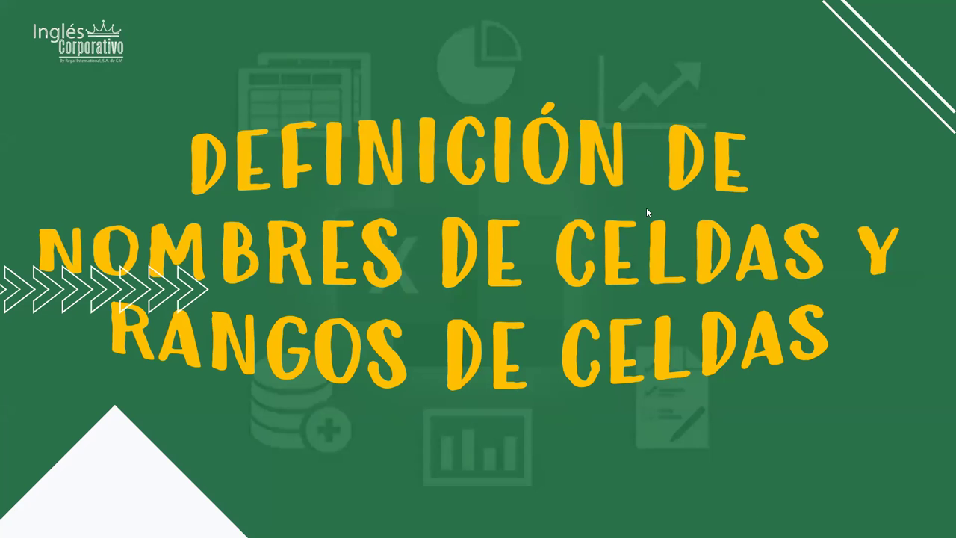
# - Advance the slideshow to the slide on how names make formulas easier to understand
pyautogui.click(411, 254)
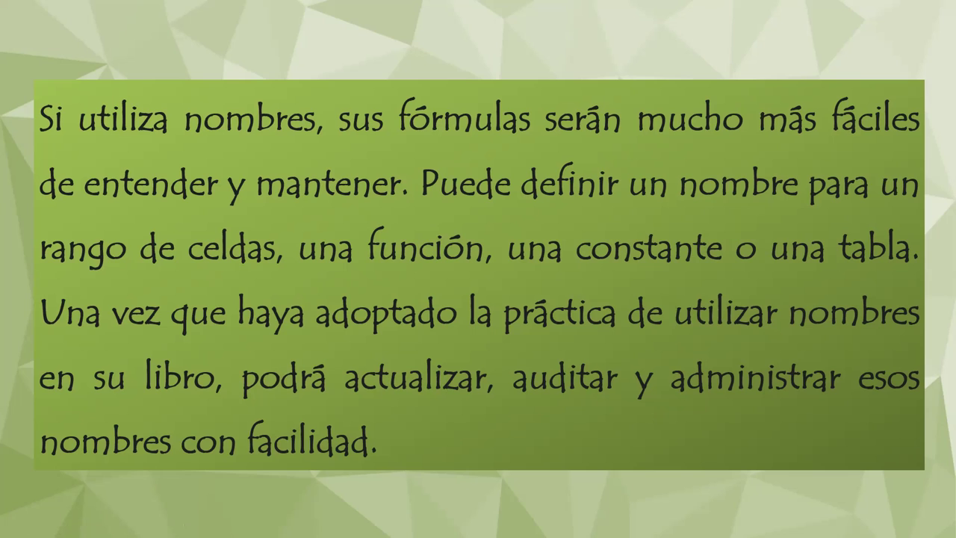
# - Advance to the 'Asignar un nombre a una celda' slide with its three steps
pyautogui.click(400, 238)
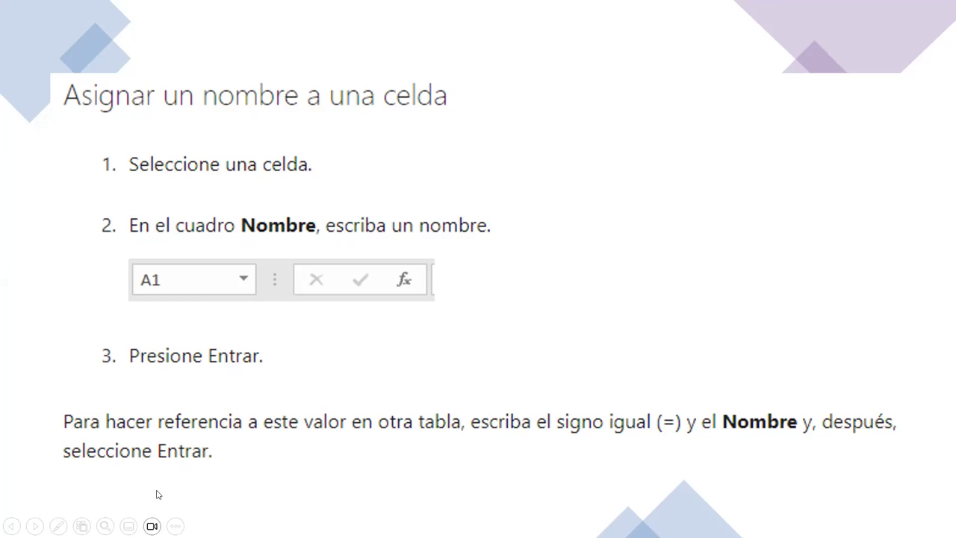
# - Advance to the 'Definir los nombres de un rango seleccionado' slide listing four steps
pyautogui.click(639, 218)
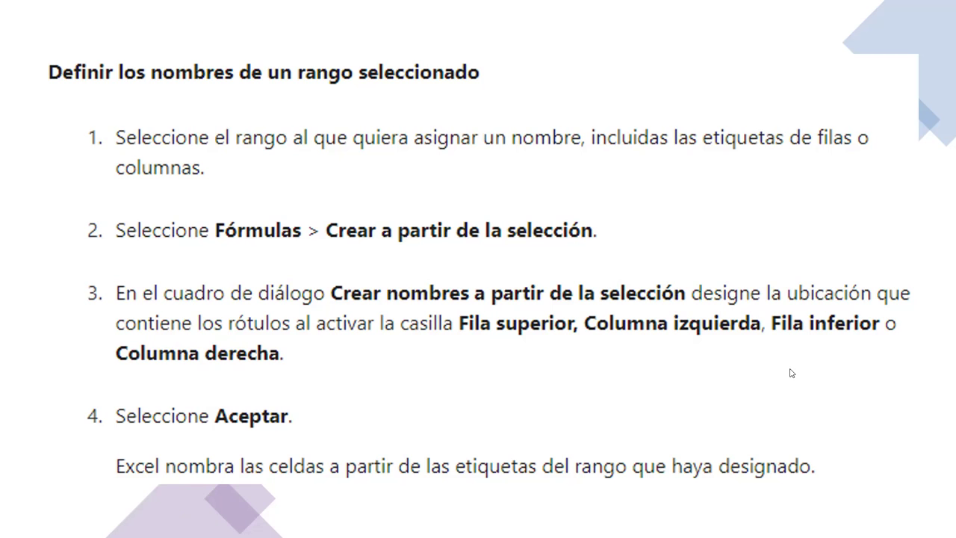
# - Move ahead toward the Administrador de nombres slide
pyautogui.press('Right')
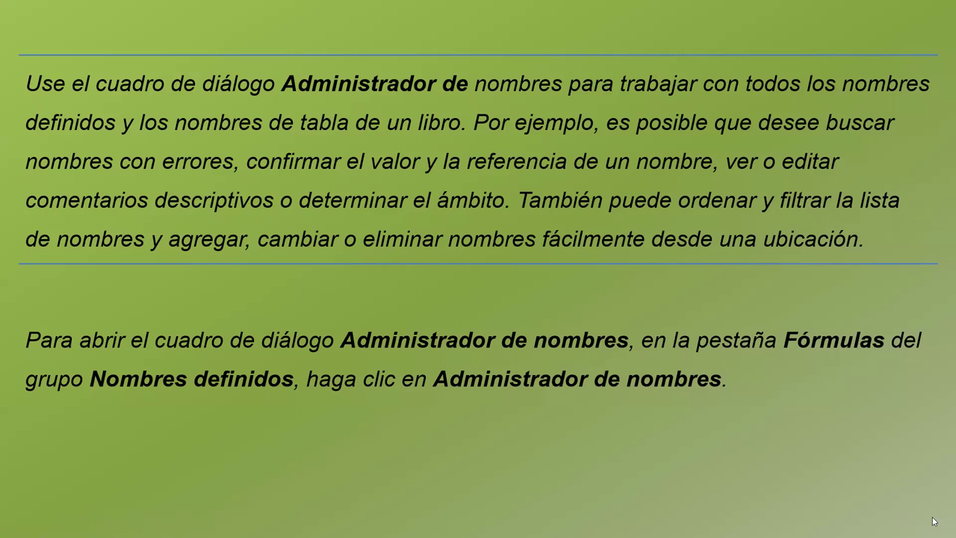
# - Advance to the Name Manager dialog screenshot slide
pyautogui.moveTo(441, 267)
pyautogui.click(466, 214)
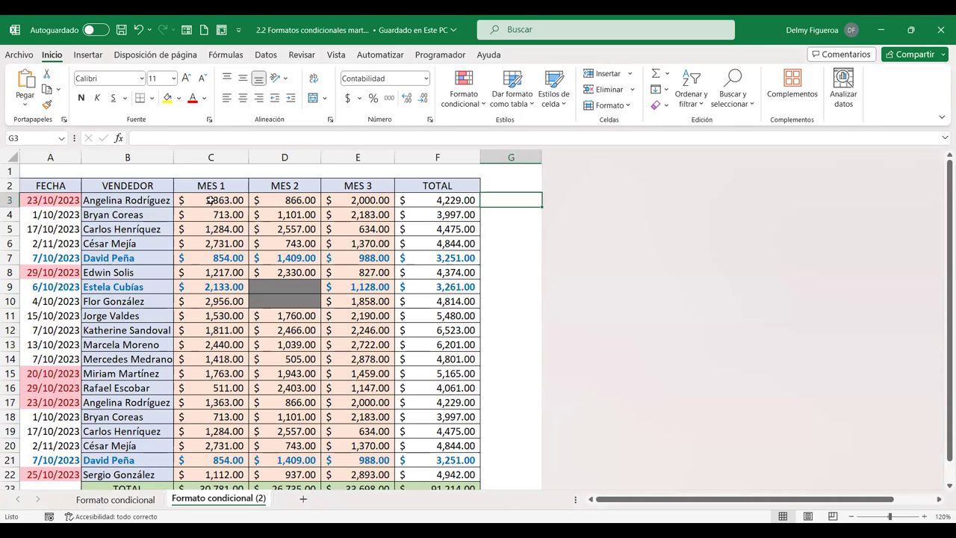
# - Select the monthly amounts C3:E22 and open the Formato condicional menu
pyautogui.moveTo(211, 200); pyautogui.dragTo(371, 349)
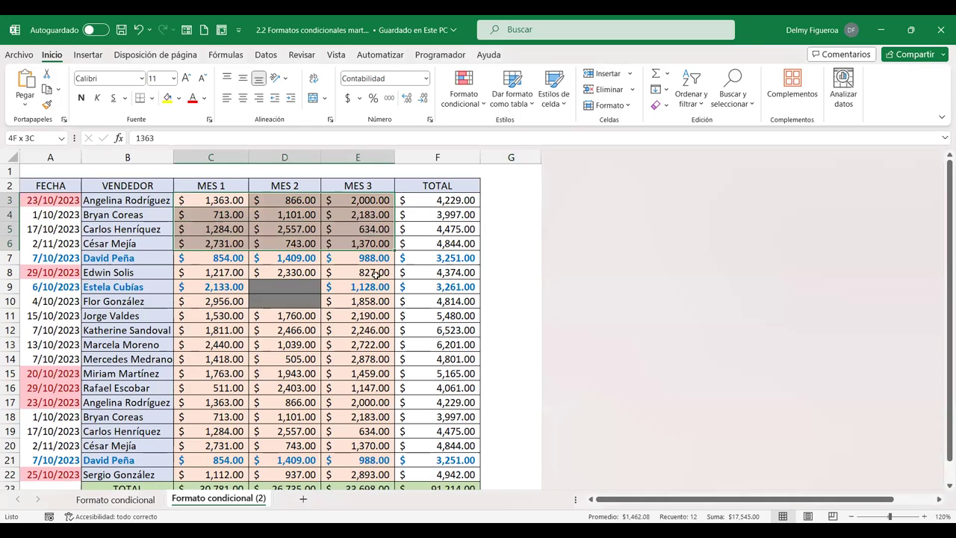
pyautogui.moveTo(372, 349); pyautogui.dragTo(371, 474)
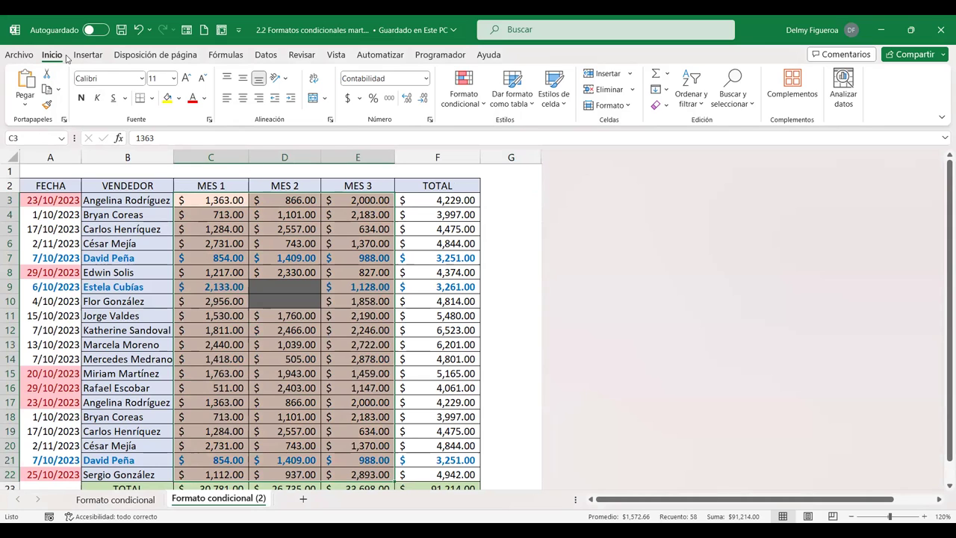
pyautogui.click(484, 100)
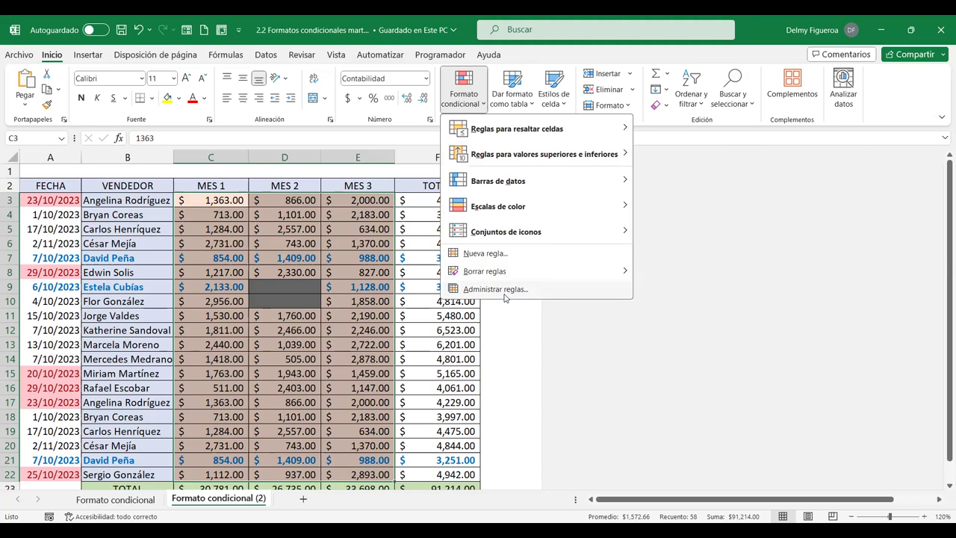
pyautogui.click(504, 295)
pyautogui.click(510, 159)
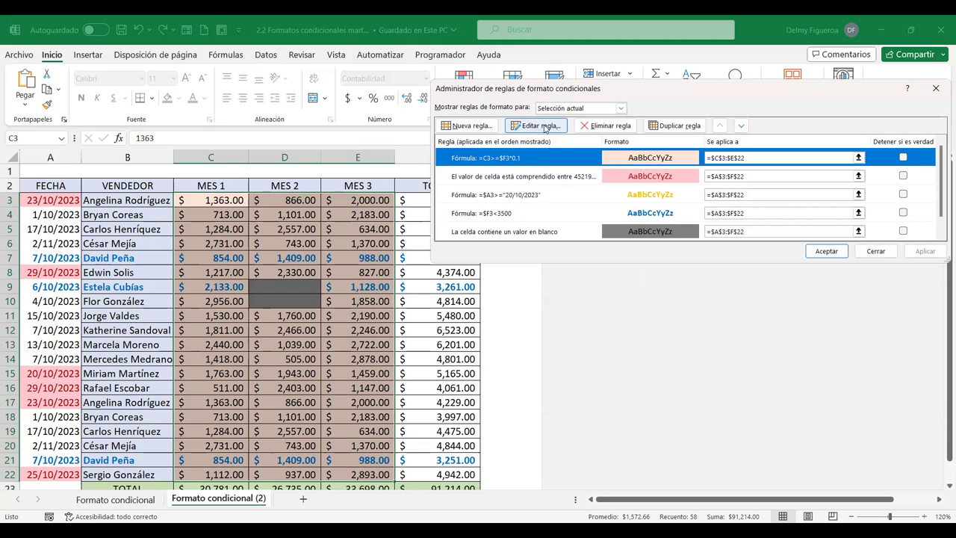
pyautogui.click(547, 127)
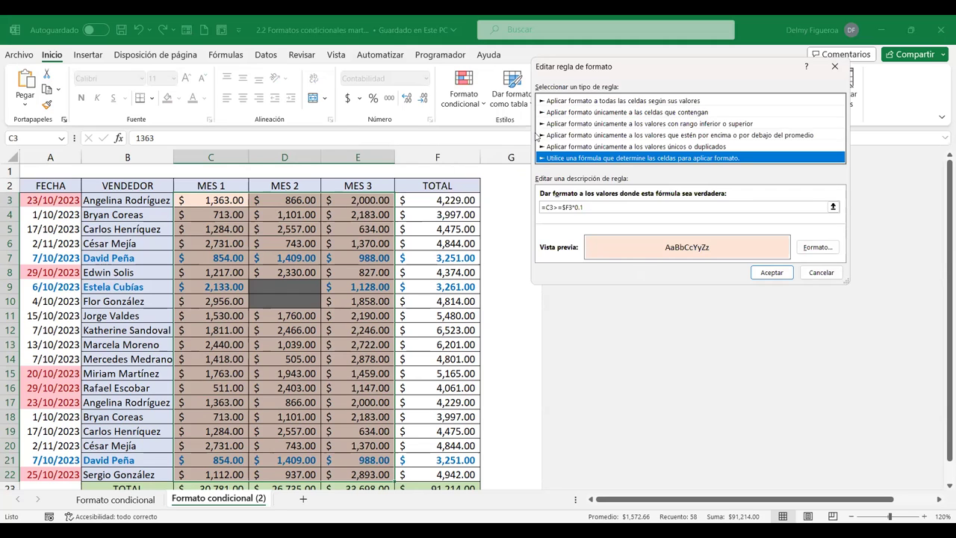
pyautogui.moveTo(584, 207); pyautogui.dragTo(542, 202)
pyautogui.hotkey('ctrl', 'c')
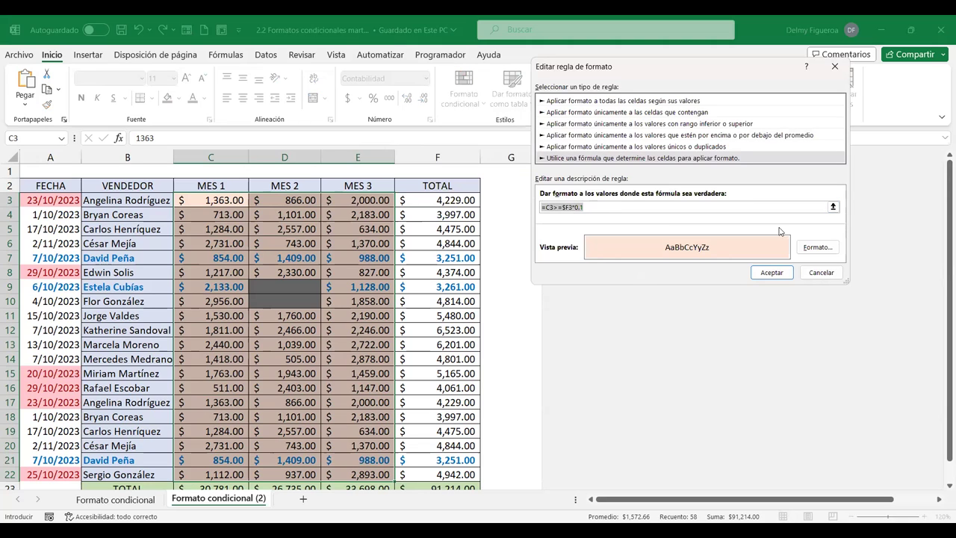
pyautogui.click(821, 273)
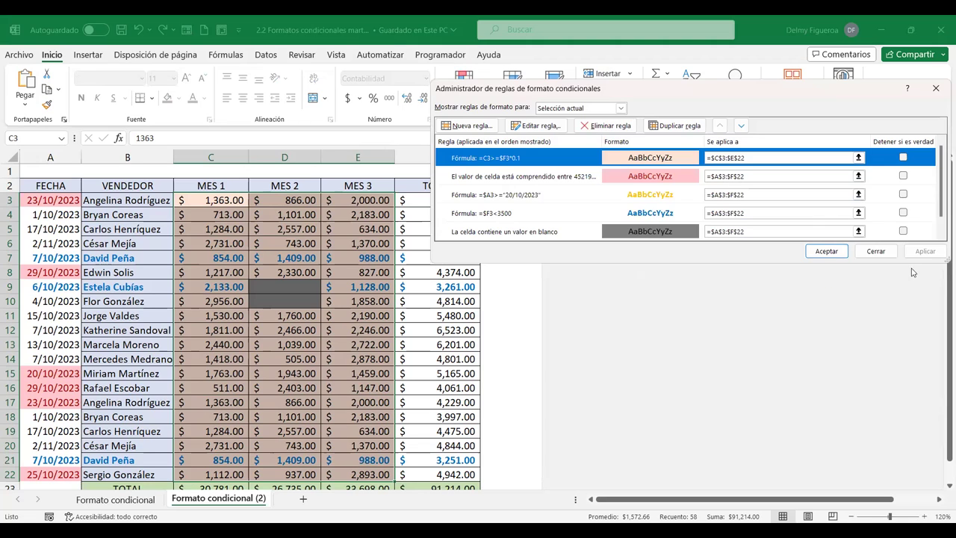
pyautogui.click(883, 255)
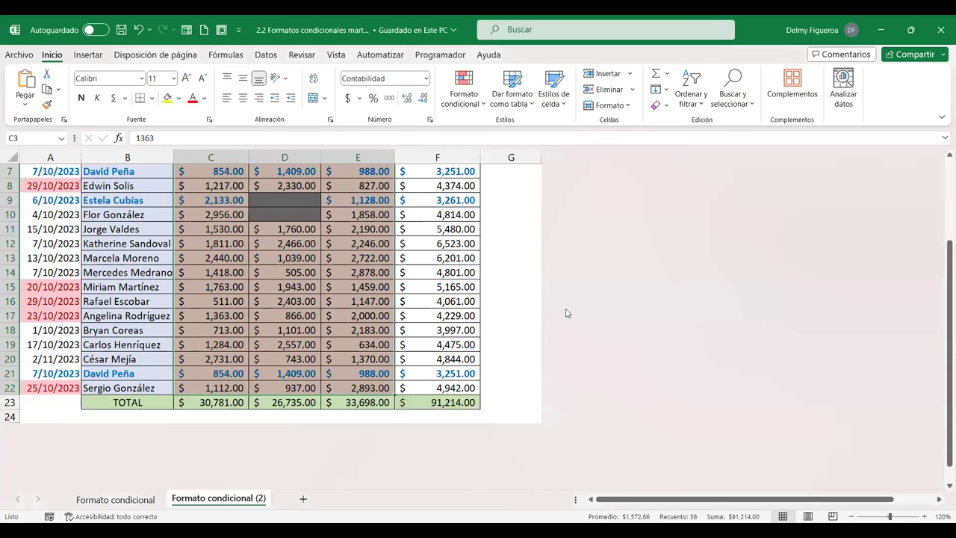
# - Unhide the columns to the right of column G
pyautogui.click(526, 226)
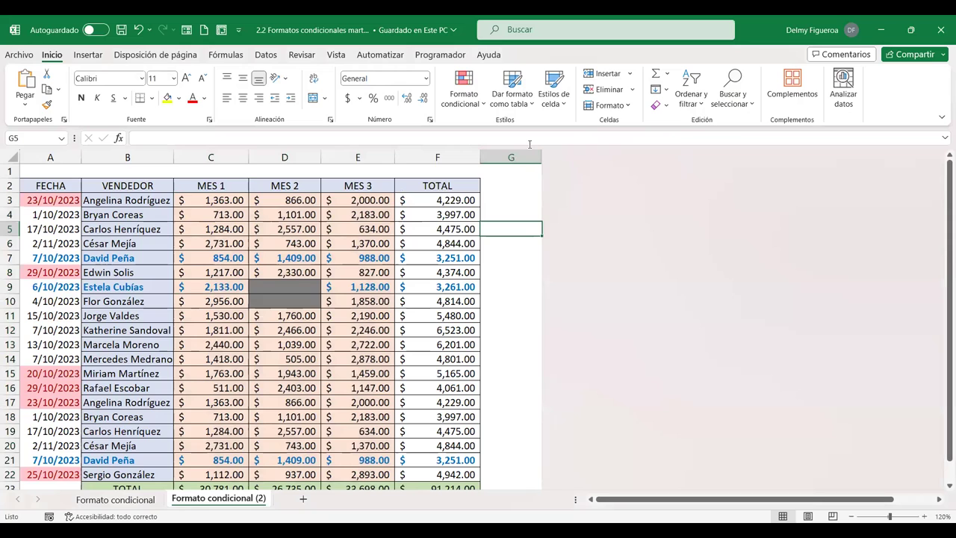
pyautogui.click(526, 152)
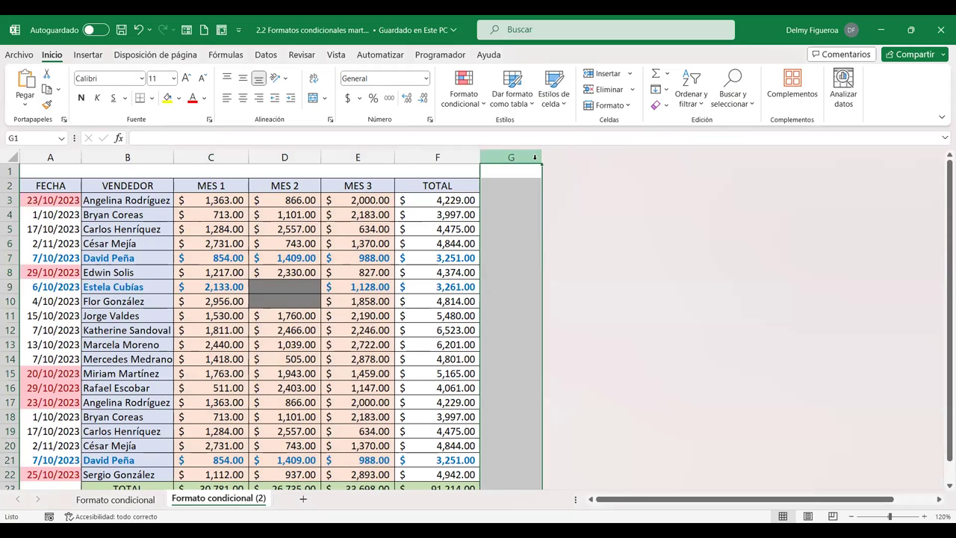
pyautogui.rightClick(535, 157)
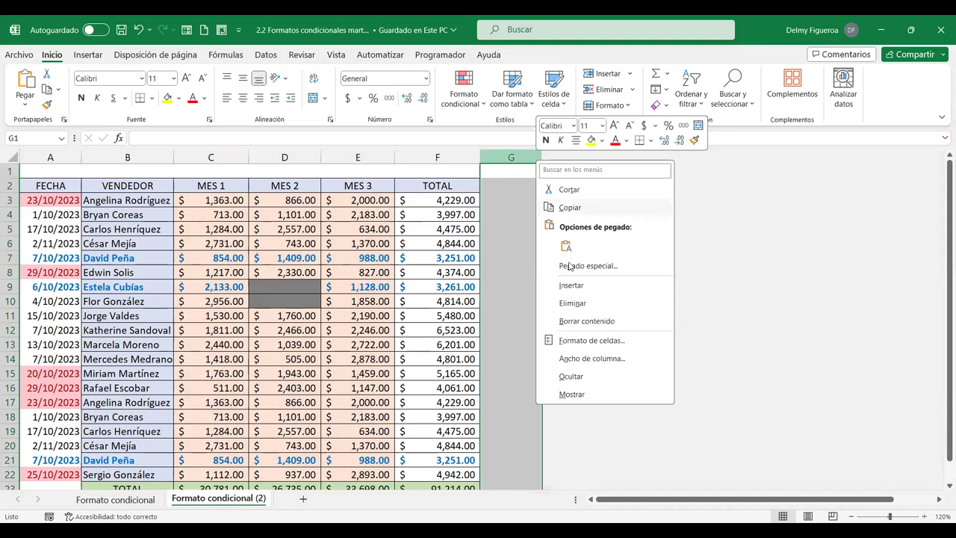
pyautogui.click(573, 394)
# - Paste the rule formula into H3 as plain text C3>=$F3*0.1
pyautogui.click(556, 203)
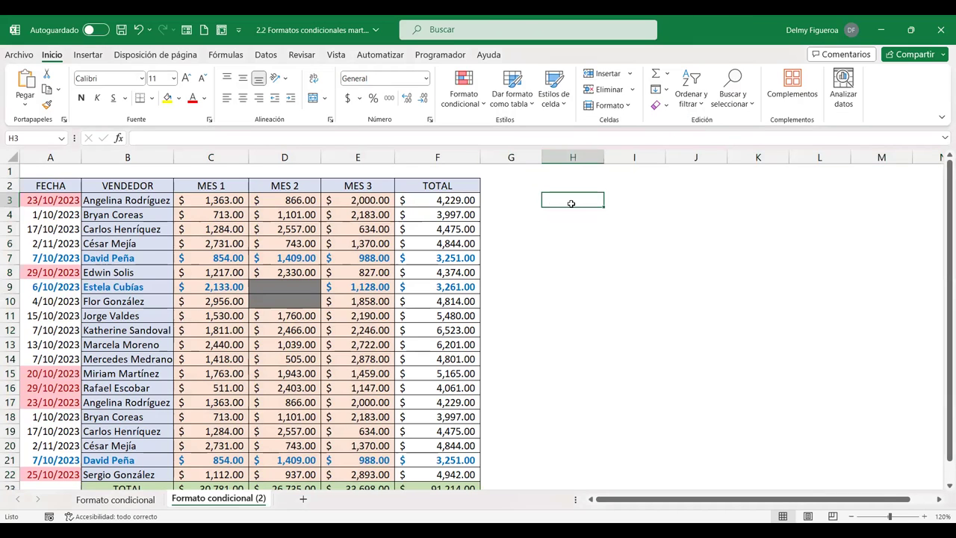
pyautogui.hotkey('ctrl', 'v')
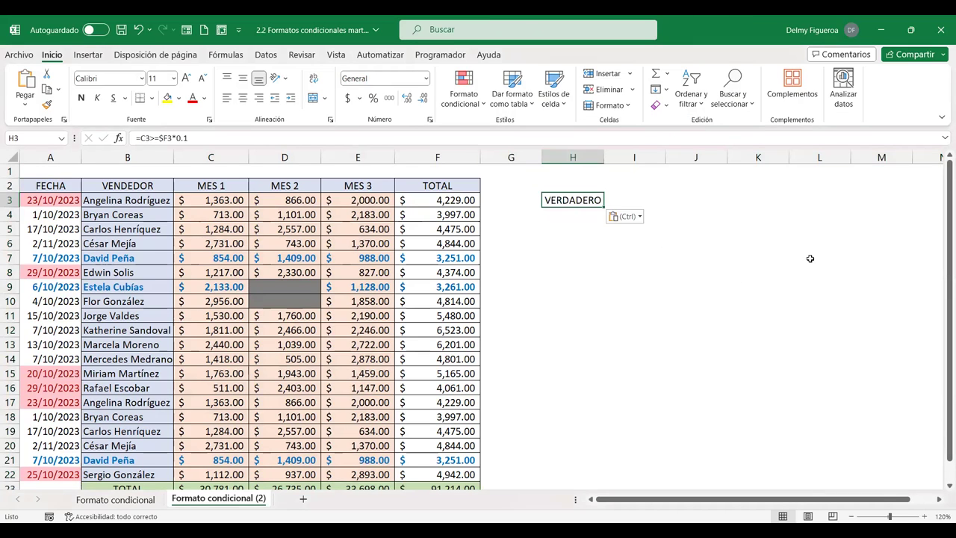
pyautogui.click(144, 139)
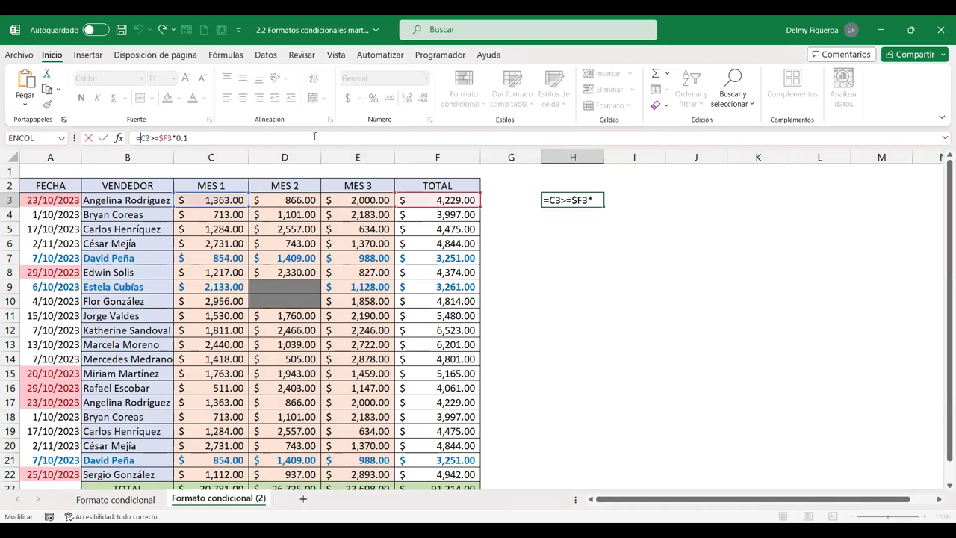
pyautogui.press('BackSpace')
pyautogui.press('Return')
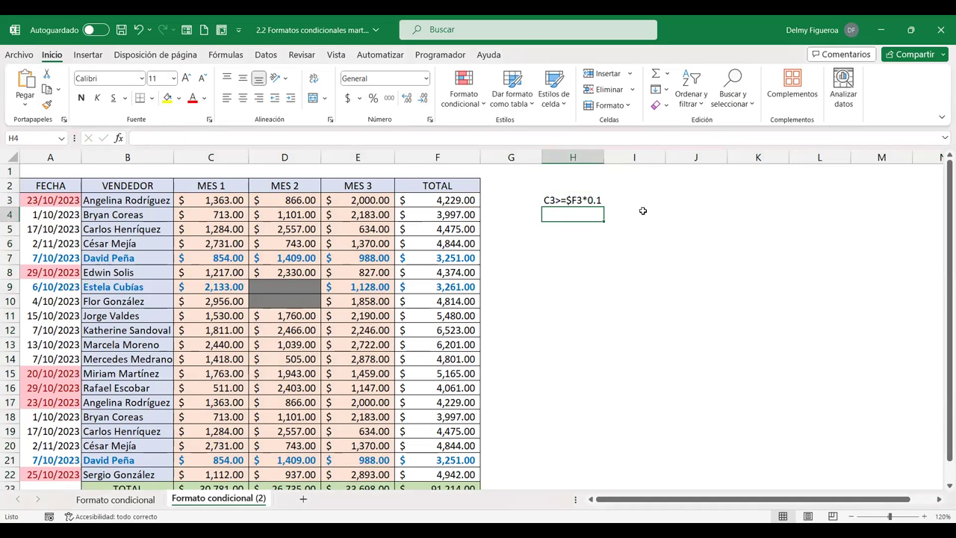
# - Enlarge the H3 note to font size 14 and widen column H to fit
pyautogui.click(556, 201)
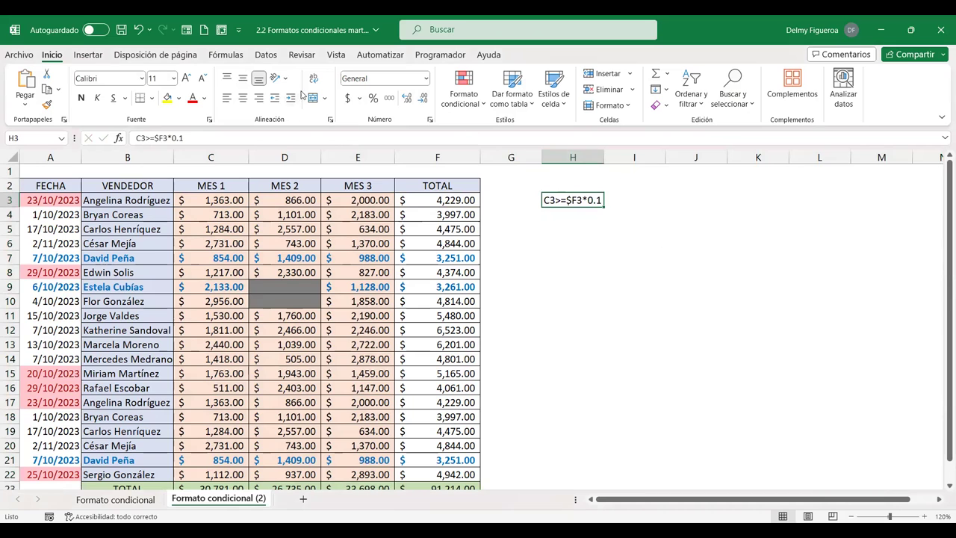
pyautogui.click(186, 79)
pyautogui.click(186, 78)
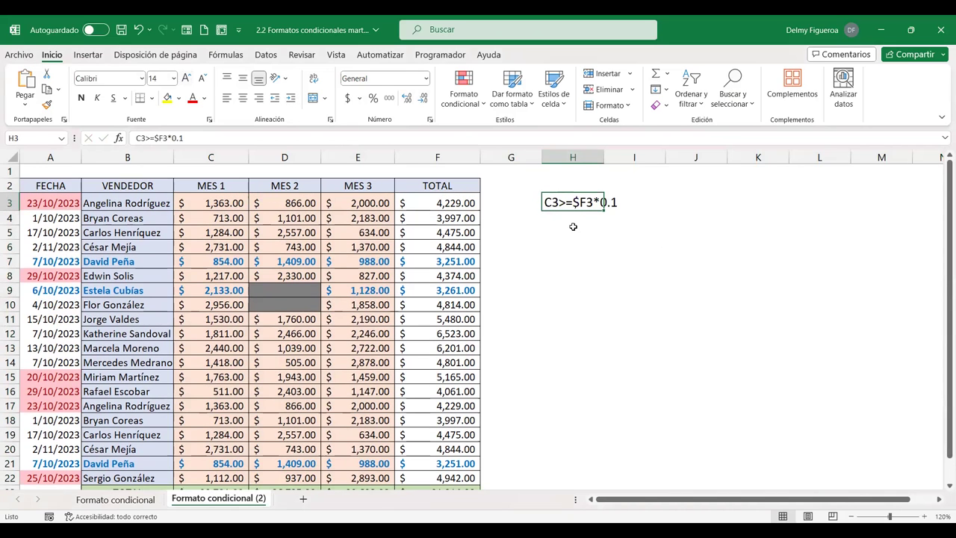
pyautogui.moveTo(604, 158); pyautogui.dragTo(621, 158)
pyautogui.click(617, 260)
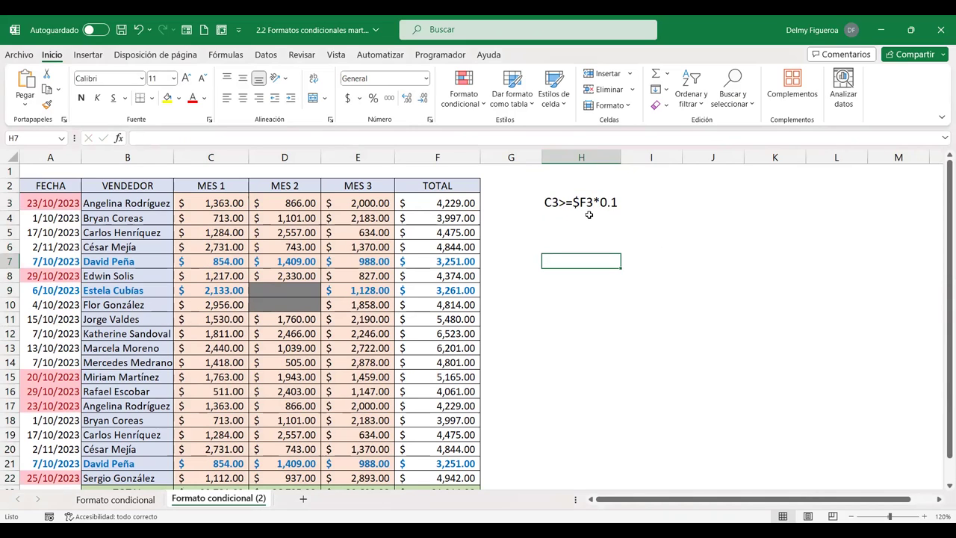
# - Compare the H3 note against the monthly values C3:E22, ending on cell G3
pyautogui.click(587, 202)
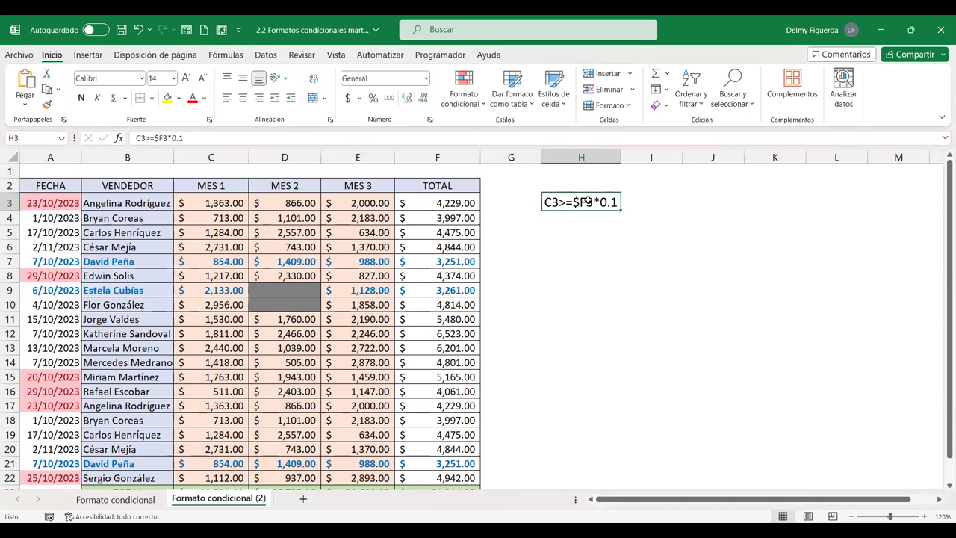
pyautogui.moveTo(216, 202)
pyautogui.mouseDown()
pyautogui.moveTo(360, 310)
pyautogui.moveTo(358, 478)
pyautogui.mouseUp()
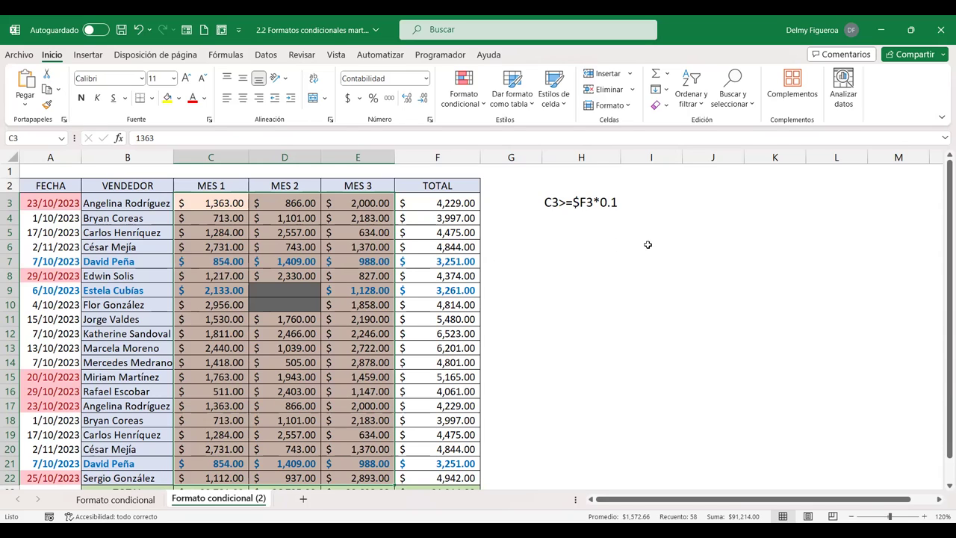
pyautogui.click(572, 220)
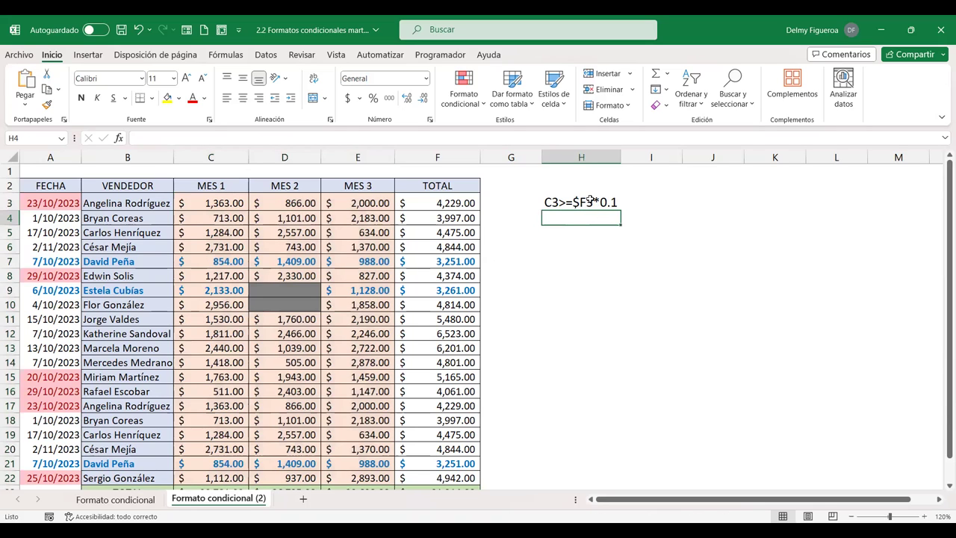
pyautogui.click(498, 204)
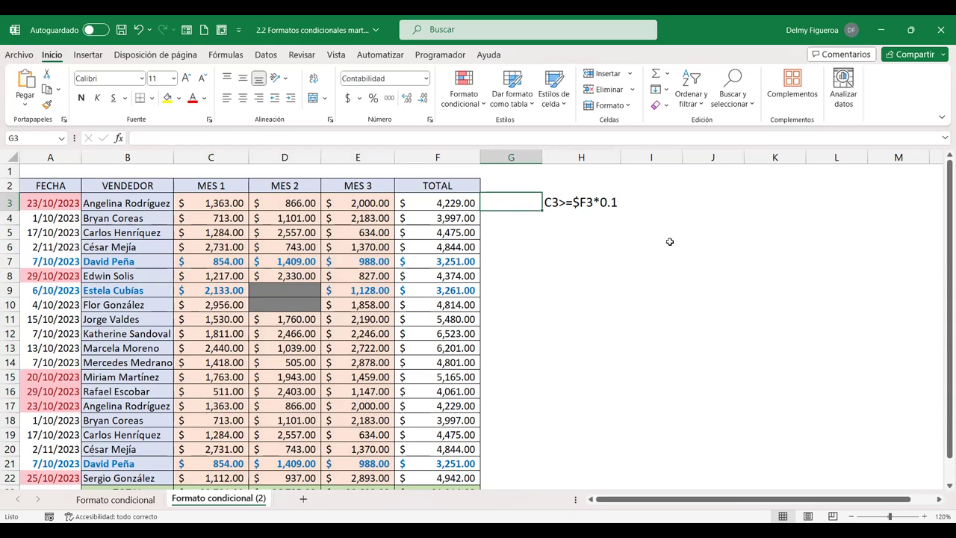
# - Enter =F3*0.1 in G3, fill it down to G22, then select C3:E22
pyautogui.write('=')
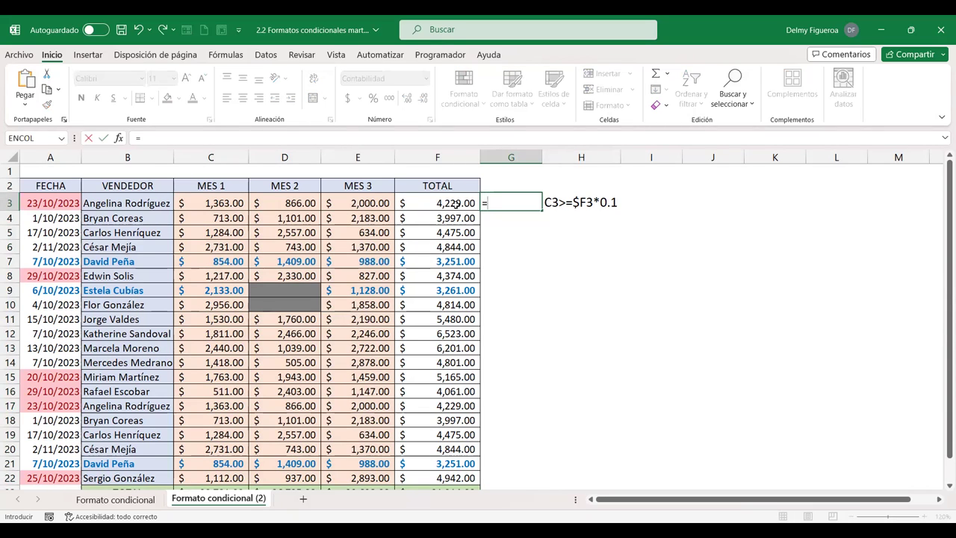
pyautogui.click(445, 202)
pyautogui.write('*')
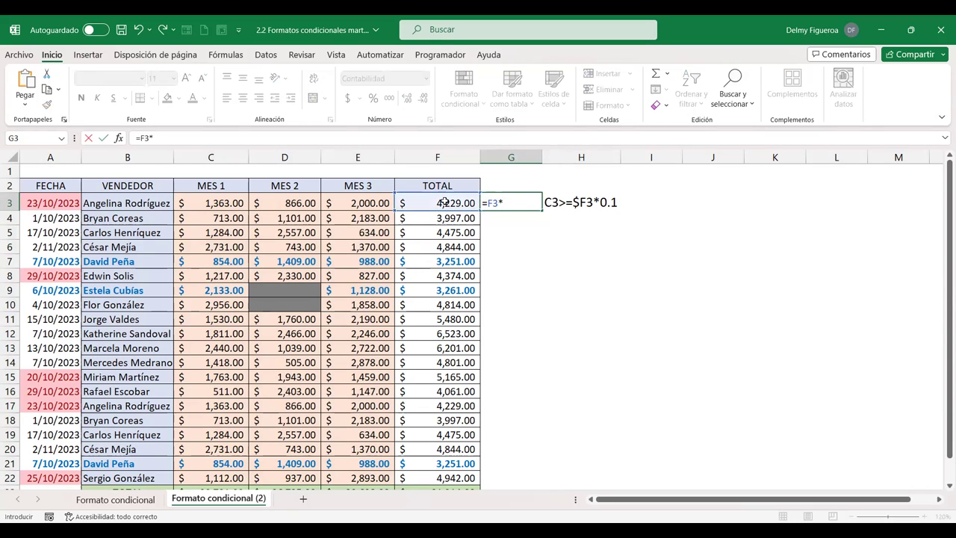
pyautogui.write('0.1')
pyautogui.press('Return')
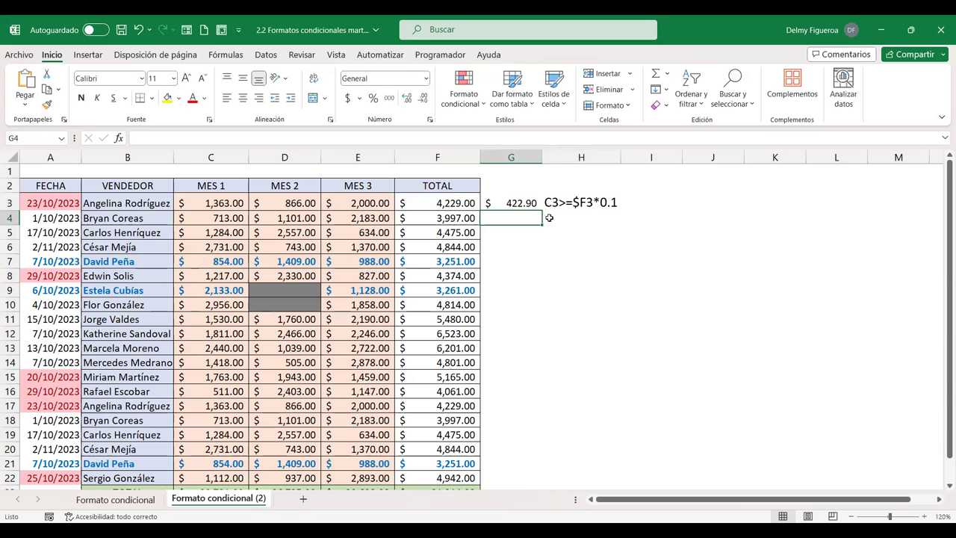
pyautogui.click(525, 202)
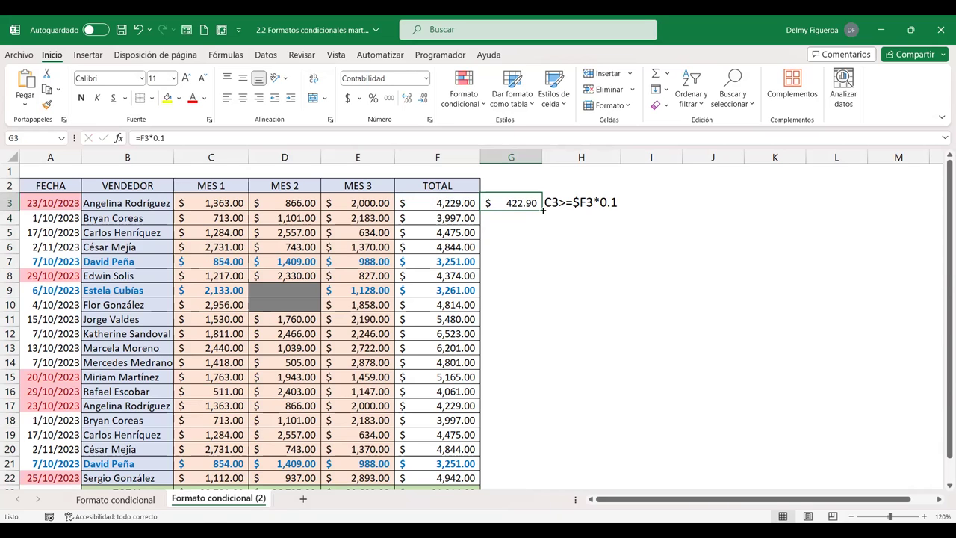
pyautogui.doubleClick(543, 211)
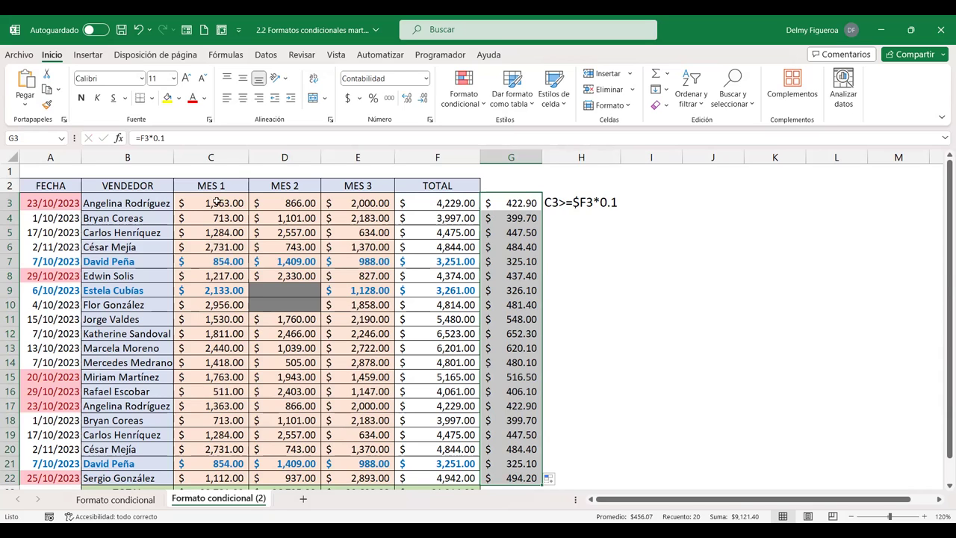
pyautogui.moveTo(224, 203); pyautogui.dragTo(369, 478)
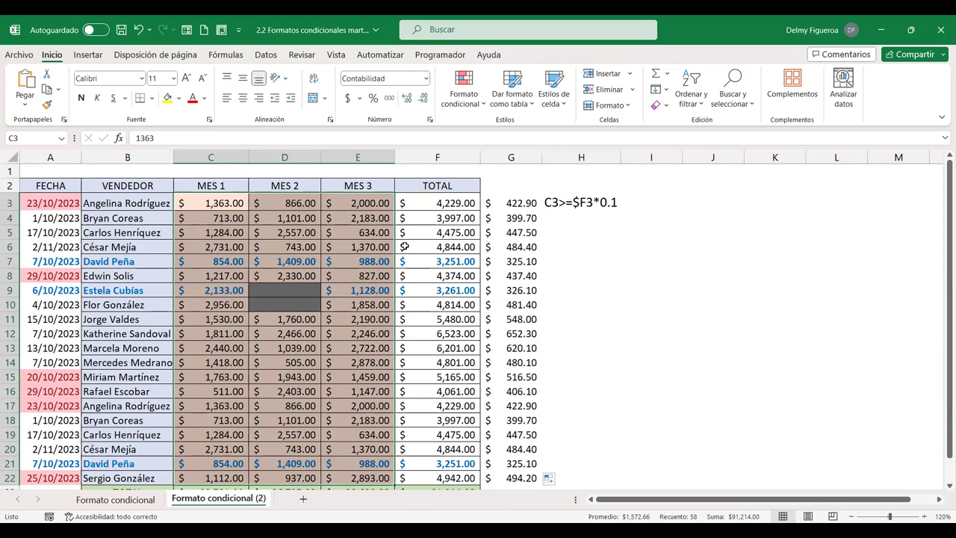
# - Edit the C3:E22 conditional formatting rule formula to =C3<=$F3*0.1
pyautogui.click(464, 90)
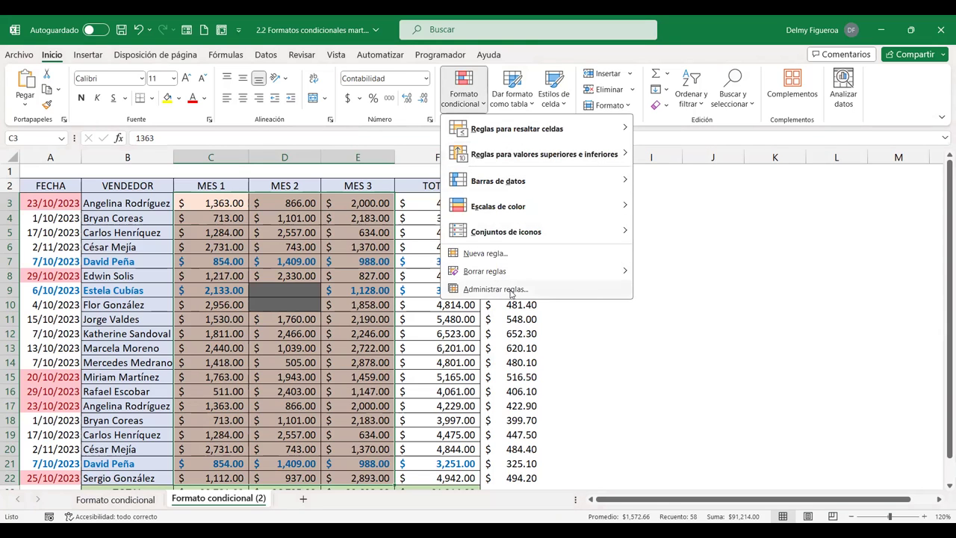
pyautogui.click(511, 290)
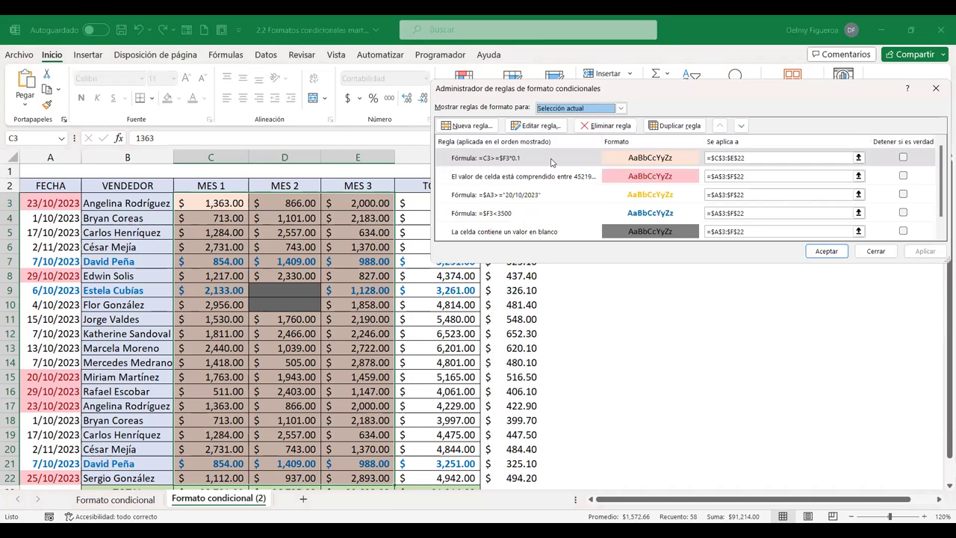
pyautogui.click(505, 159)
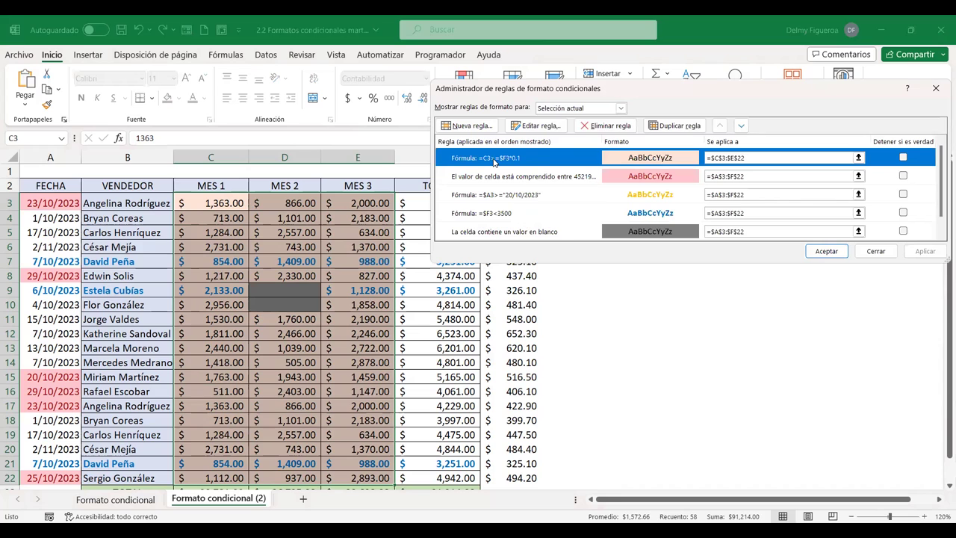
pyautogui.click(546, 125)
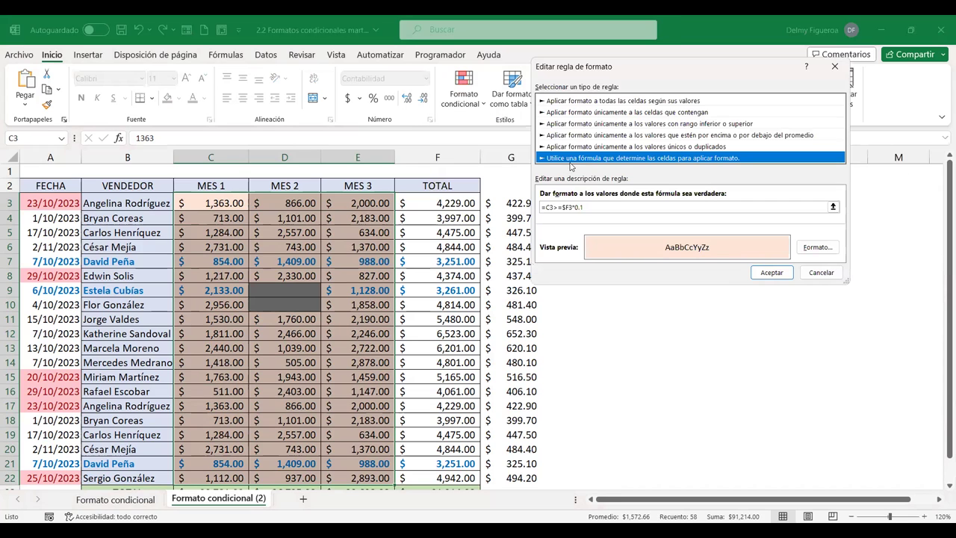
pyautogui.click(553, 207)
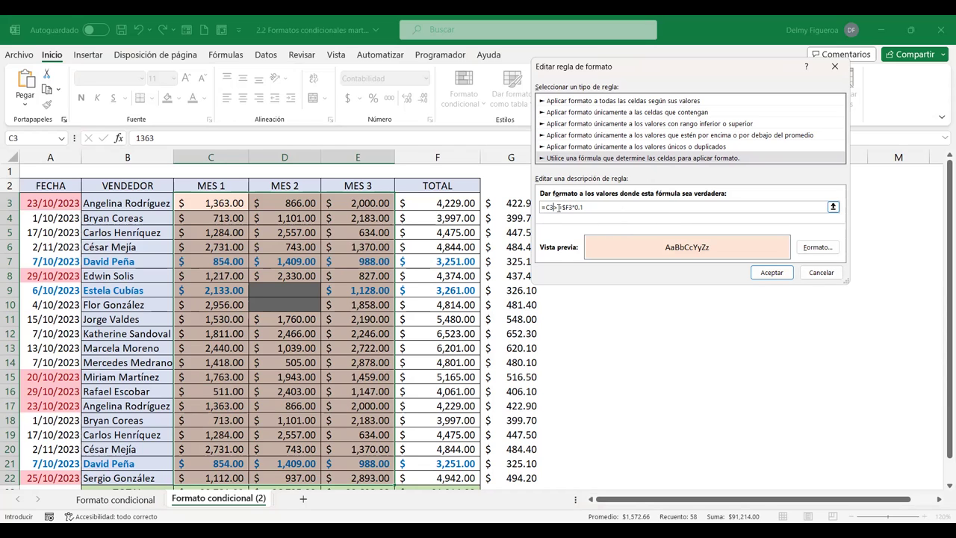
pyautogui.press('Delete')
pyautogui.write('<')
pyautogui.click(782, 273)
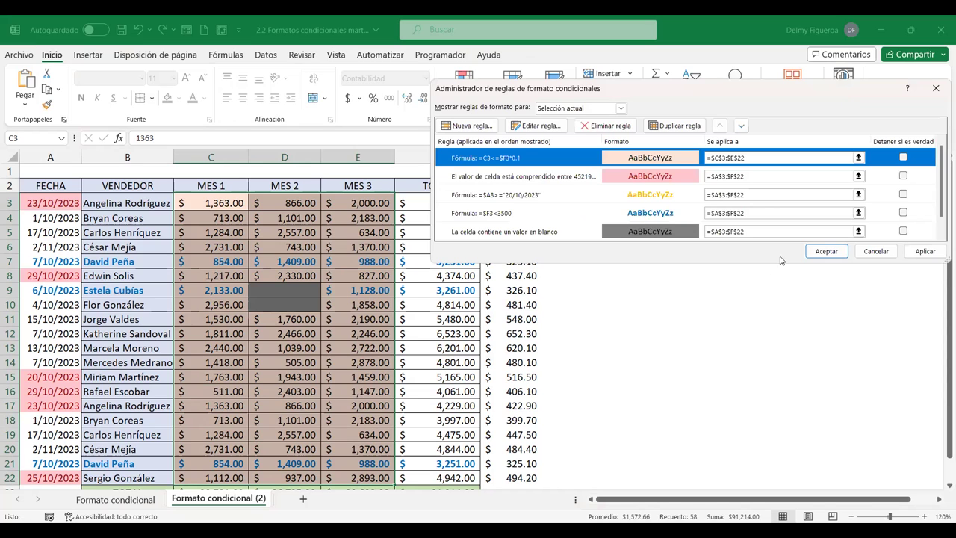
pyautogui.click(816, 253)
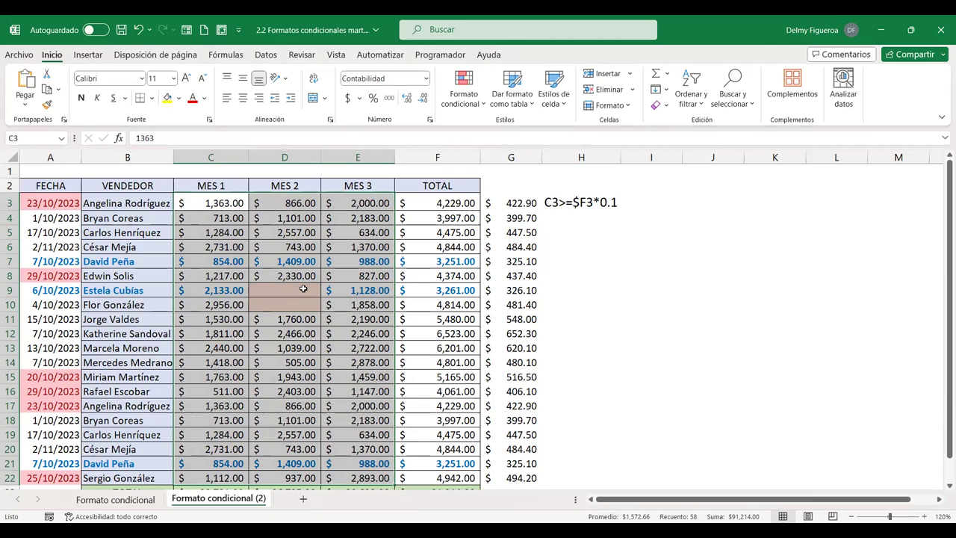
pyautogui.click(480, 105)
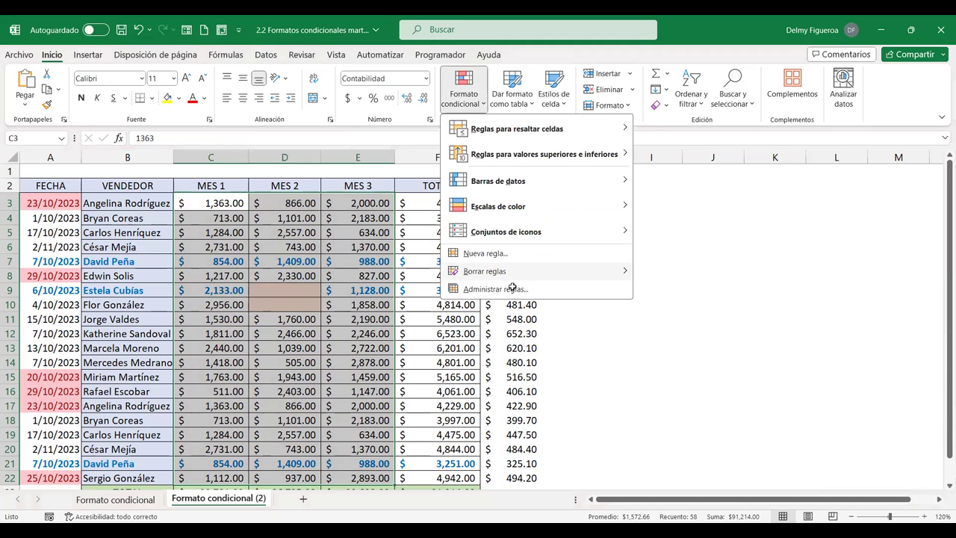
pyautogui.click(512, 288)
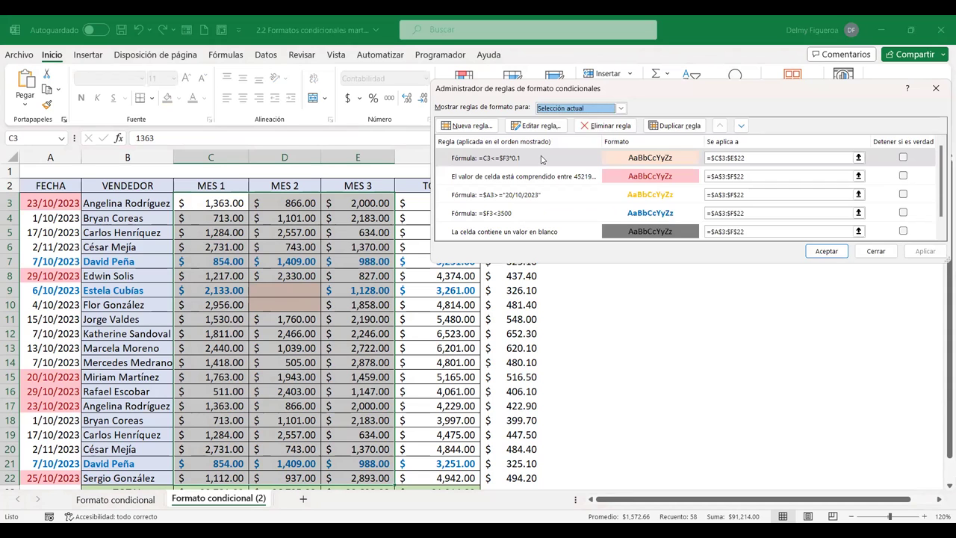
pyautogui.click(542, 160)
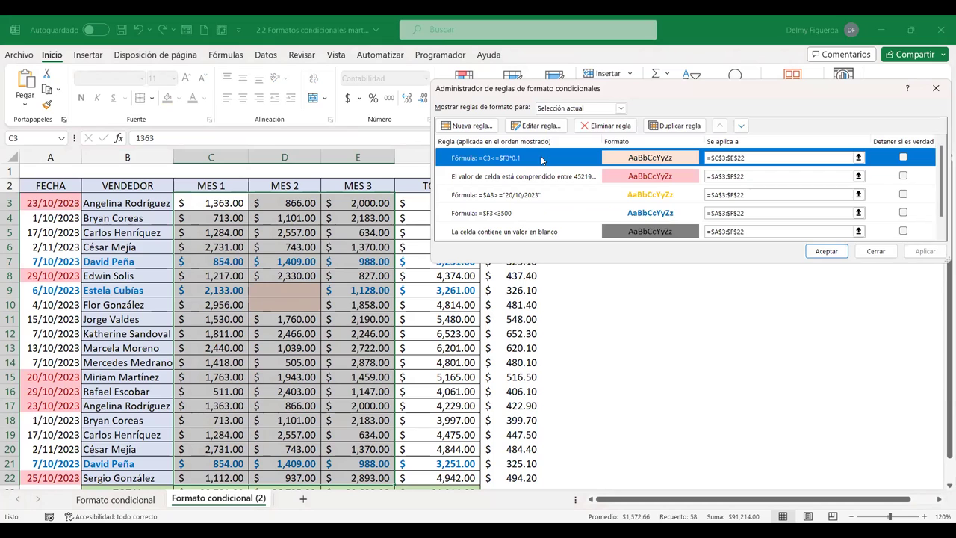
pyautogui.click(876, 251)
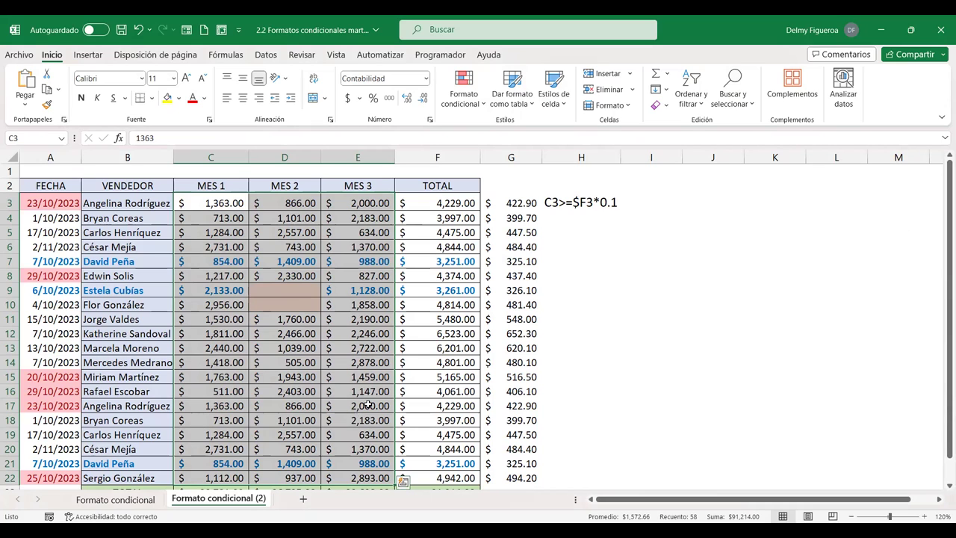
pyautogui.click(368, 404)
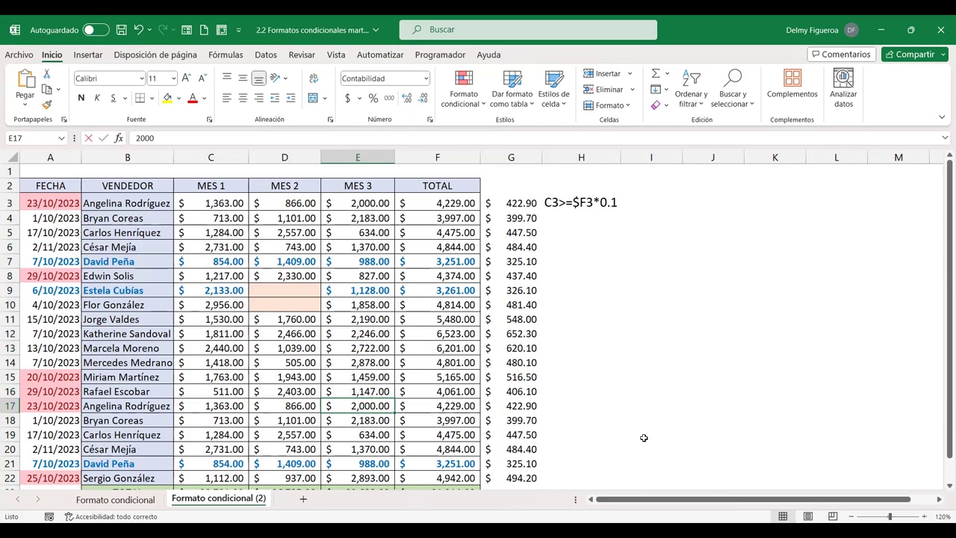
pyautogui.write('400')
pyautogui.press('Tab')
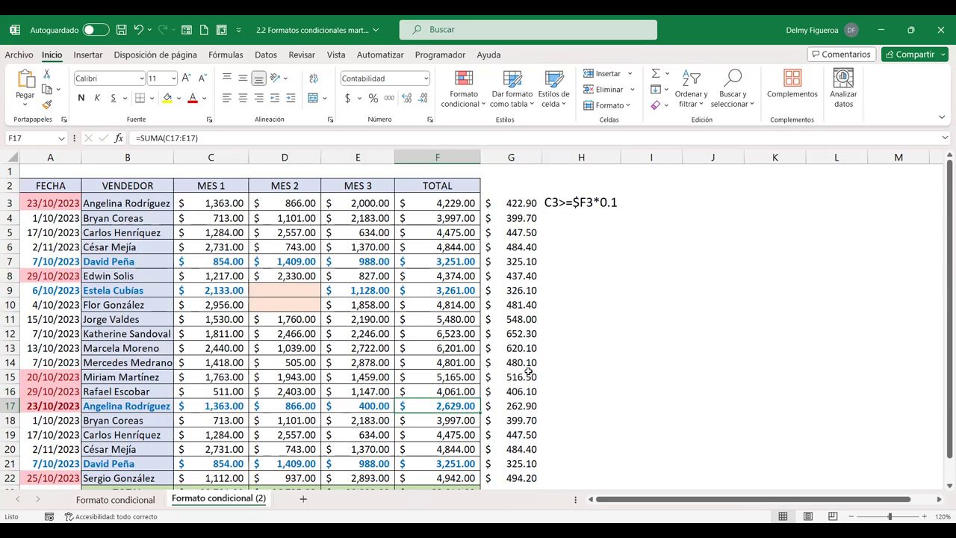
pyautogui.hotkey('ctrl', 'z')
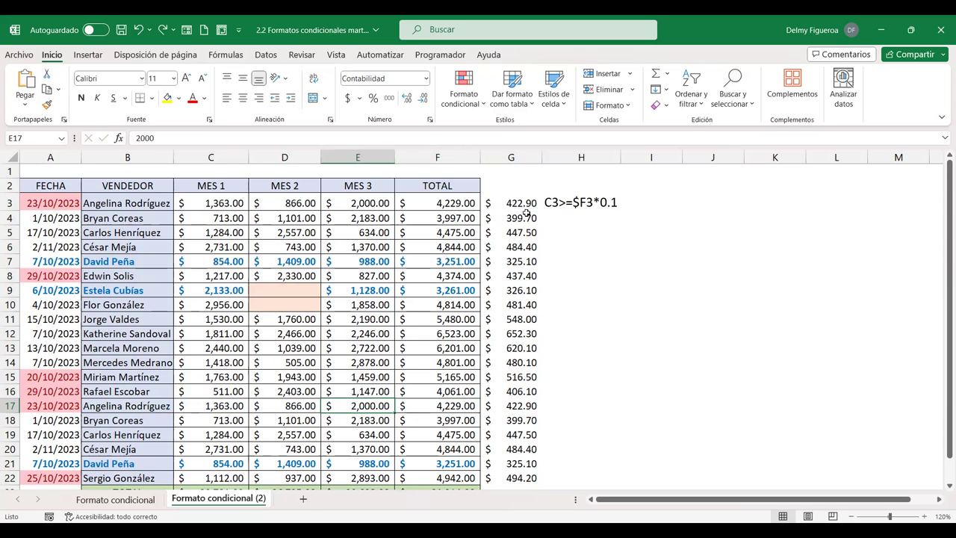
pyautogui.moveTo(522, 202); pyautogui.dragTo(519, 294)
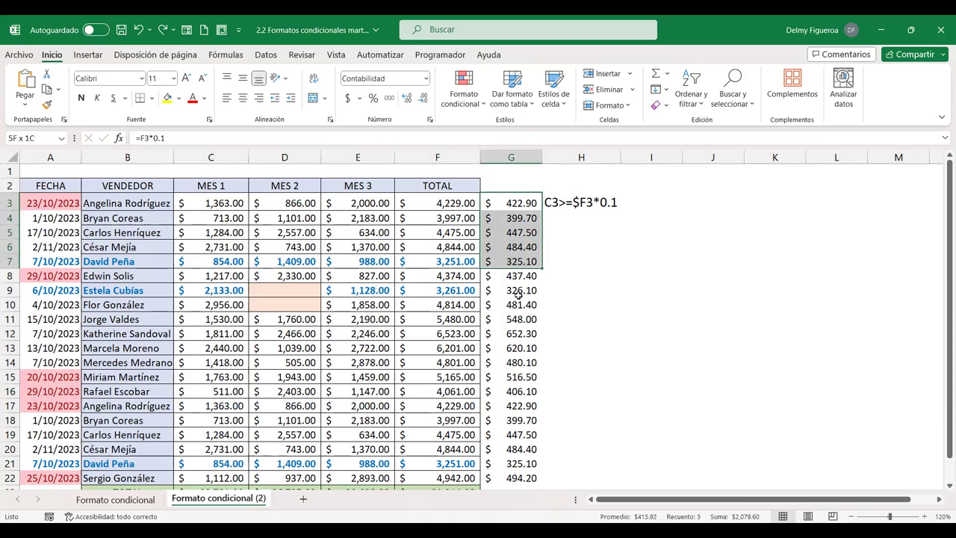
pyautogui.moveTo(518, 294); pyautogui.dragTo(523, 473)
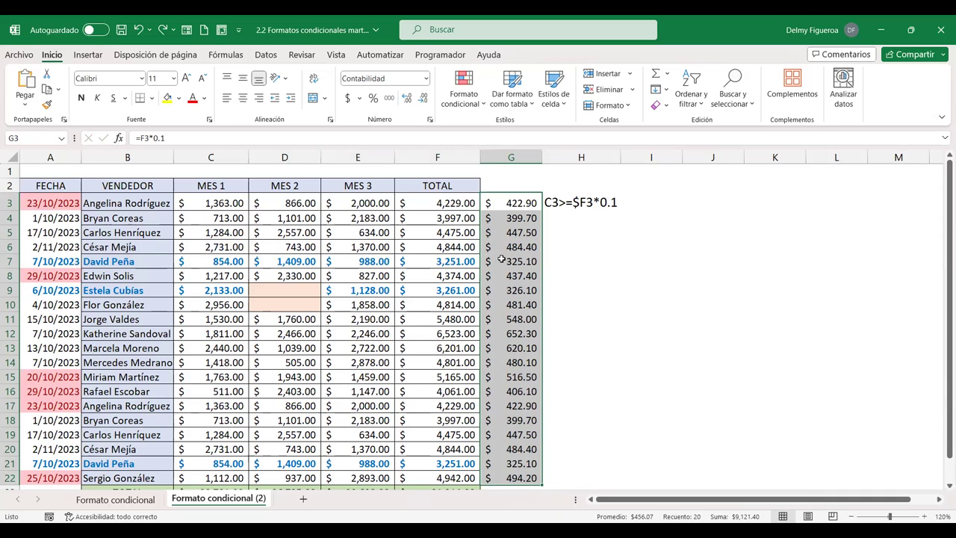
# - Copy G3:G22 and paste it back as values, leaving 422.9 in G3
pyautogui.hotkey('ctrl', 'c')
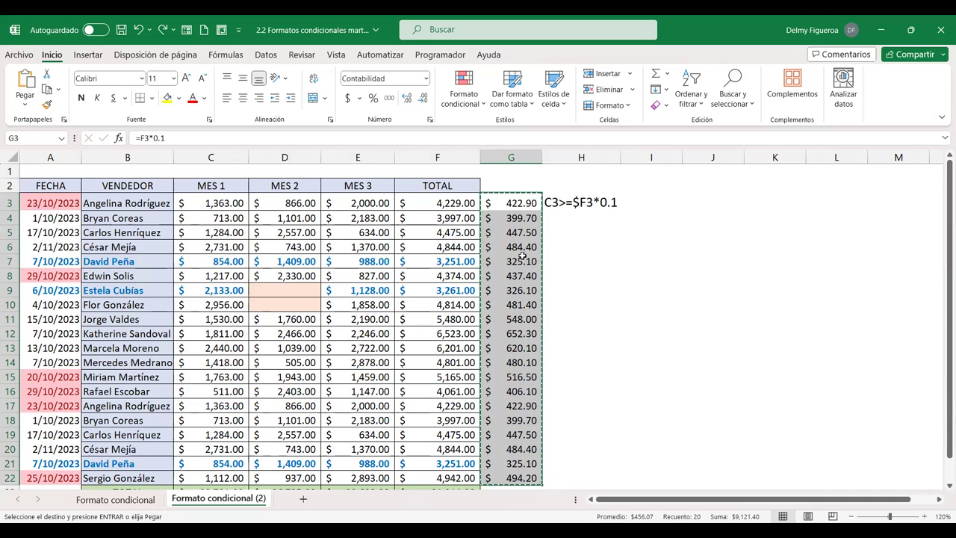
pyautogui.rightClick(525, 260)
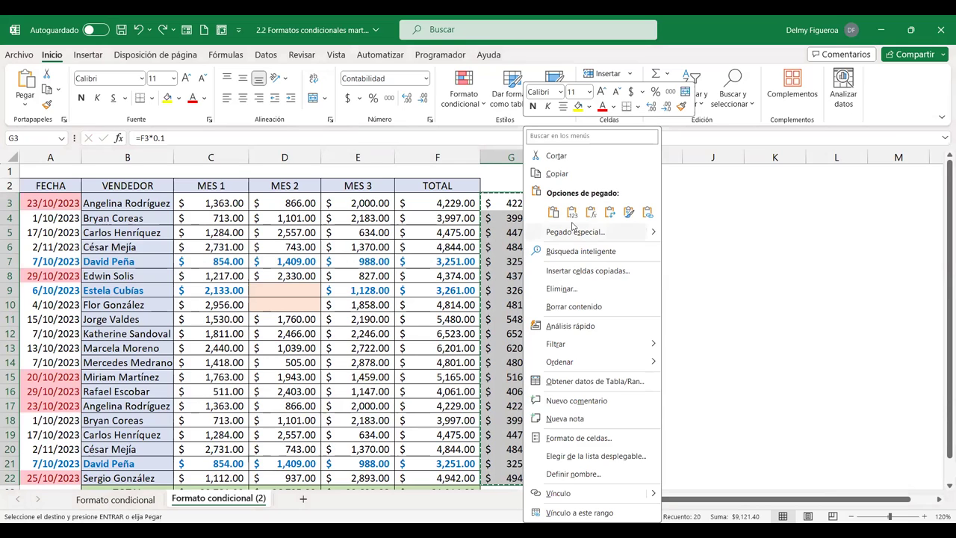
pyautogui.press('Return')
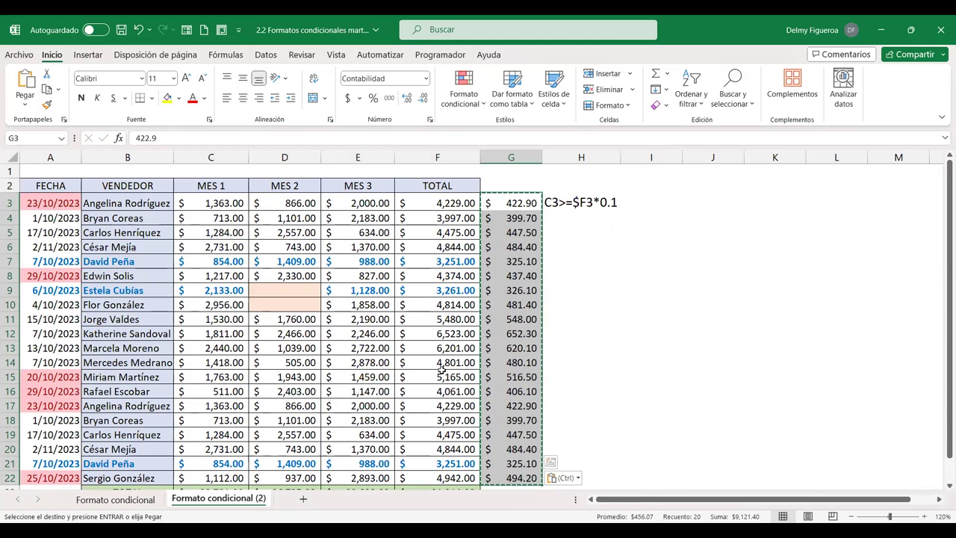
# - Enter 300 in E18 so row 18's total drops to 2,114.00
pyautogui.click(370, 420)
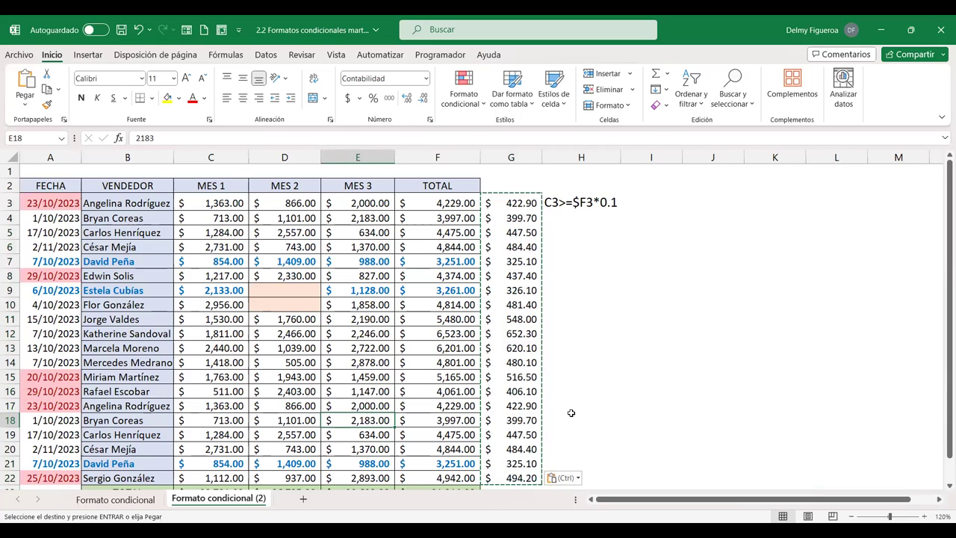
pyautogui.press('Escape')
pyautogui.write('300')
pyautogui.hotkey('ctrl', 'Return')
pyautogui.press('Tab')
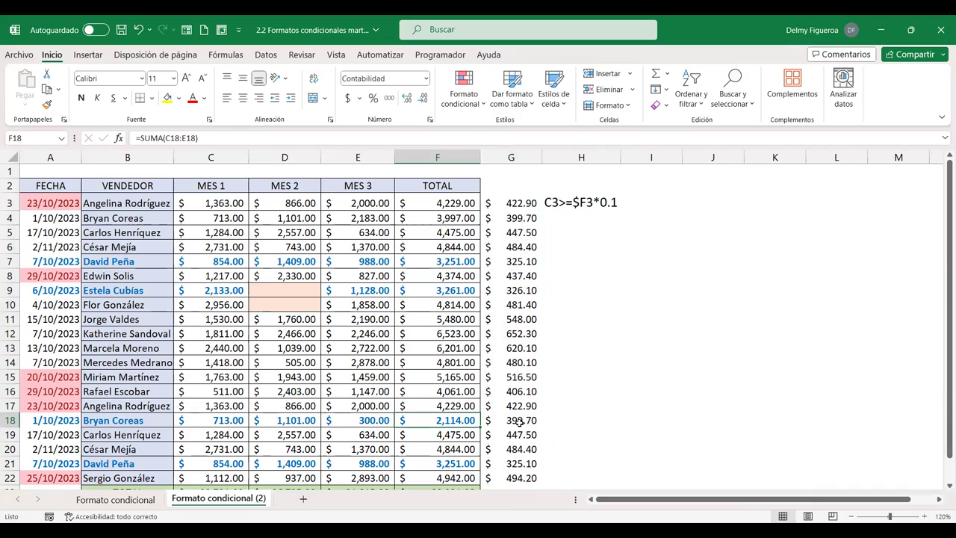
# - Check G18, then select the monthly sales range C3:E22
pyautogui.click(485, 421)
pyautogui.click(359, 422)
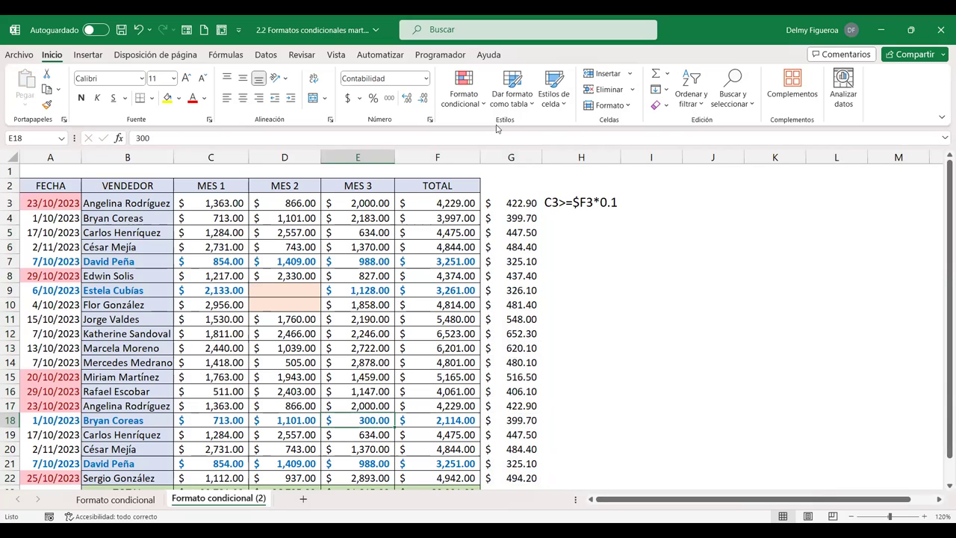
pyautogui.moveTo(228, 202)
pyautogui.mouseDown()
pyautogui.moveTo(370, 405)
pyautogui.moveTo(369, 448)
pyautogui.mouseUp()
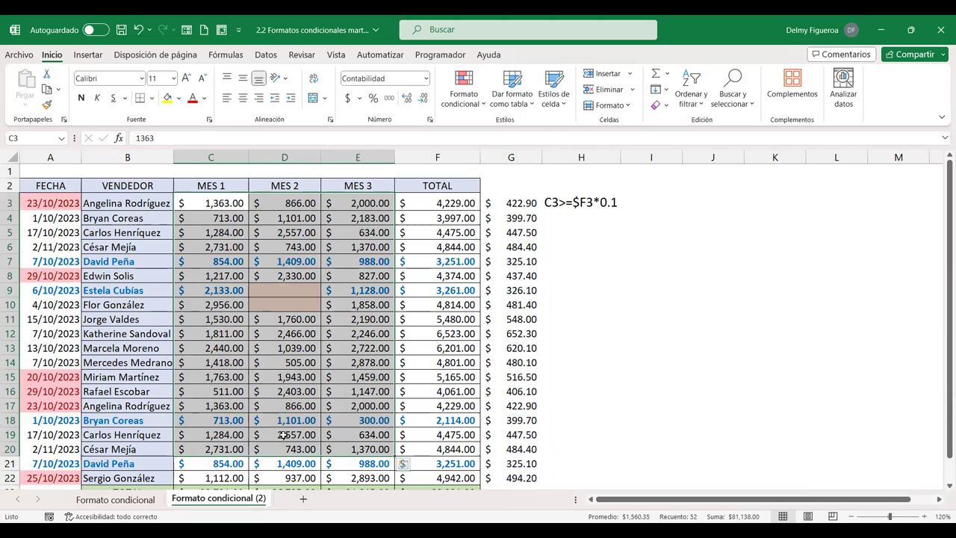
pyautogui.moveTo(224, 203)
pyautogui.mouseDown()
pyautogui.moveTo(375, 232)
pyautogui.moveTo(384, 478)
pyautogui.mouseUp()
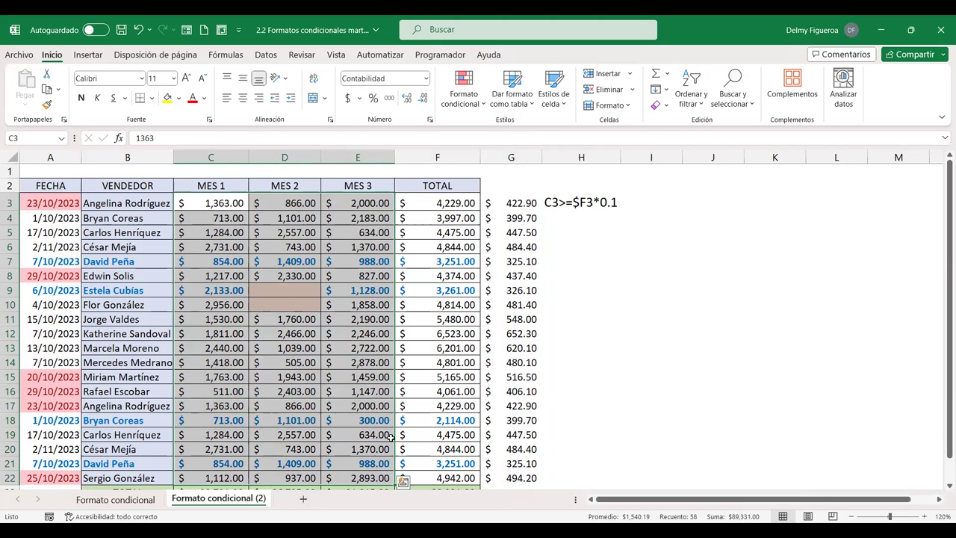
# - Open Conditional Formatting > Manage Rules and select the =C3<=$F3*0.1 rule
pyautogui.click(482, 109)
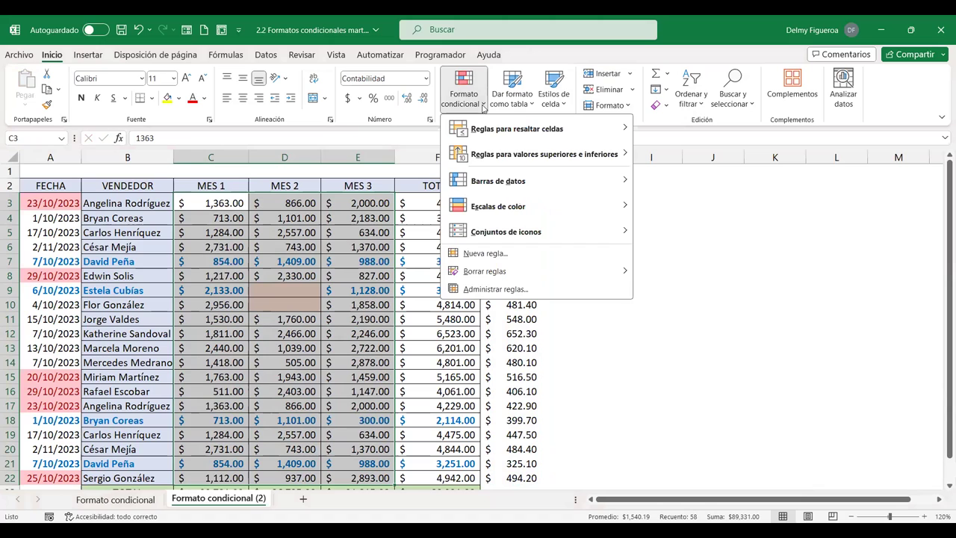
pyautogui.click(513, 290)
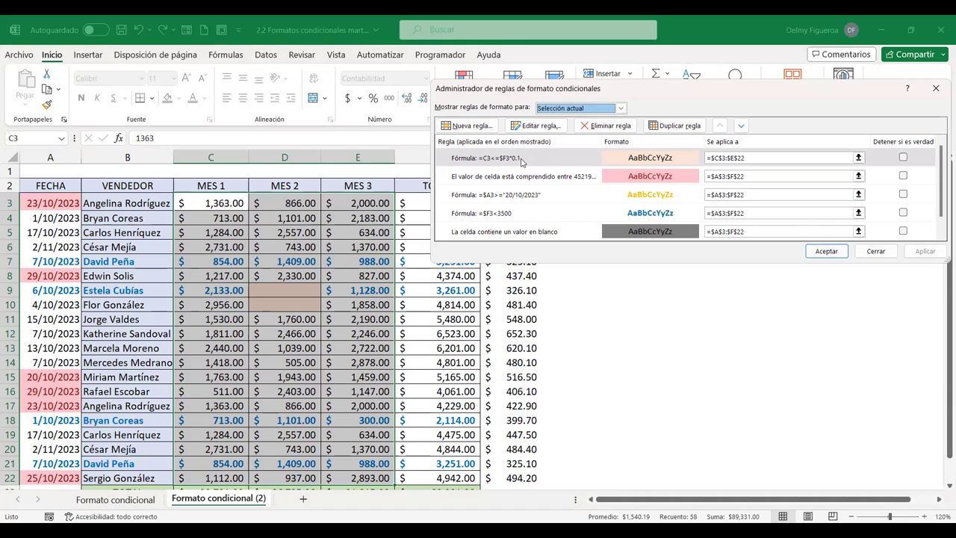
pyautogui.click(521, 161)
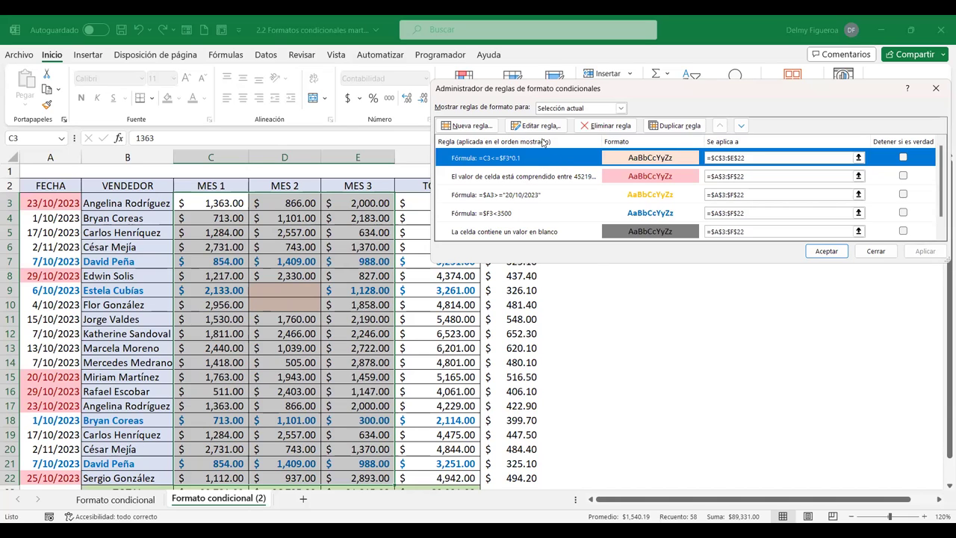
# - Change the rule formula to =C3>=$F3*1.1 and confirm it in the rules manager
pyautogui.click(544, 128)
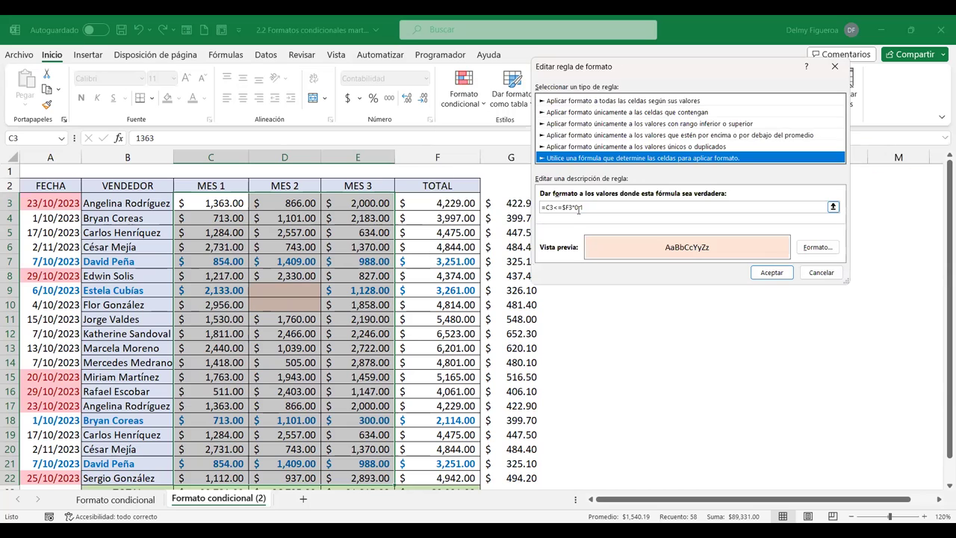
pyautogui.click(579, 210)
pyautogui.write('1')
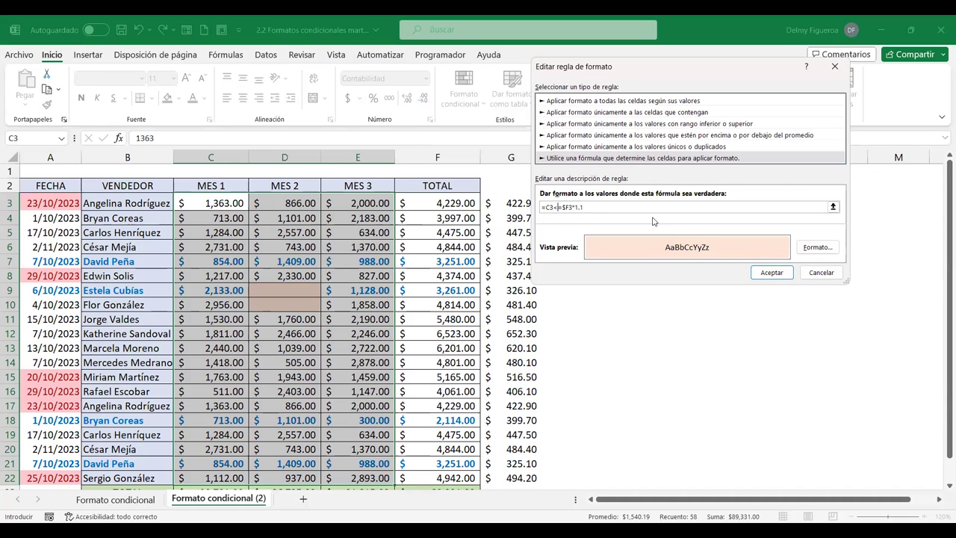
pyautogui.press('BackSpace')
pyautogui.write('>')
pyautogui.click(771, 273)
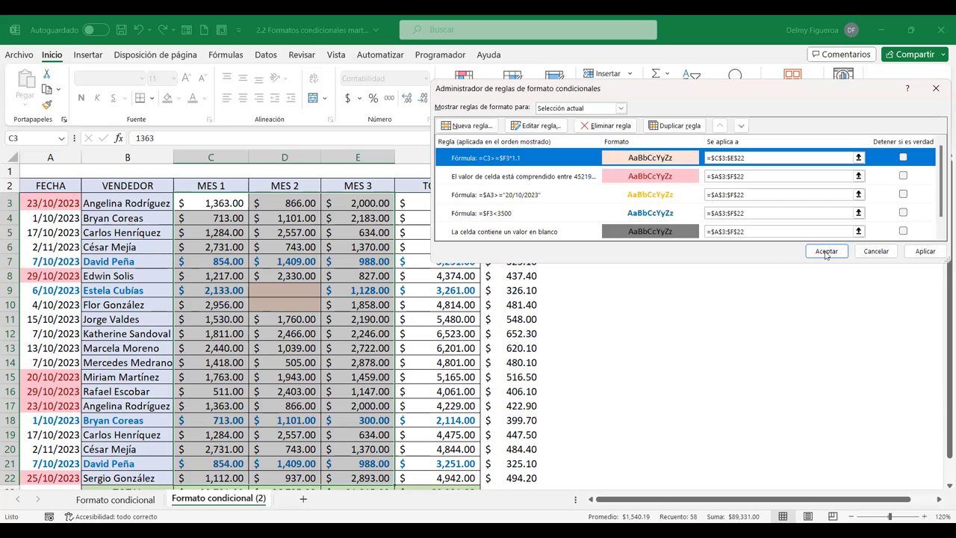
pyautogui.click(826, 252)
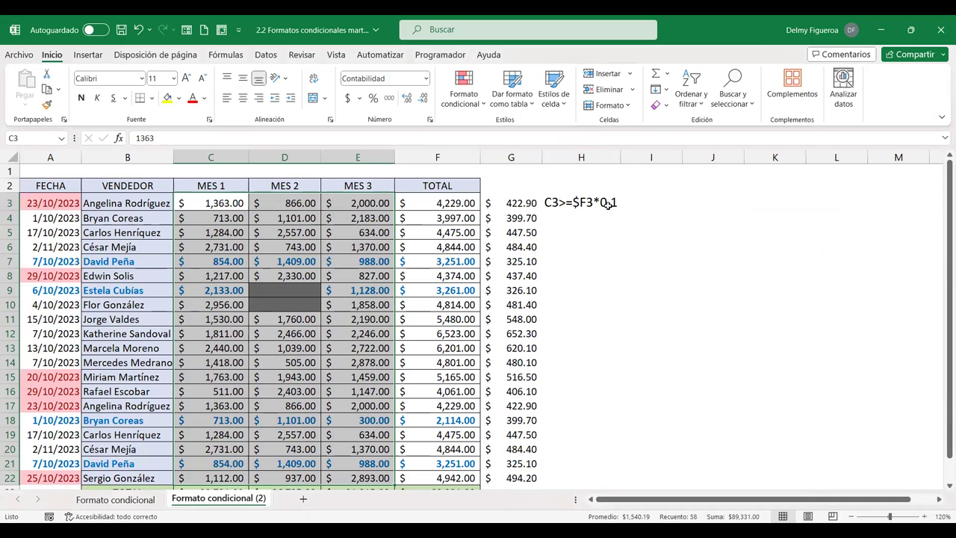
# - Enter =F3*1.1 in I3, giving $4,651.90, then select E3
pyautogui.click(665, 202)
pyautogui.write('=')
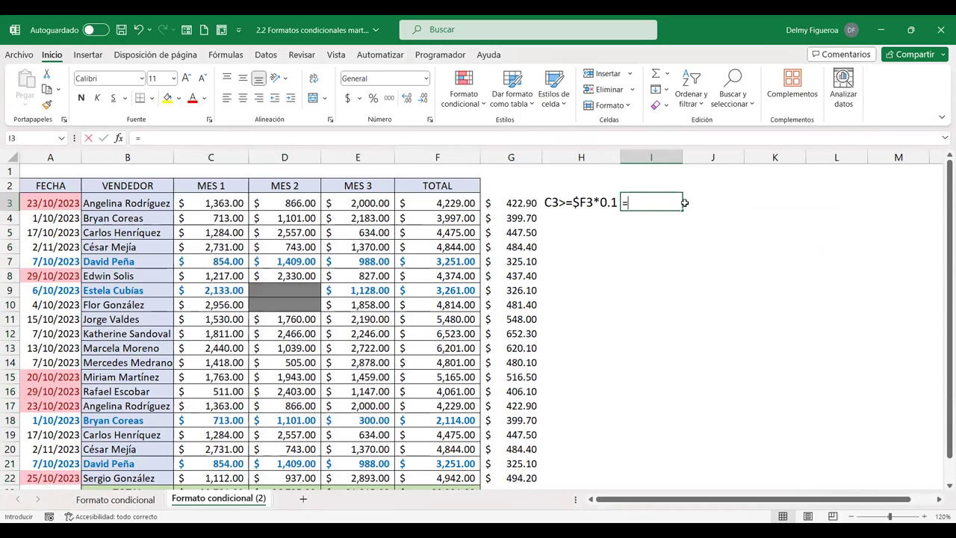
pyautogui.click(473, 203)
pyautogui.write('*1.1')
pyautogui.press('Return')
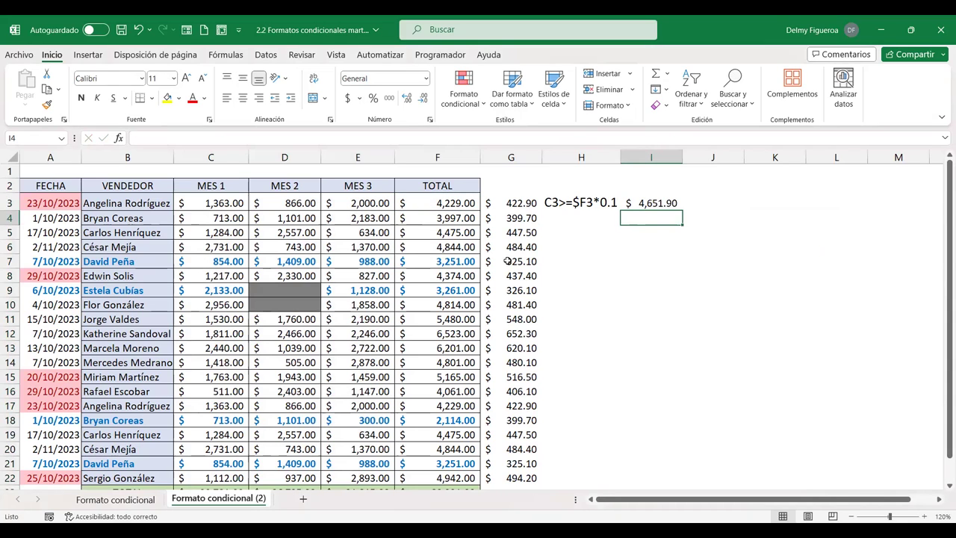
pyautogui.click(371, 202)
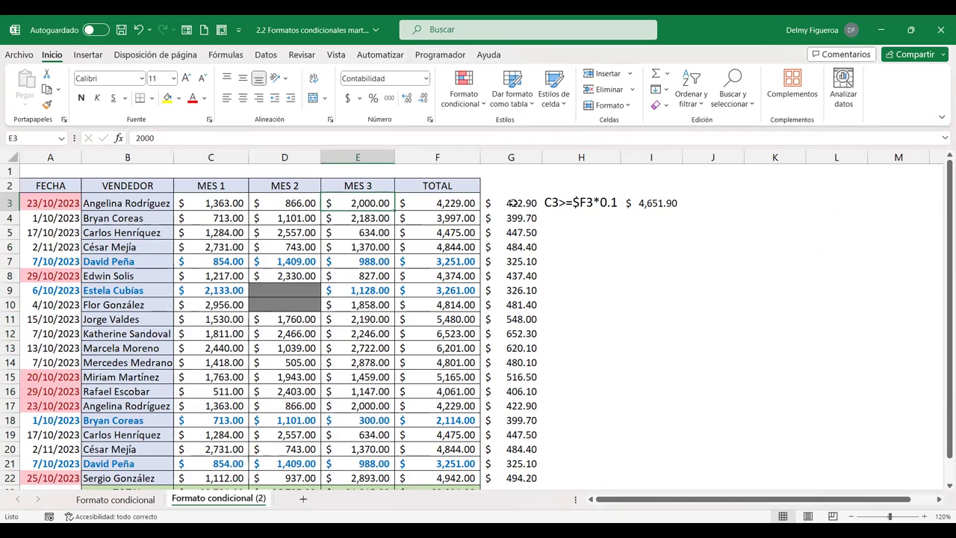
# - Set E3 to 5000, check F3's SUMA total of 7,229.00, and select C3:E22
pyautogui.write('5000')
pyautogui.press('Tab')
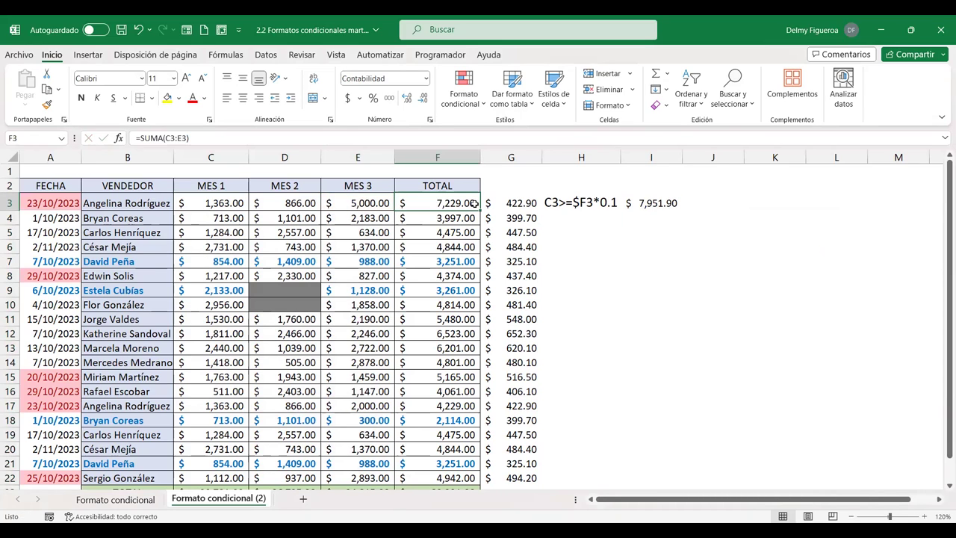
pyautogui.click(368, 200)
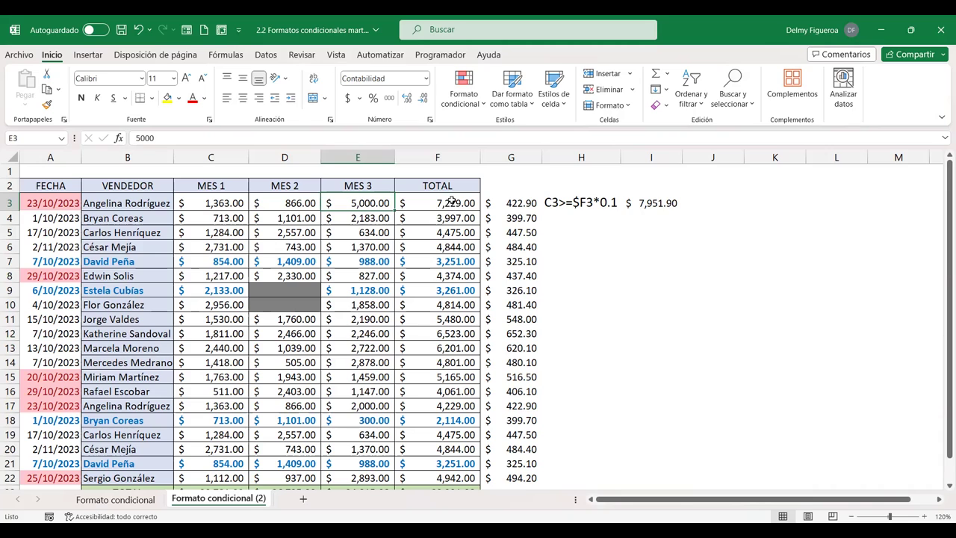
pyautogui.click(451, 201)
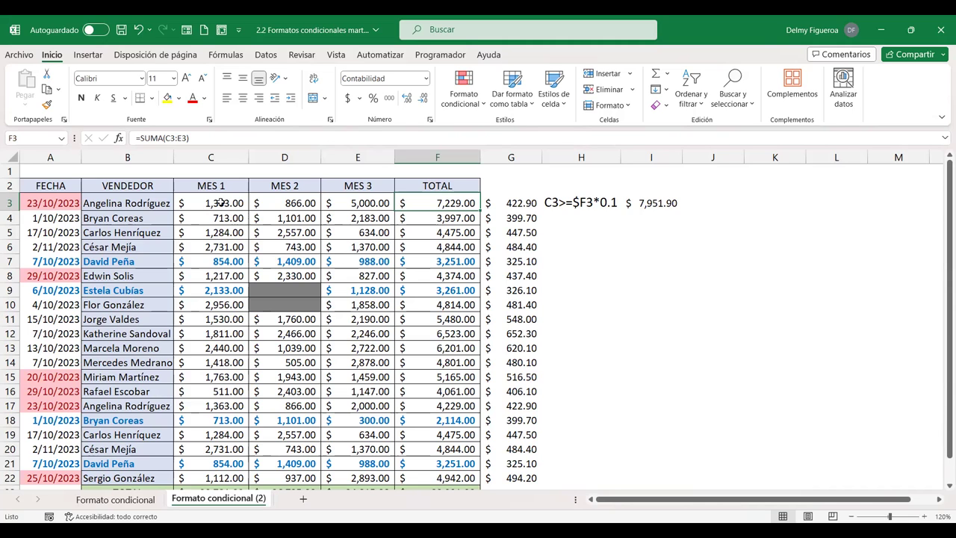
pyautogui.moveTo(221, 201); pyautogui.dragTo(371, 476)
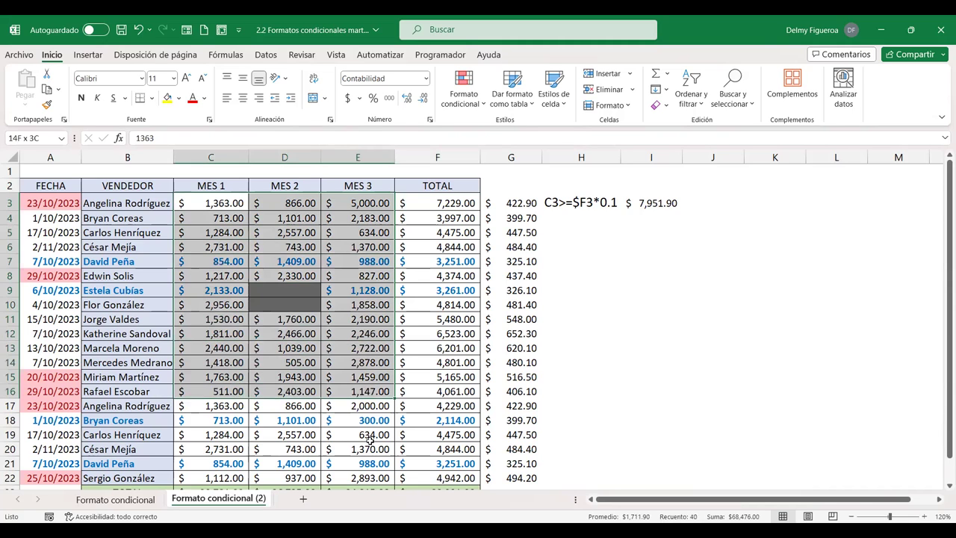
# - Open Manage Rules for C3:E22 and review the =C3>=$F3*1.1 rule in the list
pyautogui.click(482, 110)
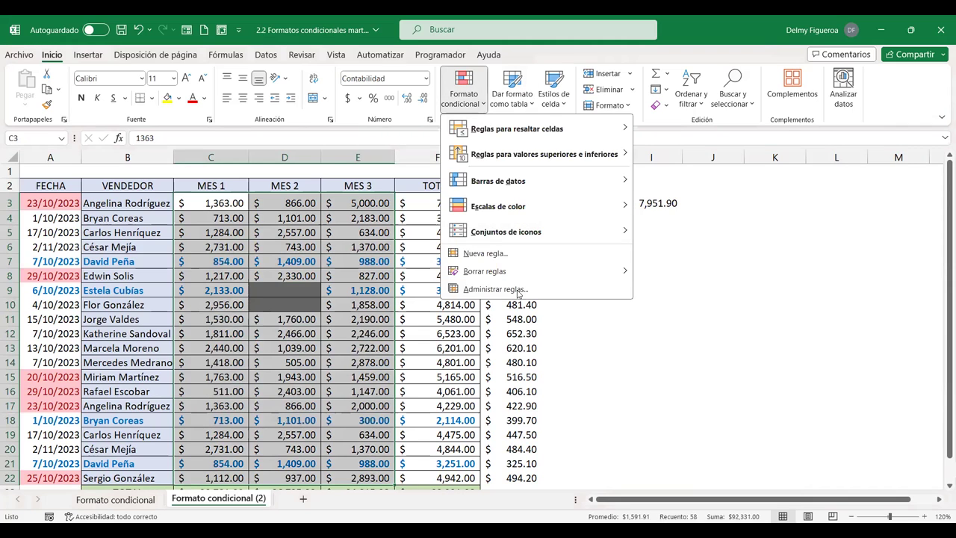
pyautogui.click(518, 290)
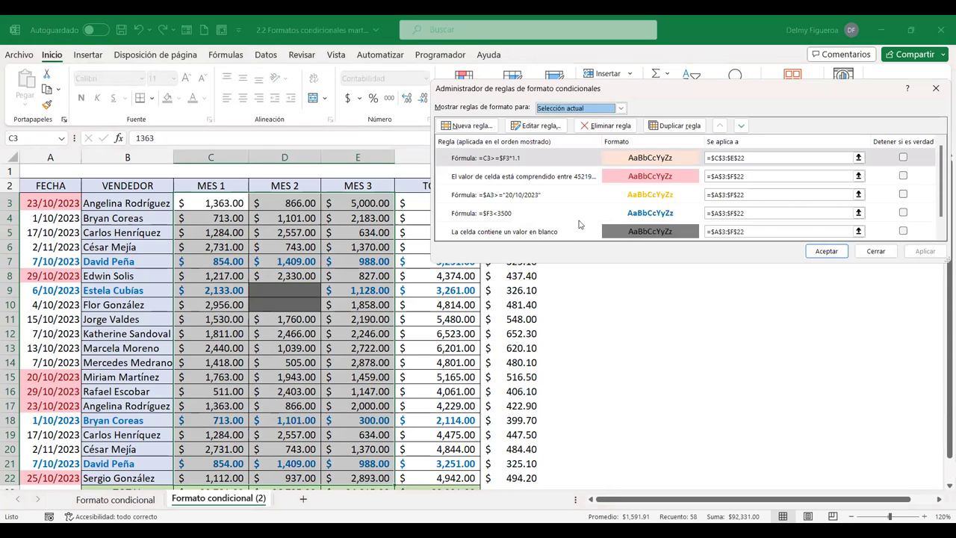
pyautogui.press('Delete')
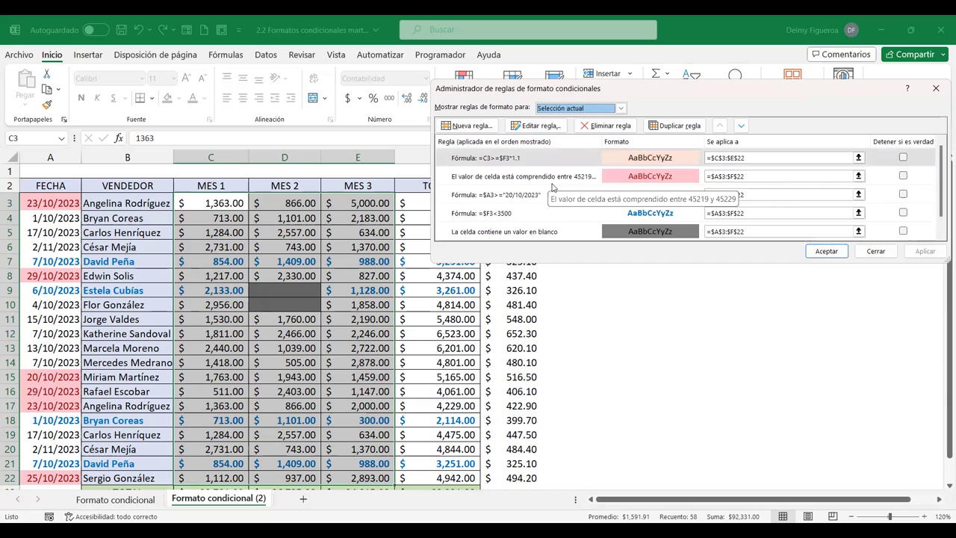
pyautogui.click(529, 161)
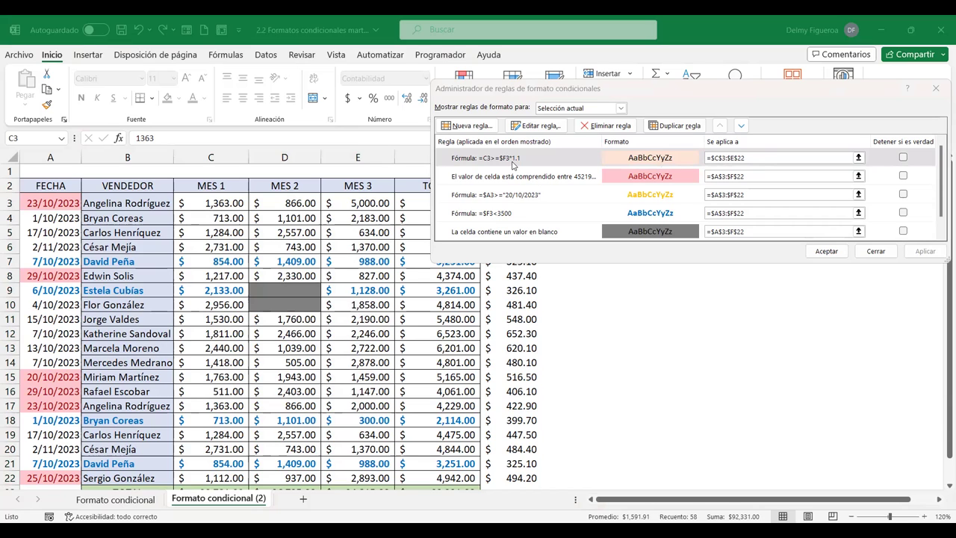
pyautogui.press('Delete')
pyautogui.scroll(-1, 772, 193)
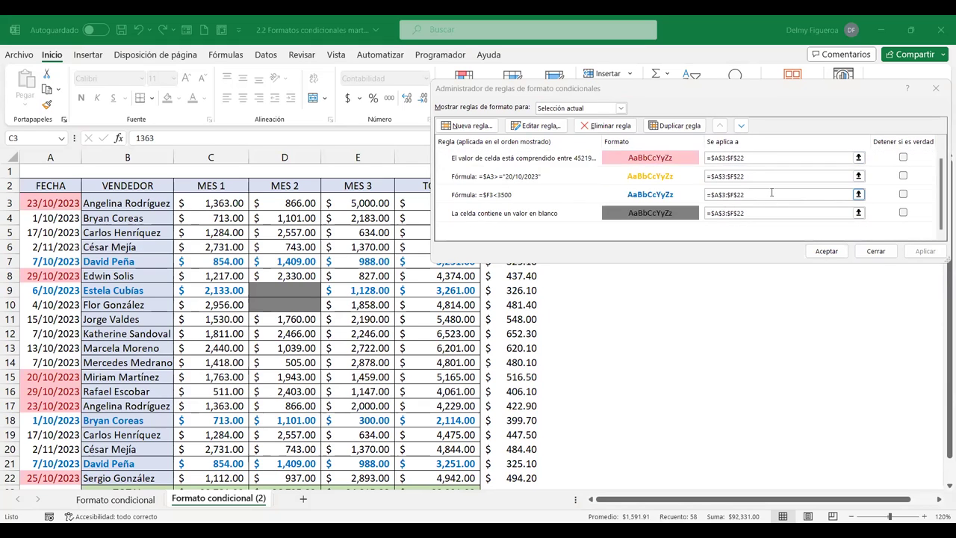
pyautogui.scroll(1, 772, 192)
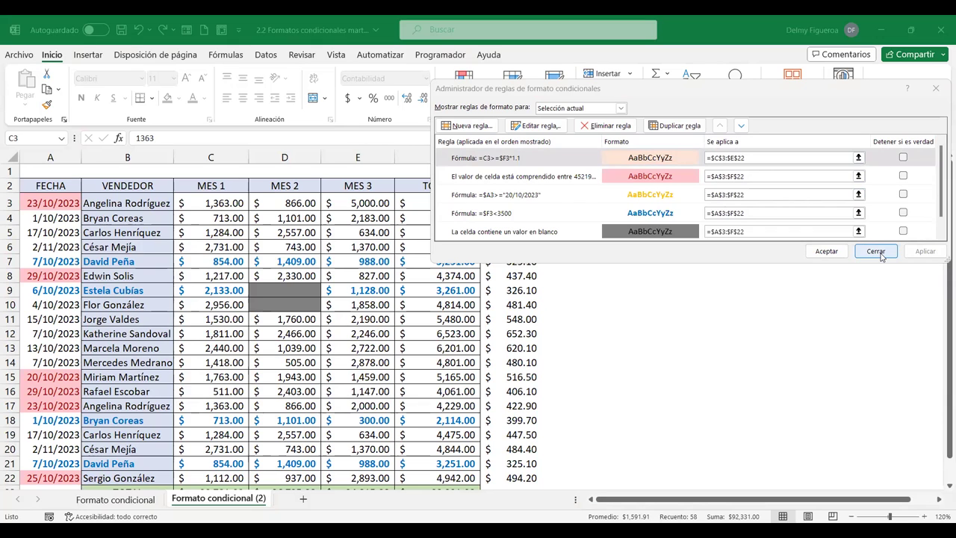
# - Close the rules manager and inspect cells G3 and H4 on the sheet
pyautogui.click(880, 254)
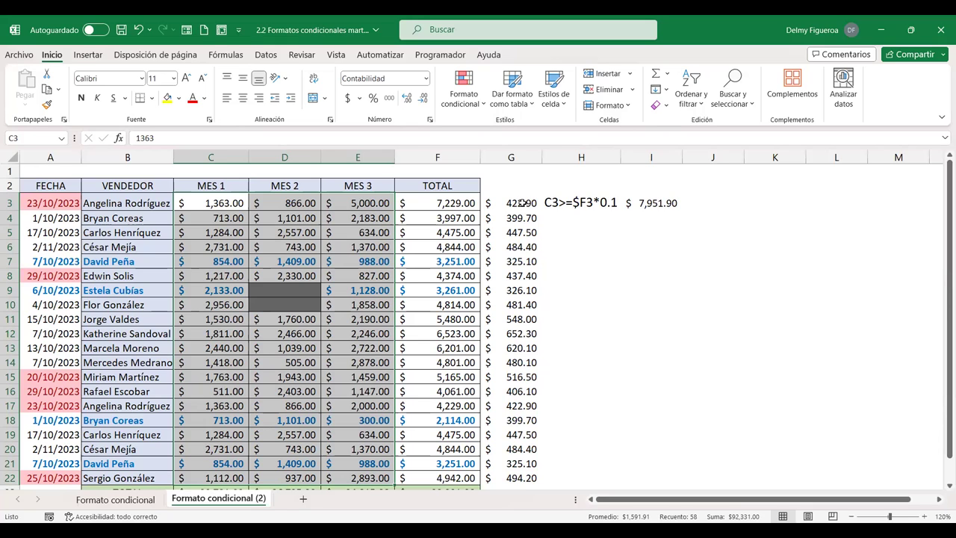
pyautogui.click(523, 203)
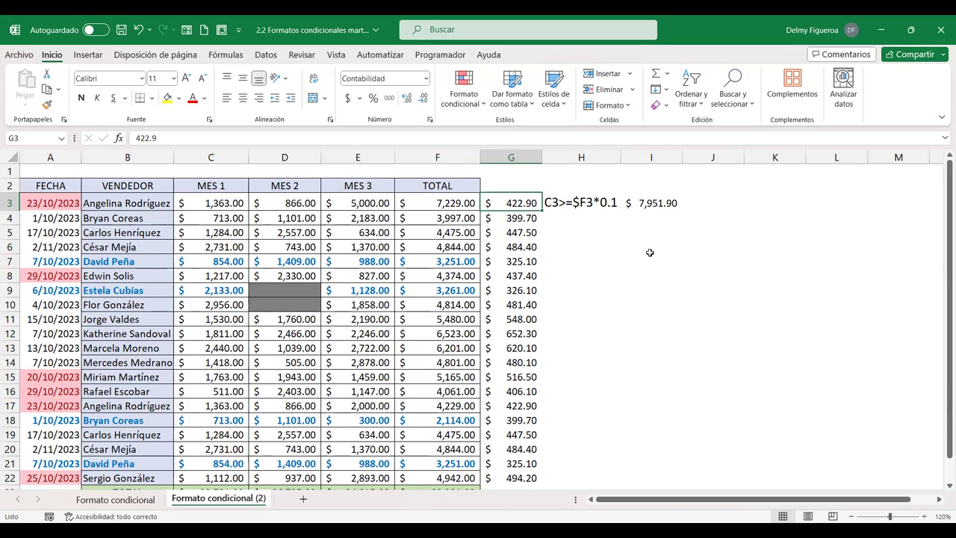
pyautogui.click(563, 308)
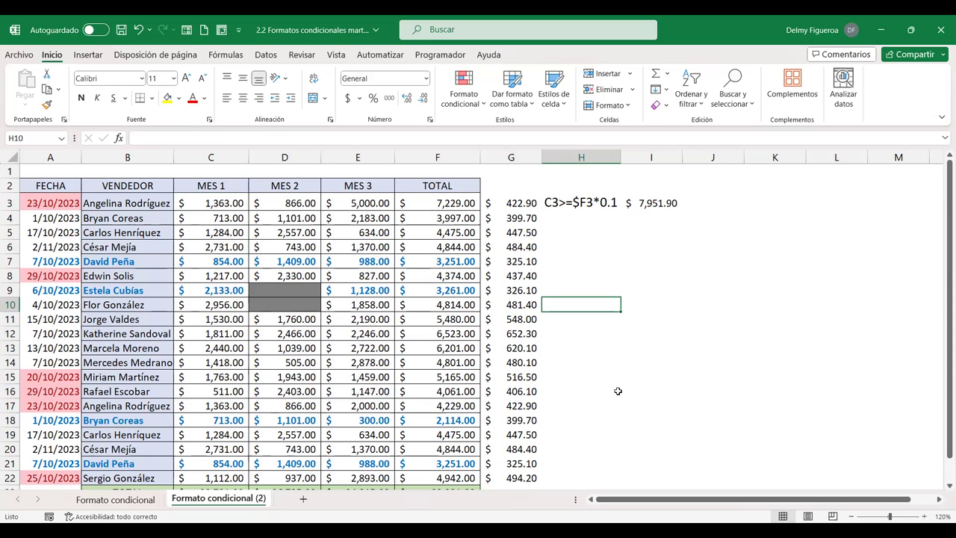
pyautogui.click(587, 220)
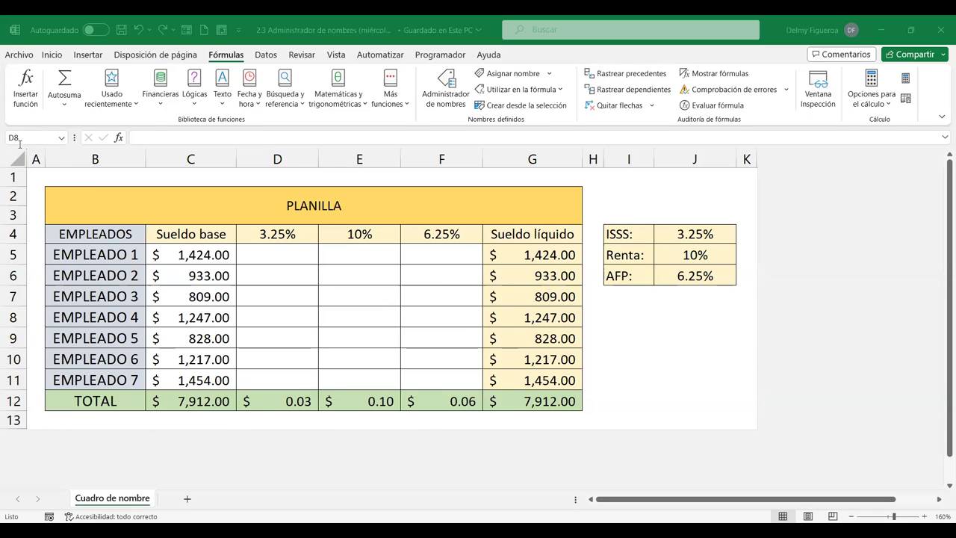
pyautogui.click(284, 324)
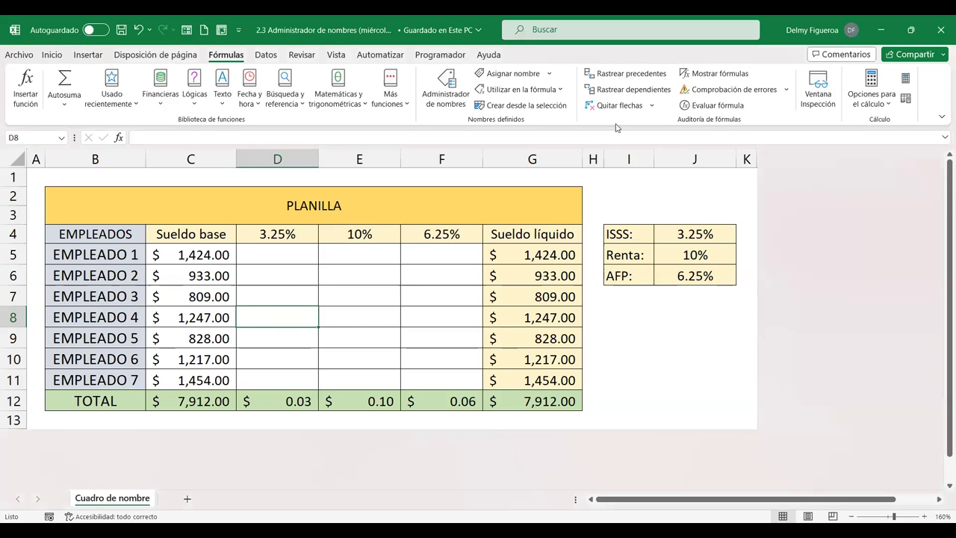
pyautogui.click(673, 194)
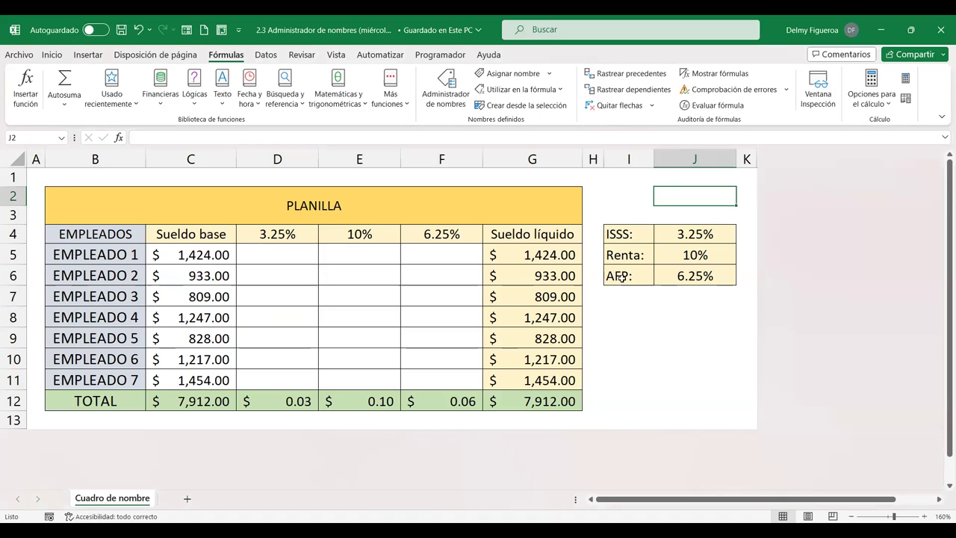
pyautogui.click(636, 338)
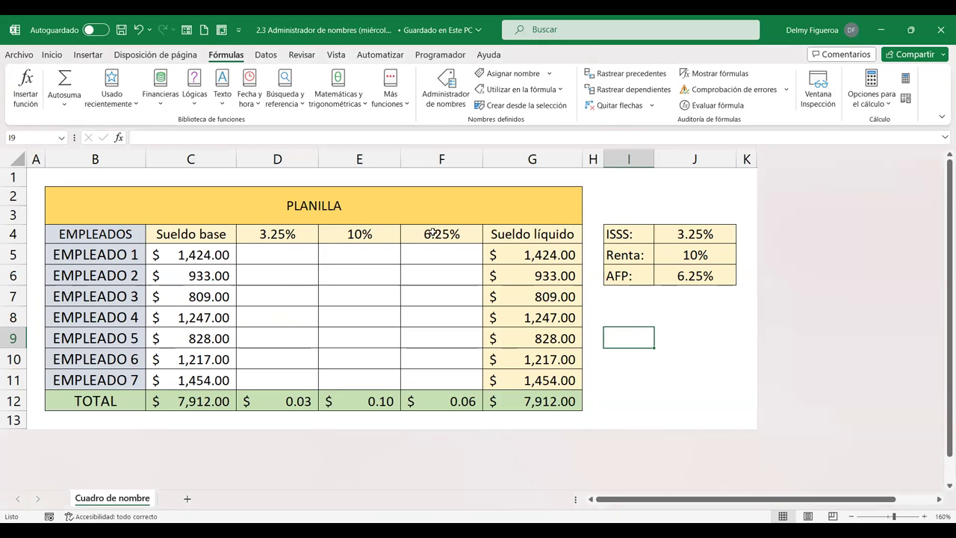
pyautogui.click(438, 254)
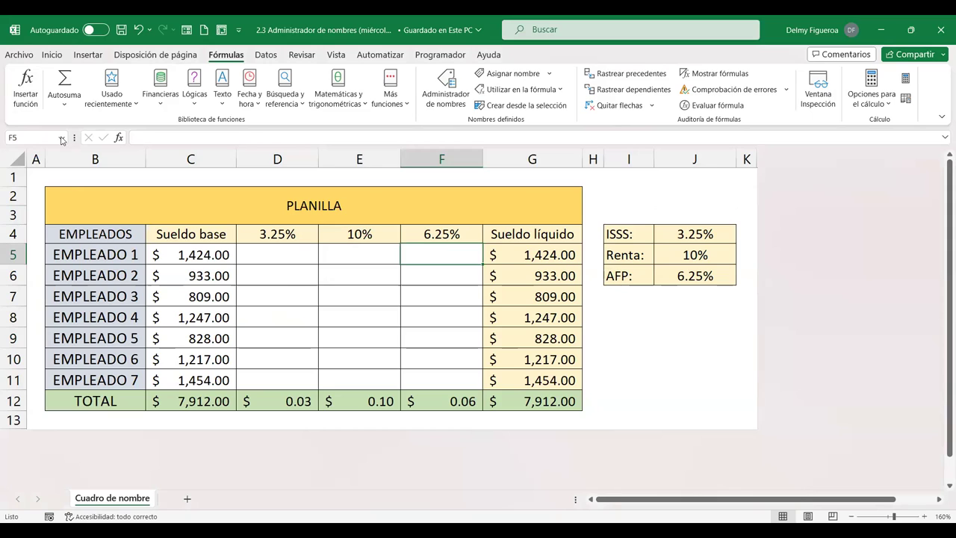
# - Use the Name Box list to jump to EMPLEADOS, then to Sueldo_base (C5:C11)
pyautogui.click(62, 139)
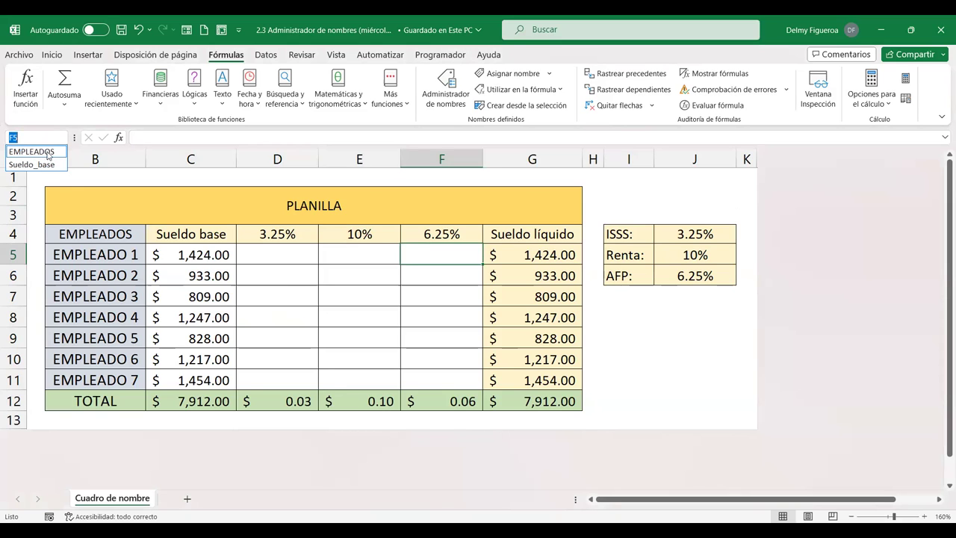
pyautogui.click(48, 154)
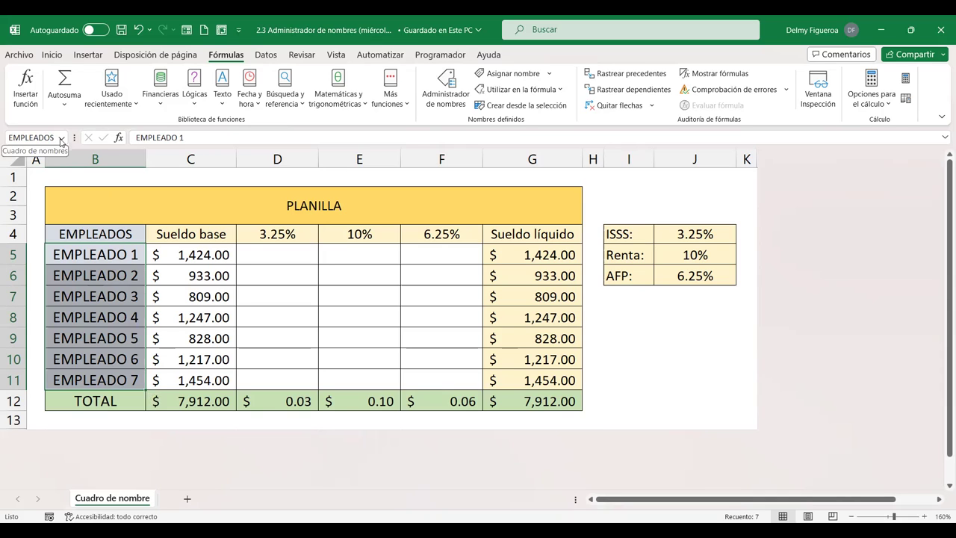
pyautogui.click(64, 139)
pyautogui.click(41, 165)
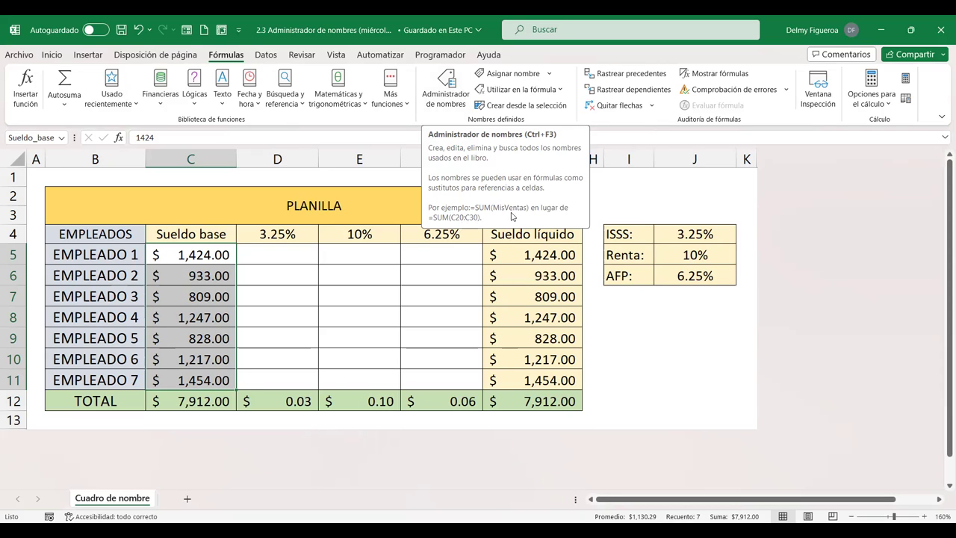
pyautogui.click(448, 99)
# - Review the five names in Name Manager, widening it and autofitting Valor and Se refiere a
pyautogui.click(449, 100)
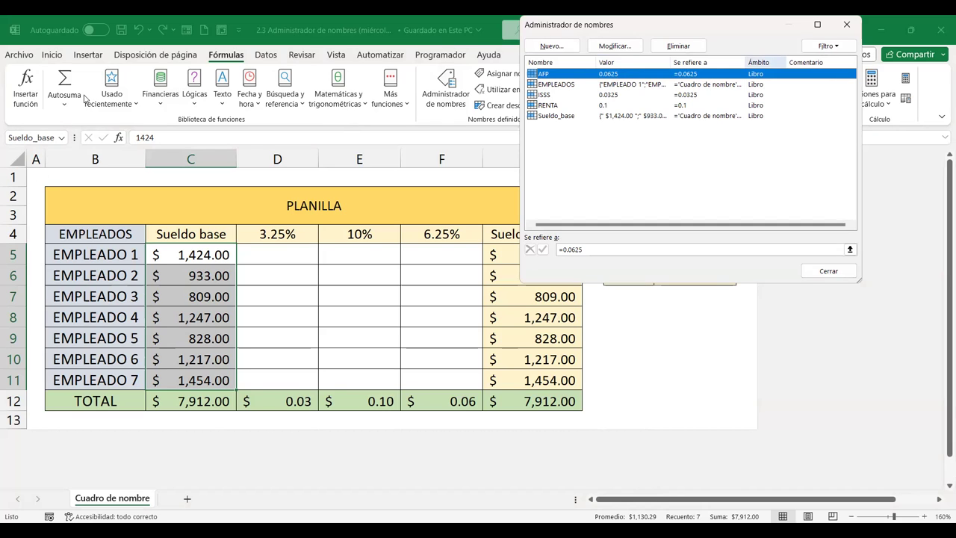
pyautogui.click(567, 86)
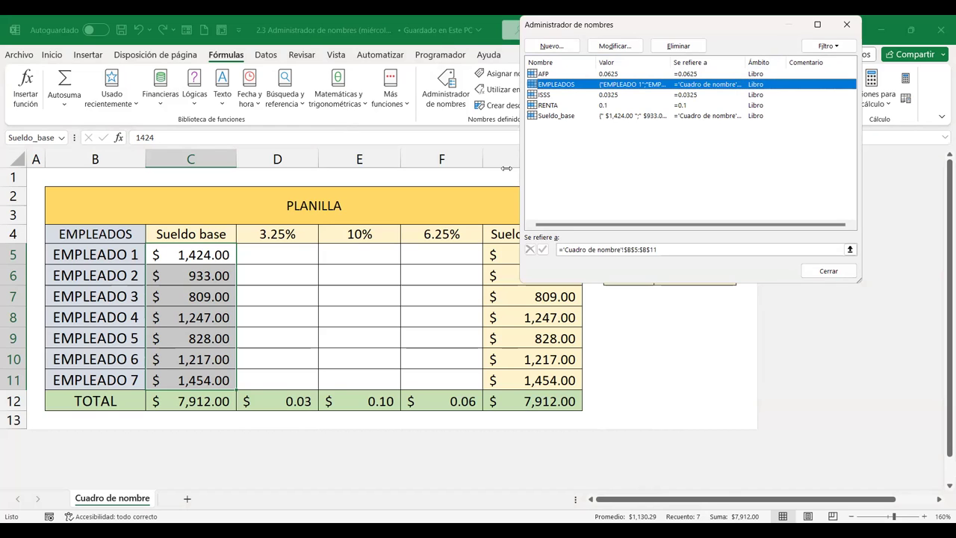
pyautogui.moveTo(506, 168); pyautogui.dragTo(201, 168)
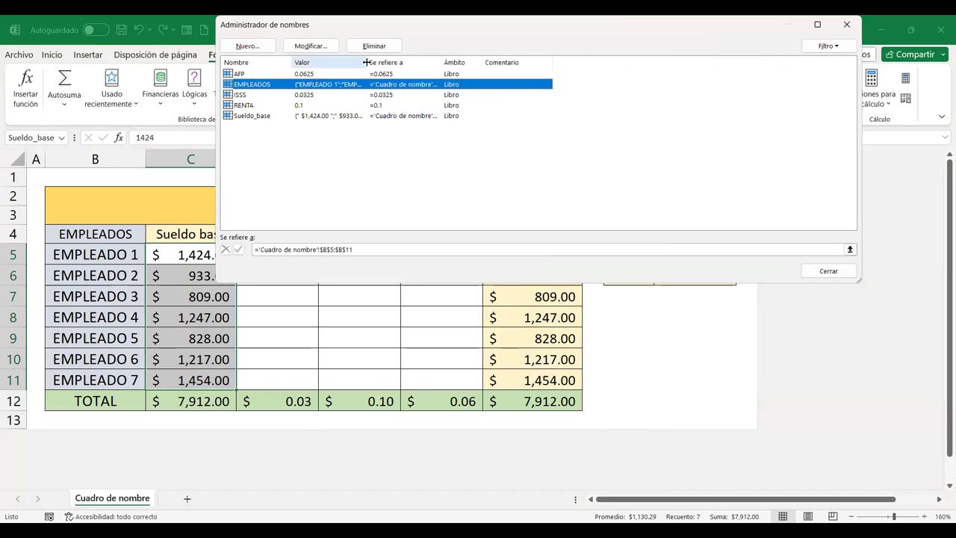
pyautogui.doubleClick(366, 65)
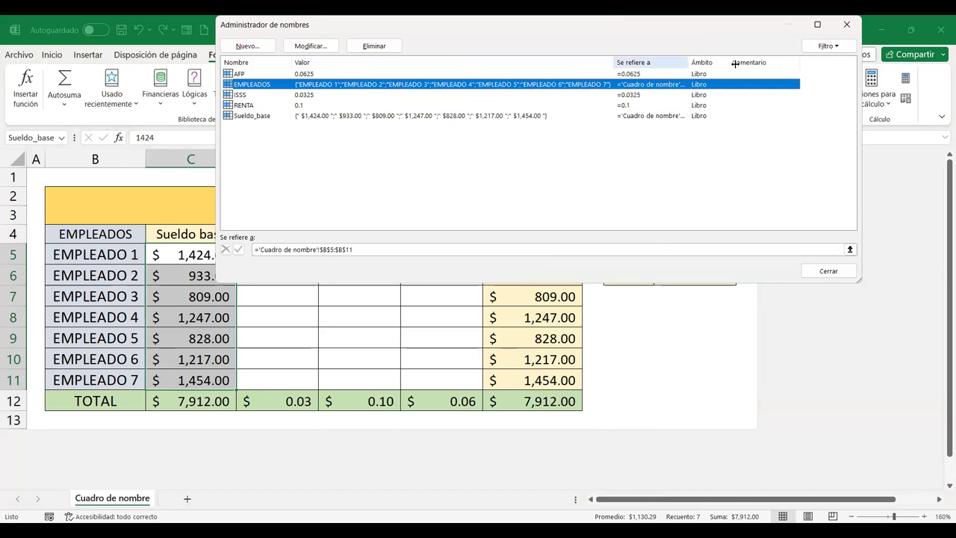
pyautogui.doubleClick(688, 63)
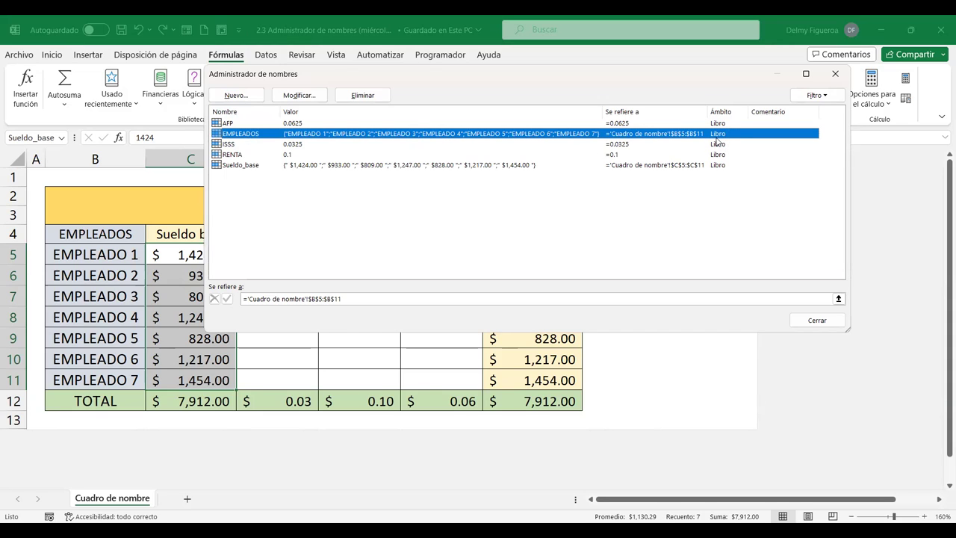
pyautogui.click(828, 323)
# - Add sheet Hoja1, zoom to 120%, and set the whole sheet's font size to 14
pyautogui.click(188, 499)
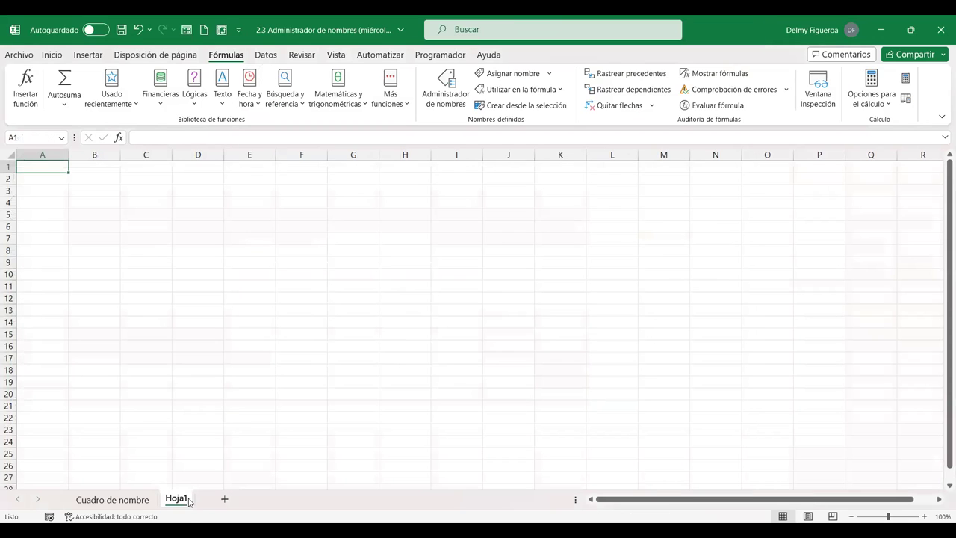
pyautogui.click(128, 502)
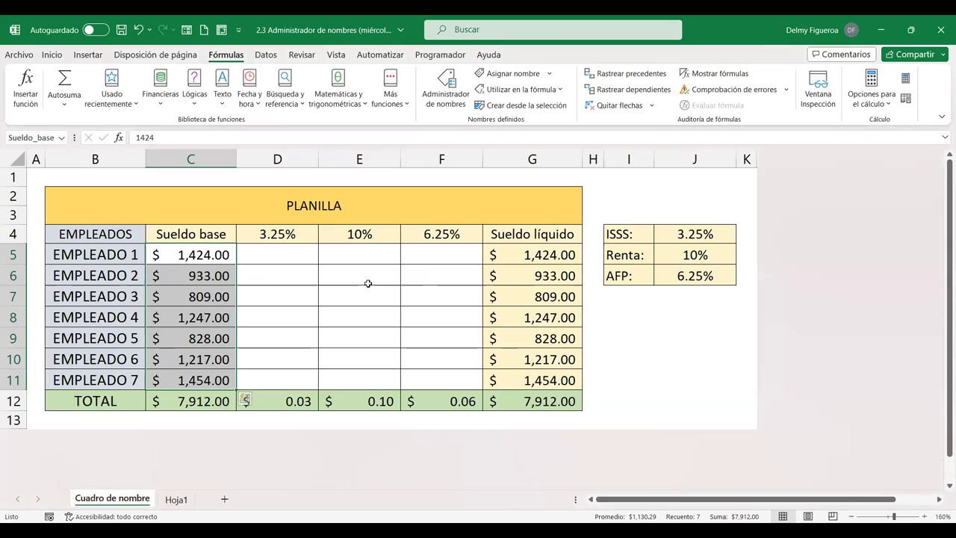
pyautogui.click(180, 500)
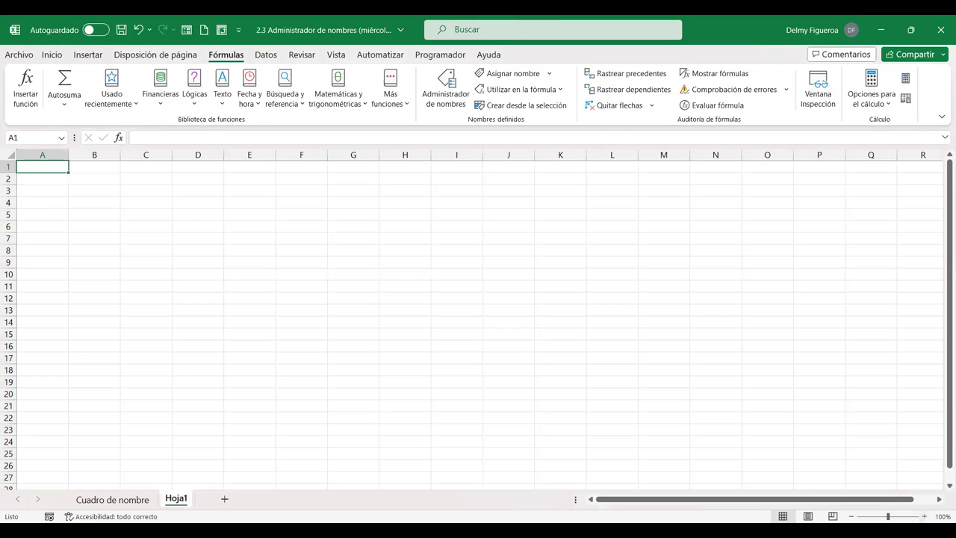
pyautogui.click(923, 516)
pyautogui.click(923, 517)
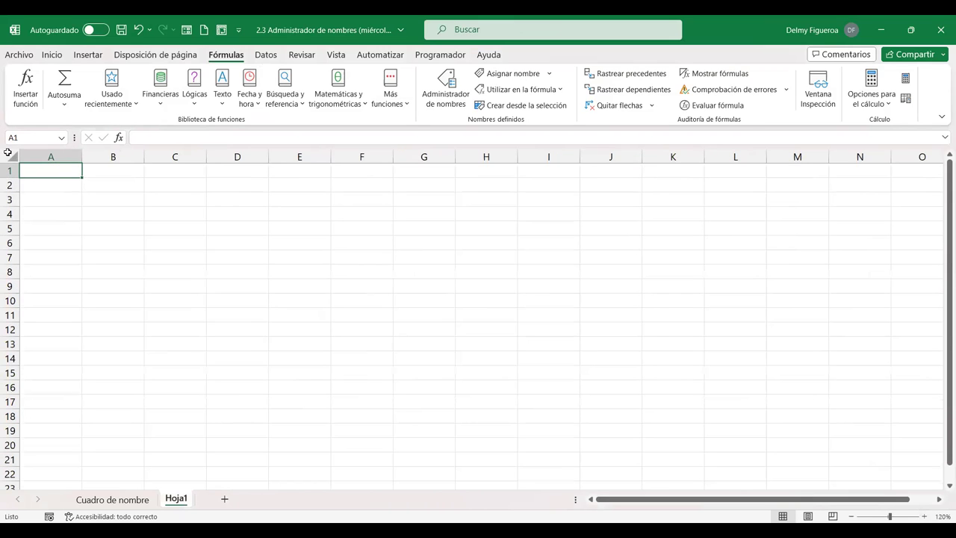
pyautogui.click(7, 153)
pyautogui.click(52, 55)
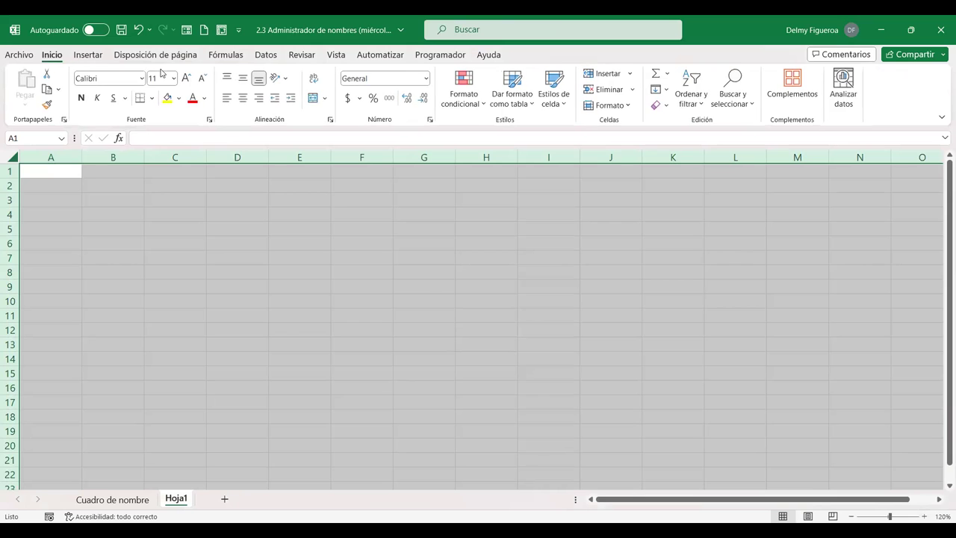
pyautogui.click(186, 77)
pyautogui.click(186, 78)
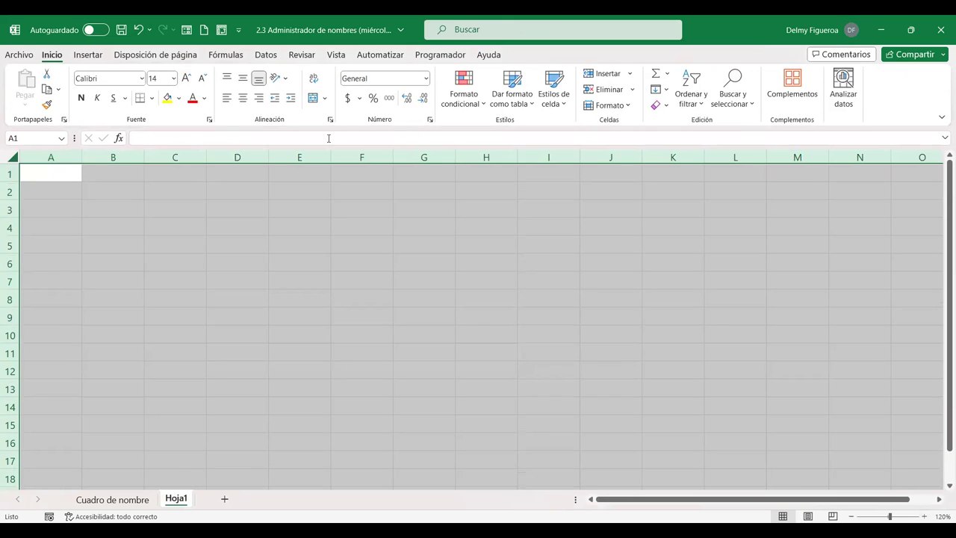
# - Enter =EMPLEADOS in A1 to spill EMPLEADO 1–7, then autofit column A
pyautogui.hotkey('ctrl', 'Home')
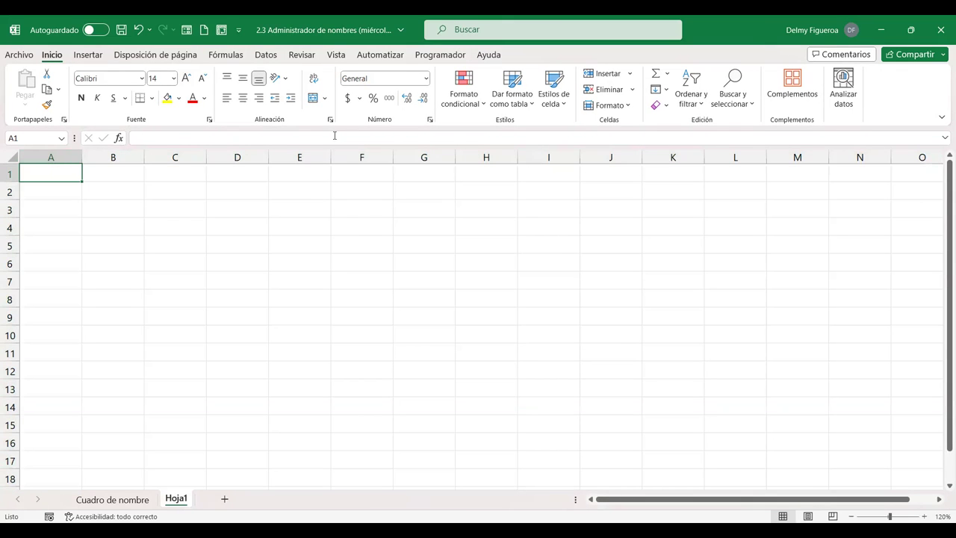
pyautogui.write('=empleado')
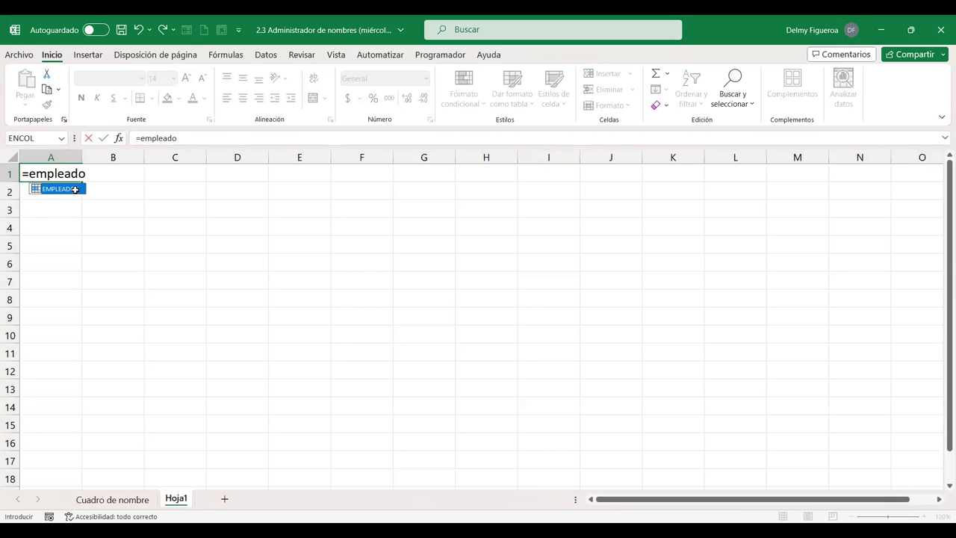
pyautogui.doubleClick(75, 189)
pyautogui.press('Return')
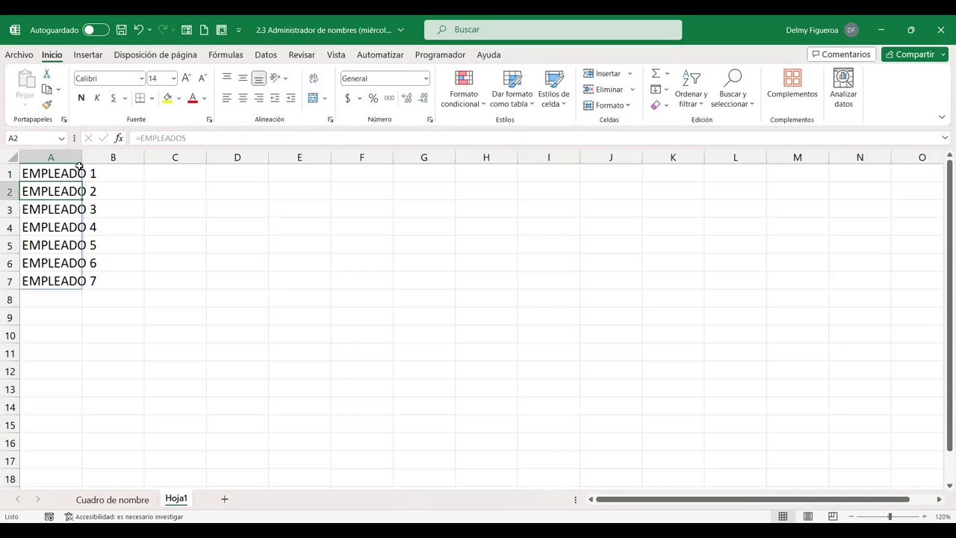
pyautogui.doubleClick(83, 157)
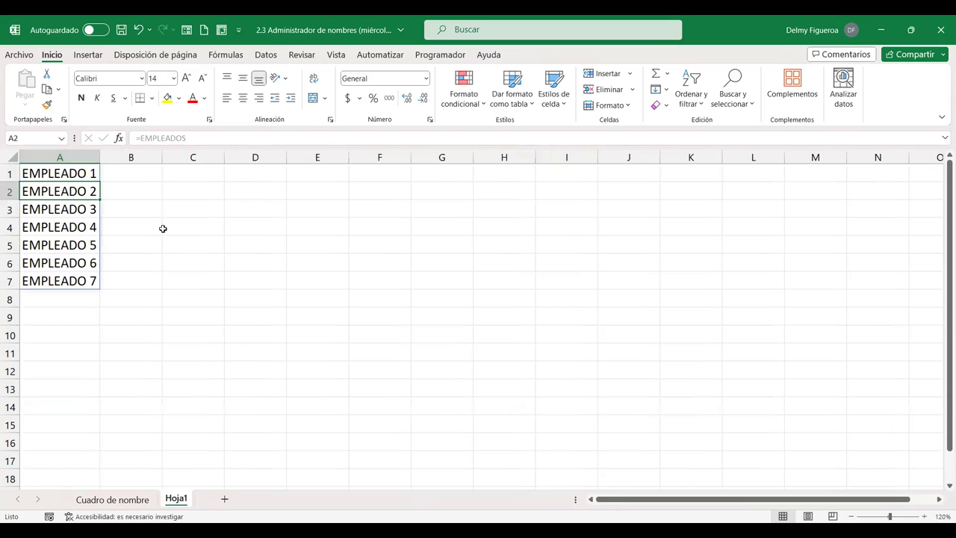
pyautogui.click(138, 505)
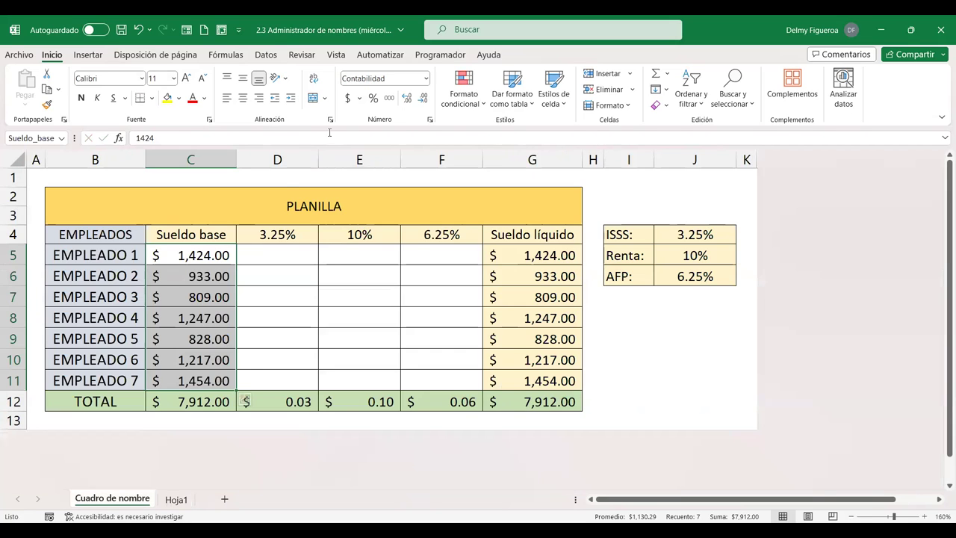
pyautogui.click(222, 56)
pyautogui.click(431, 95)
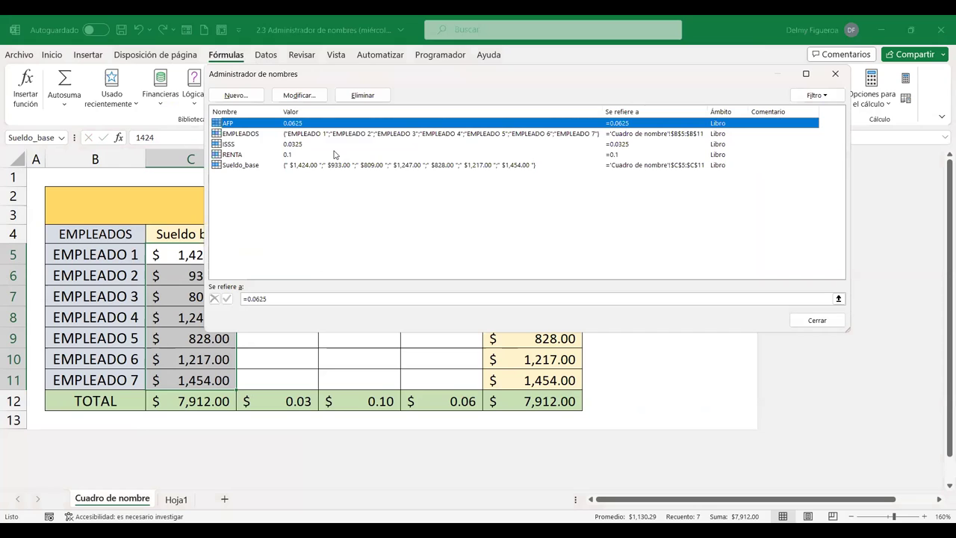
pyautogui.click(291, 145)
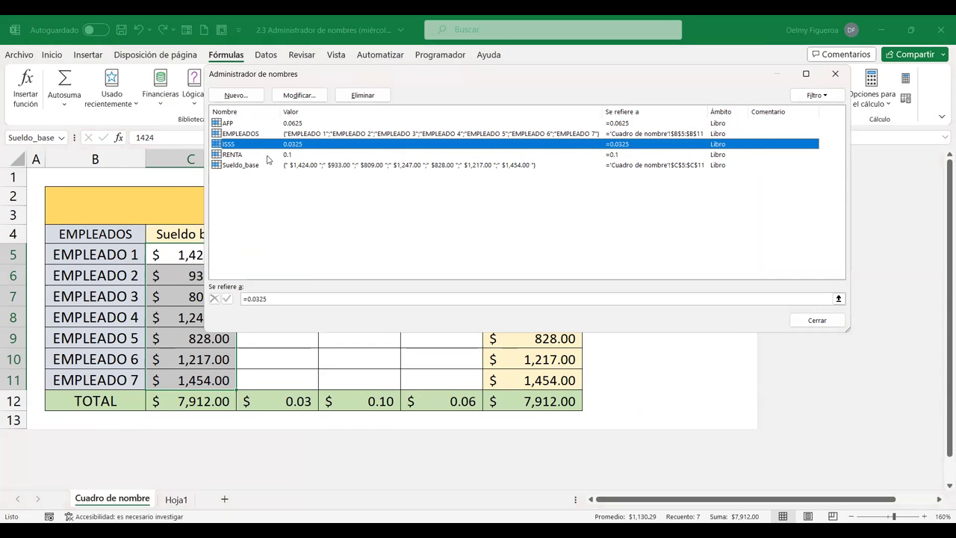
pyautogui.click(268, 158)
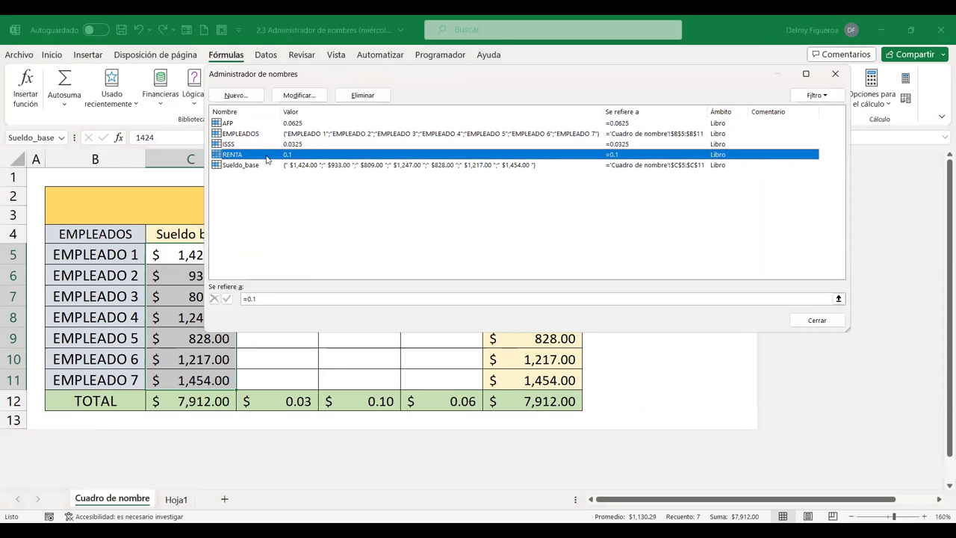
pyautogui.click(307, 165)
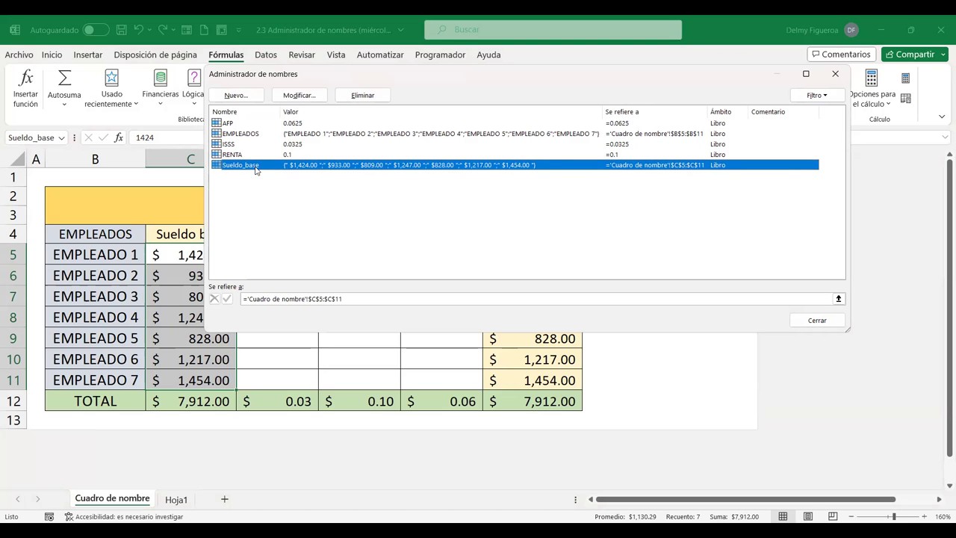
pyautogui.click(820, 321)
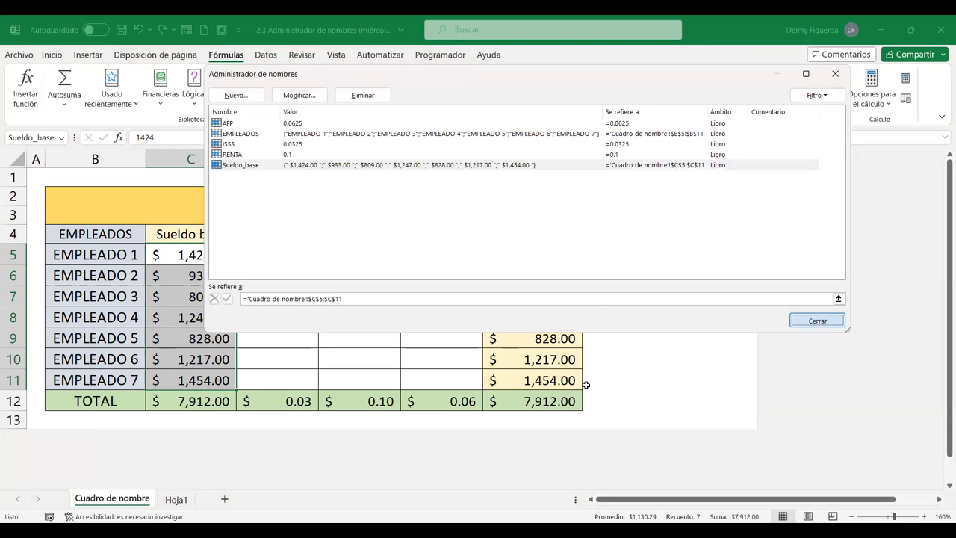
pyautogui.click(176, 499)
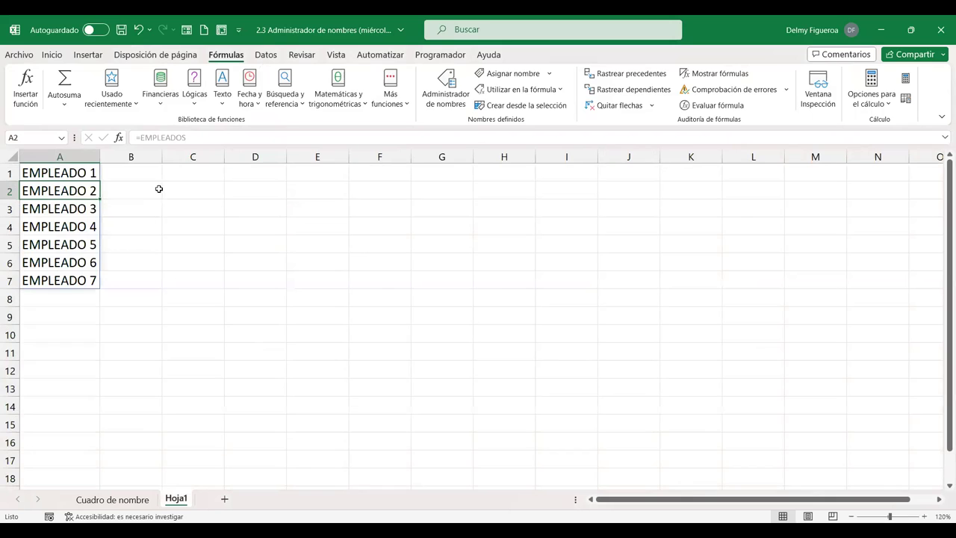
# - Enter =Sueldo_base in Hoja1 C1 to list the base salaries in C1:C7, then return to Cuadro de nombre
pyautogui.click(194, 172)
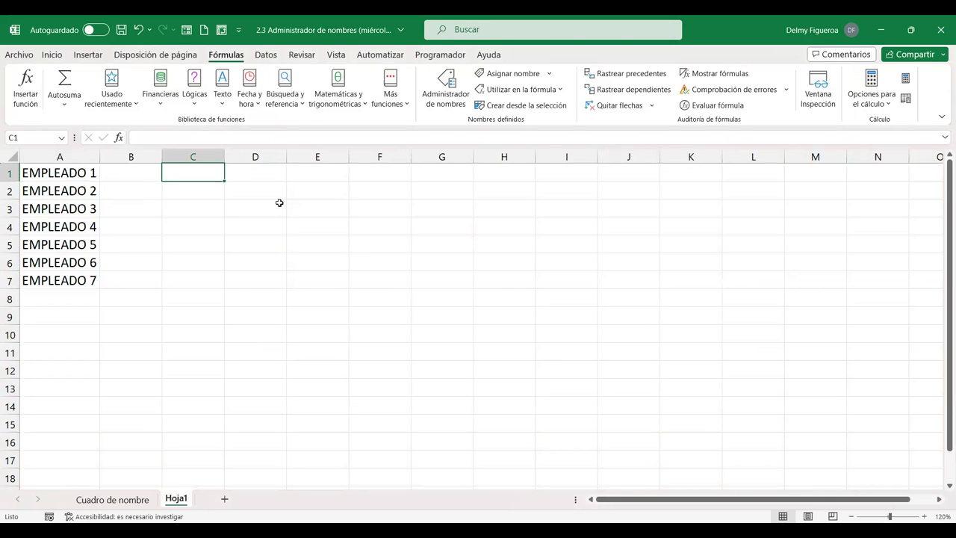
pyautogui.write('=')
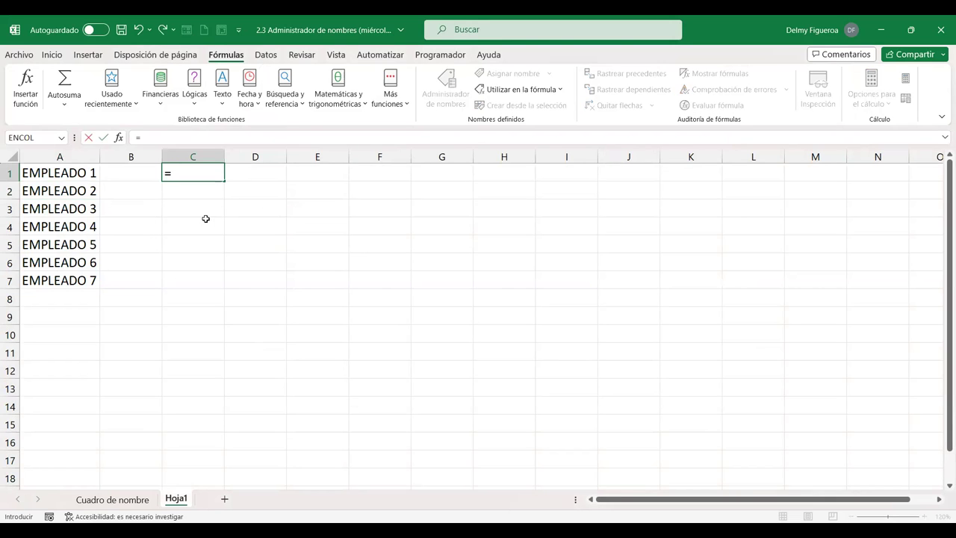
pyautogui.write('suel')
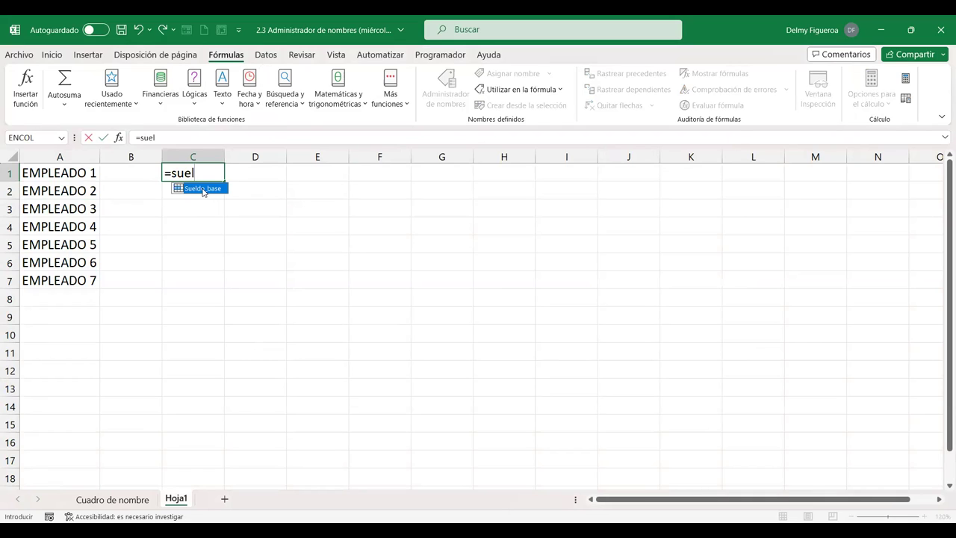
pyautogui.doubleClick(203, 189)
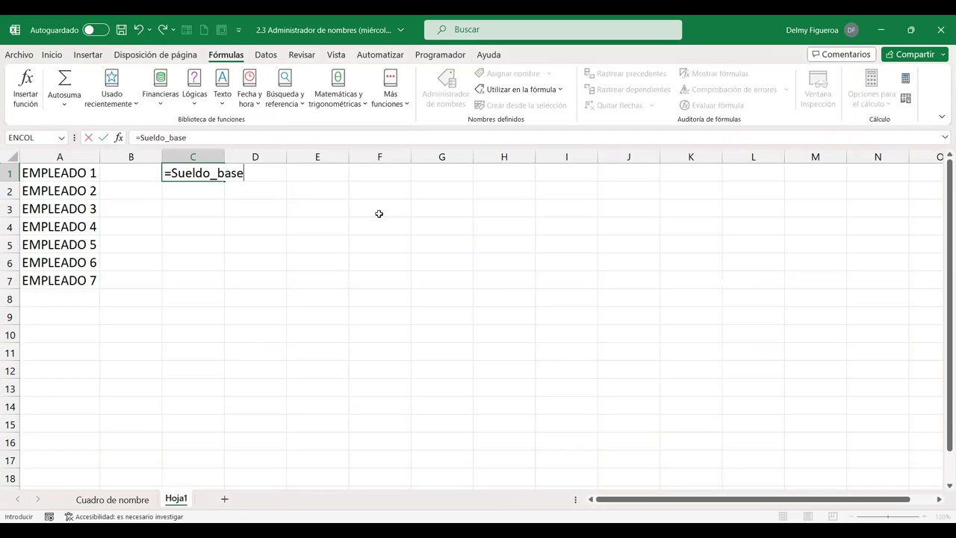
pyautogui.press('Return')
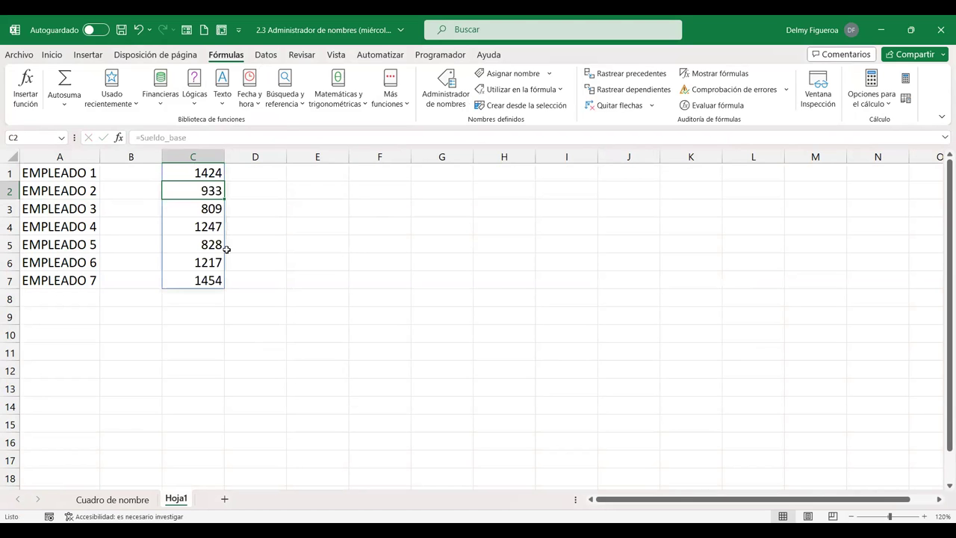
pyautogui.click(112, 499)
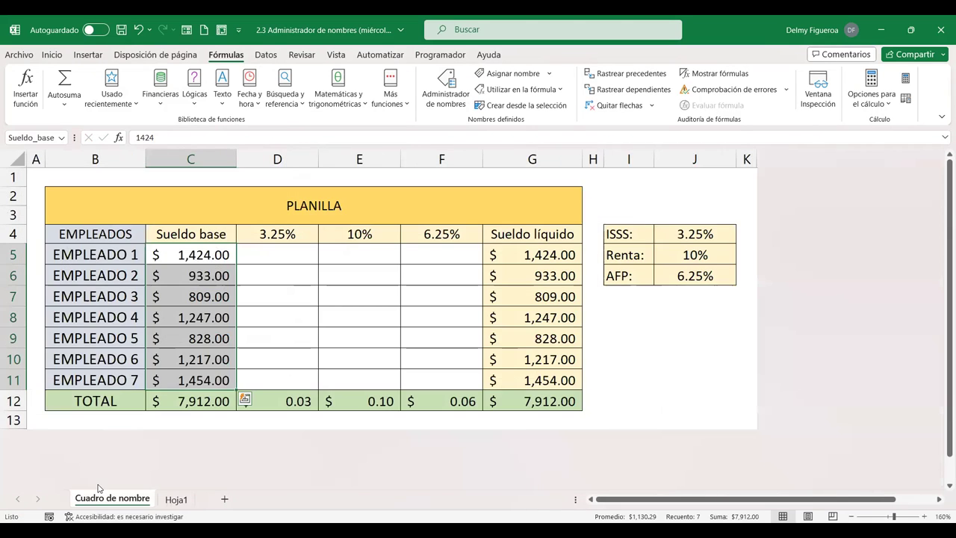
# - In the Name Manager, select and delete all five names: AFP, EMPLEADOS, ISSS, RENTA and Sueldo_base
pyautogui.click(362, 278)
pyautogui.click(462, 104)
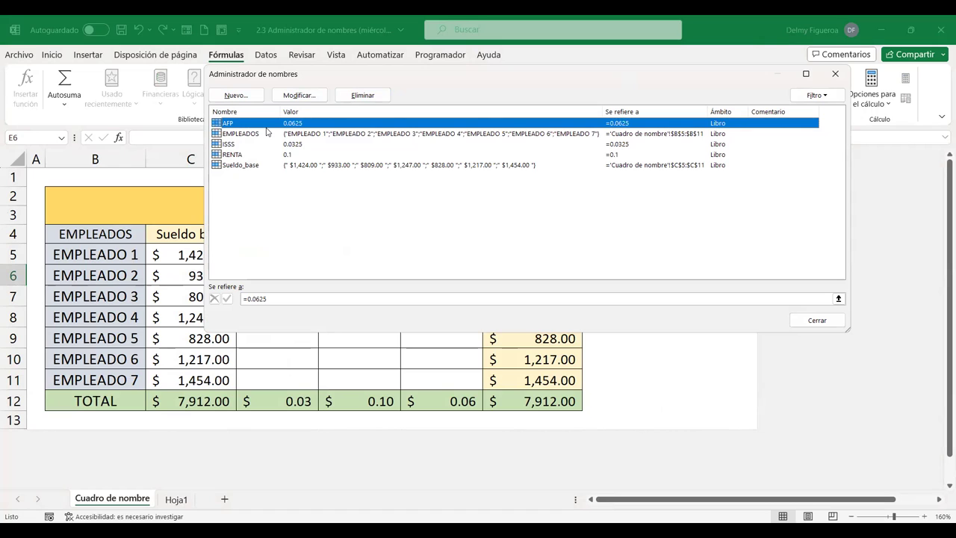
pyautogui.hotkey('shift', 'Down')
pyautogui.hotkey('shift', 'Down')
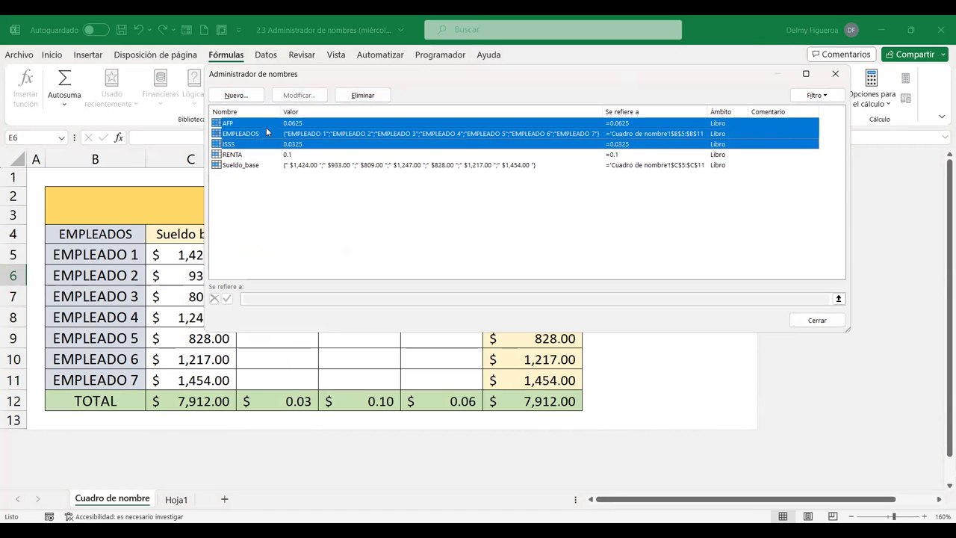
pyautogui.hotkey('shift', 'Down')
pyautogui.hotkey('shift', 'Down')
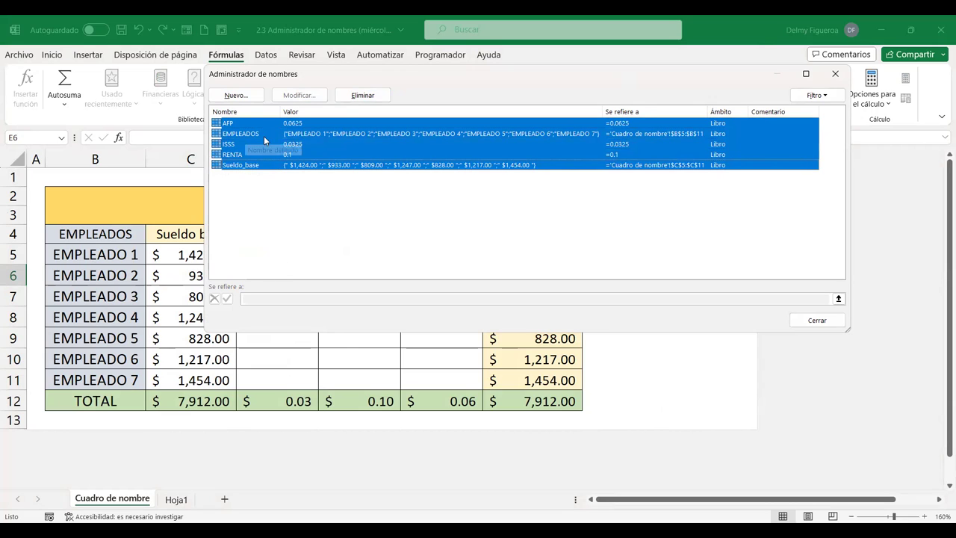
pyautogui.click(362, 96)
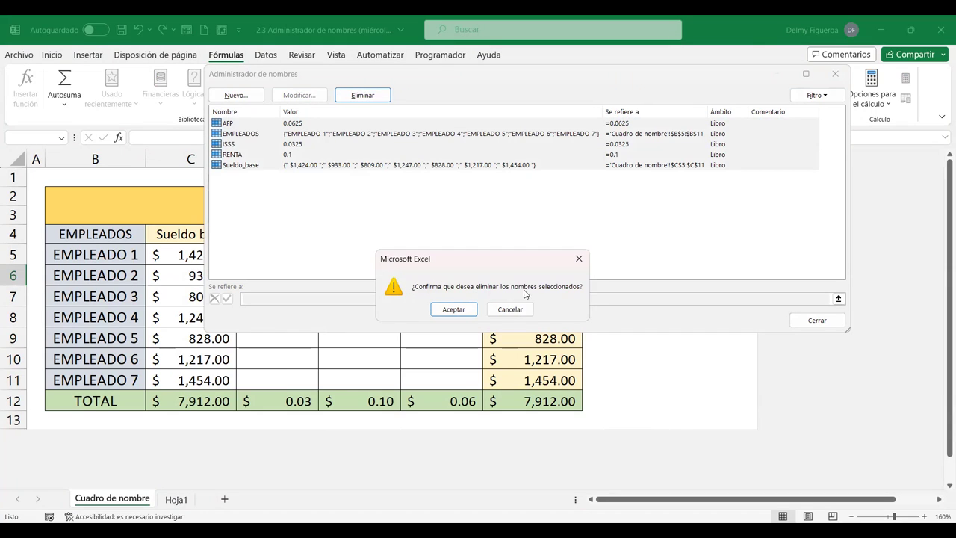
pyautogui.click(453, 309)
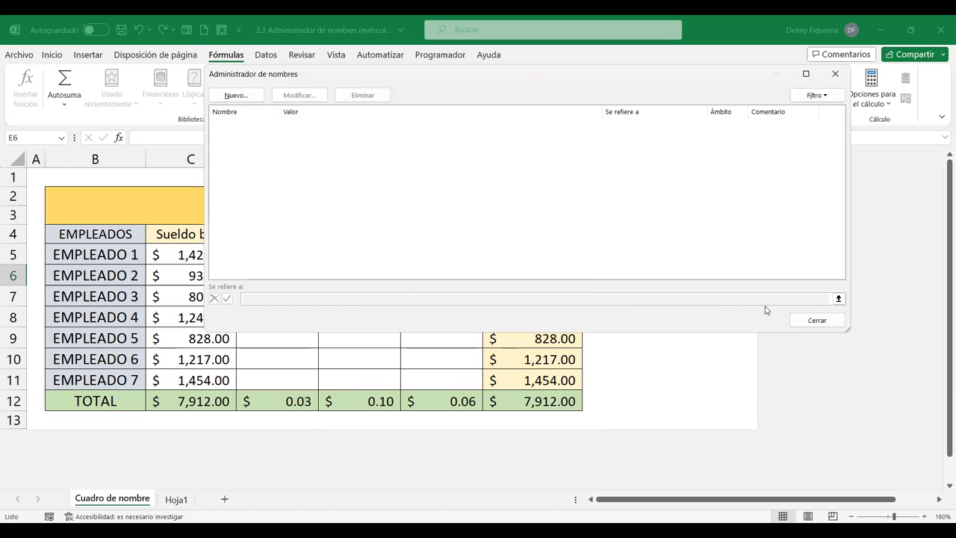
# - Close the empty Name Manager and select C12 to show =SUMA(Sueldo_base) returning #¿NOMBRE?
pyautogui.click(818, 321)
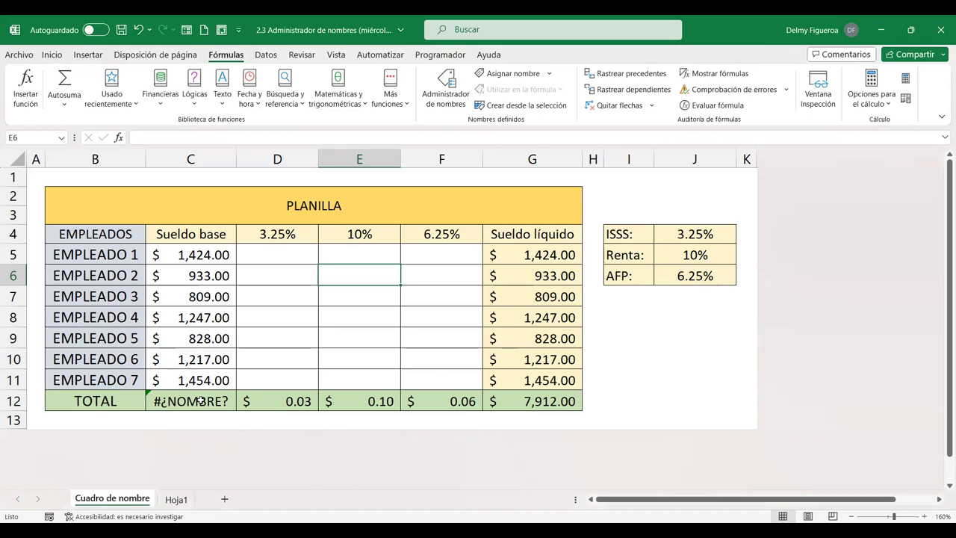
pyautogui.click(200, 401)
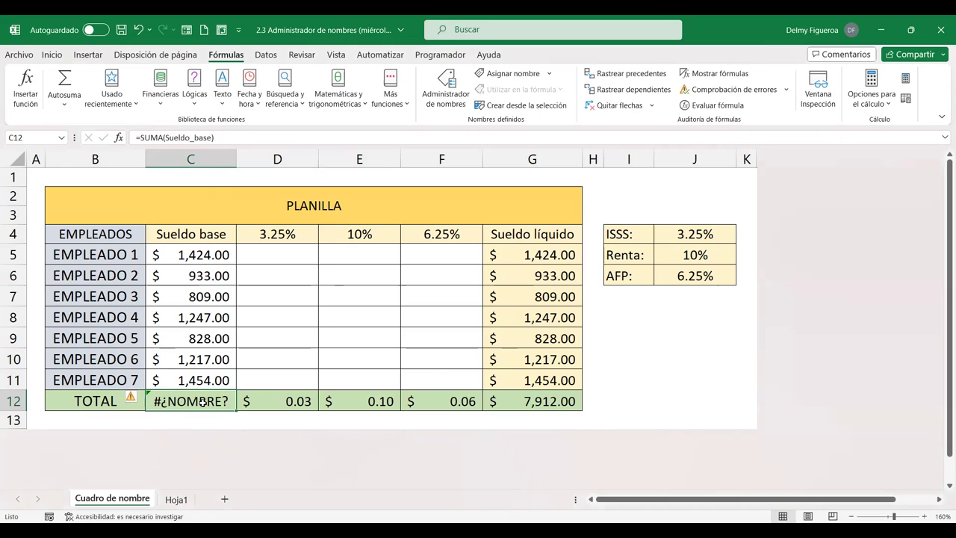
# - Replace the D4:F4 percentage headers with the labels ISSS, Renta and AFP
pyautogui.click(288, 234)
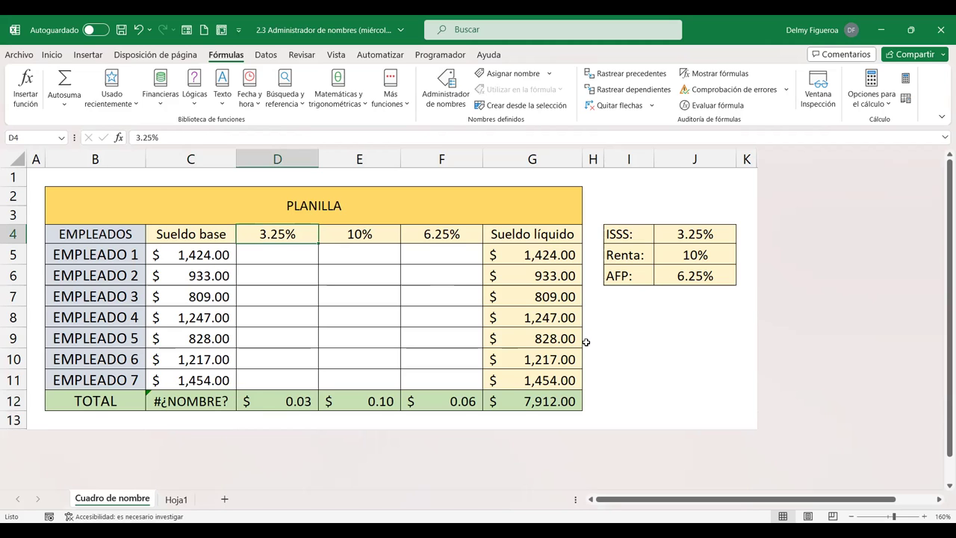
pyautogui.press('F2')
pyautogui.write('ISSS')
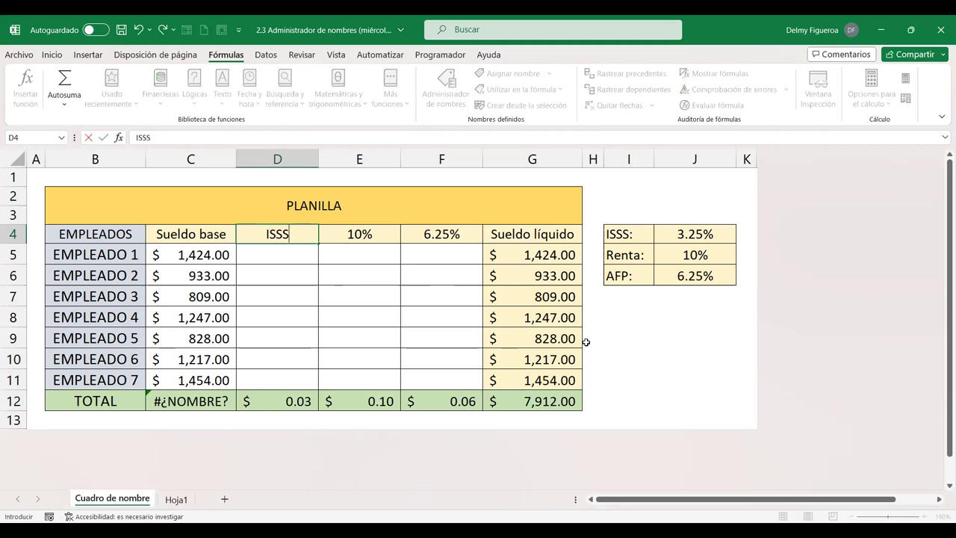
pyautogui.press('Tab')
pyautogui.write('Renta')
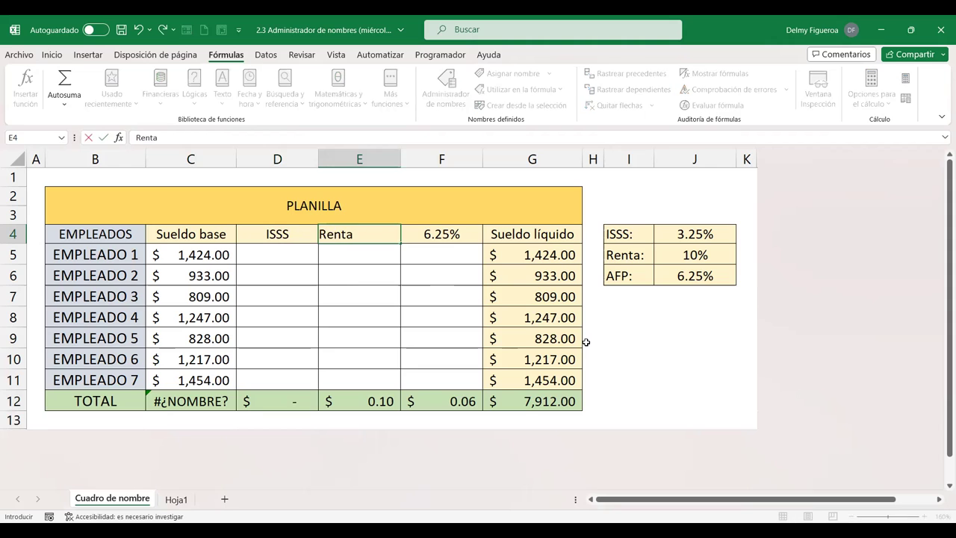
pyautogui.press('Tab')
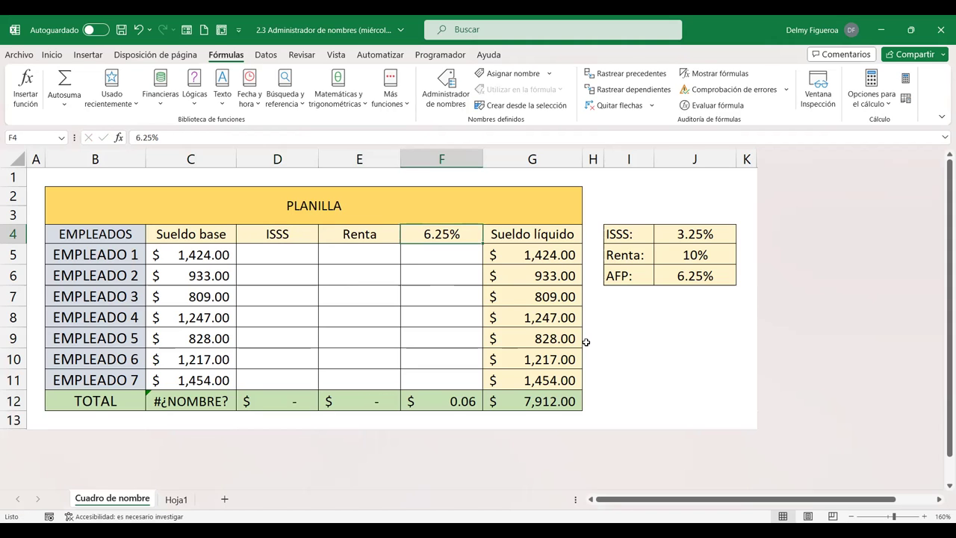
pyautogui.write('AFP')
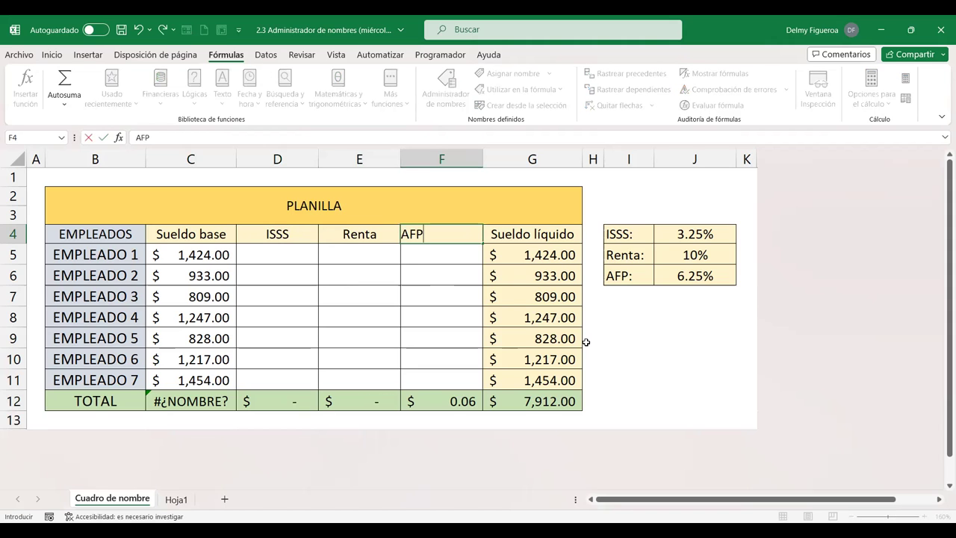
pyautogui.press('Return')
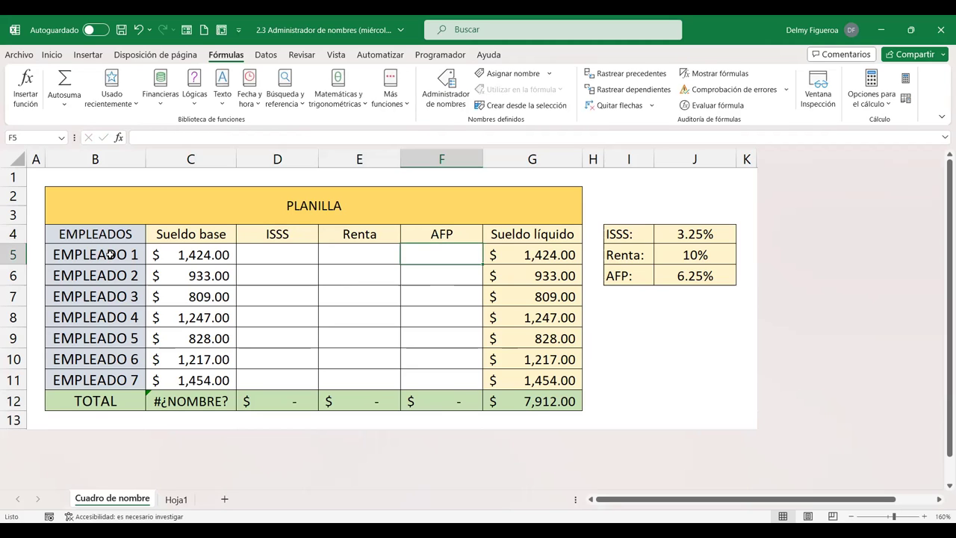
pyautogui.click(205, 255)
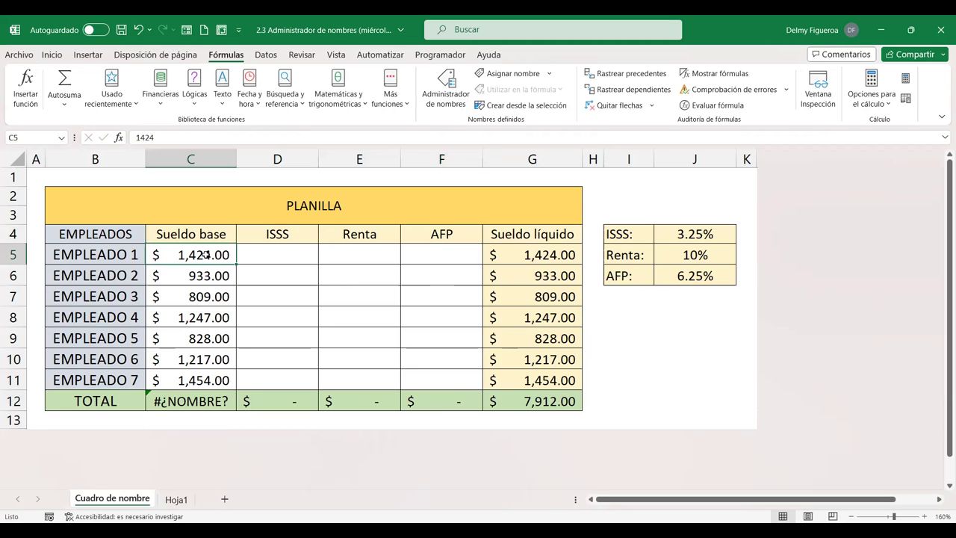
pyautogui.click(545, 254)
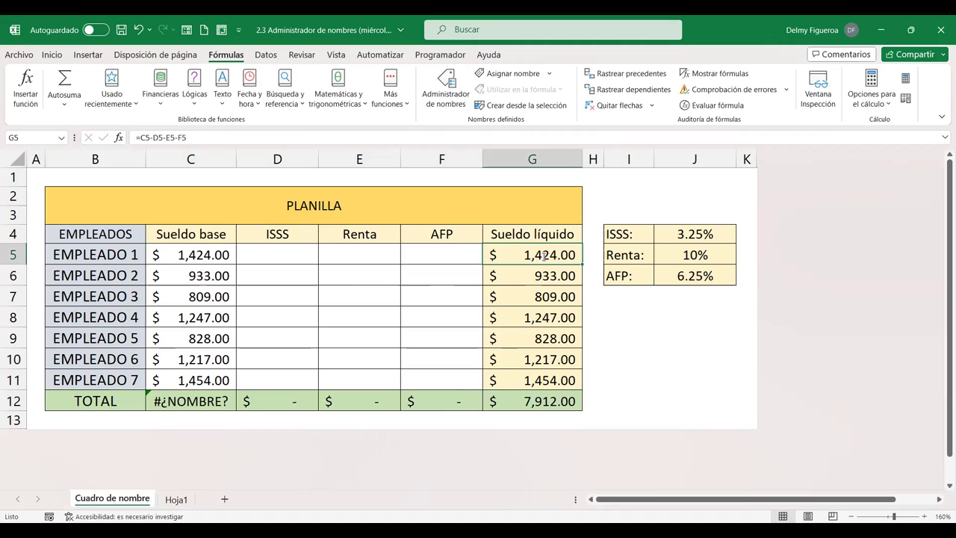
pyautogui.doubleClick(544, 256)
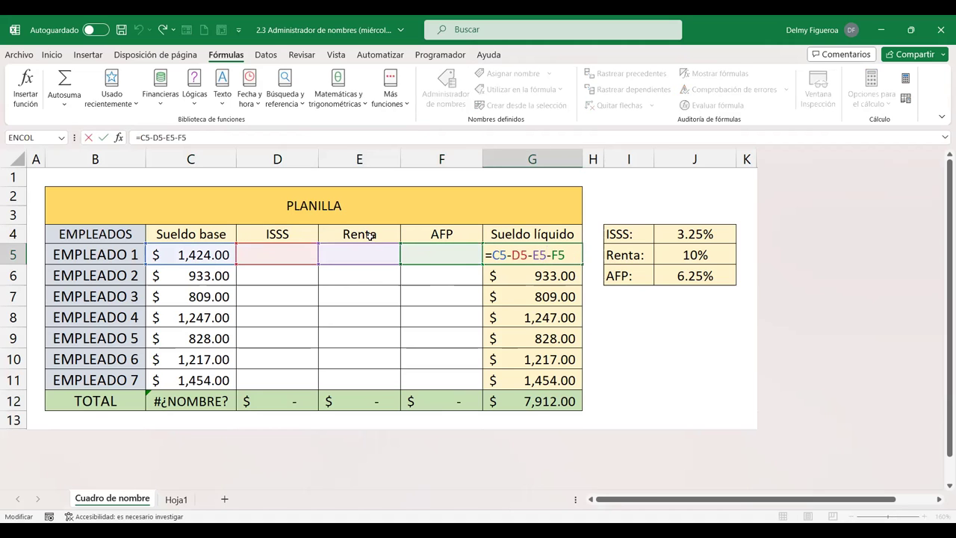
pyautogui.press('Return')
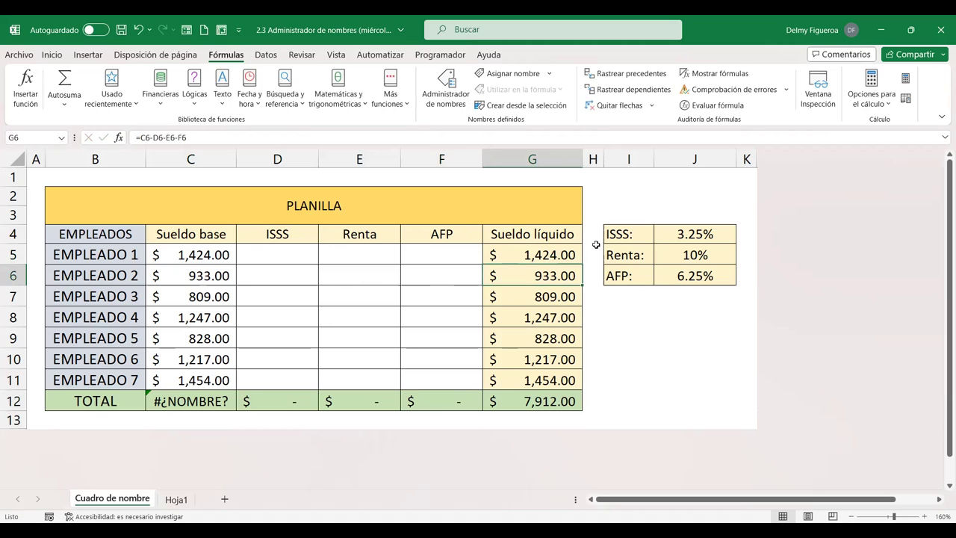
pyautogui.click(286, 249)
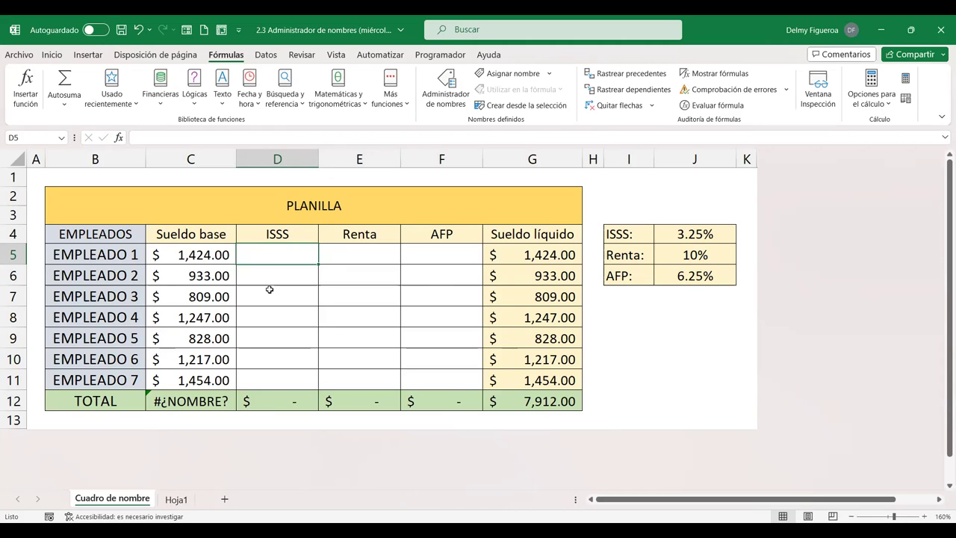
pyautogui.write('=')
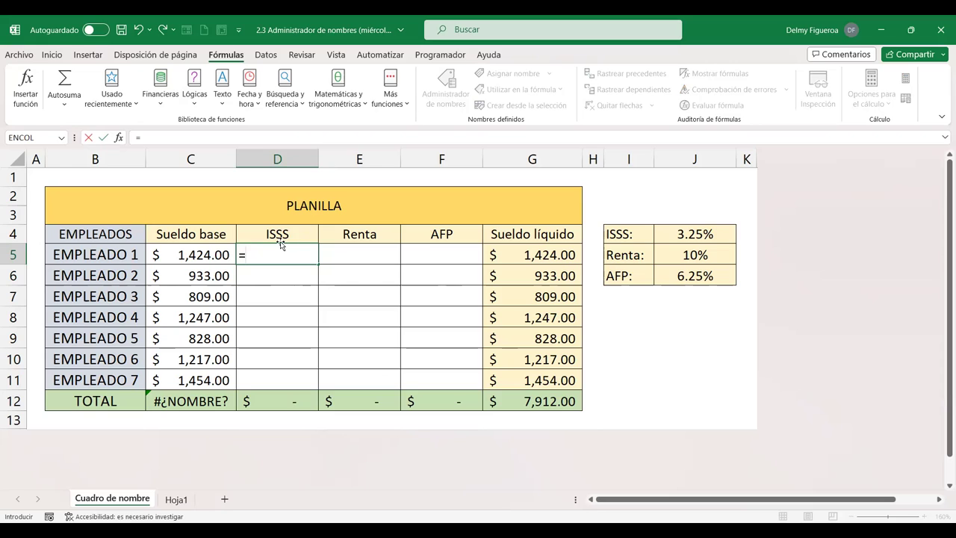
pyautogui.click(206, 255)
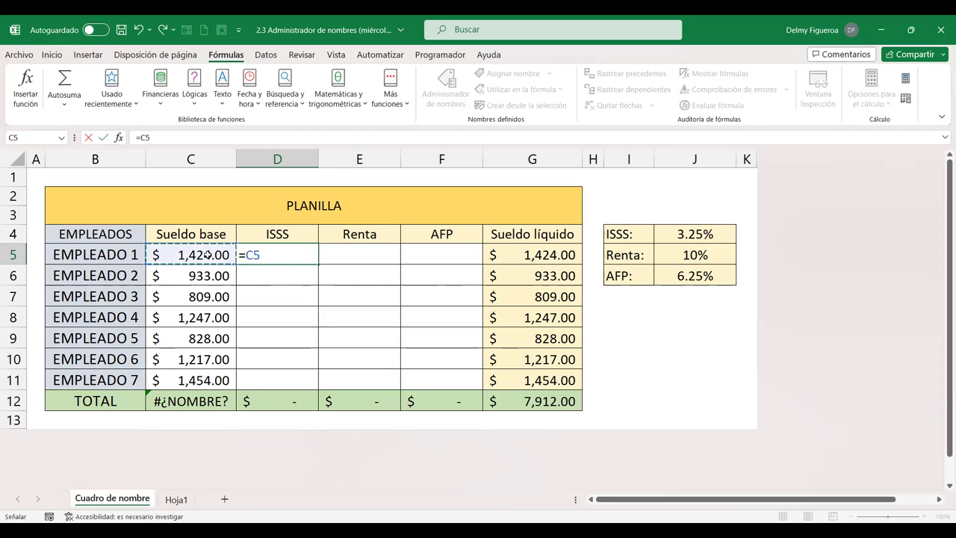
pyautogui.write('*')
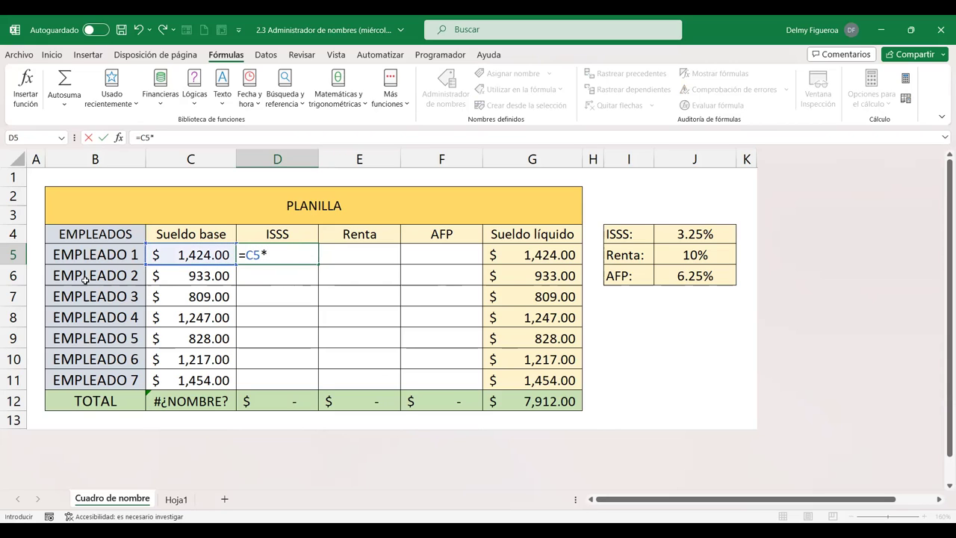
pyautogui.click(715, 236)
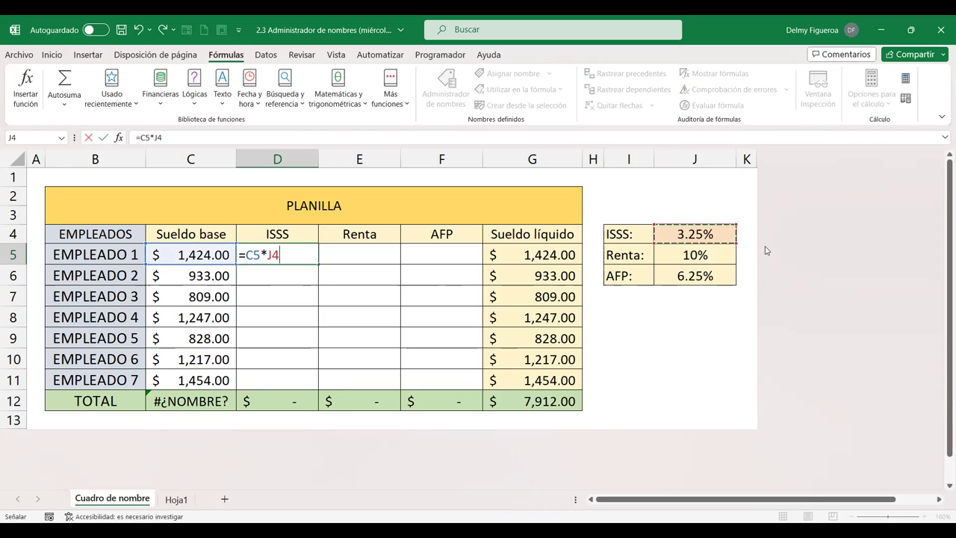
pyautogui.press('Escape')
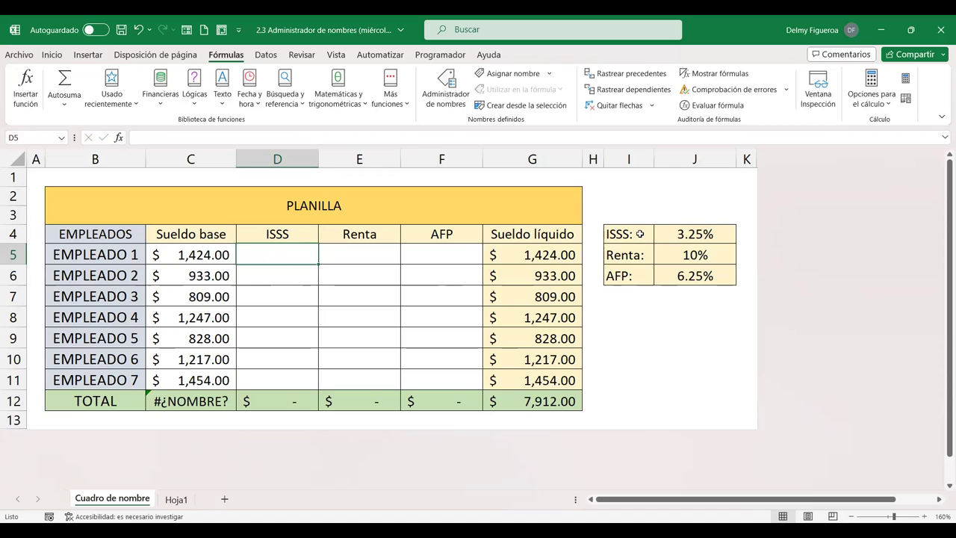
# - Create names from I4:J6 using the left-column labels ISSS, Renta and AFP
pyautogui.moveTo(637, 234); pyautogui.dragTo(706, 276)
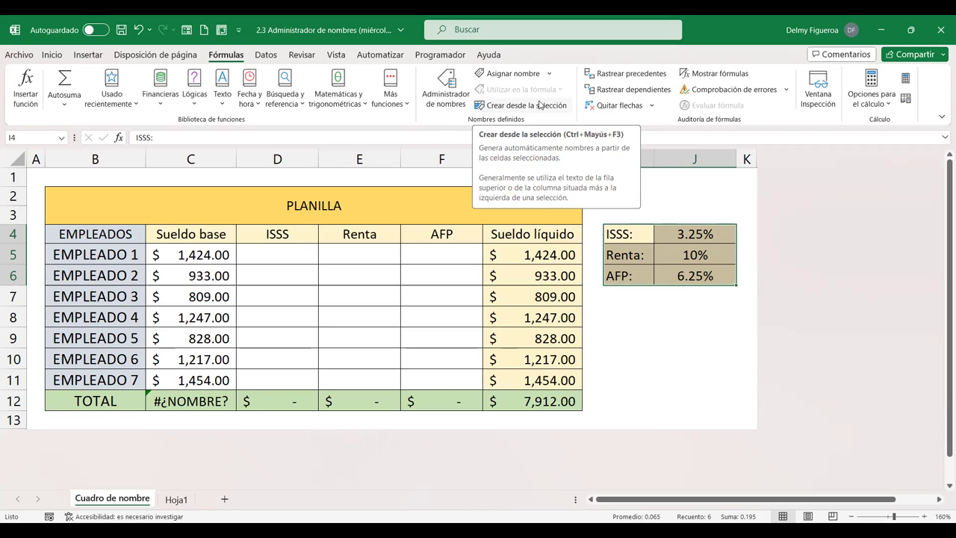
pyautogui.click(539, 105)
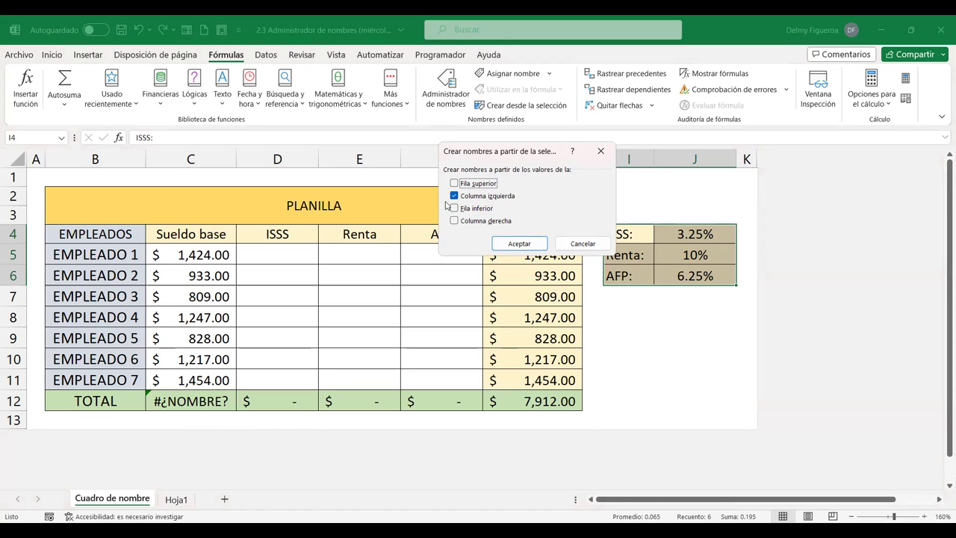
pyautogui.moveTo(516, 152); pyautogui.dragTo(481, 153)
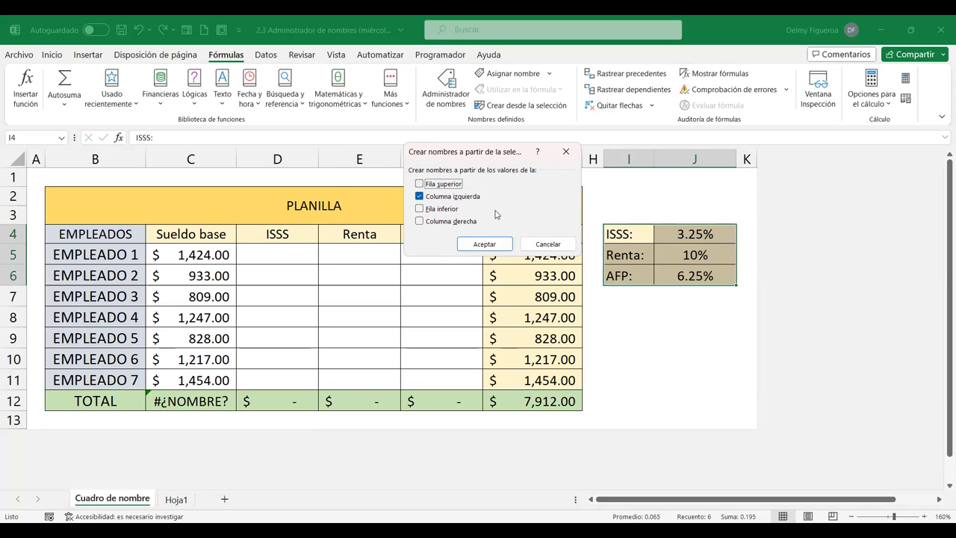
pyautogui.click(492, 247)
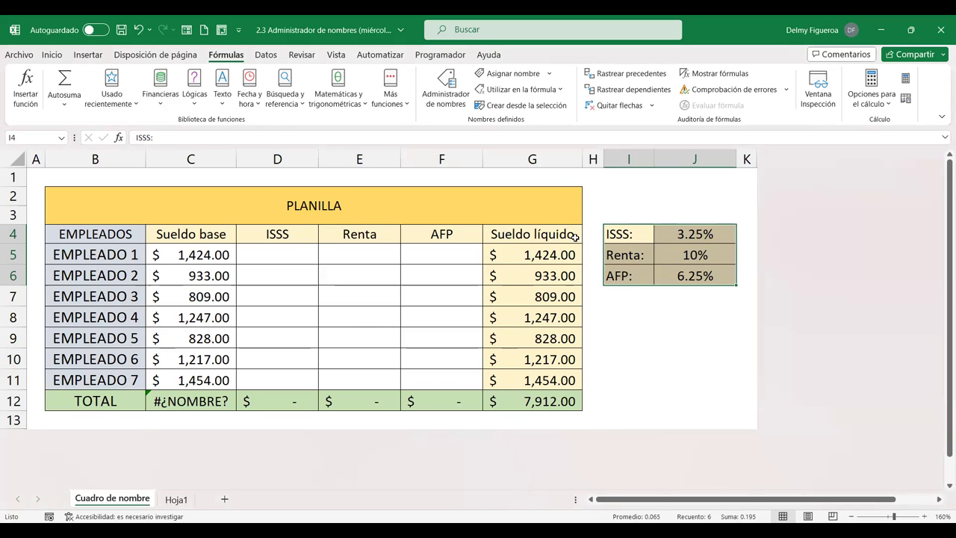
# - Jump to AFP, ISSS and Renta in turn from the Name Box list
pyautogui.click(62, 139)
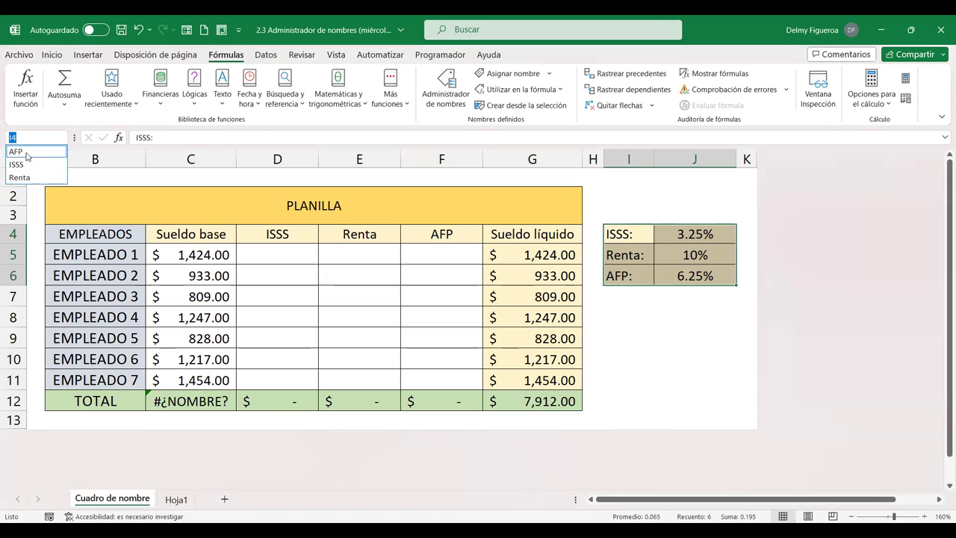
pyautogui.click(26, 154)
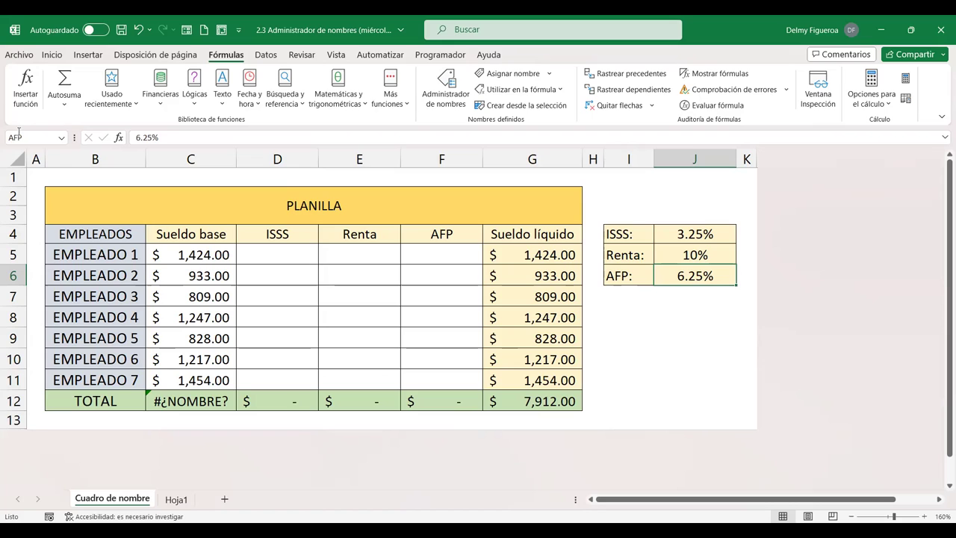
pyautogui.click(61, 138)
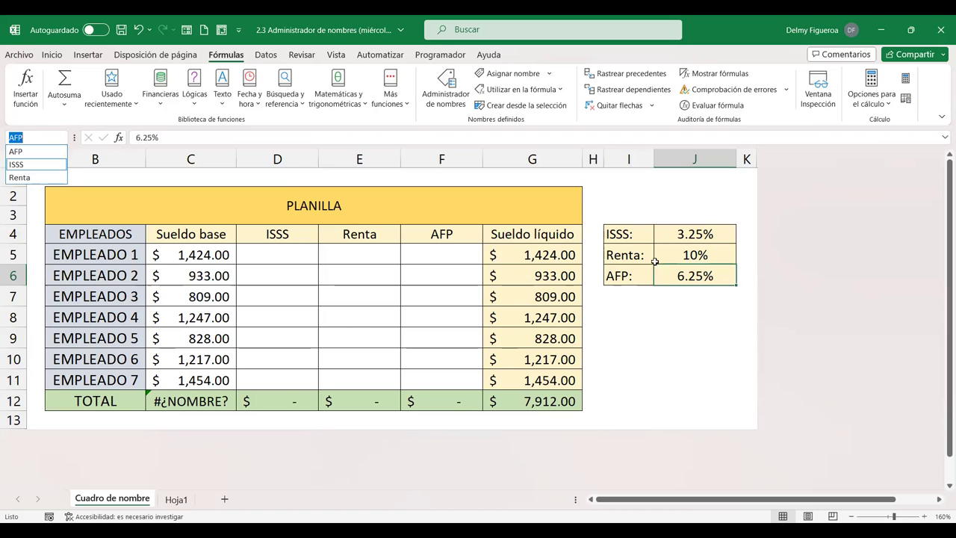
pyautogui.click(23, 165)
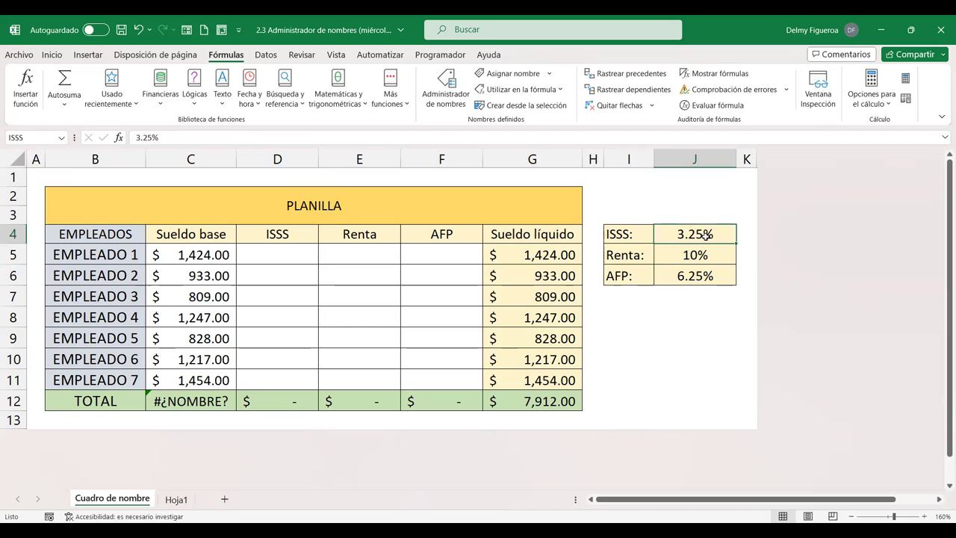
pyautogui.click(61, 137)
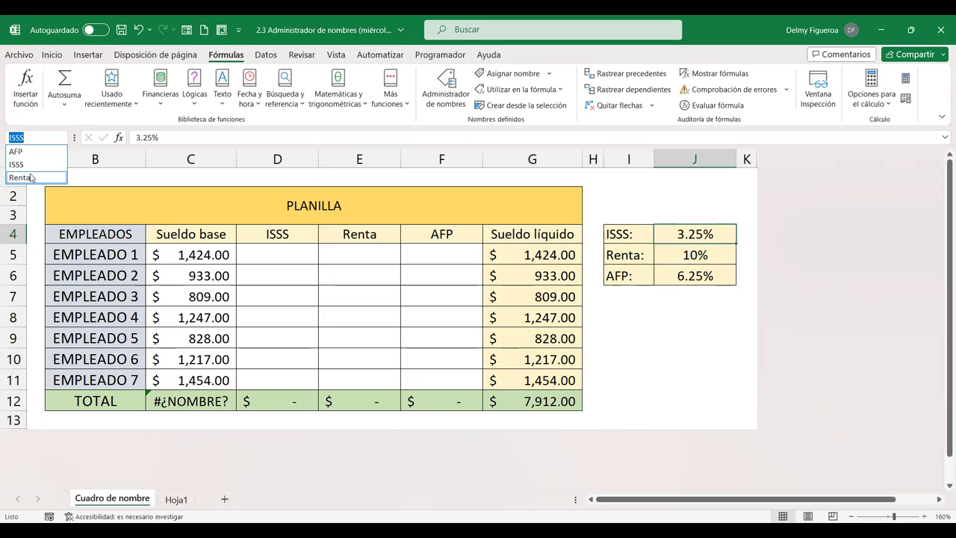
pyautogui.click(31, 178)
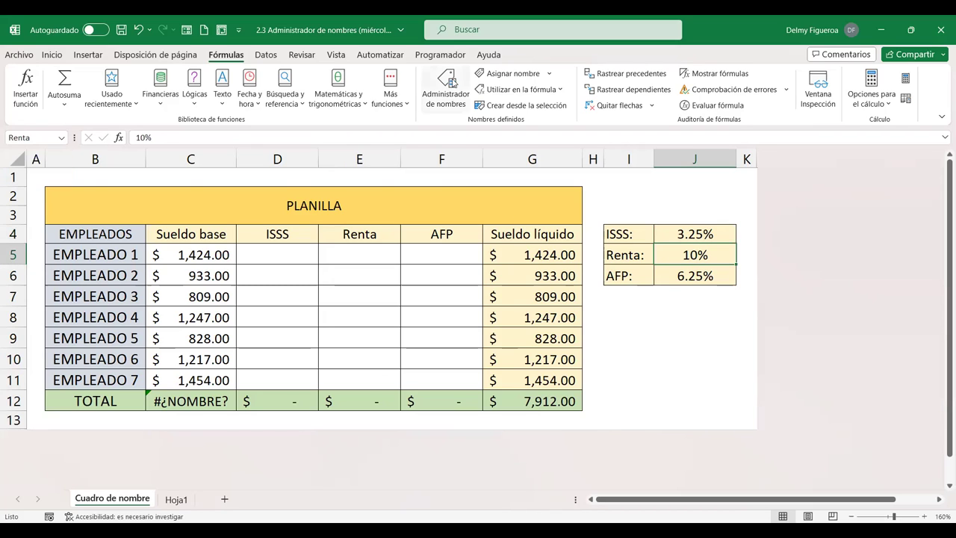
# - Review the AFP, ISSS and Renta names in the Name Manager, leaving them unchanged
pyautogui.click(445, 100)
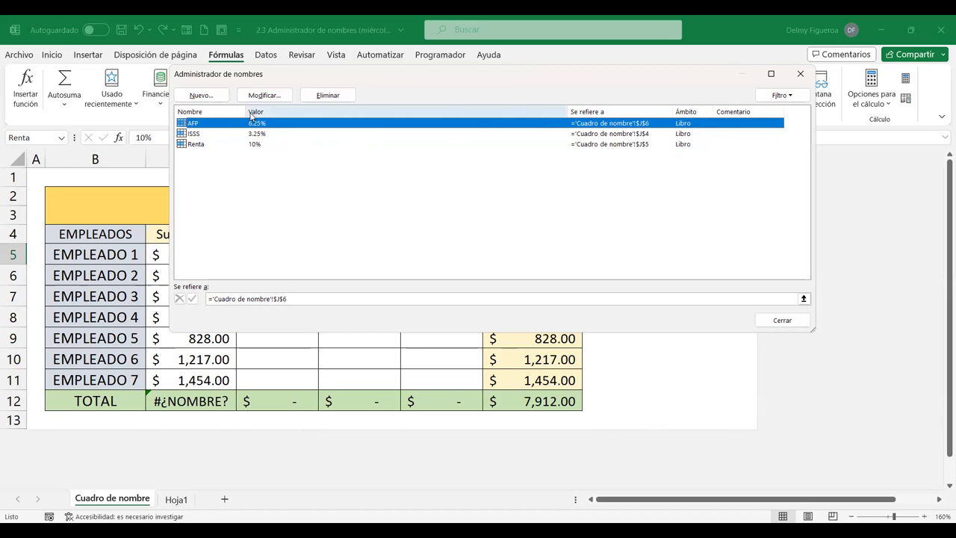
pyautogui.click(275, 96)
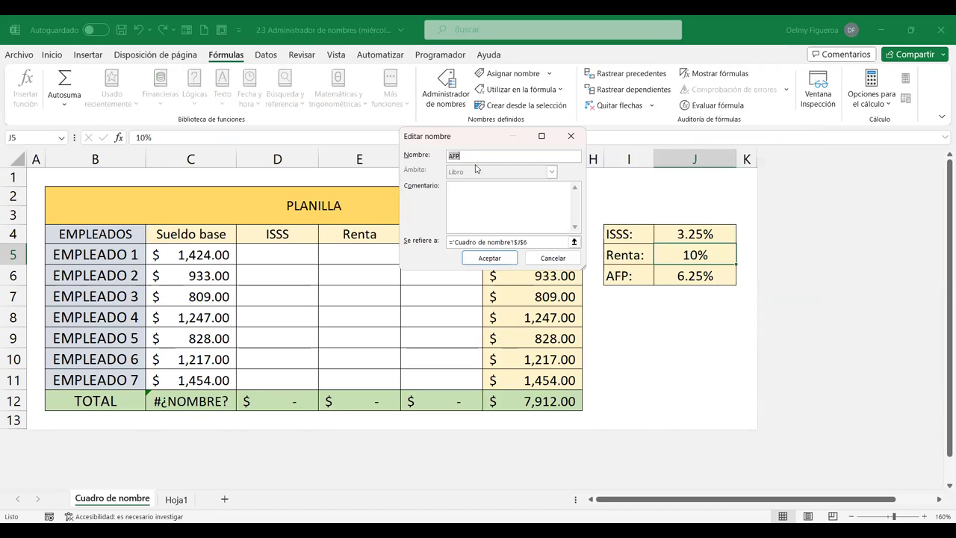
pyautogui.click(567, 259)
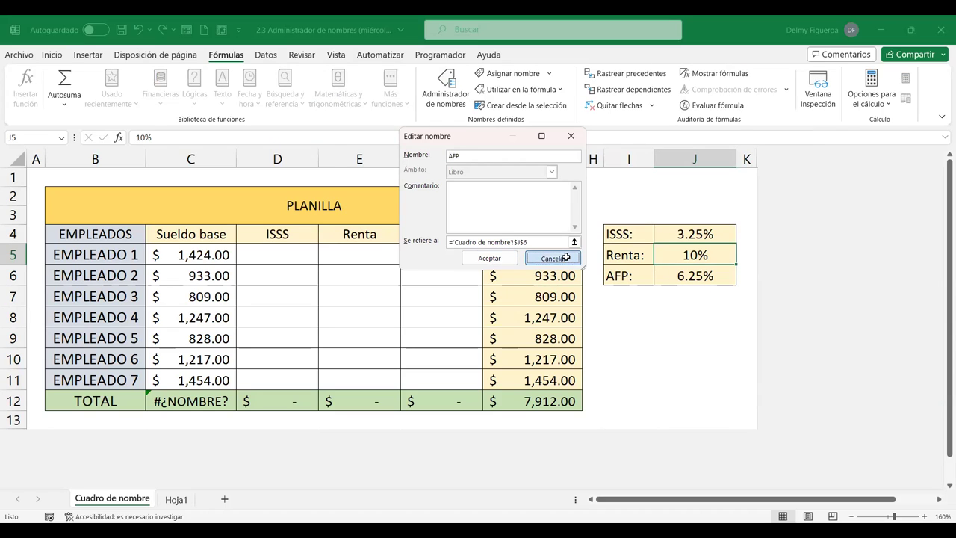
pyautogui.click(505, 256)
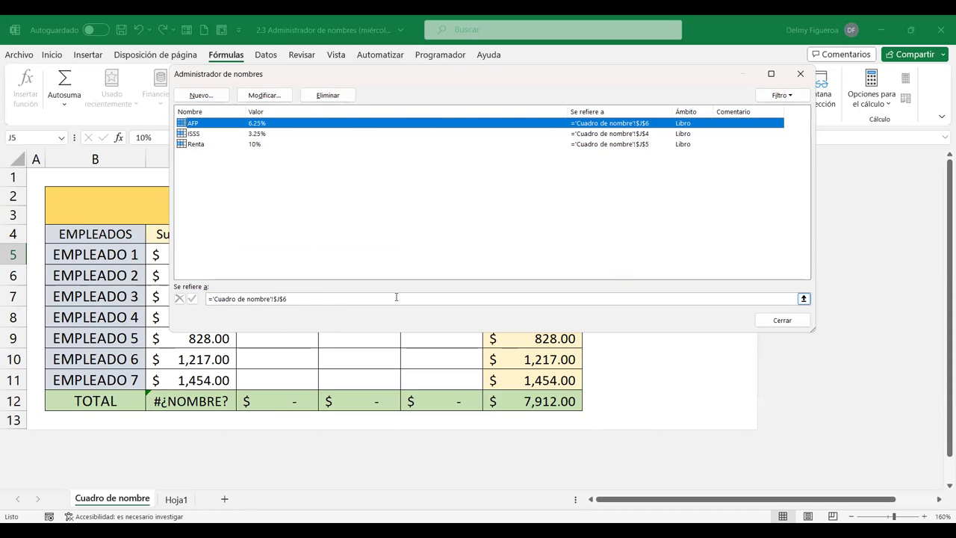
pyautogui.click(797, 322)
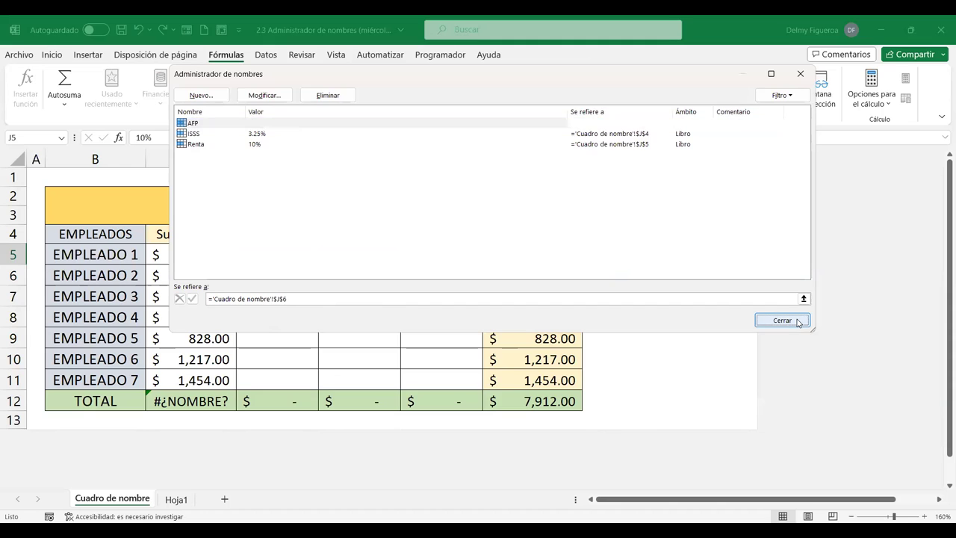
pyautogui.click(798, 321)
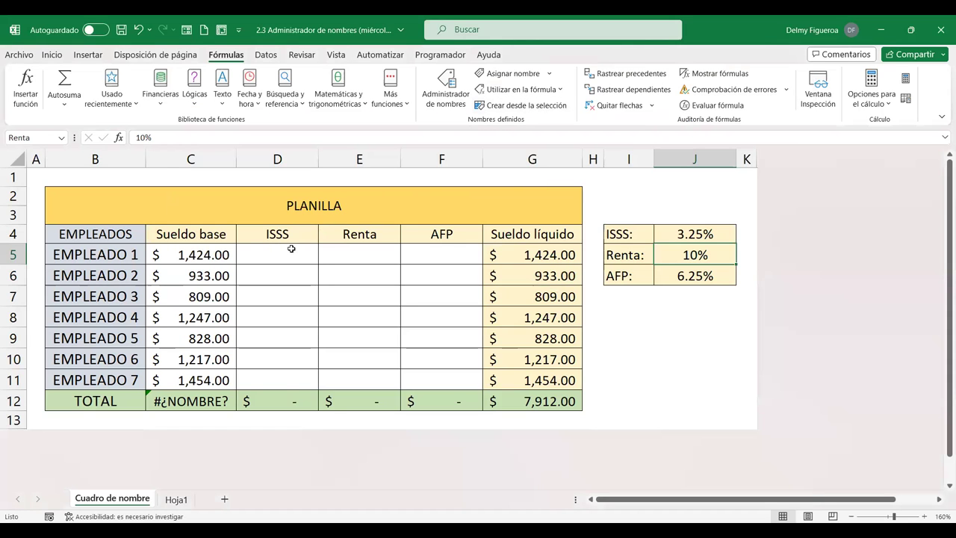
# - Enter =ISSS in I8 from autocomplete so it shows 0.0325
pyautogui.click(629, 317)
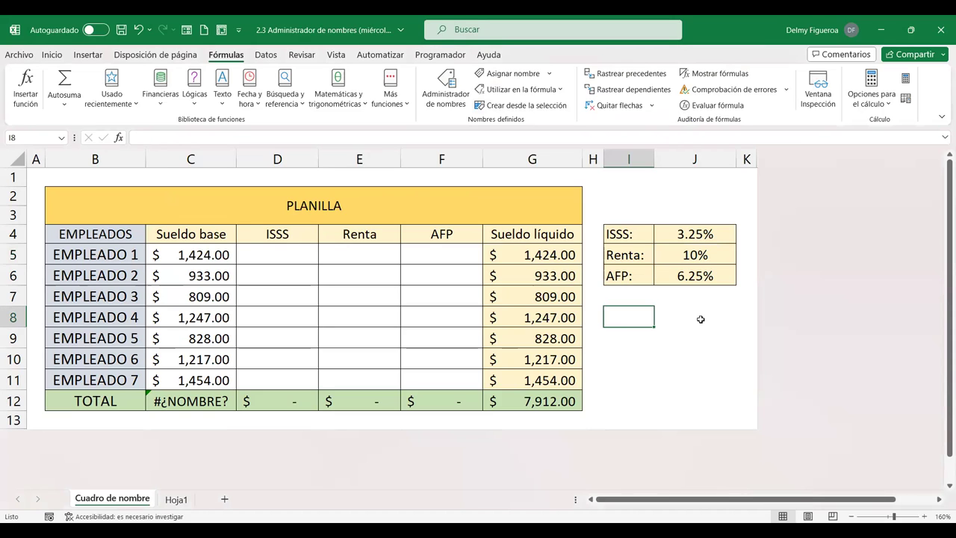
pyautogui.write('=')
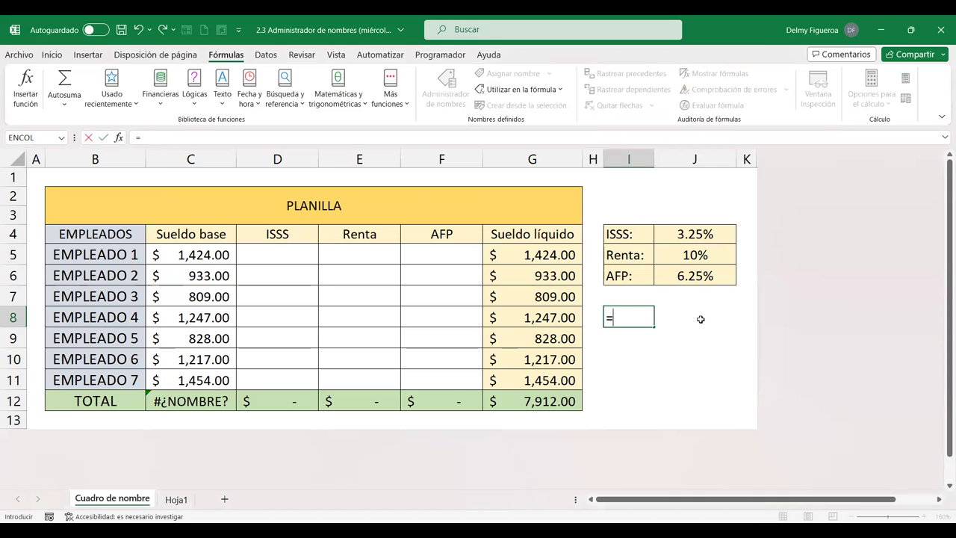
pyautogui.write('iss')
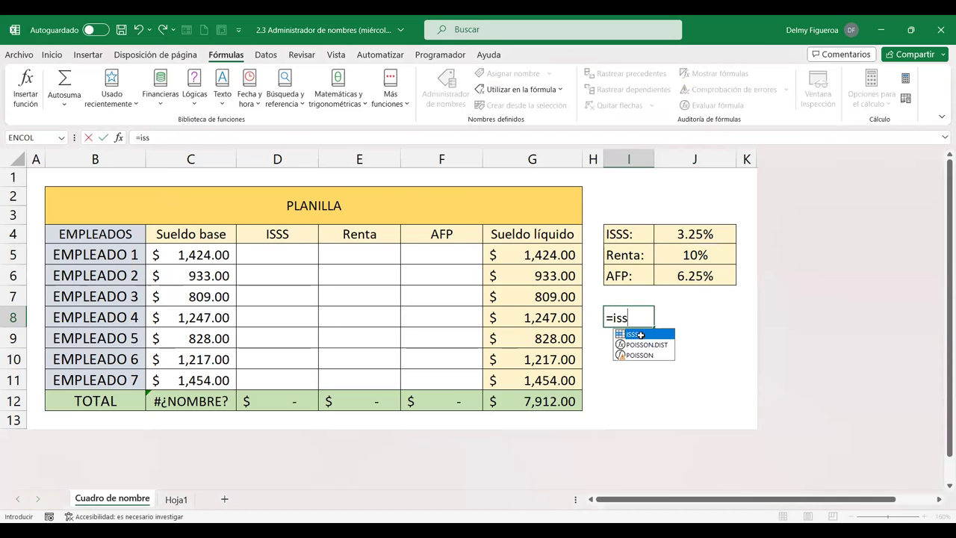
pyautogui.doubleClick(641, 334)
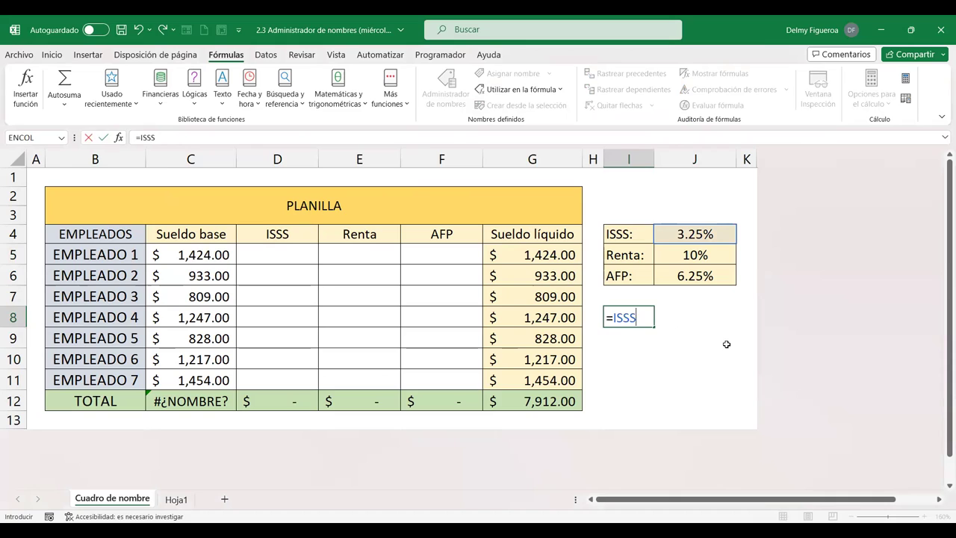
pyautogui.press('Return')
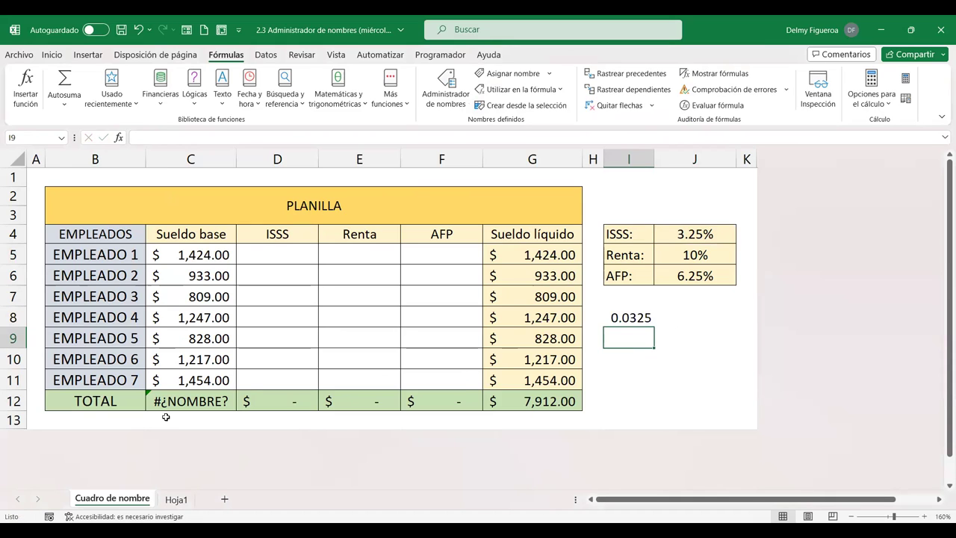
# - On Hoja1, autofit column C to reveal C1's #¿NOMBRE? error
pyautogui.click(178, 502)
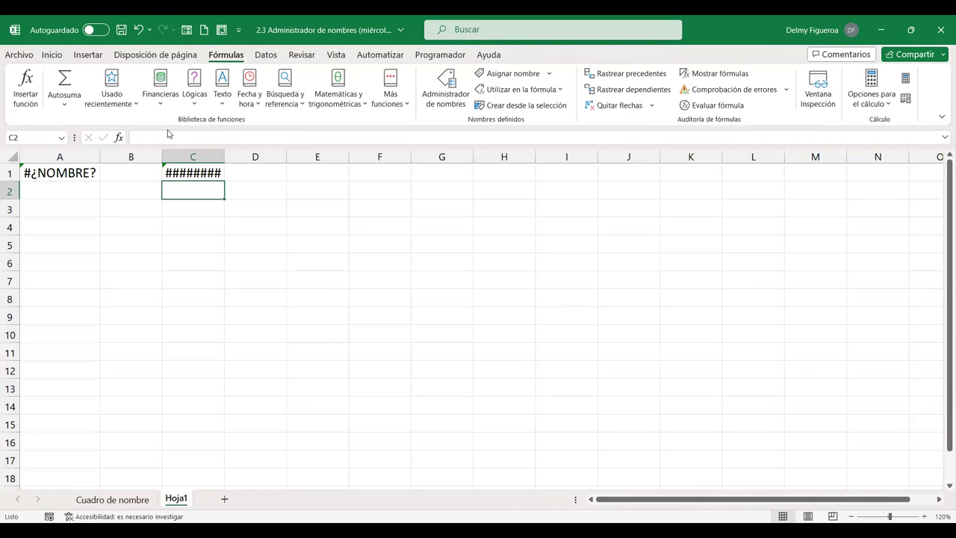
pyautogui.click(192, 171)
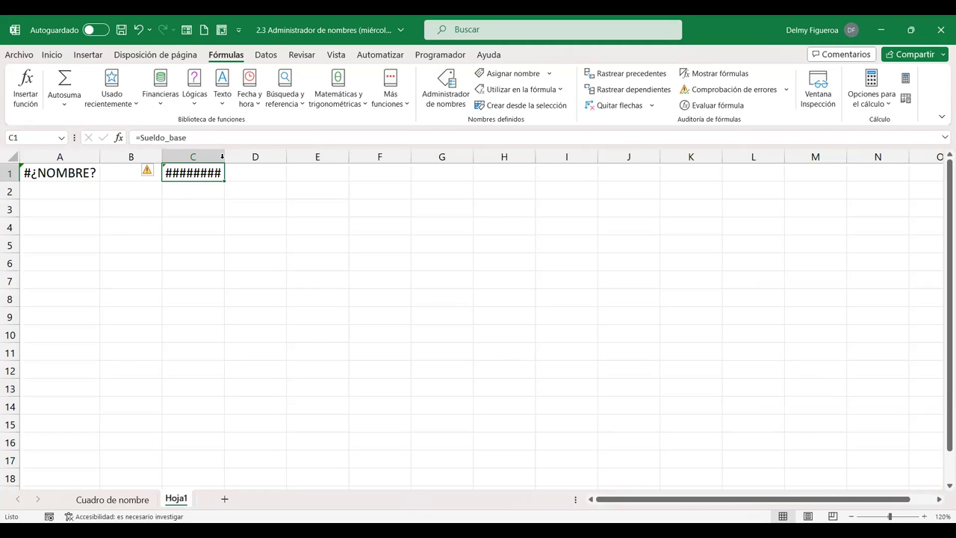
pyautogui.doubleClick(222, 156)
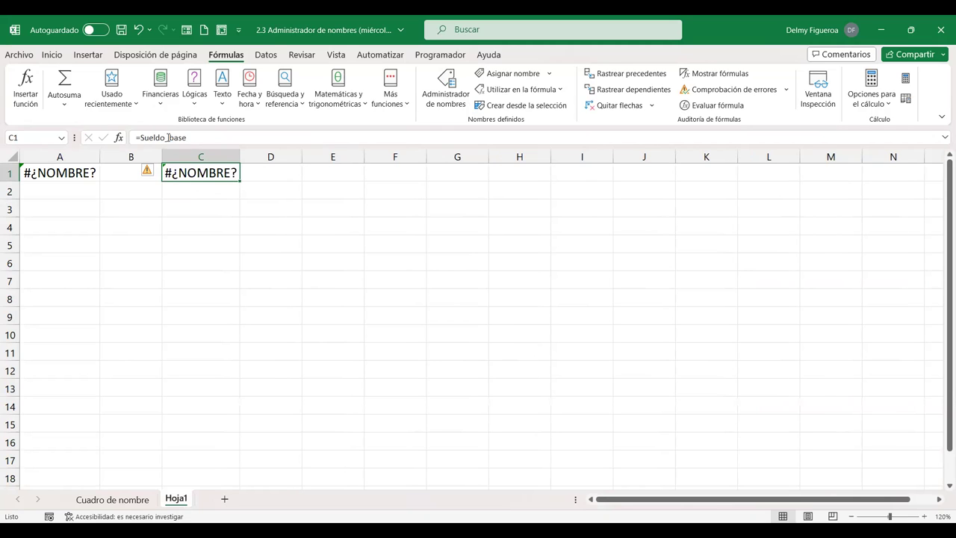
# - Enter =ISSS in C3 to show 0.0325, then return to Cuadro de nombre
pyautogui.click(210, 208)
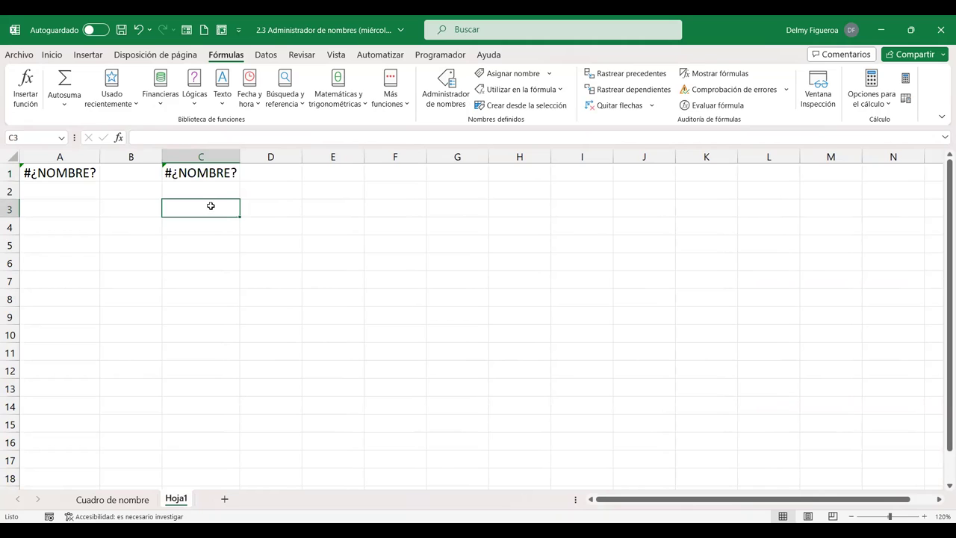
pyautogui.write('=')
pyautogui.write('iss')
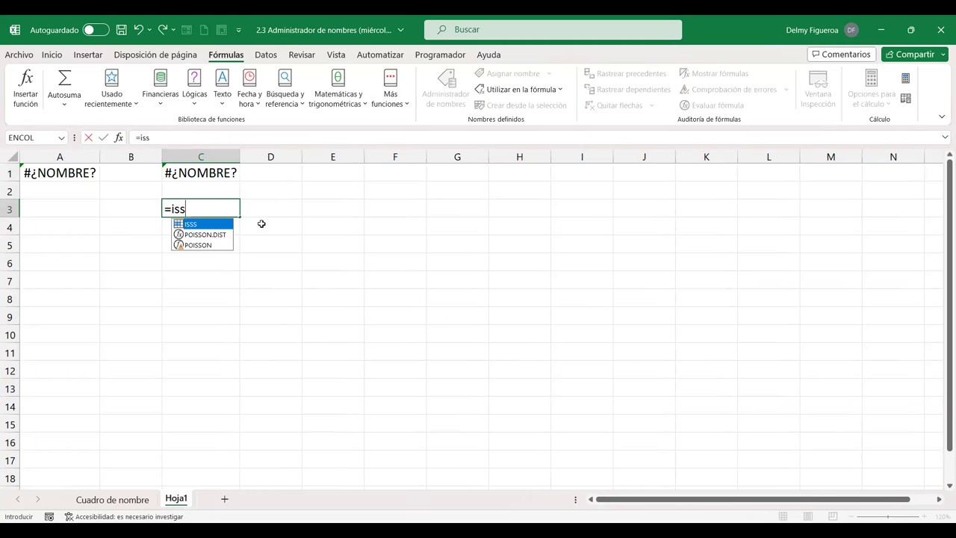
pyautogui.write('s')
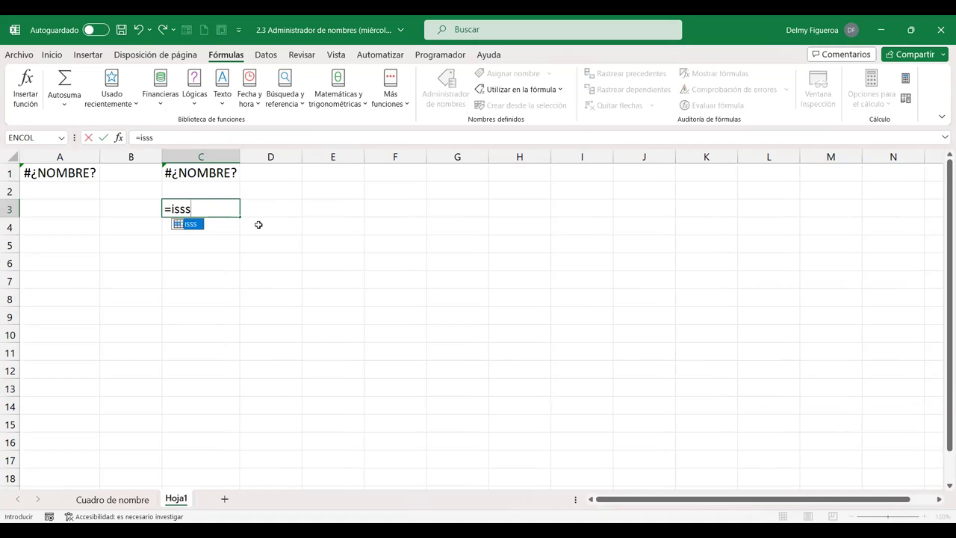
pyautogui.press('Return')
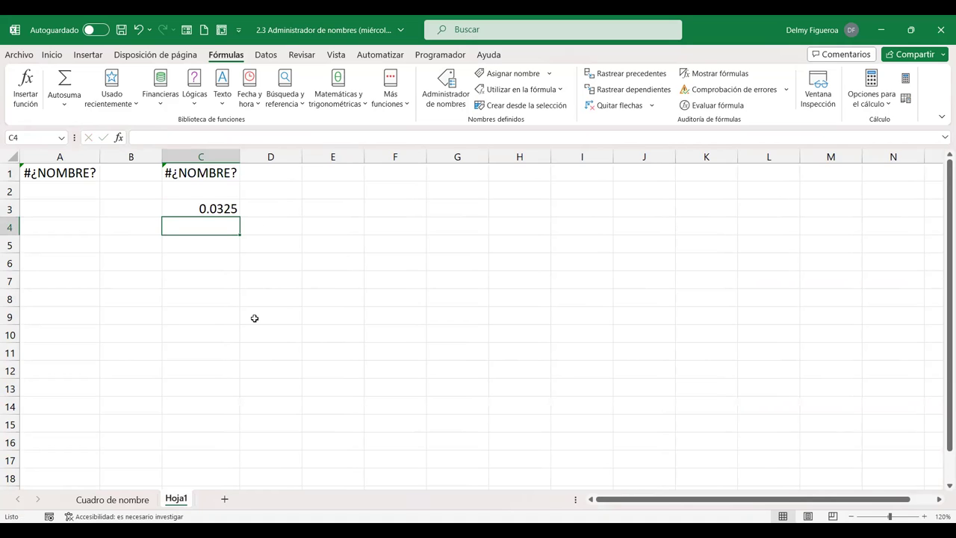
pyautogui.click(141, 500)
# - Enter =C5*D4 in D5, which causes #¡VALOR! errors, then start re-entering D5
pyautogui.click(280, 257)
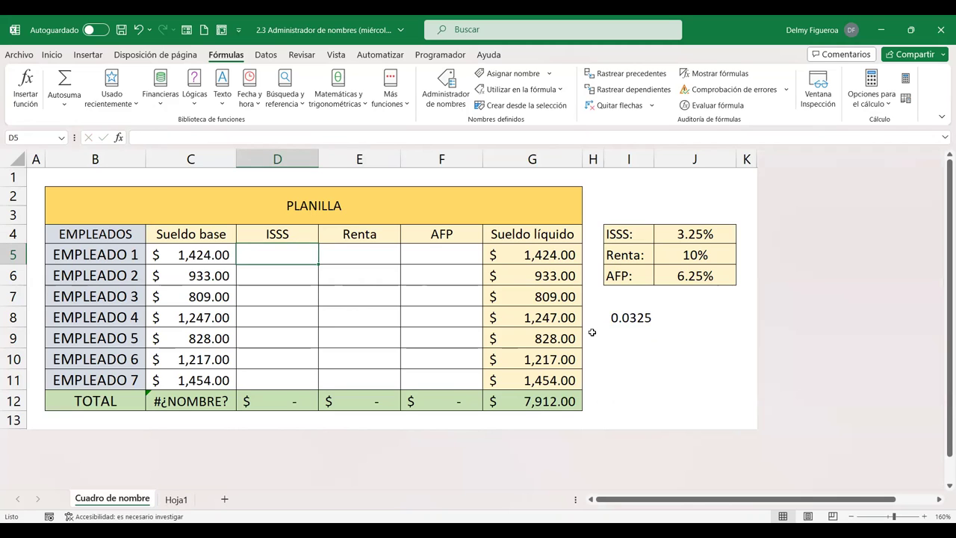
pyautogui.write('=')
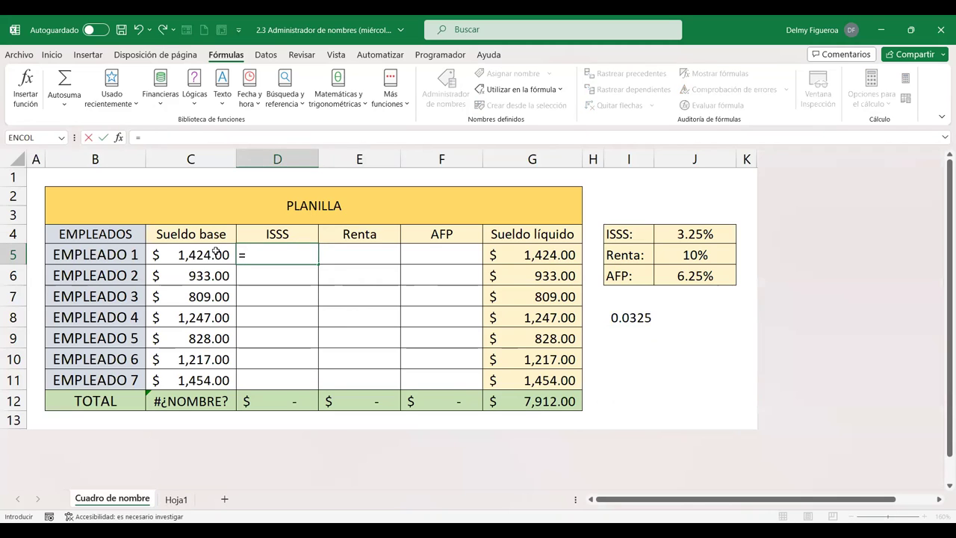
pyautogui.click(216, 253)
pyautogui.write('*')
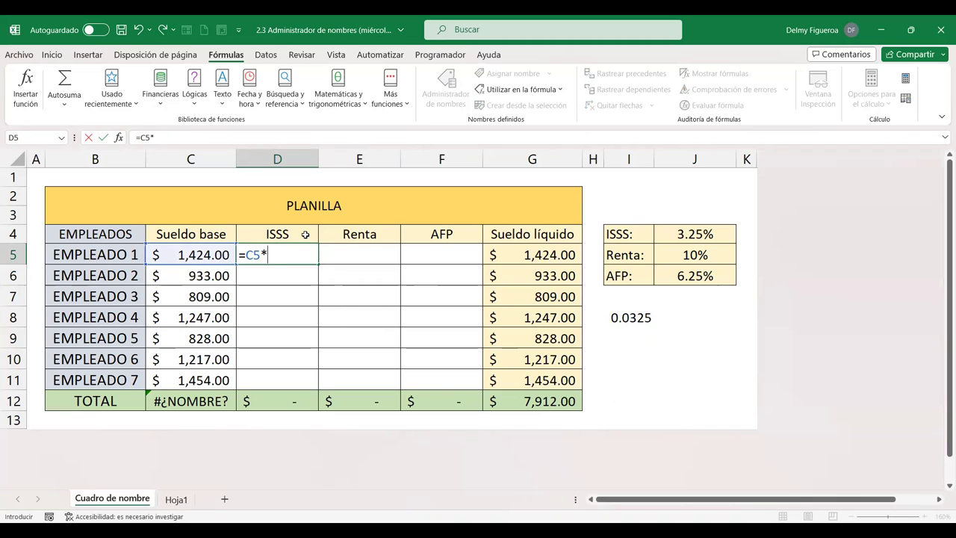
pyautogui.click(306, 235)
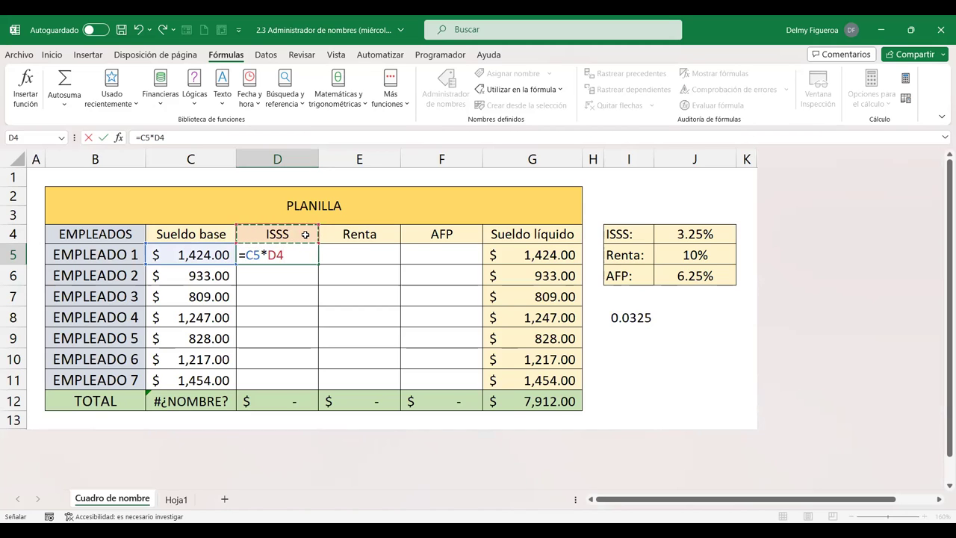
pyautogui.press('Return')
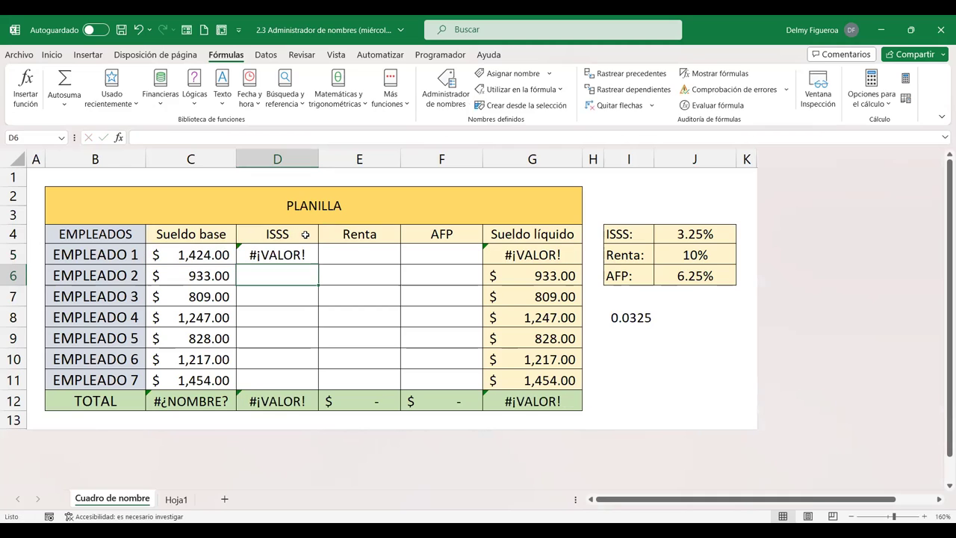
pyautogui.press('Up')
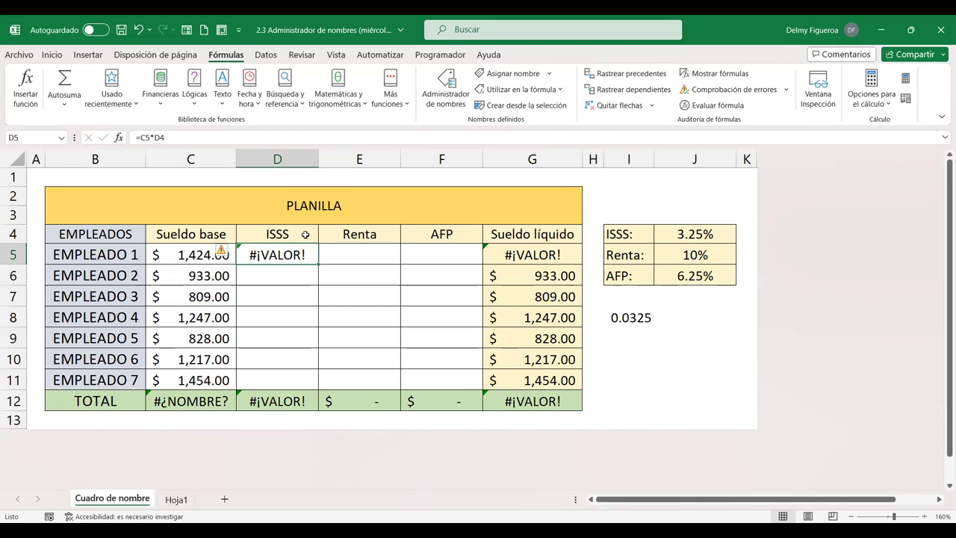
pyautogui.write('=')
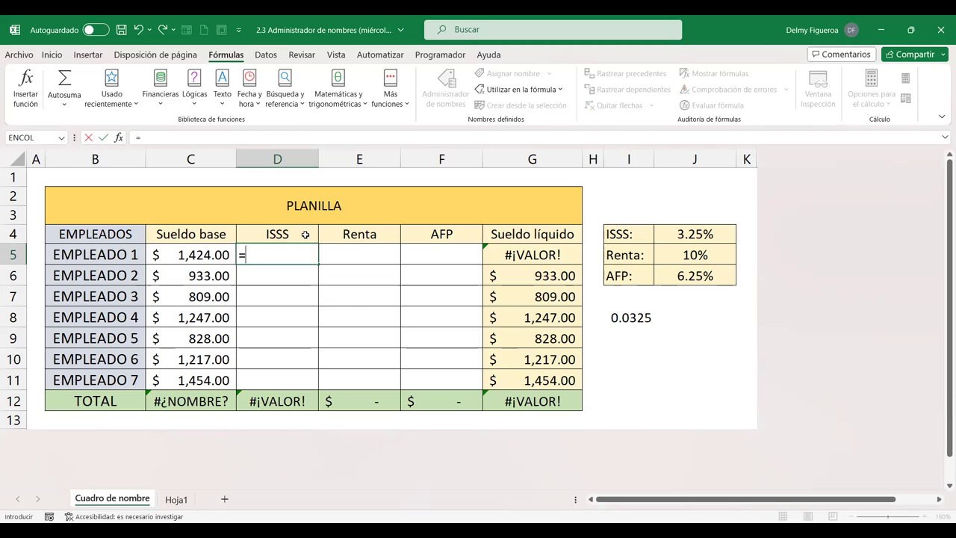
# - Enter =C5*ISSS in D5 and fill it down to D11
pyautogui.click(209, 255)
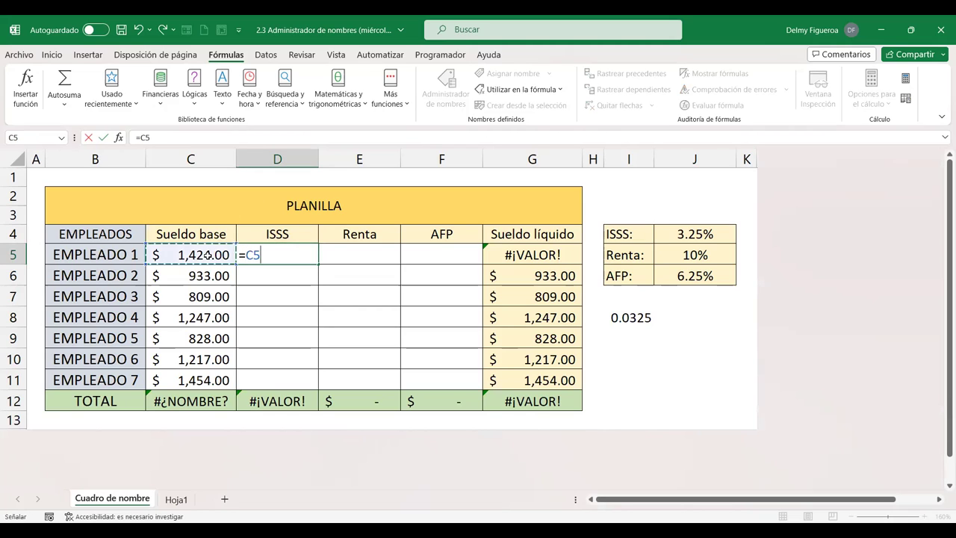
pyautogui.write('*')
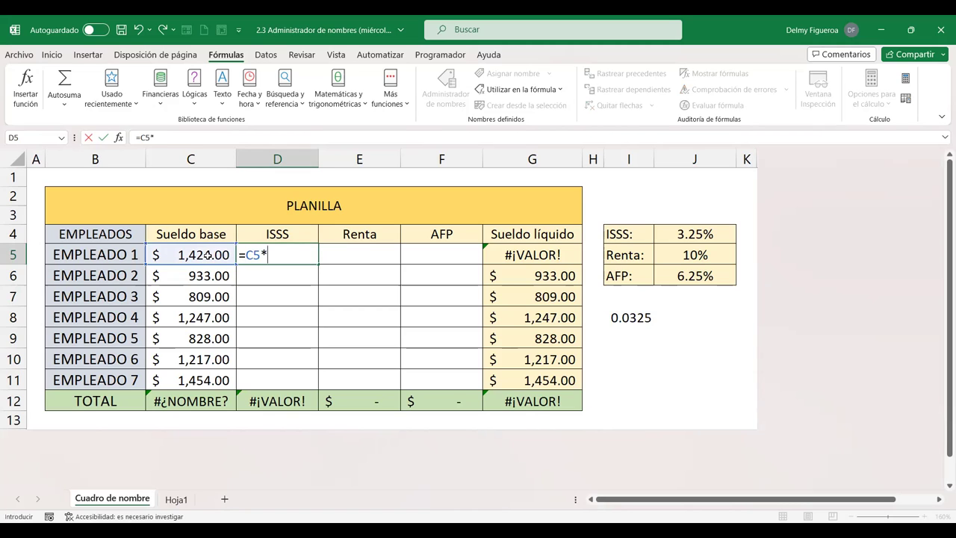
pyautogui.write('isss')
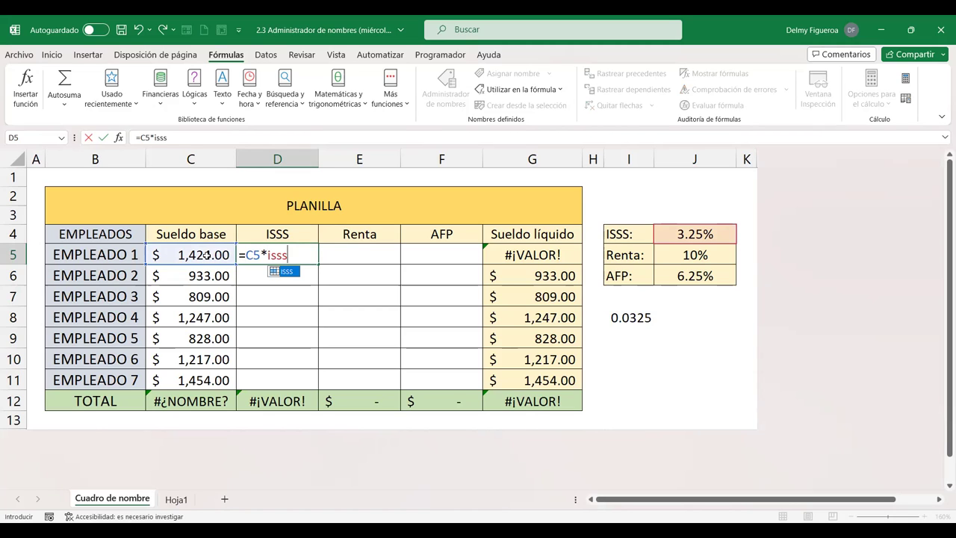
pyautogui.hotkey('ctrl', 'Return')
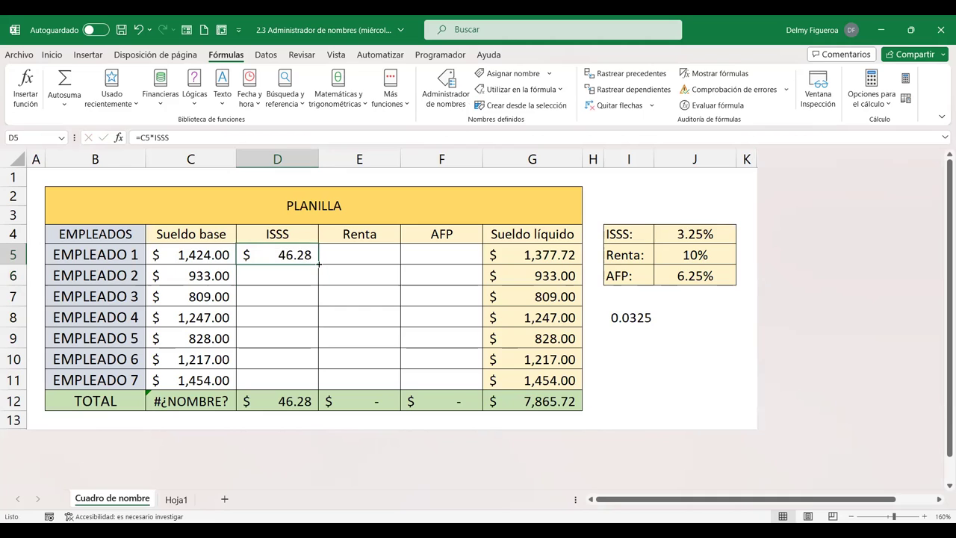
pyautogui.moveTo(319, 270); pyautogui.dragTo(308, 379)
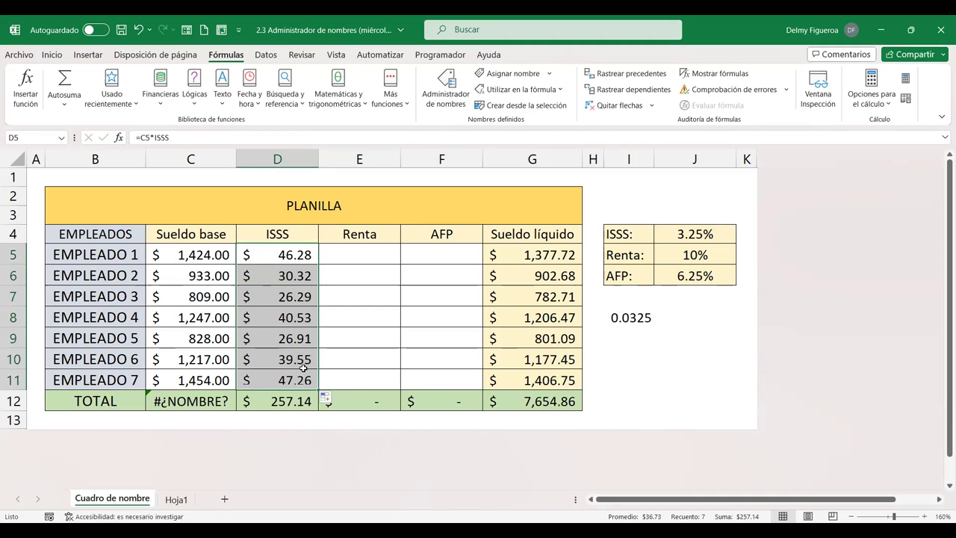
# - Step through D6 onward to check the copied ISSS formulas
pyautogui.click(288, 275)
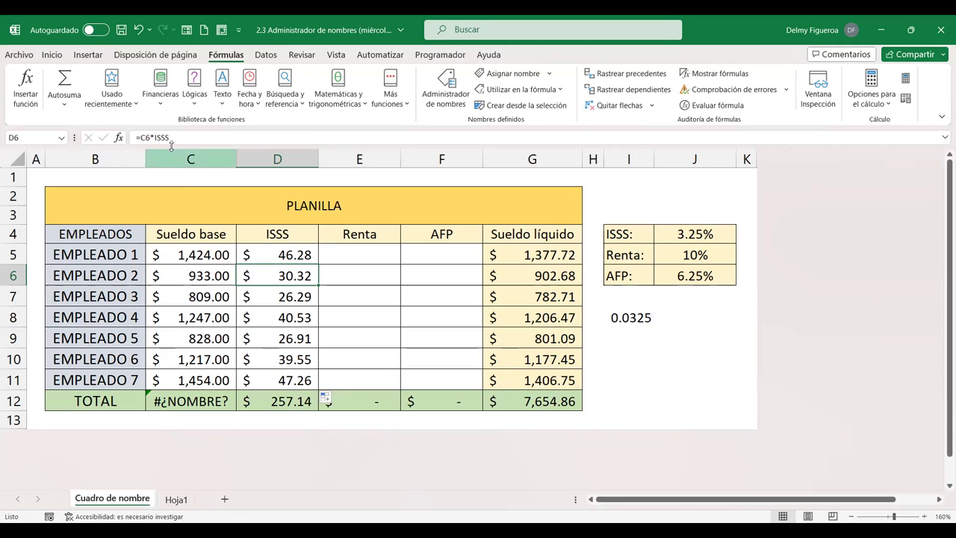
pyautogui.press('Down')
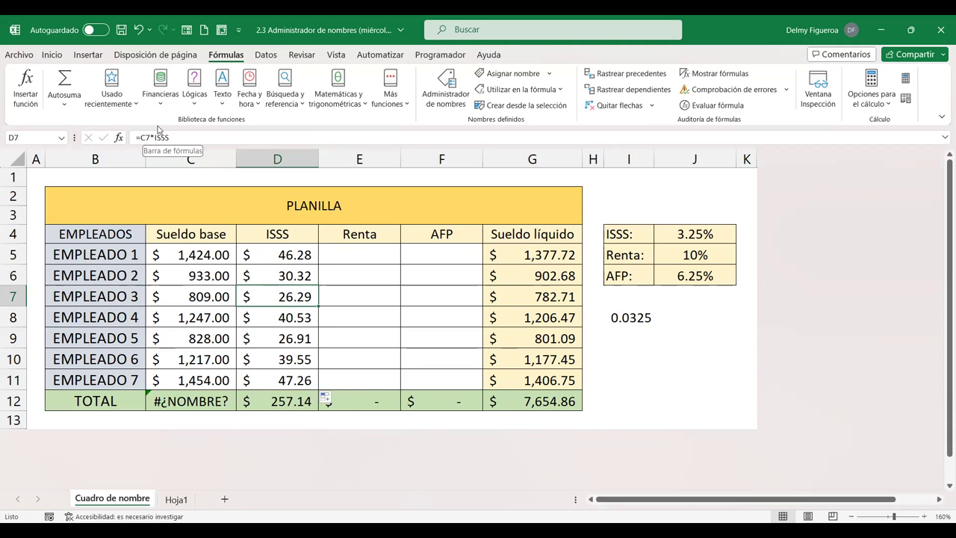
pyautogui.press('Down')
pyautogui.press('Down')
pyautogui.press('Down')
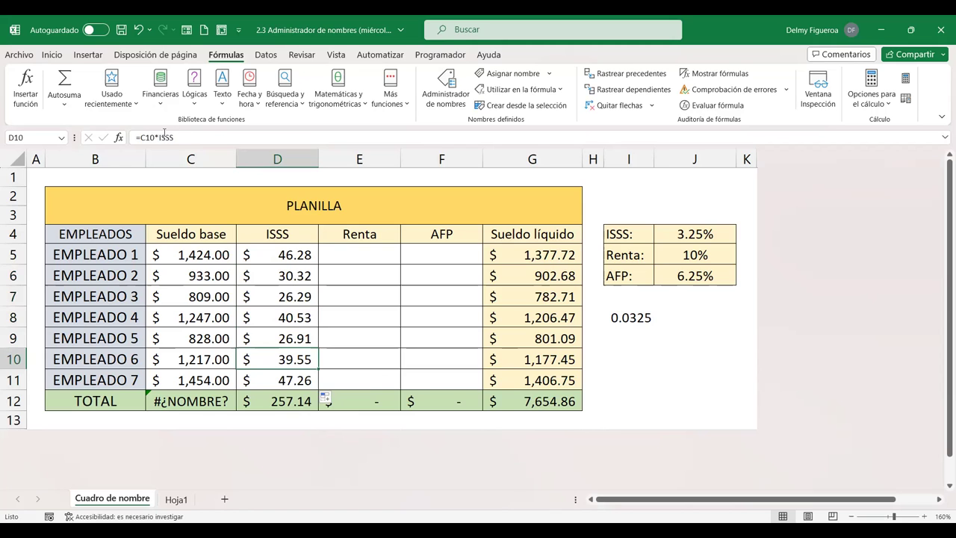
pyautogui.press('Down')
pyautogui.press('Down')
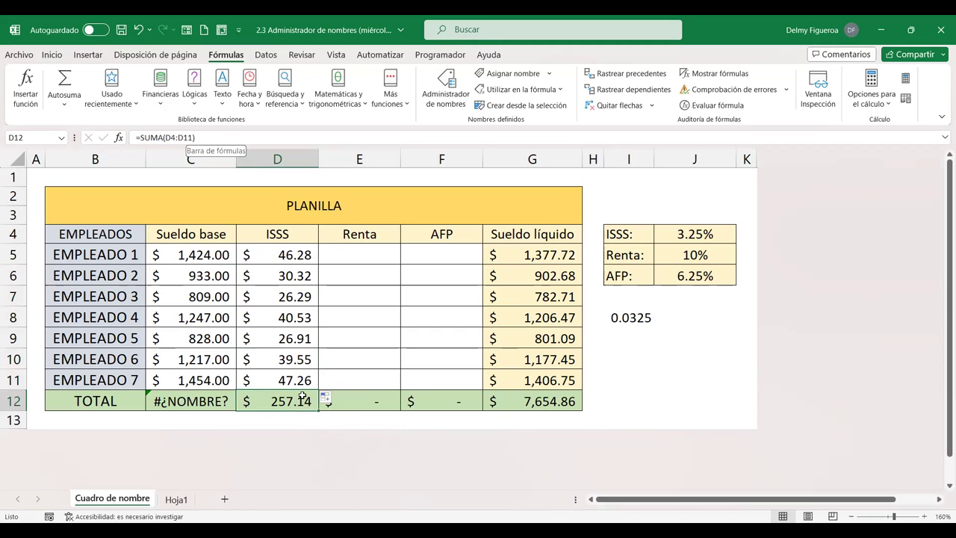
# - Enter =C5*Renta in E5, picking Renta from autocomplete
pyautogui.click(369, 255)
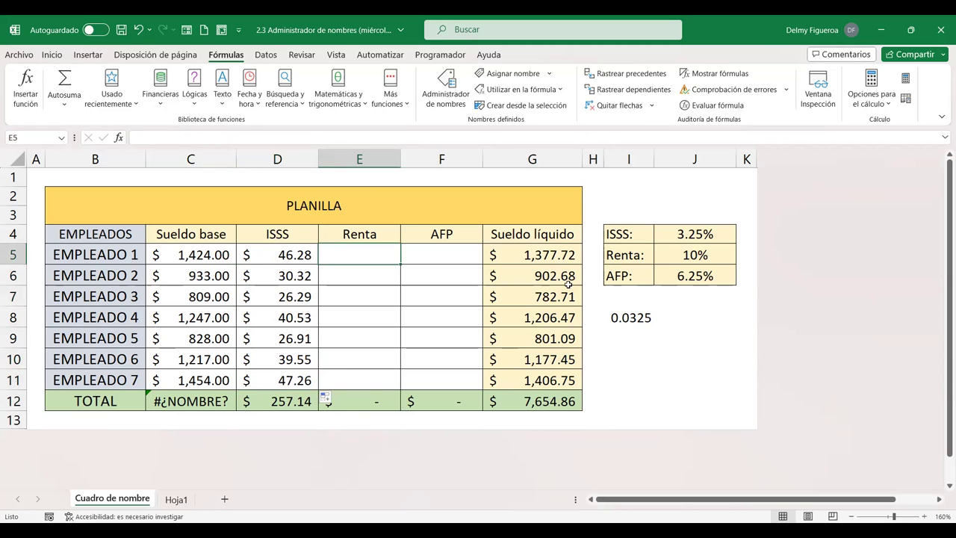
pyautogui.write('=')
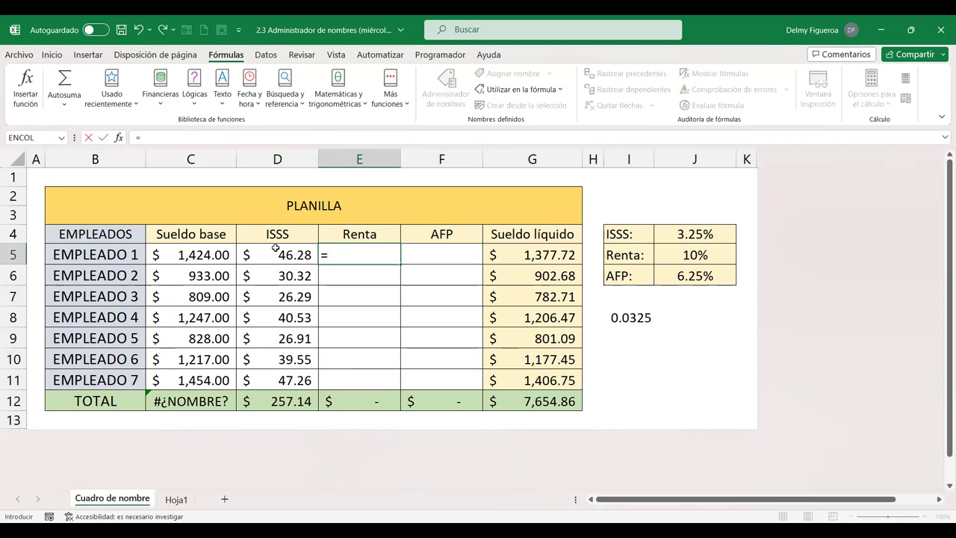
pyautogui.click(180, 255)
pyautogui.write('*')
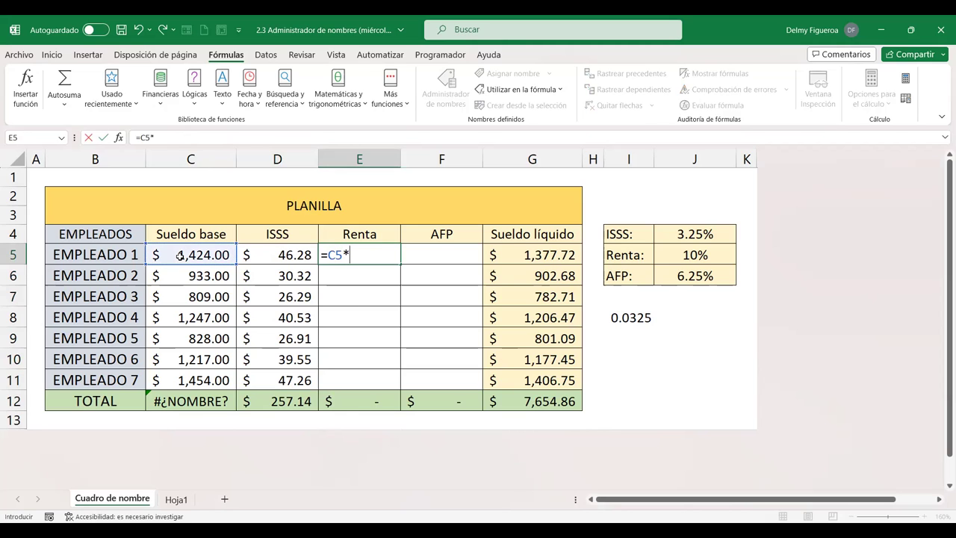
pyautogui.write('Ren')
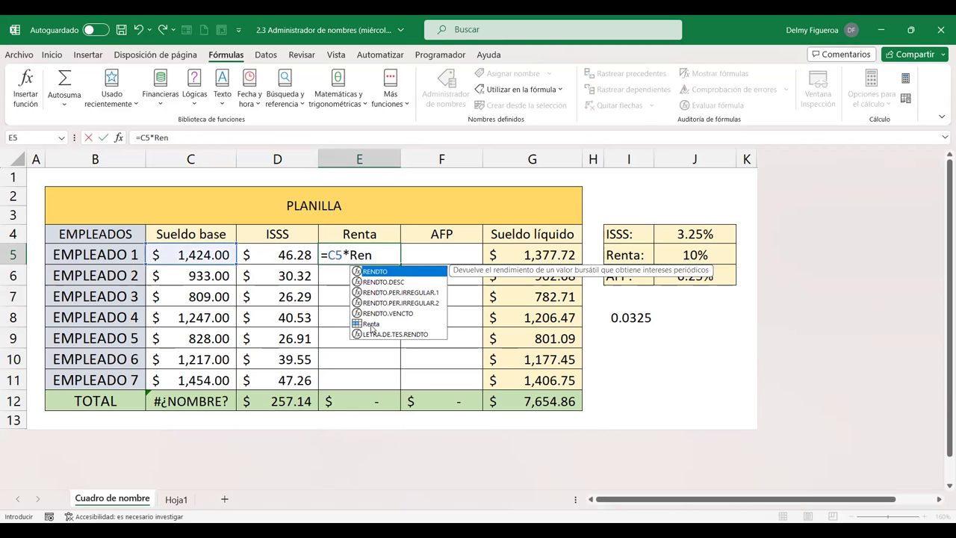
pyautogui.doubleClick(371, 324)
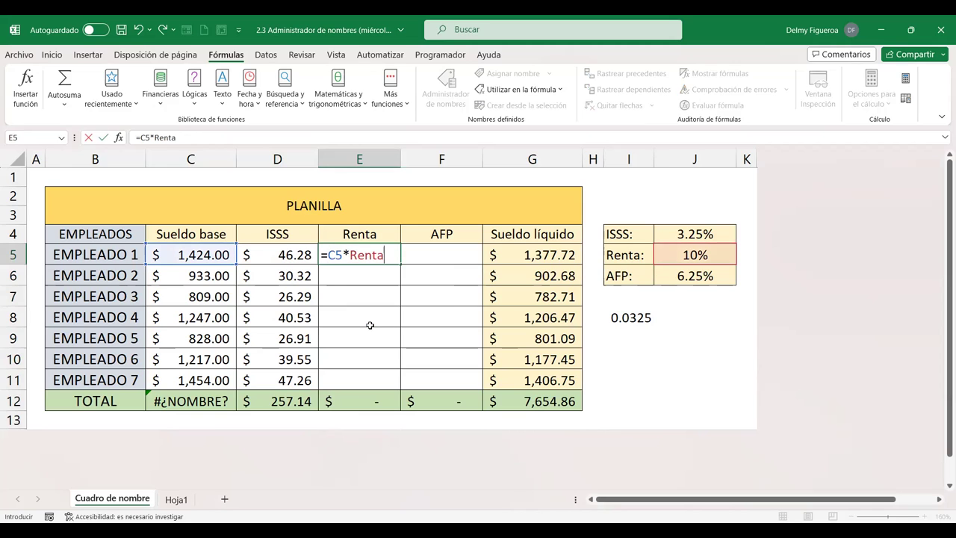
pyautogui.press('Return')
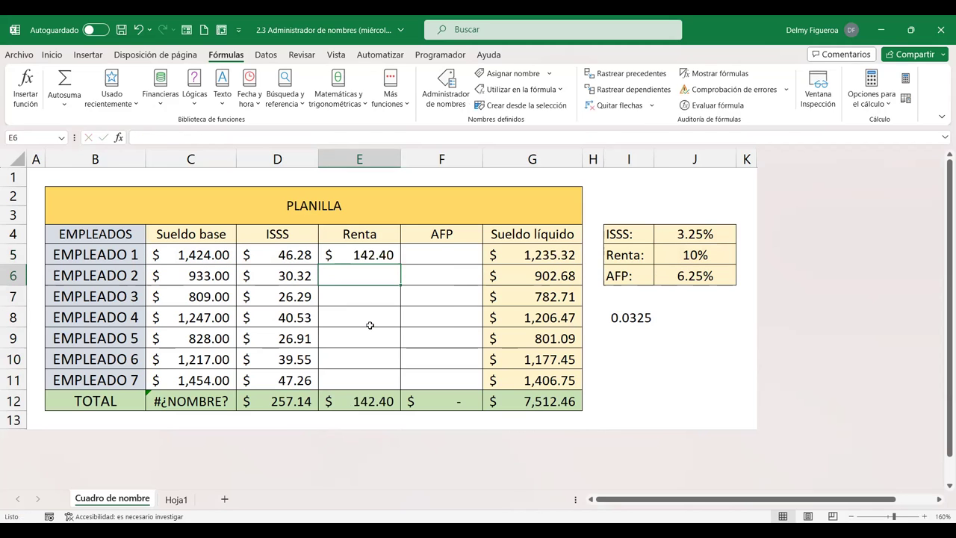
# - Check the Renta, ISSS and AFP names on the rate cells J5, J4 and J6
pyautogui.click(681, 254)
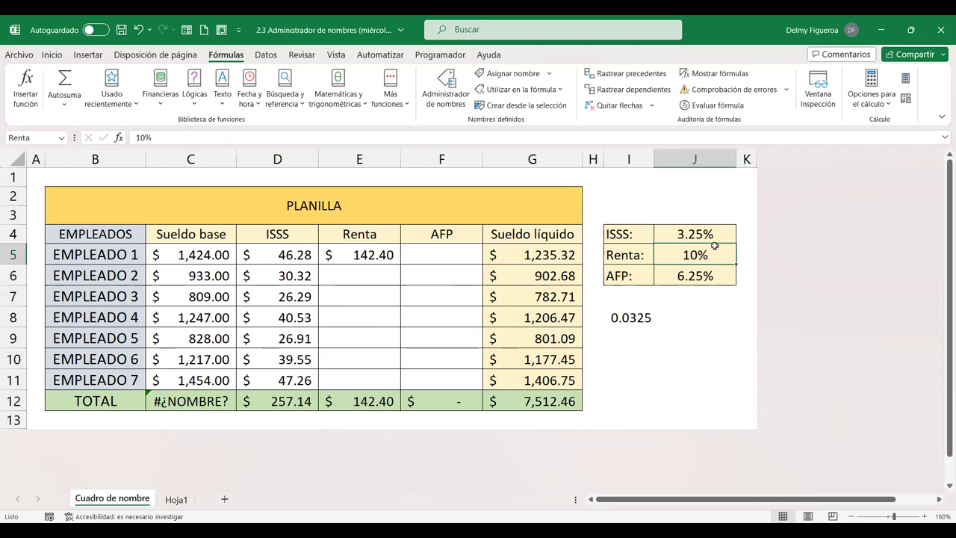
pyautogui.click(704, 231)
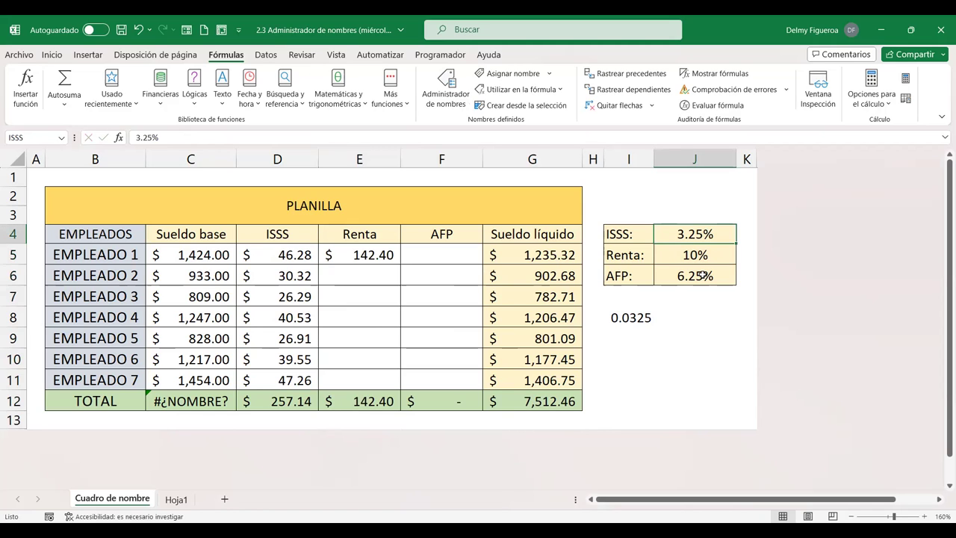
pyautogui.click(703, 275)
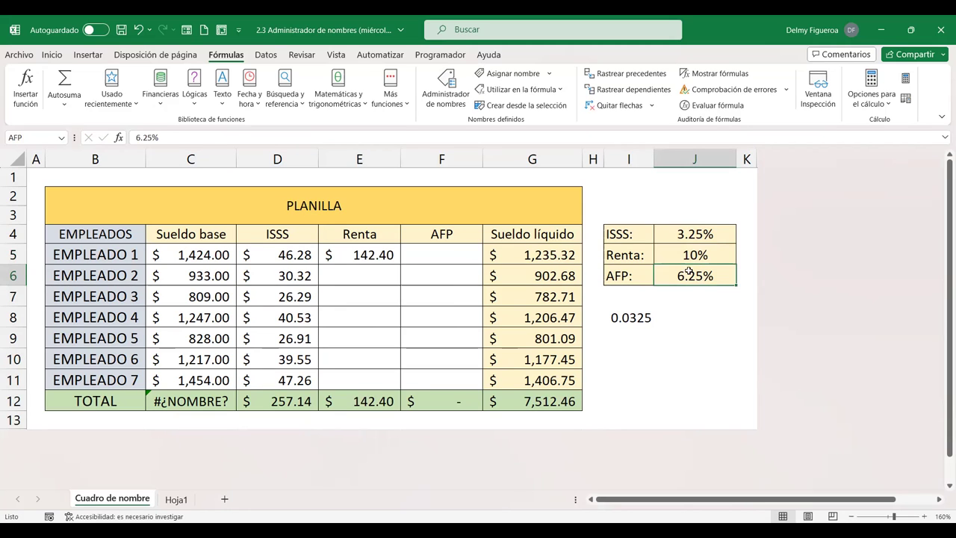
# - Fill the Renta formula from E5 down to E11 and inspect the copies
pyautogui.click(373, 254)
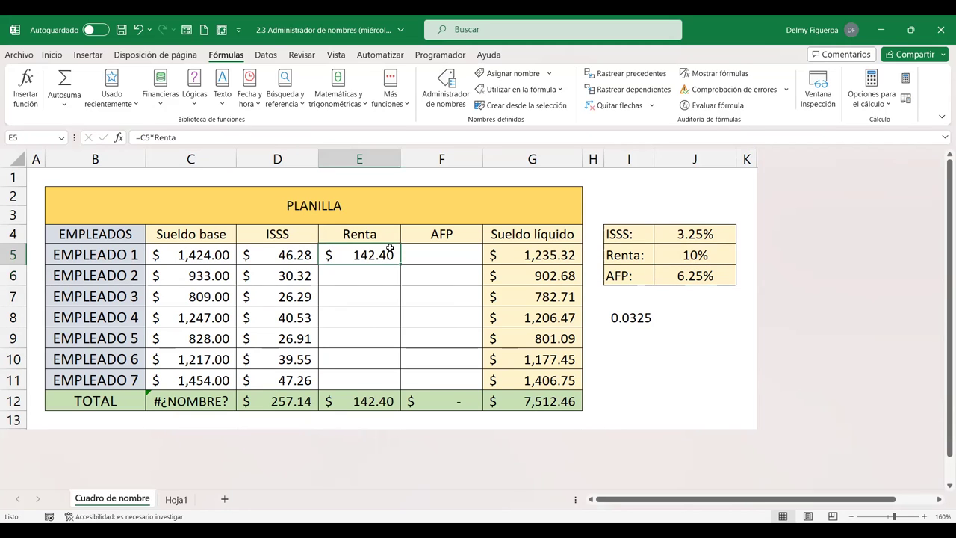
pyautogui.moveTo(401, 266); pyautogui.dragTo(398, 383)
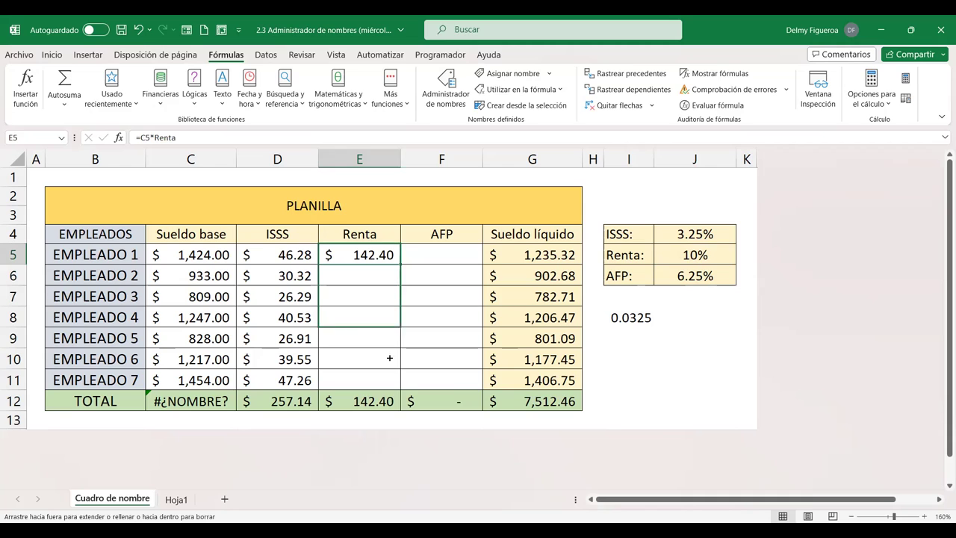
pyautogui.click(374, 254)
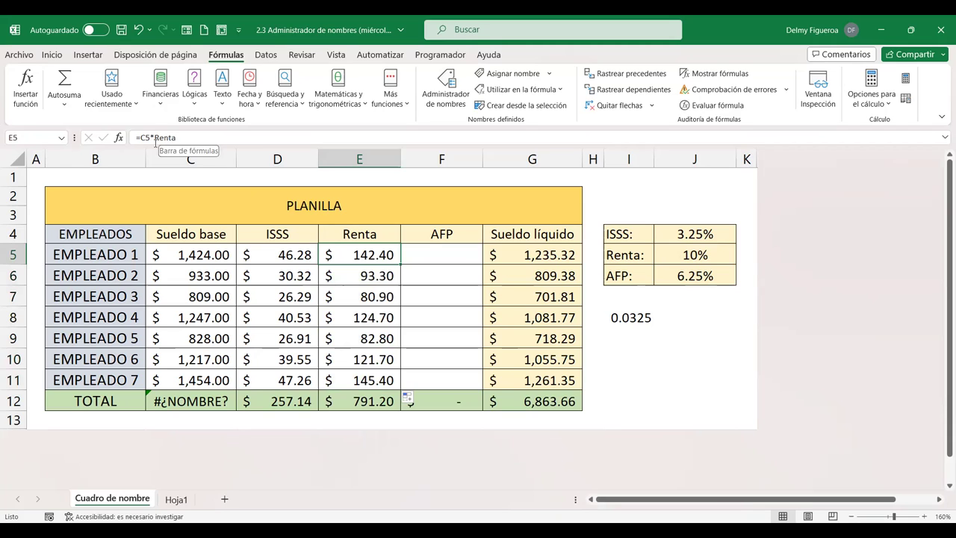
pyautogui.press('Down')
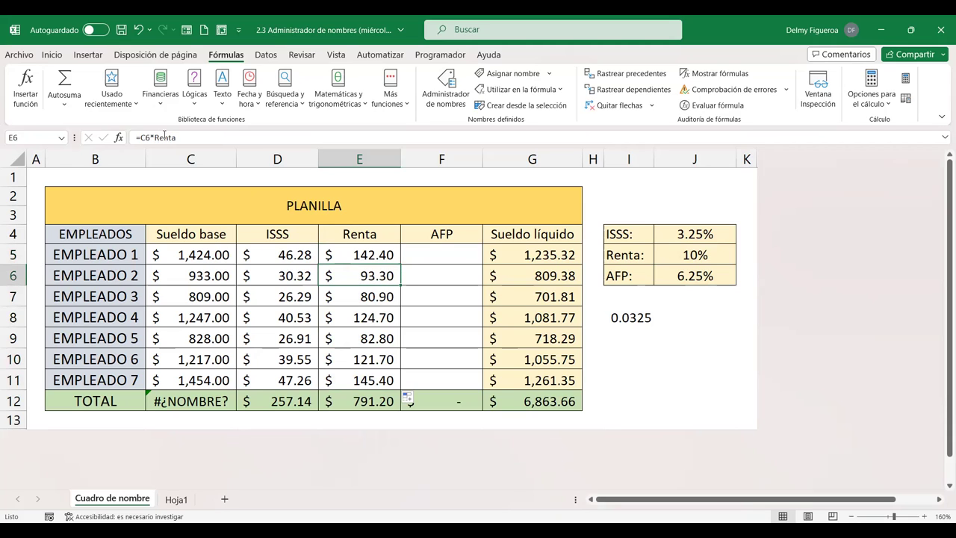
pyautogui.press('Down')
pyautogui.press('Down')
pyautogui.press('Down')
pyautogui.press('Down')
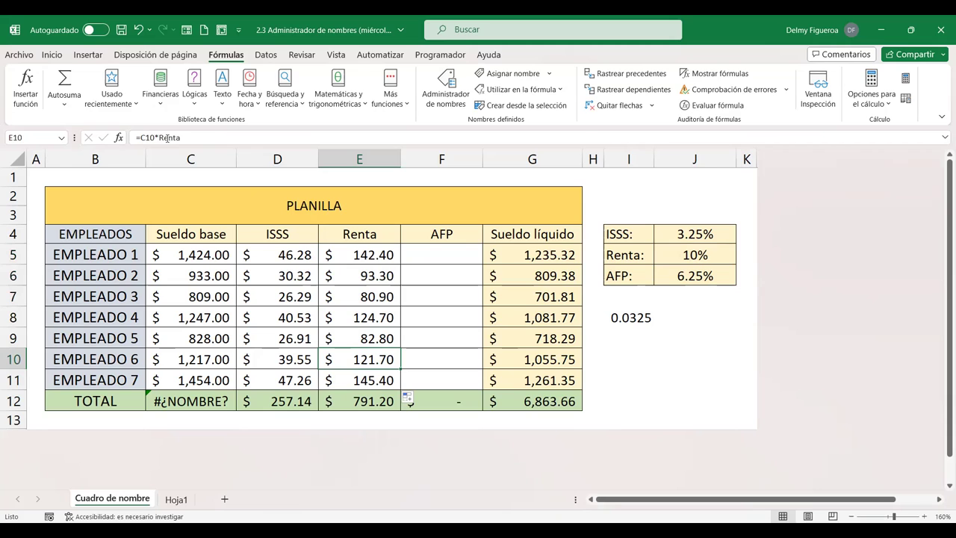
# - Enter =C5*AFP in F5 and fill it down to F11, totalling 494.50
pyautogui.click(456, 255)
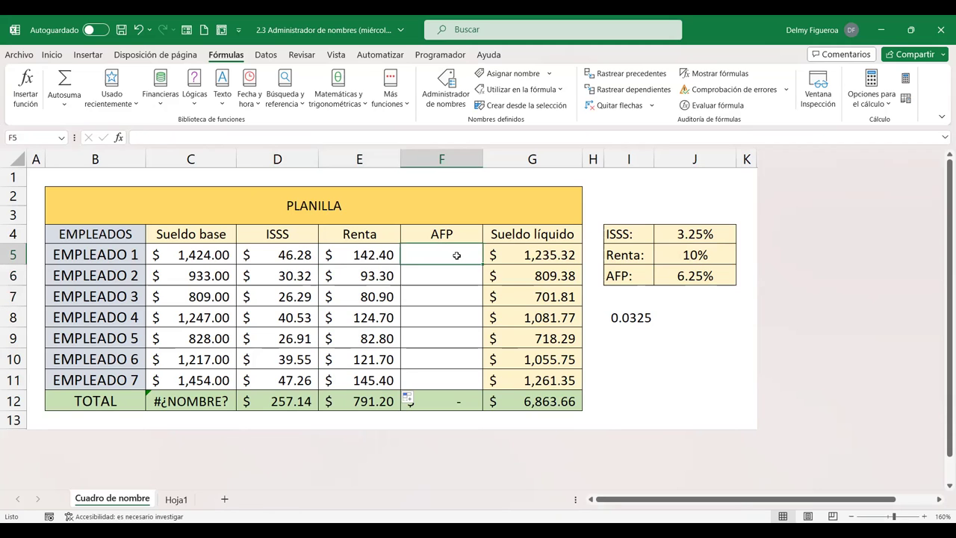
pyautogui.write('=')
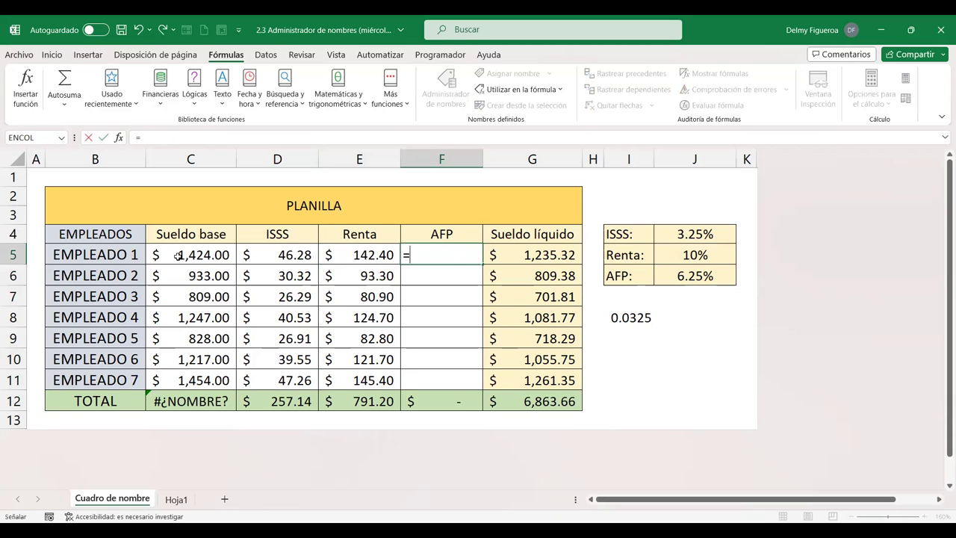
pyautogui.click(176, 256)
pyautogui.write('*')
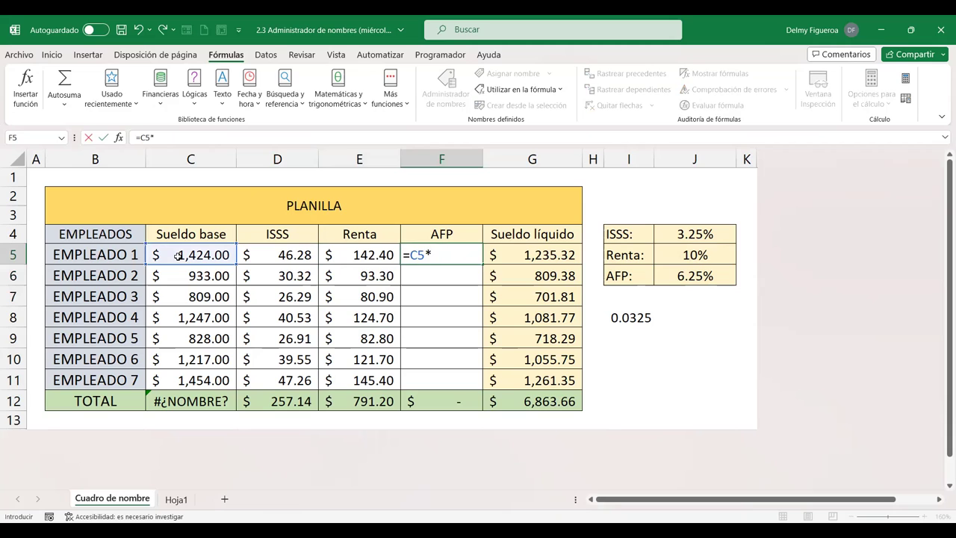
pyautogui.write('afp')
pyautogui.press('Return')
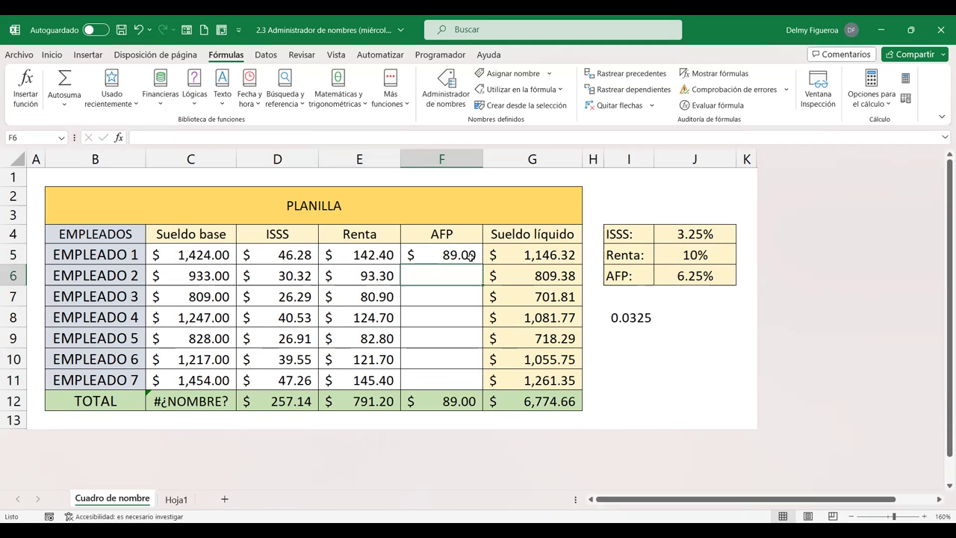
pyautogui.click(469, 256)
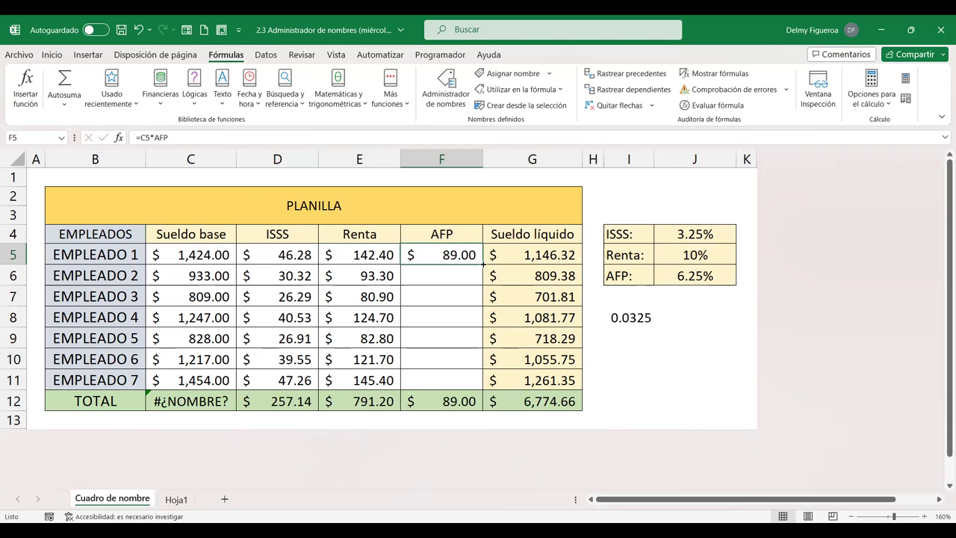
pyautogui.moveTo(483, 263); pyautogui.dragTo(475, 390)
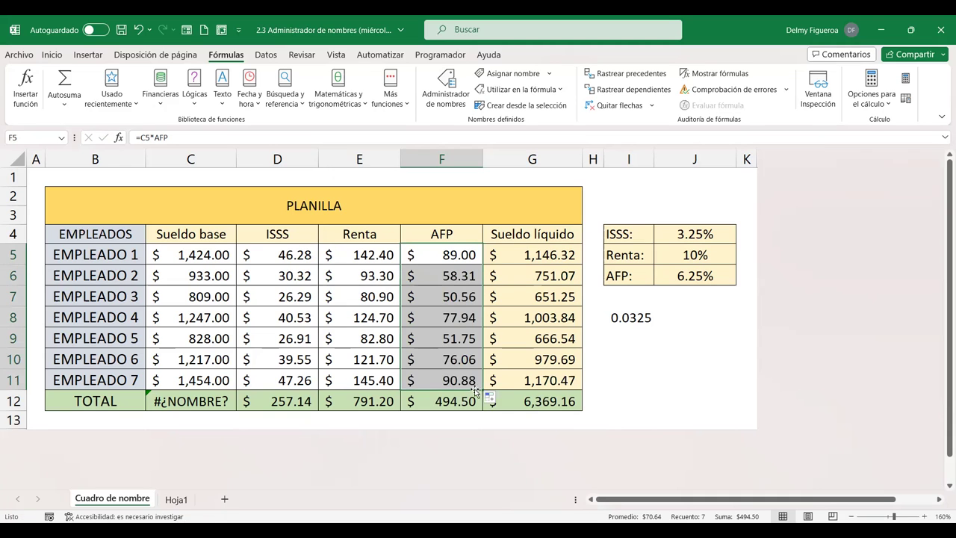
pyautogui.click(464, 255)
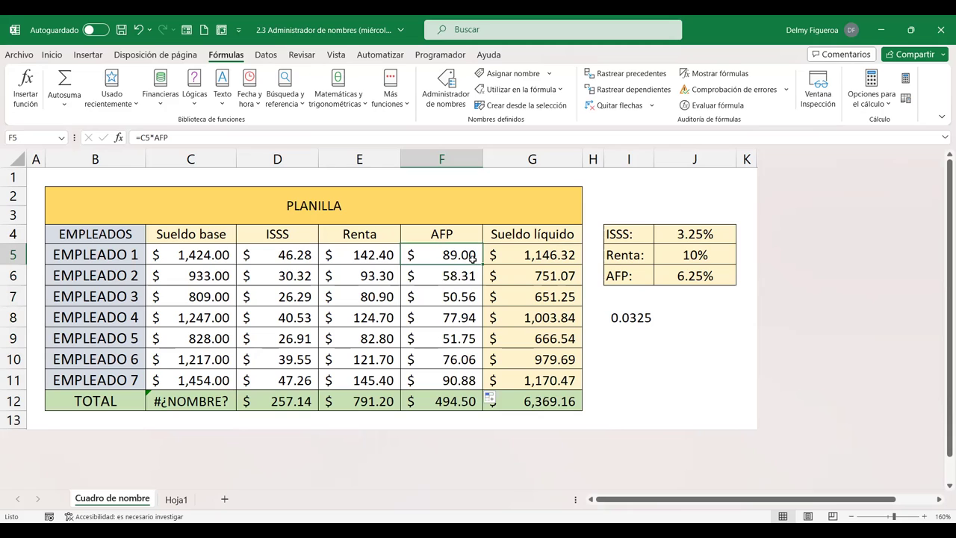
pyautogui.click(714, 274)
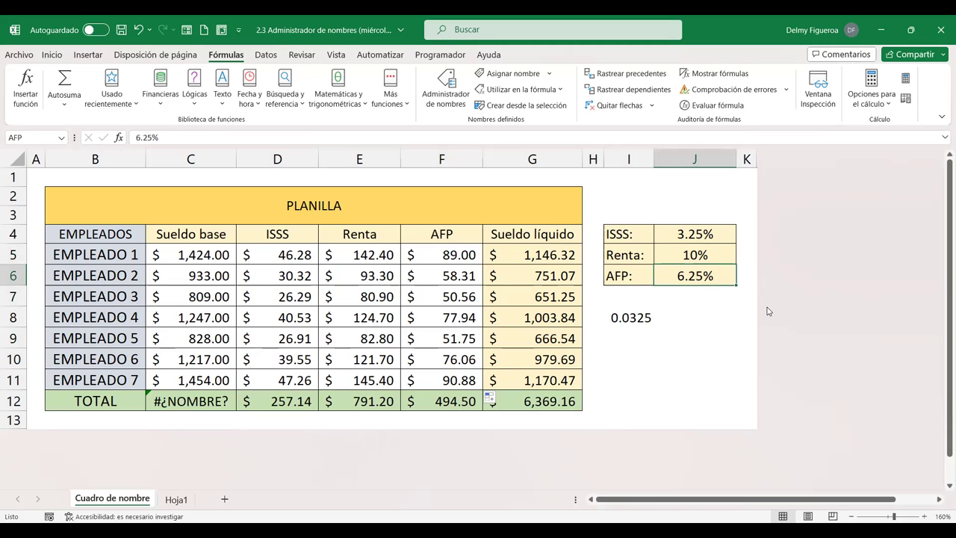
pyautogui.write('8.25')
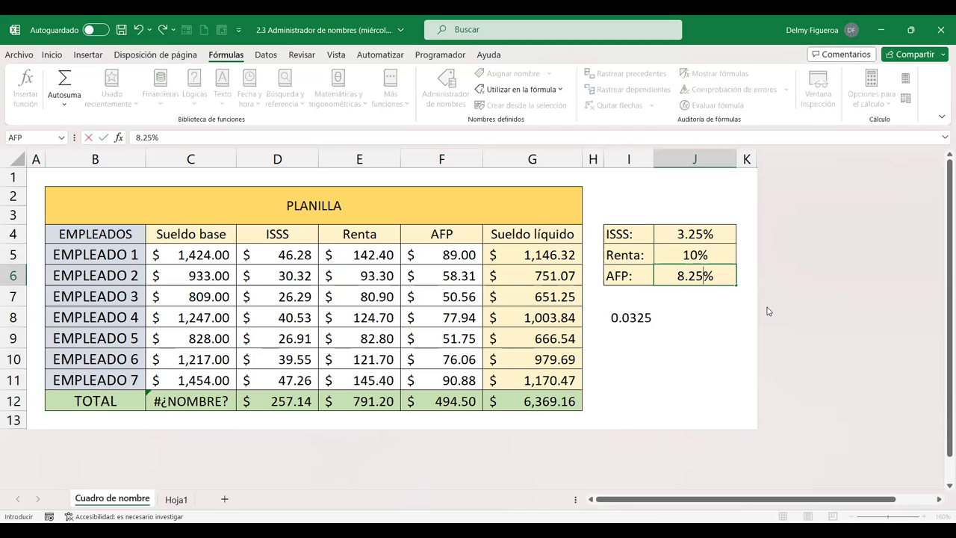
pyautogui.press('Tab')
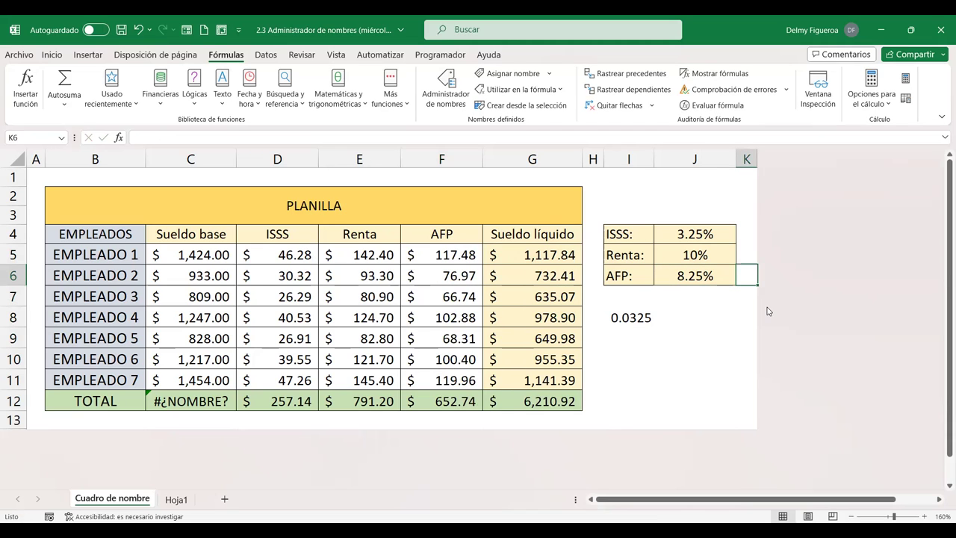
pyautogui.press('Left')
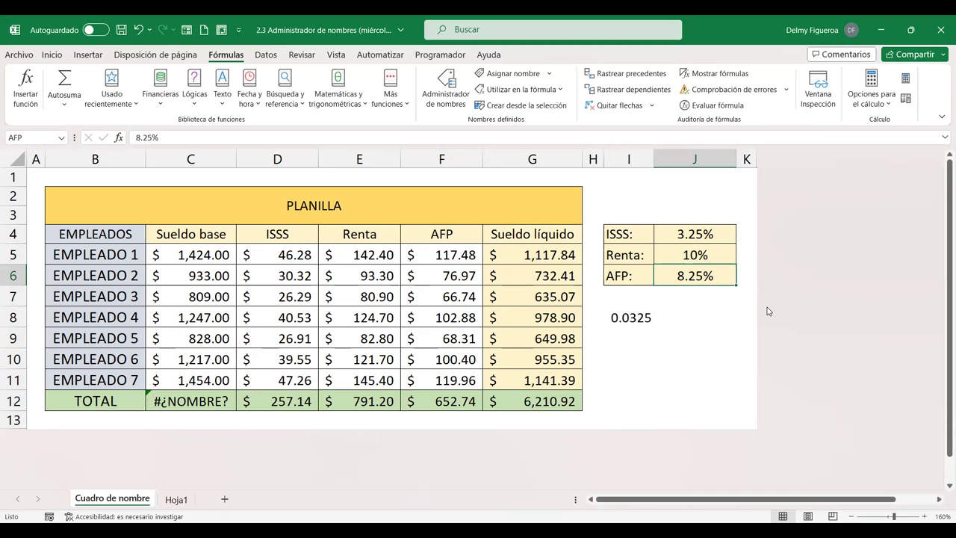
pyautogui.write('7%')
pyautogui.press('Tab')
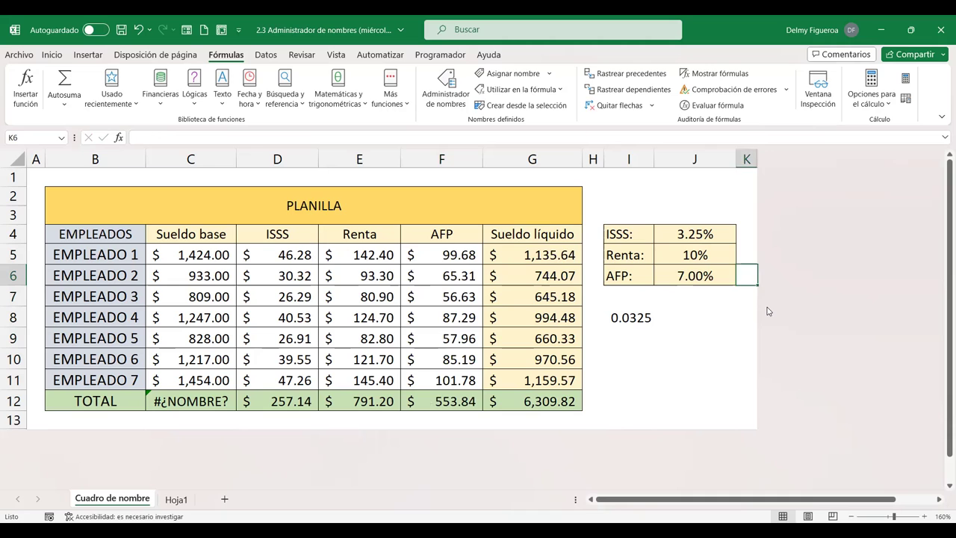
pyautogui.press('Left')
pyautogui.write('6.25')
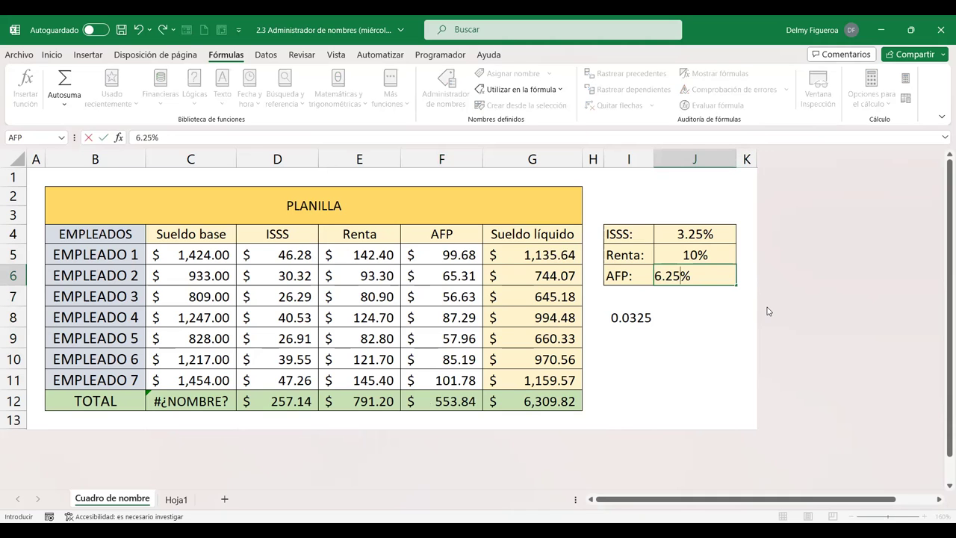
pyautogui.press('Tab')
pyautogui.press('Left')
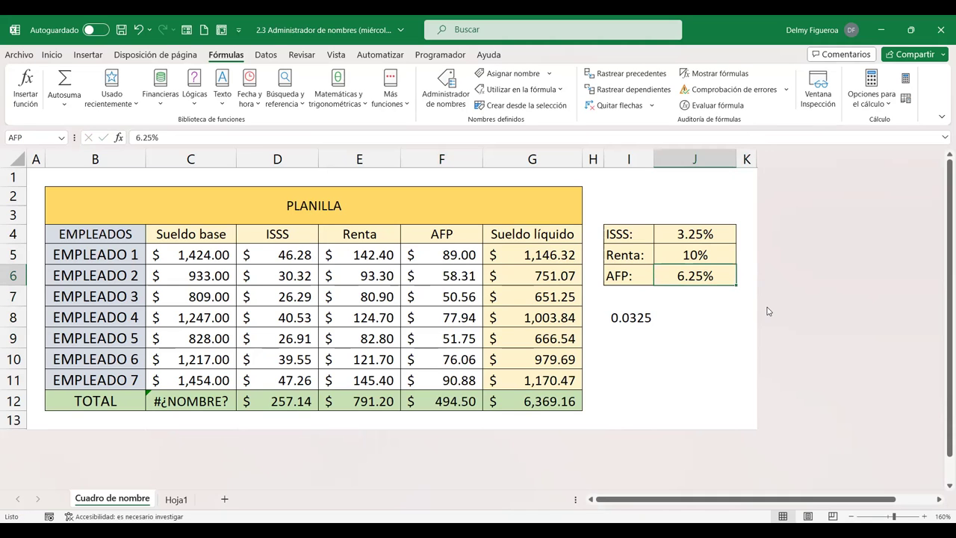
pyautogui.click(448, 350)
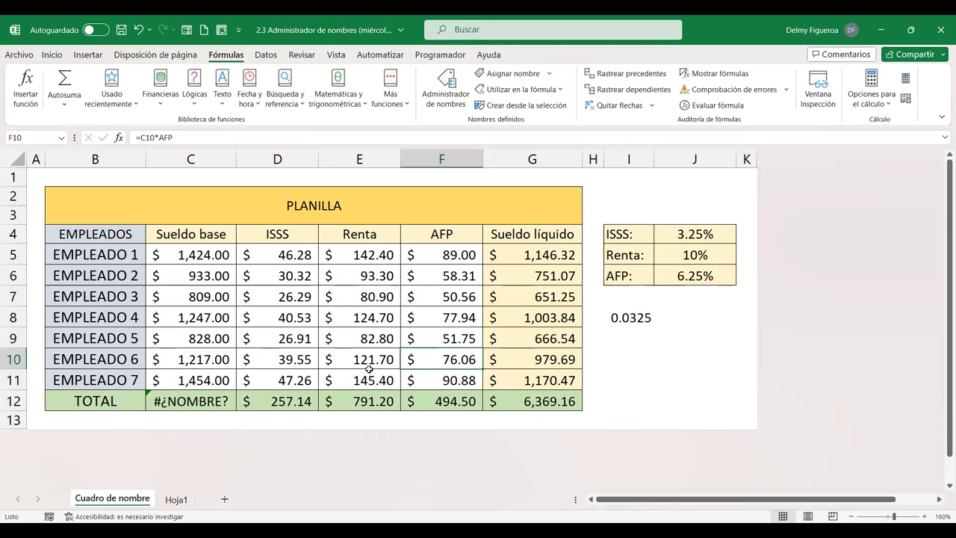
pyautogui.click(215, 401)
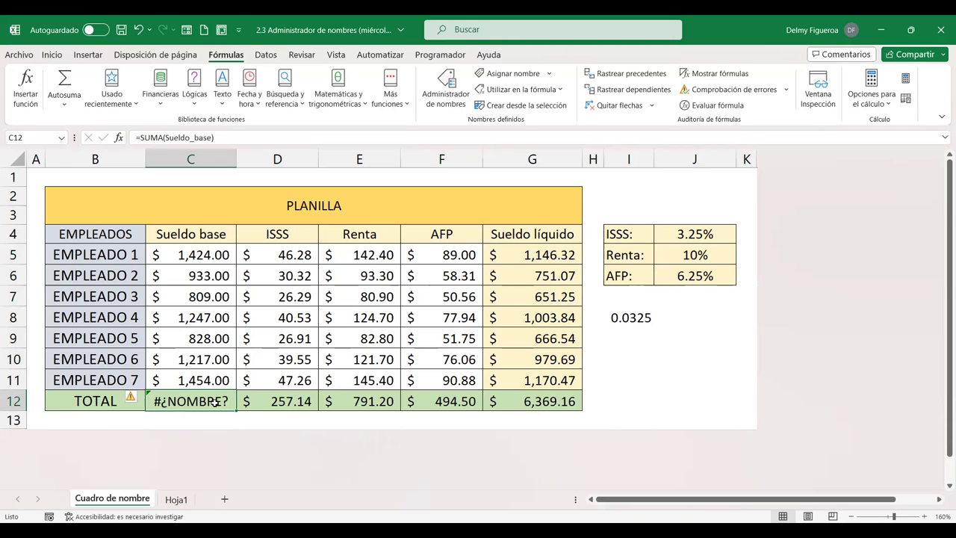
pyautogui.doubleClick(213, 401)
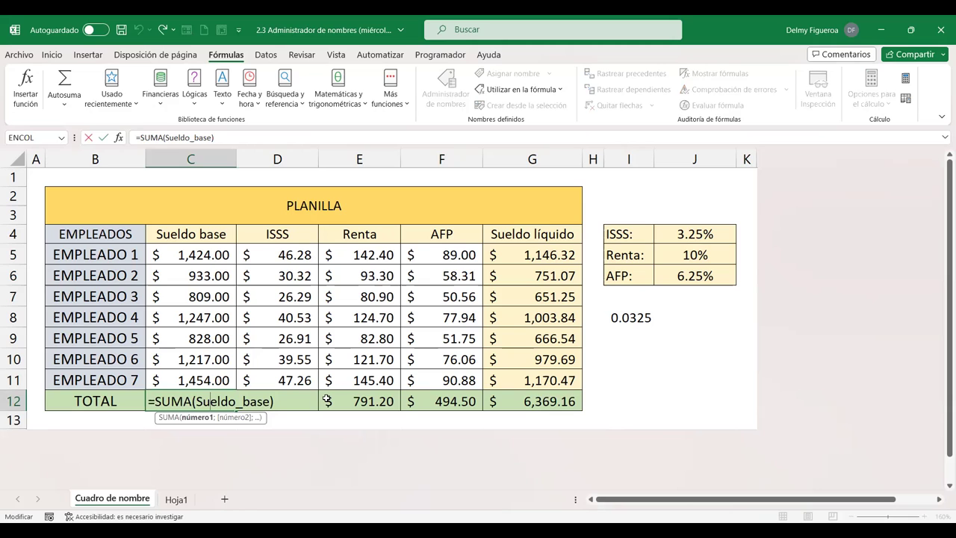
pyautogui.press('Return')
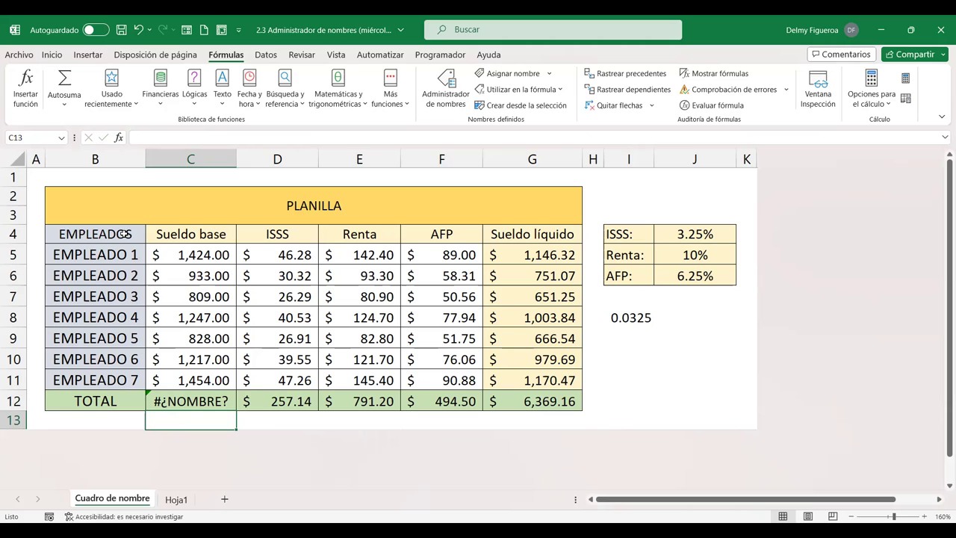
# - Create names for B4:G11 from the top row only (Columna izquierda unchecked) and dismiss the prompt
pyautogui.moveTo(123, 233)
pyautogui.mouseDown()
pyautogui.moveTo(534, 342)
pyautogui.moveTo(536, 382)
pyautogui.mouseUp()
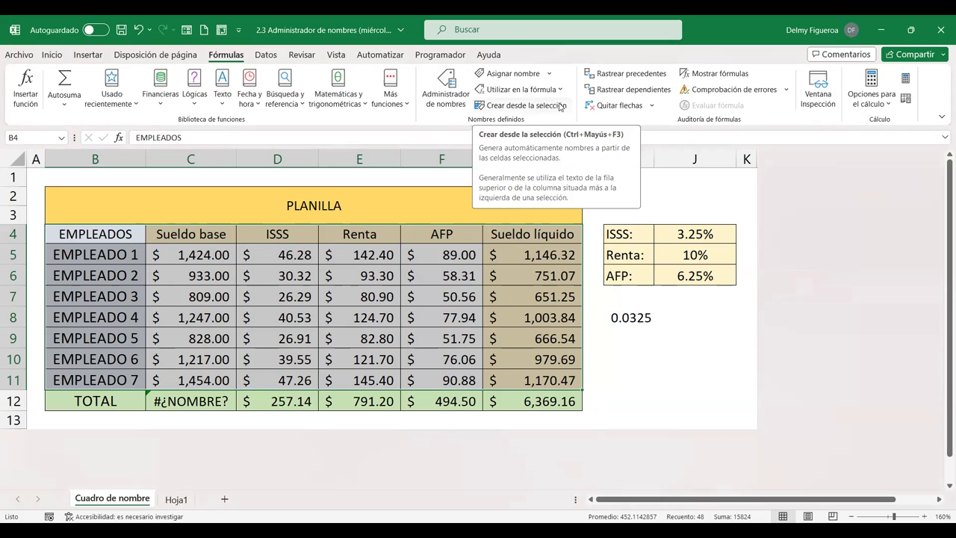
pyautogui.click(546, 108)
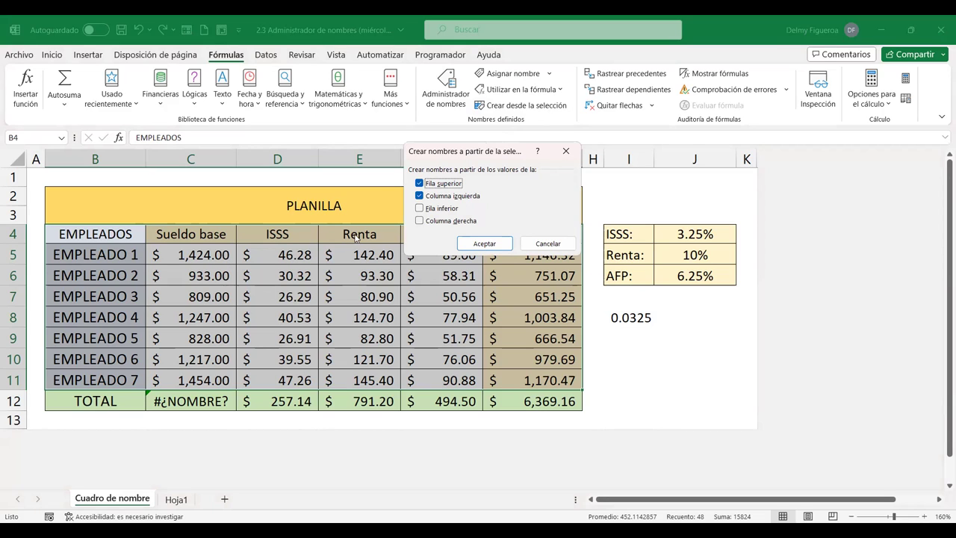
pyautogui.click(420, 197)
pyautogui.click(497, 247)
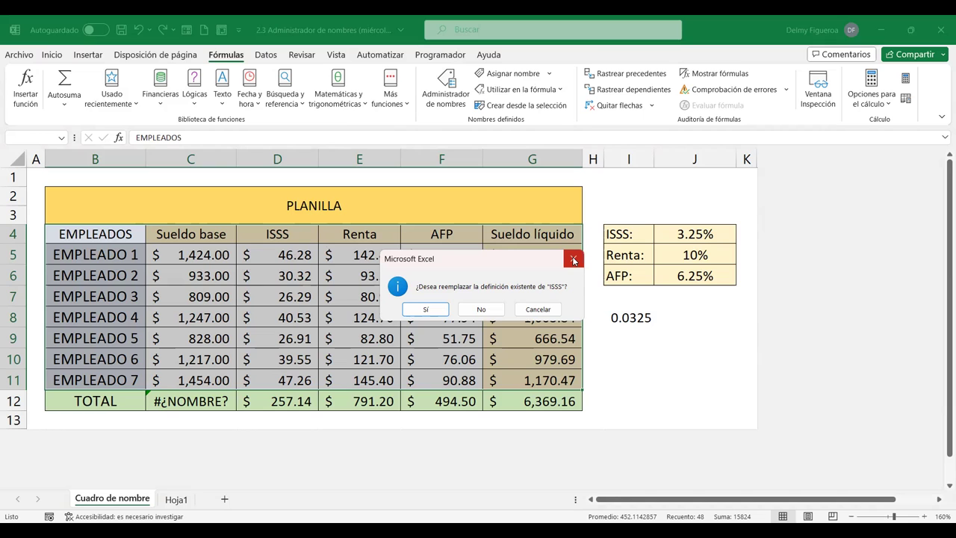
pyautogui.click(573, 260)
# - Rename the ISSS, Renta and AFP headers to Seguro Social, ISR and Pensión, then reselect B4:G11
pyautogui.click(273, 235)
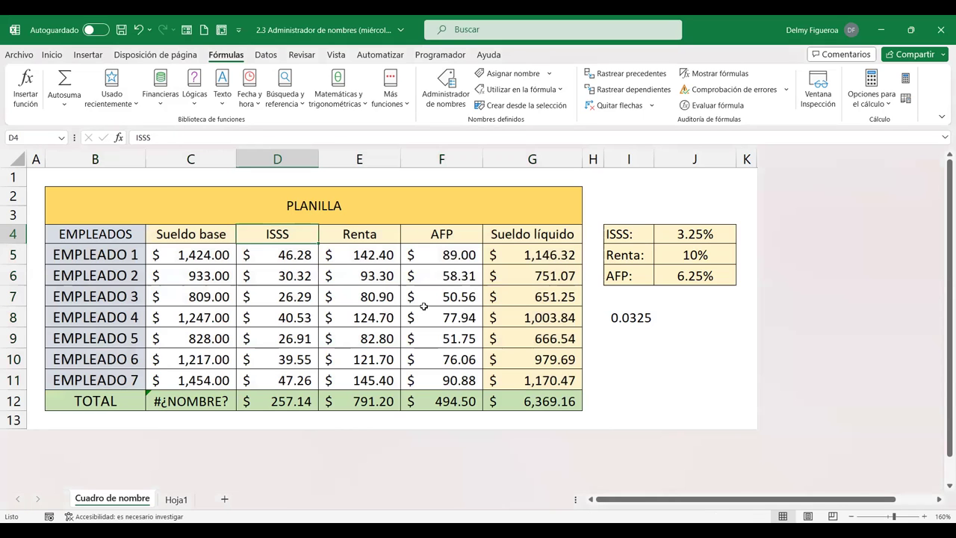
pyautogui.write('Se')
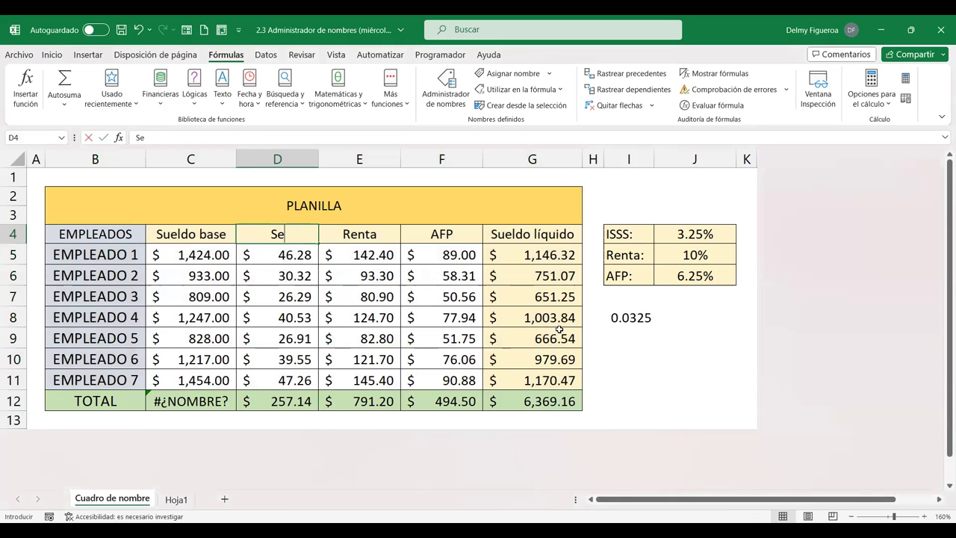
pyautogui.write('guro Soci')
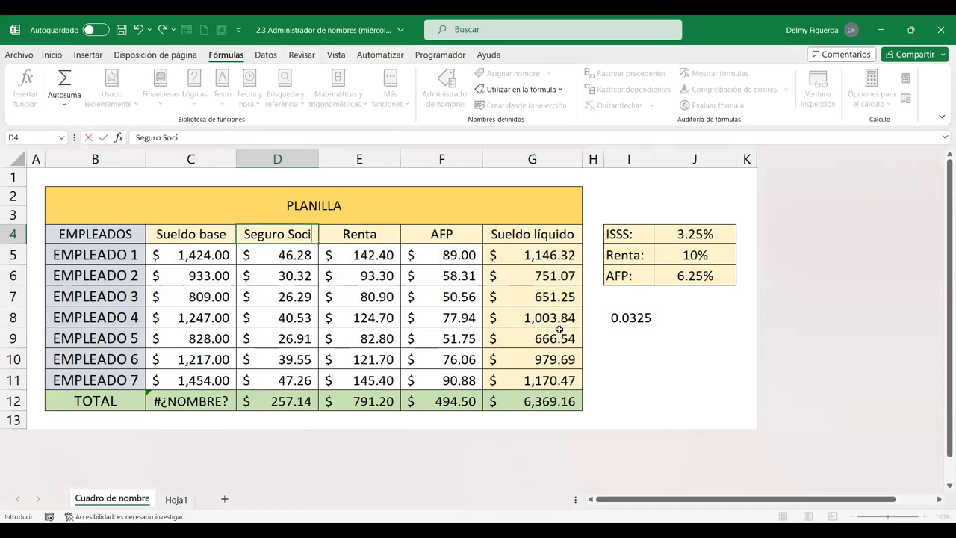
pyautogui.write('al')
pyautogui.press('Tab')
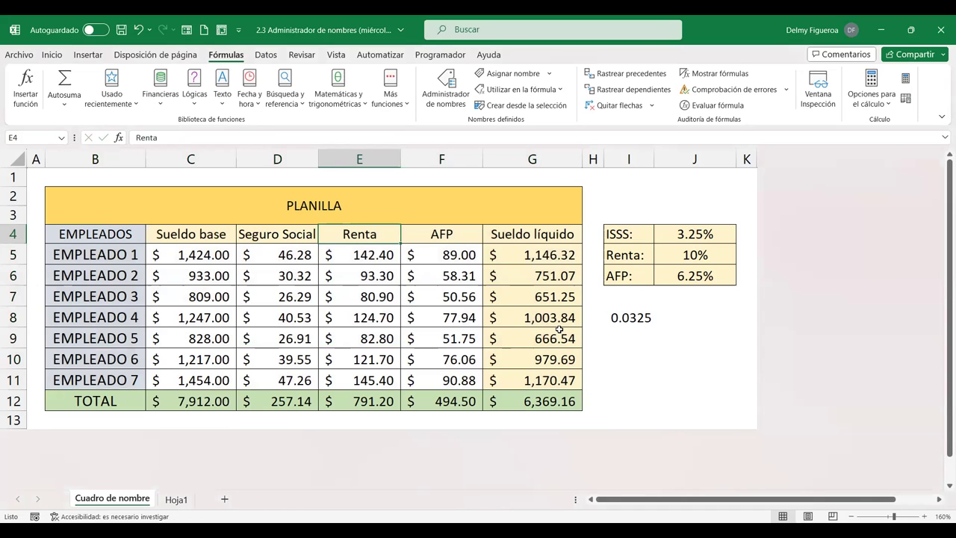
pyautogui.write('ISR')
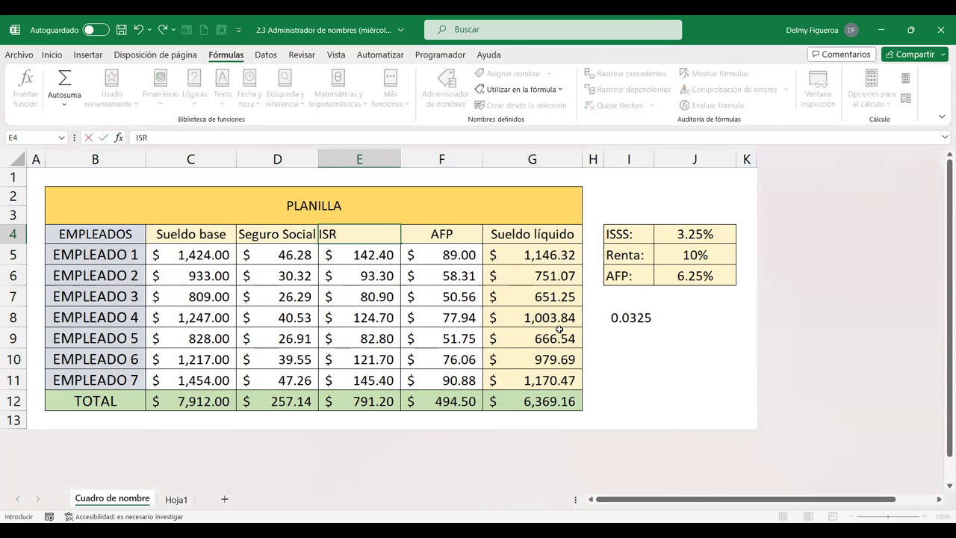
pyautogui.press('Tab')
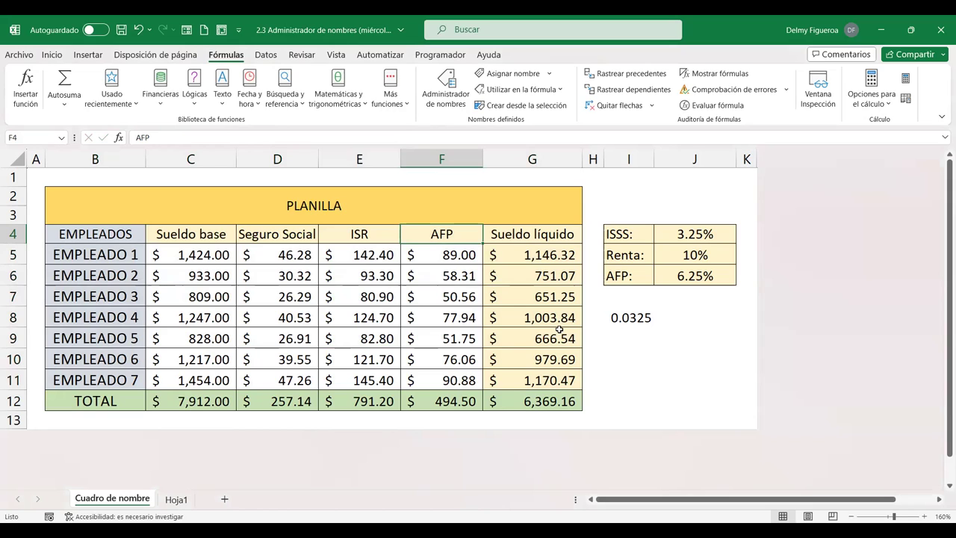
pyautogui.write('Pensión')
pyautogui.press('Tab')
pyautogui.hotkey('shift', 'Tab')
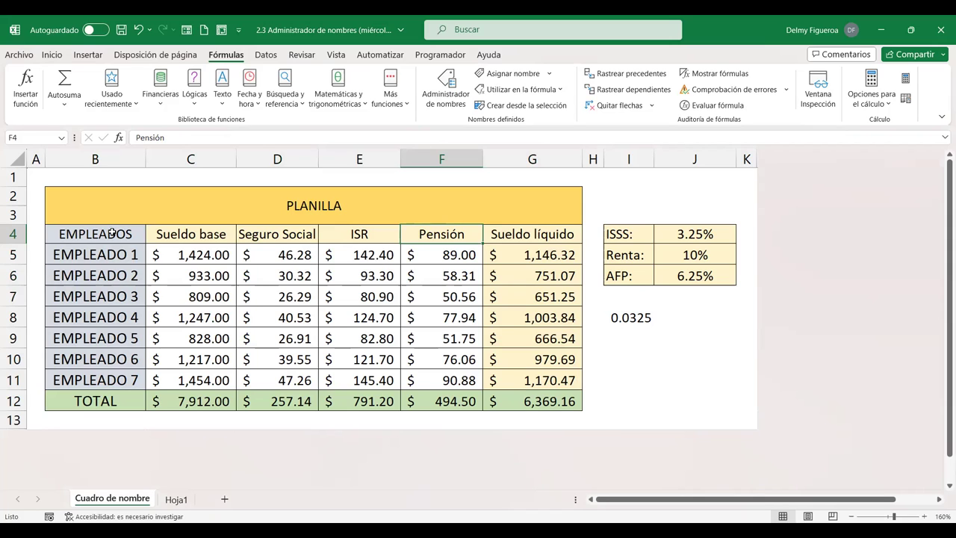
pyautogui.moveTo(113, 234)
pyautogui.mouseDown()
pyautogui.moveTo(531, 371)
pyautogui.moveTo(532, 380)
pyautogui.mouseUp()
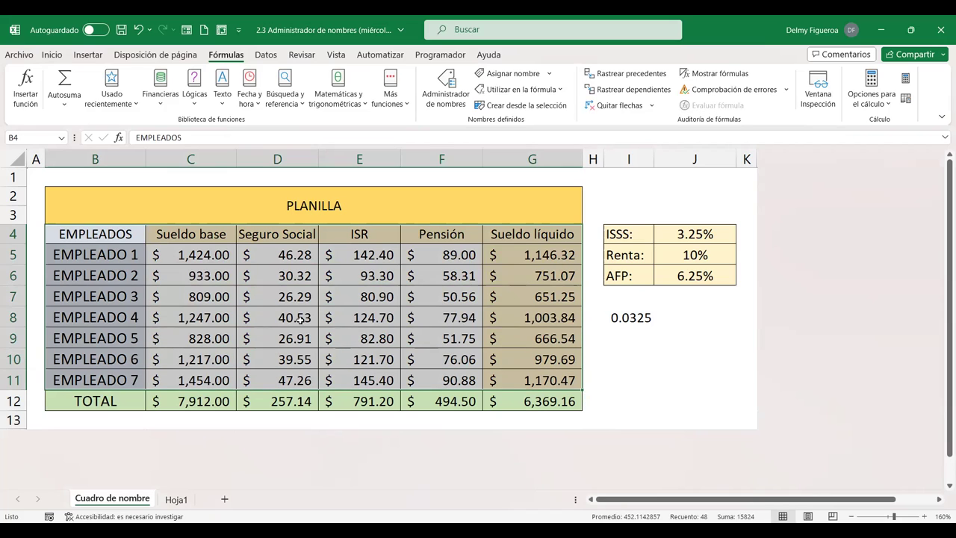
# - Create names from the selected table's top row only, with Columna izquierda unchecked
pyautogui.click(512, 108)
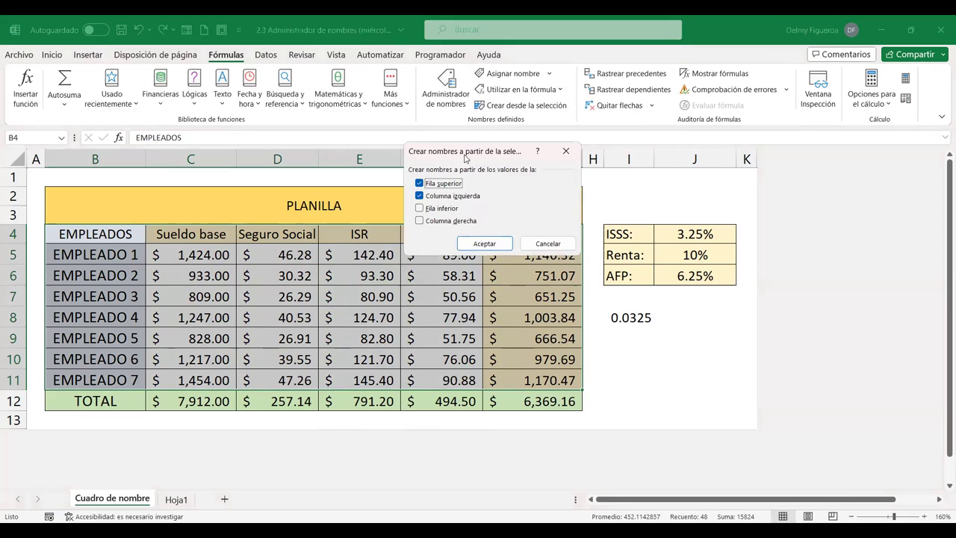
pyautogui.click(437, 195)
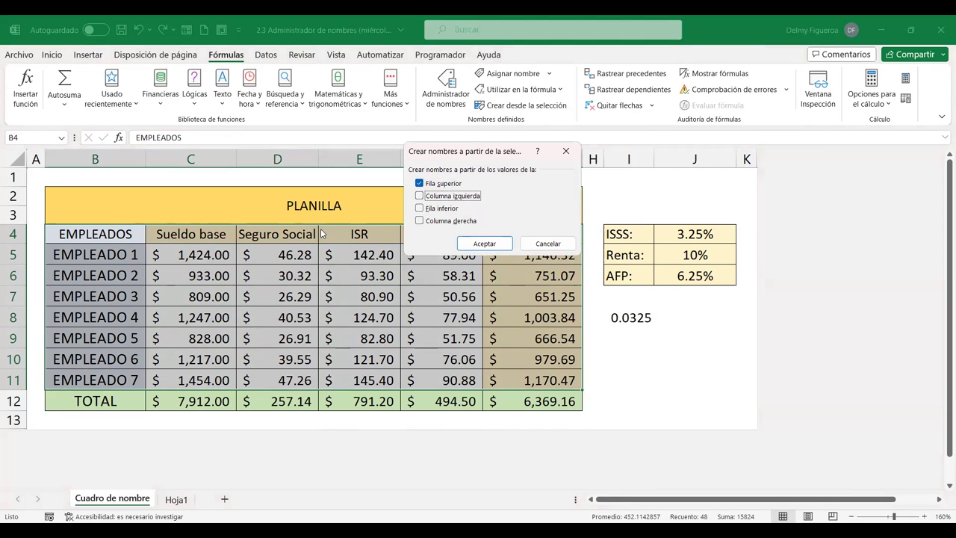
pyautogui.click(494, 245)
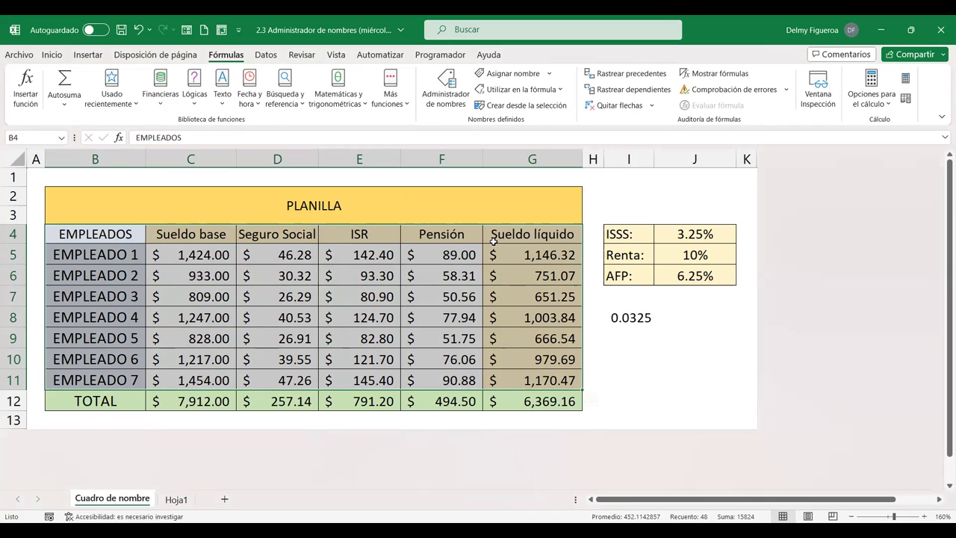
pyautogui.click(63, 140)
pyautogui.click(63, 139)
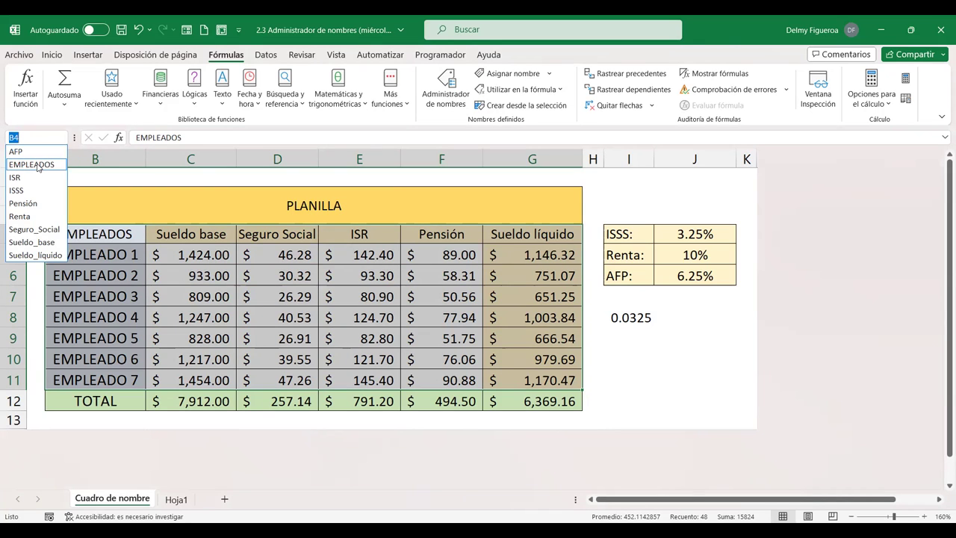
pyautogui.click(32, 164)
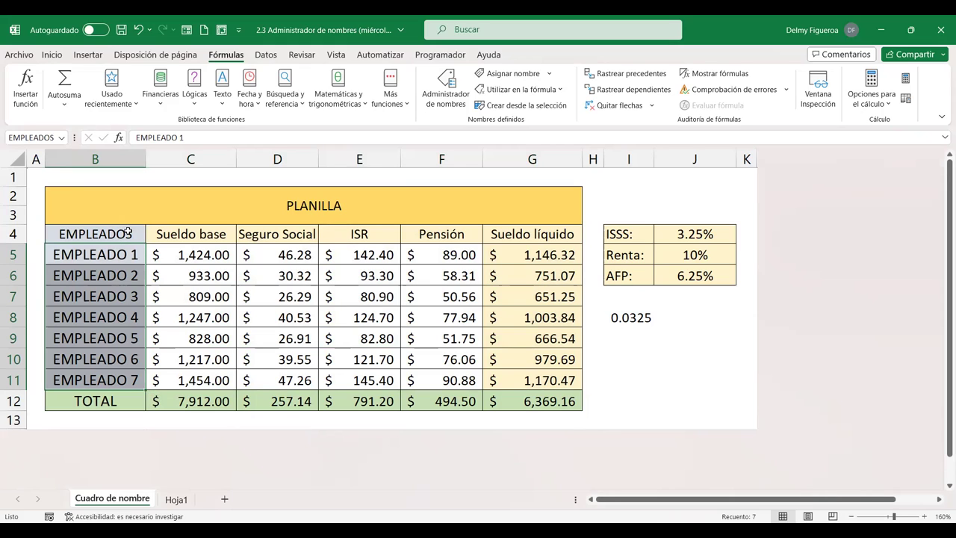
pyautogui.click(59, 139)
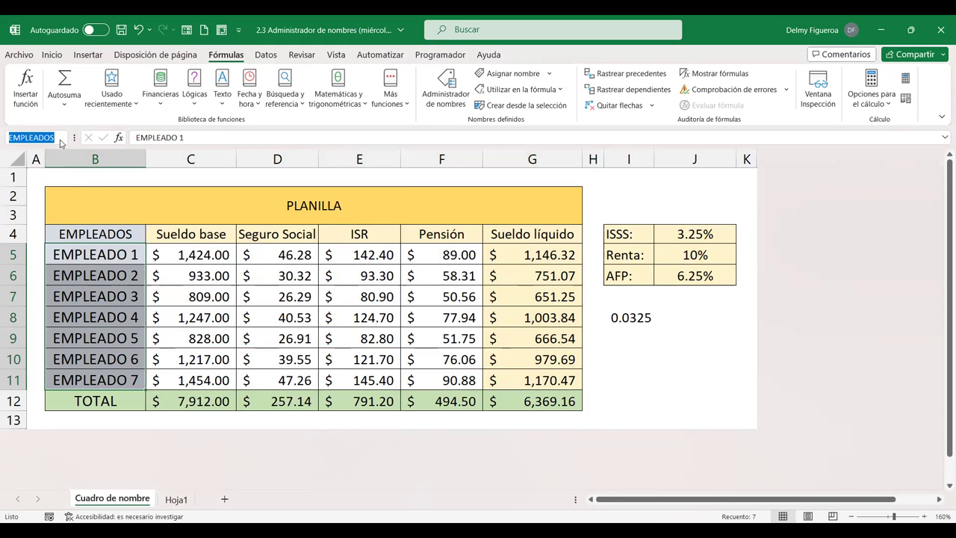
pyautogui.click(61, 138)
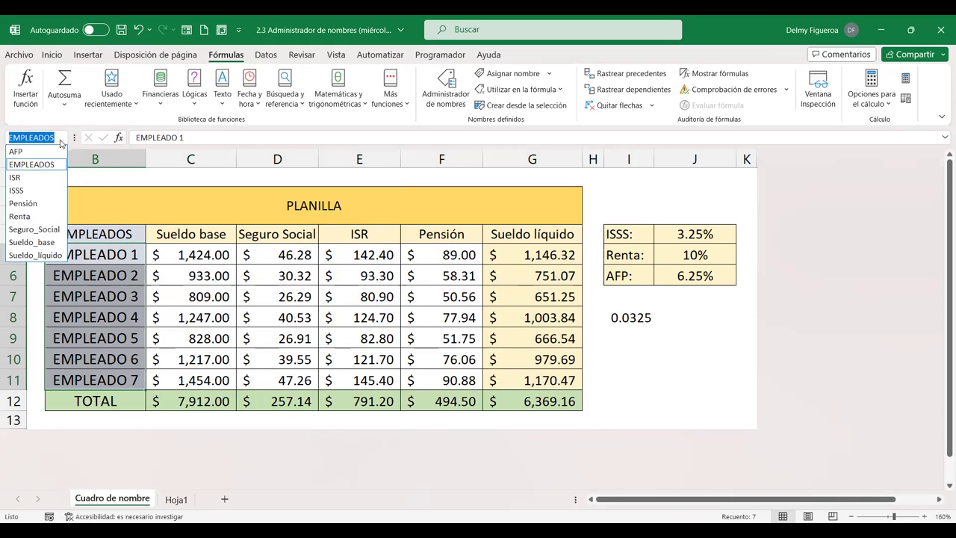
pyautogui.click(17, 178)
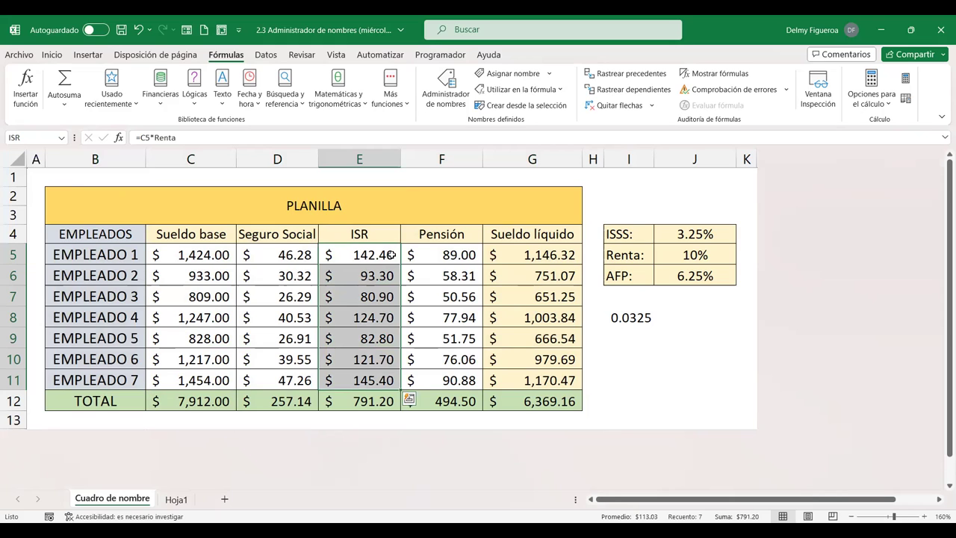
pyautogui.click(64, 139)
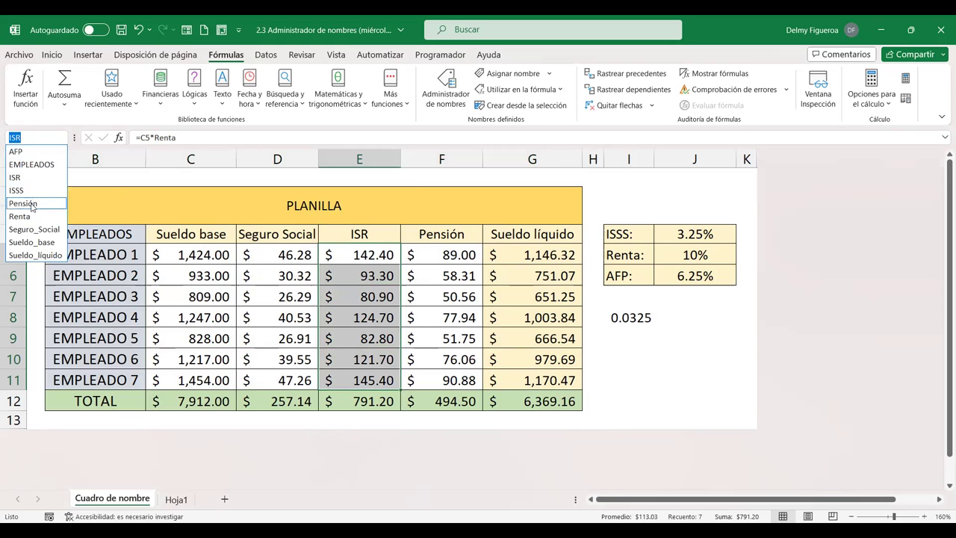
pyautogui.click(23, 203)
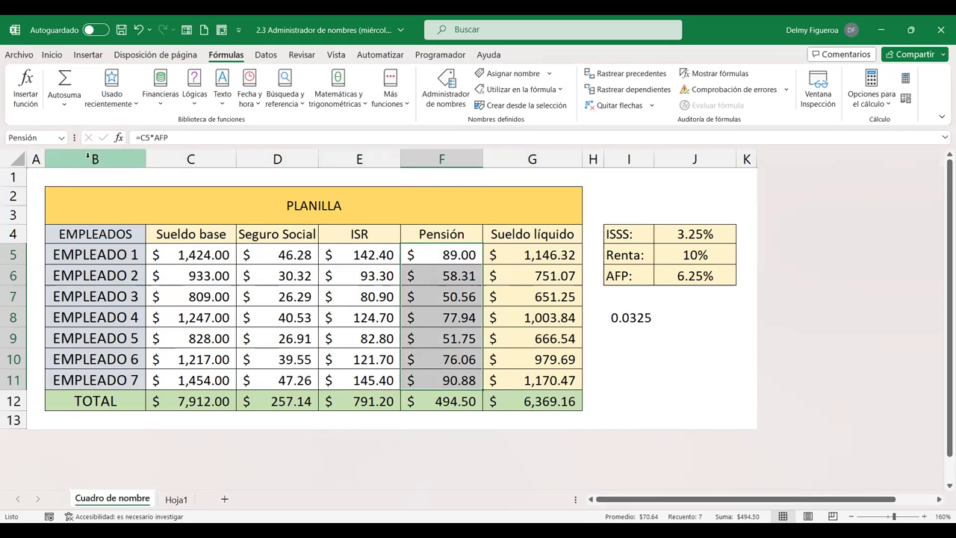
pyautogui.click(63, 137)
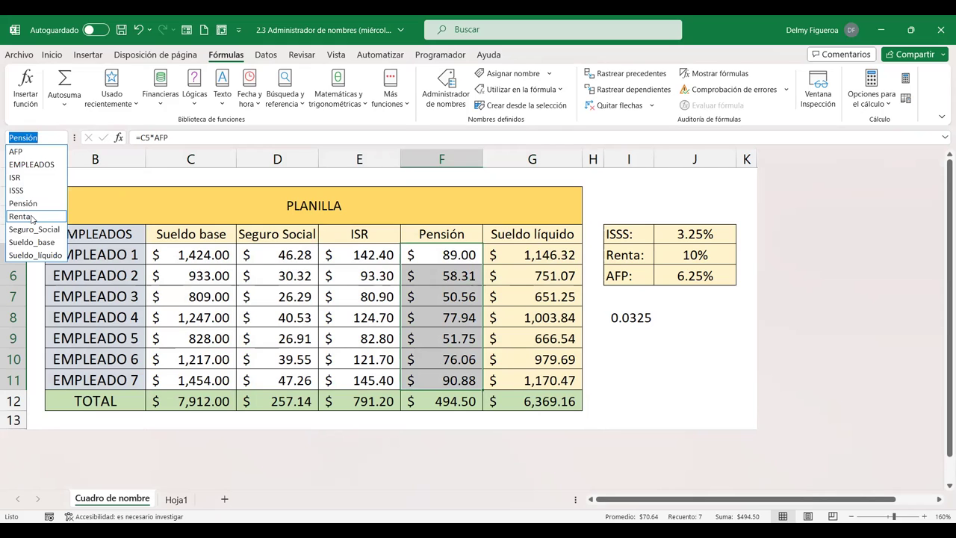
pyautogui.click(21, 216)
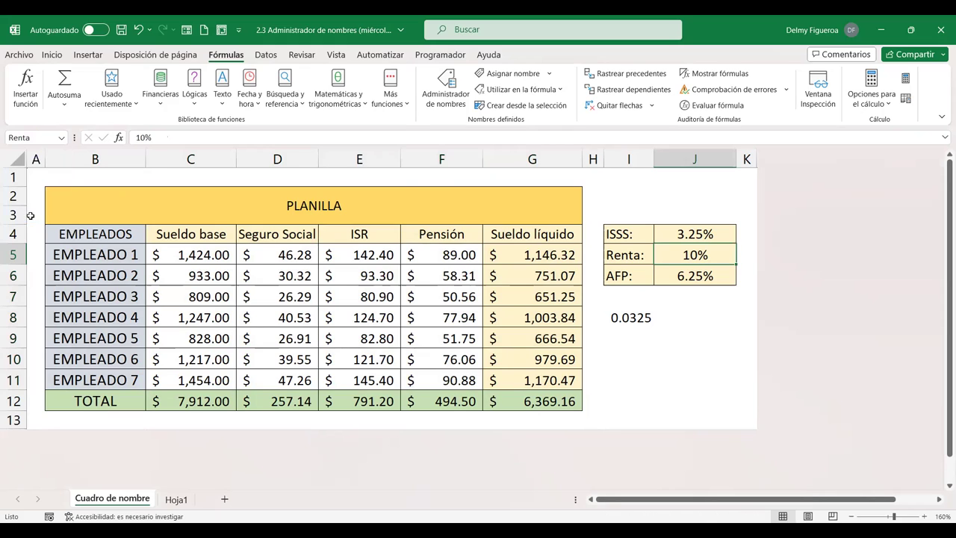
pyautogui.click(63, 137)
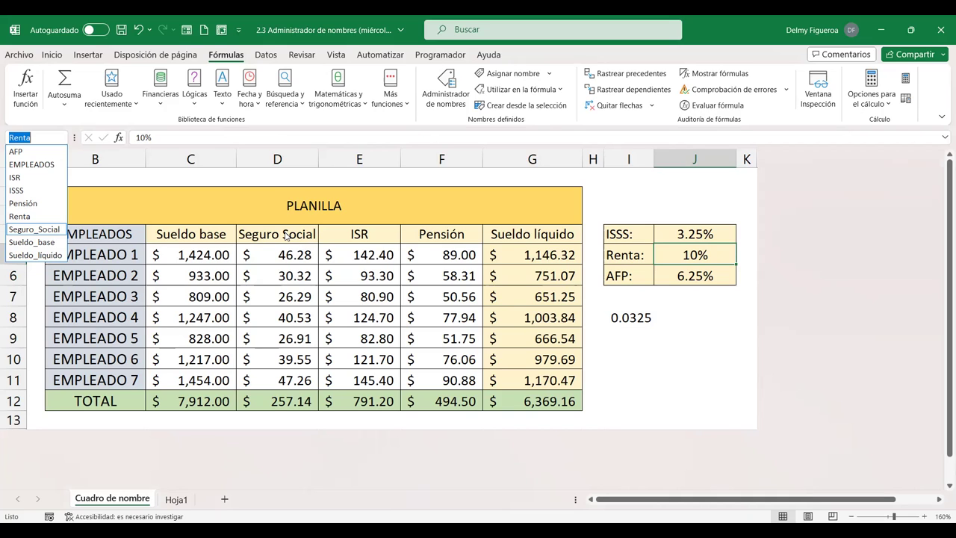
pyautogui.click(33, 230)
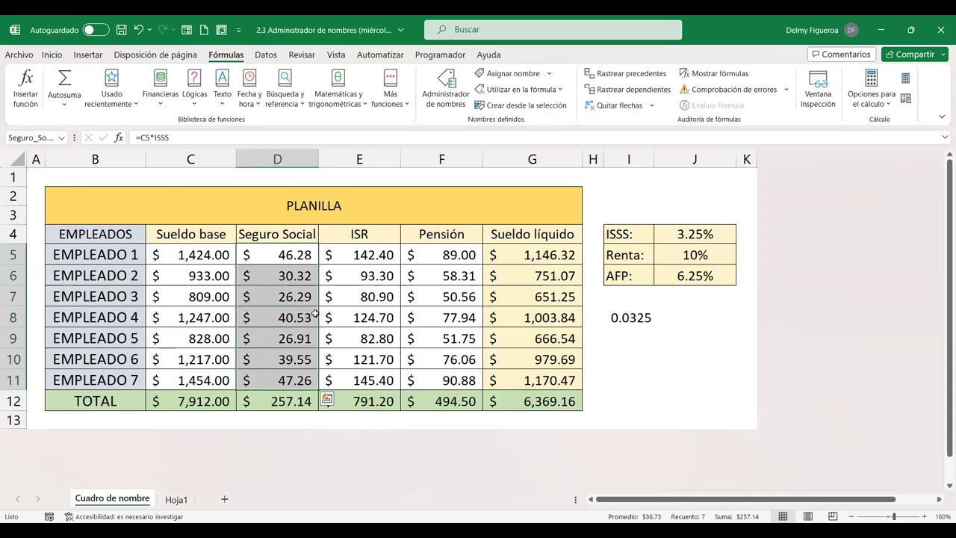
pyautogui.click(65, 140)
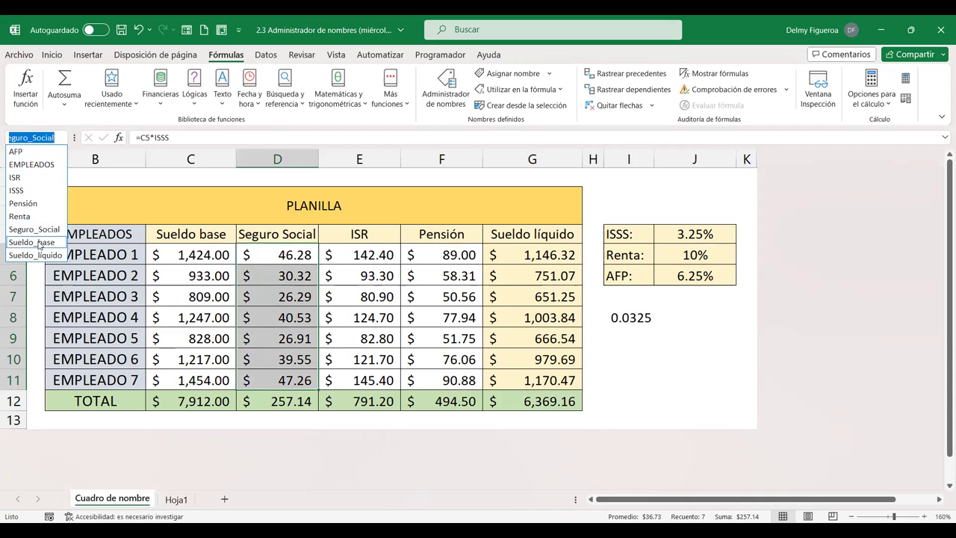
pyautogui.click(31, 242)
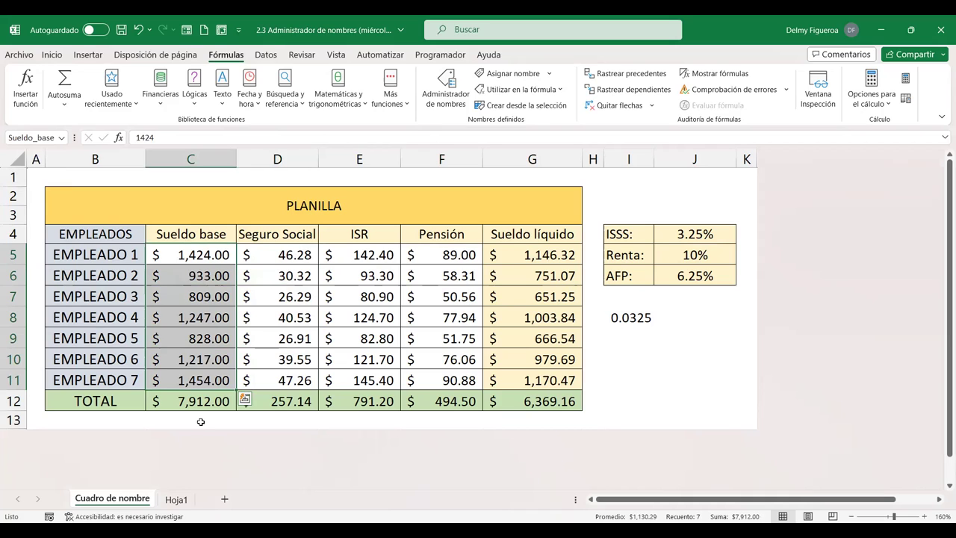
pyautogui.click(214, 396)
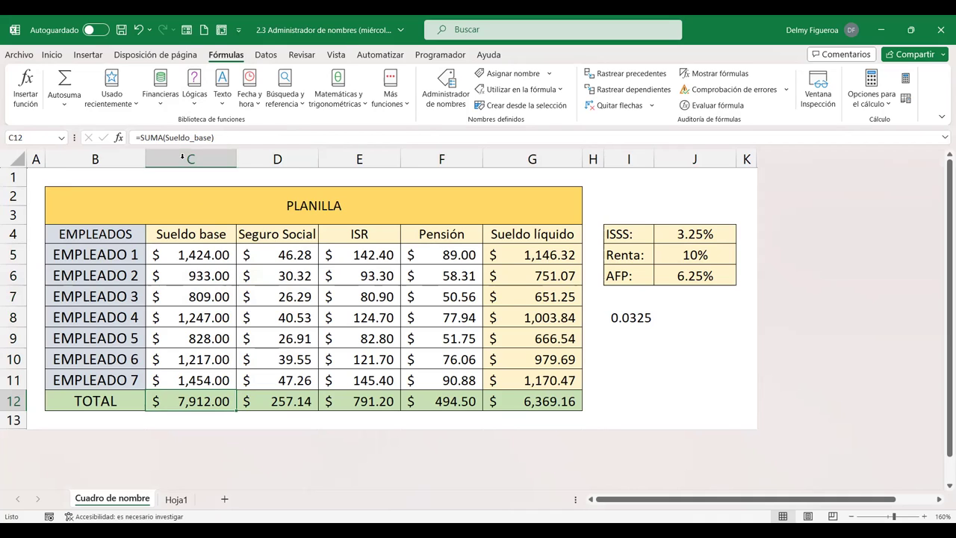
pyautogui.click(62, 138)
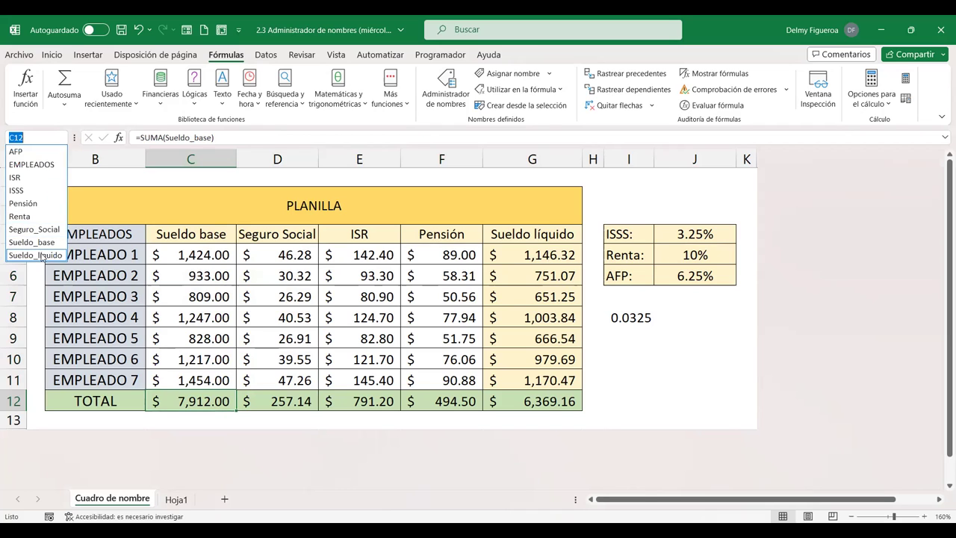
pyautogui.click(42, 256)
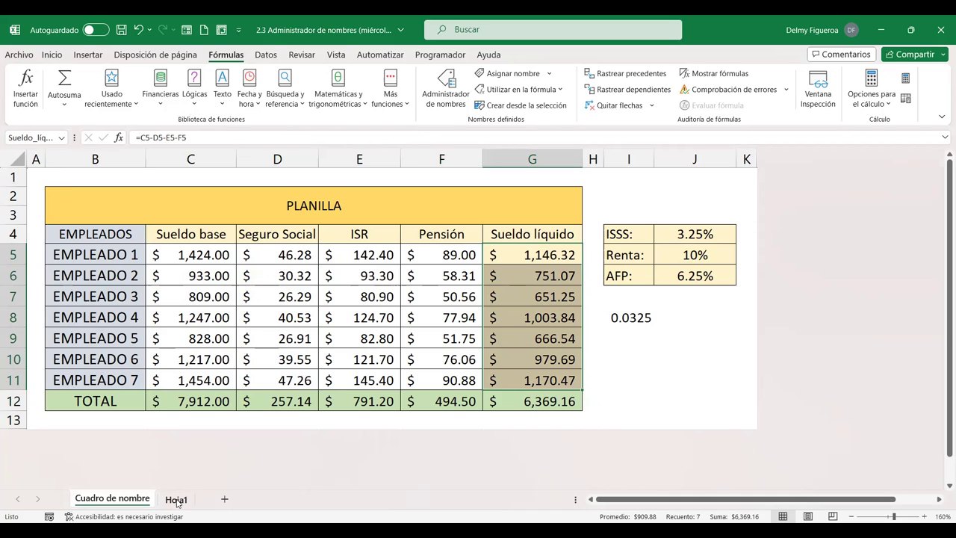
pyautogui.moveTo(101, 234); pyautogui.dragTo(523, 234)
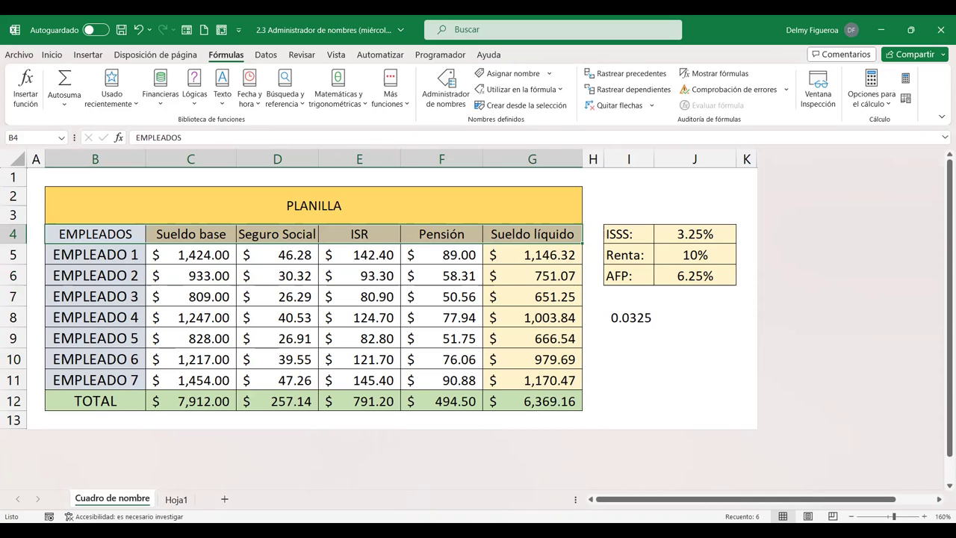
pyautogui.click(177, 501)
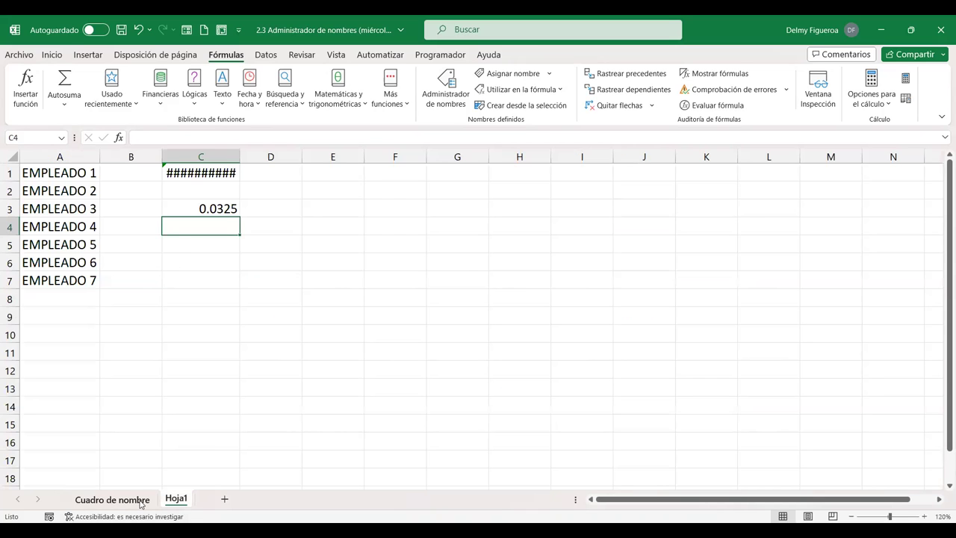
pyautogui.click(16, 156)
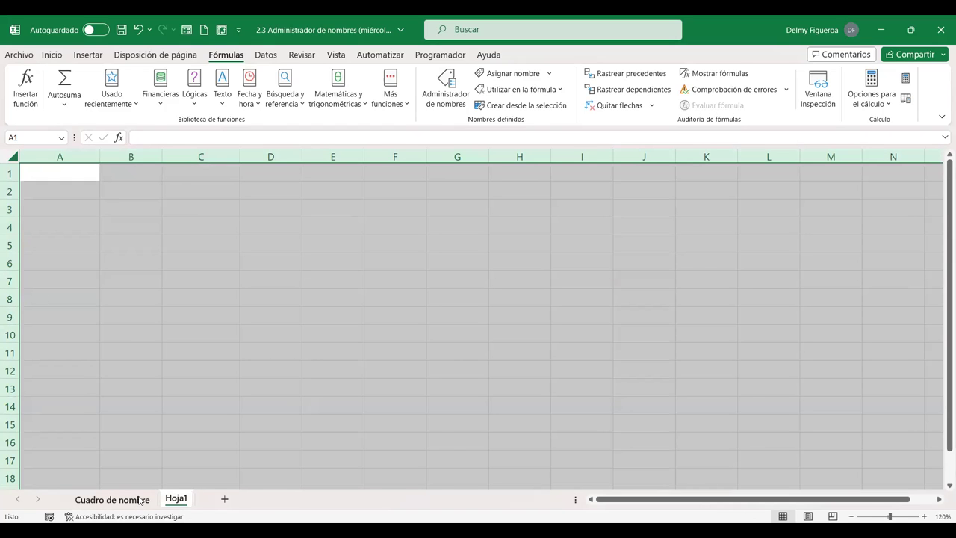
pyautogui.click(112, 499)
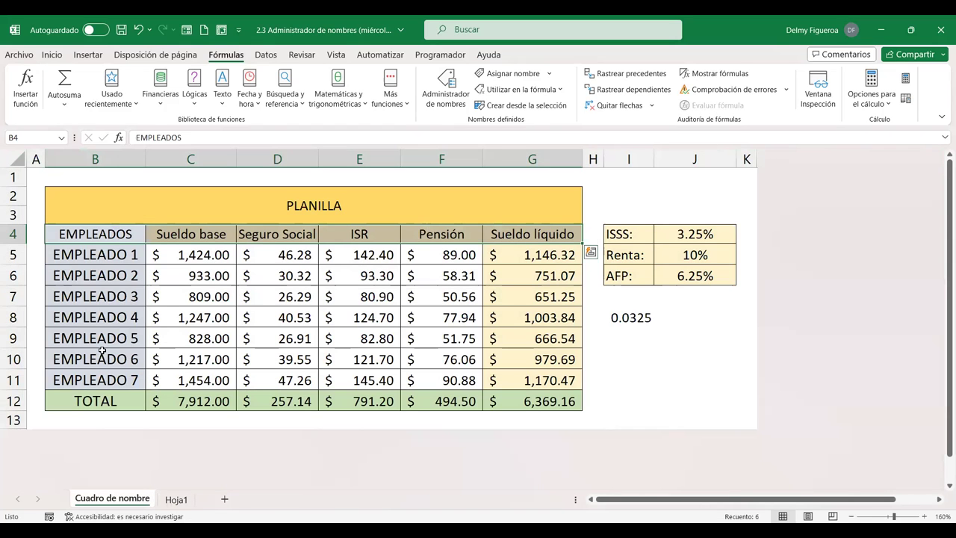
# - Select the header row B4:G4 and type the name Planilla in the Name Box
pyautogui.click(177, 500)
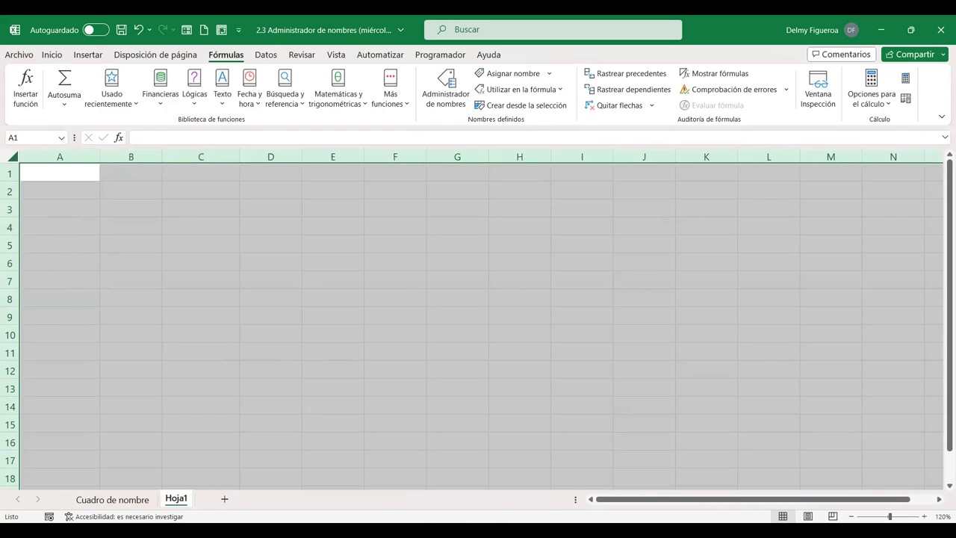
pyautogui.click(112, 500)
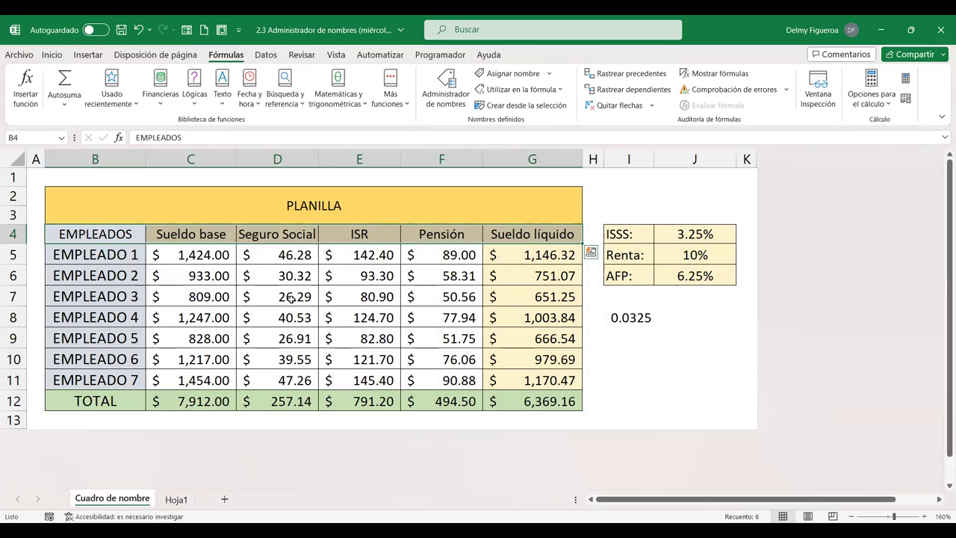
pyautogui.moveTo(127, 232); pyautogui.dragTo(525, 234)
pyautogui.click(49, 134)
pyautogui.write('Planilla')
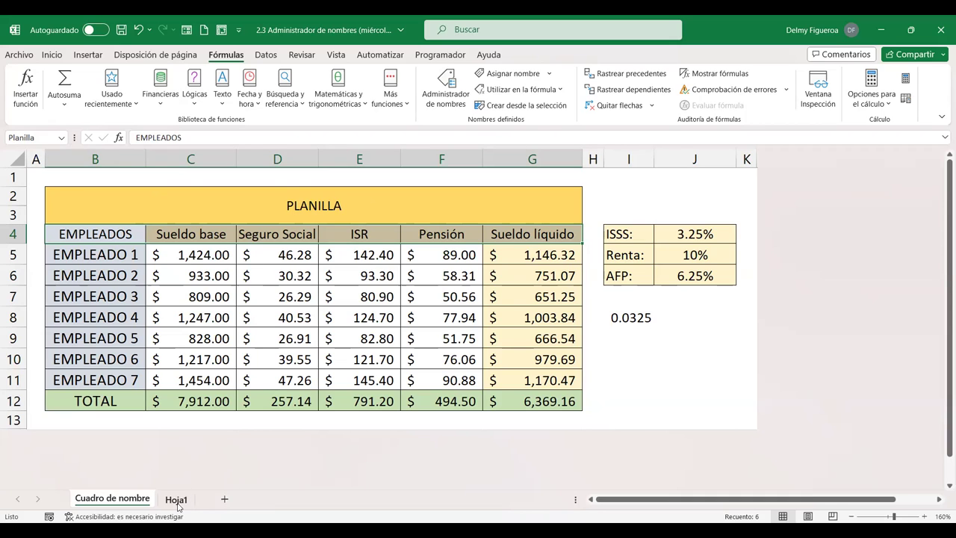
# - On Hoja1, enter =Planilla in B4 to display the payroll headers
pyautogui.click(176, 499)
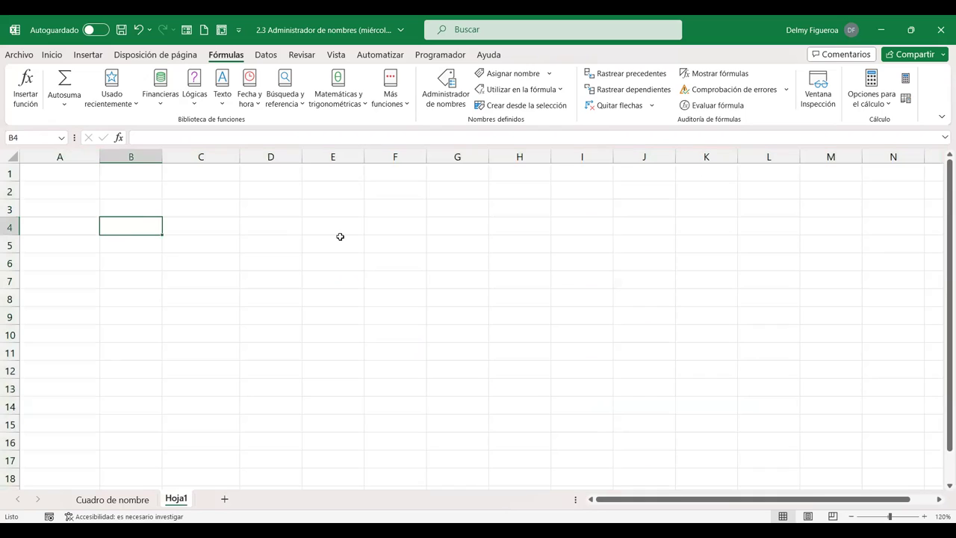
pyautogui.write('=')
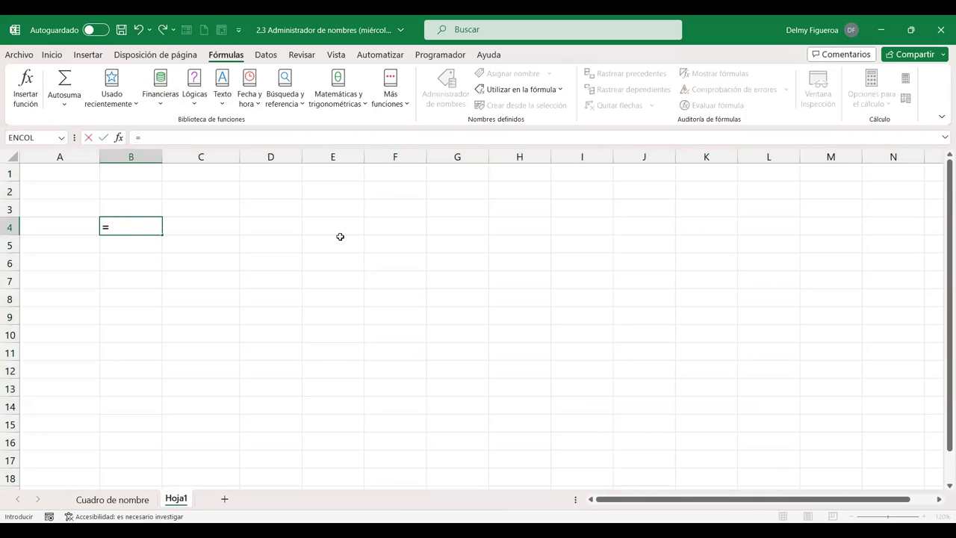
pyautogui.write('plan')
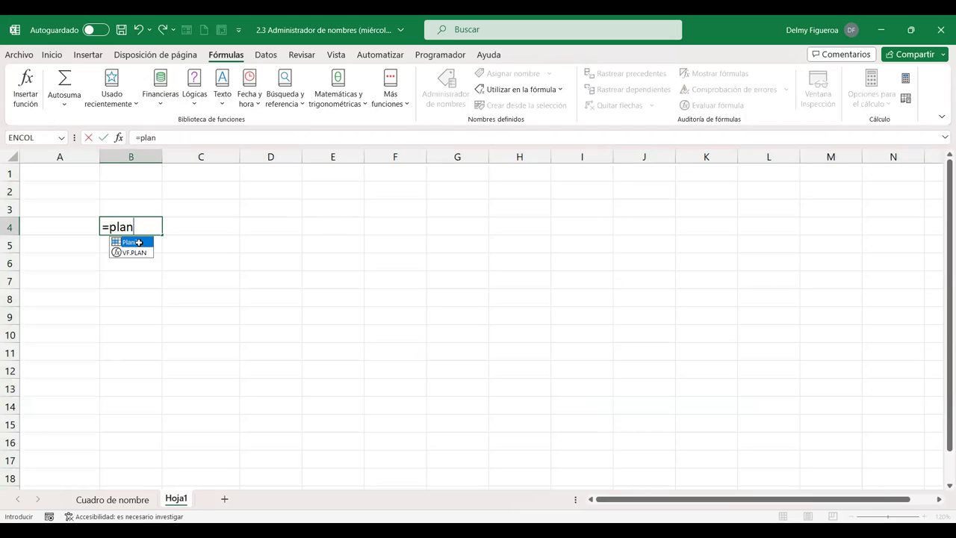
pyautogui.doubleClick(138, 243)
pyautogui.press('Return')
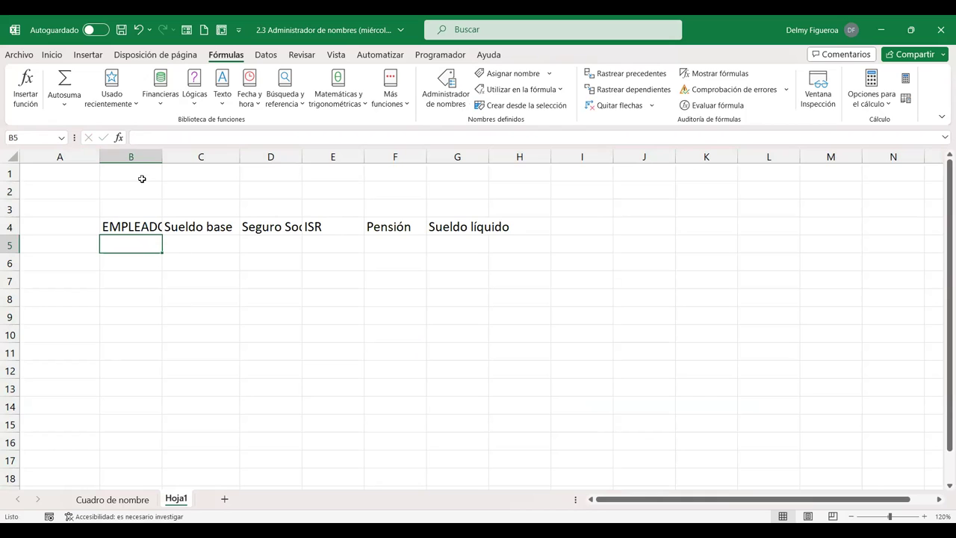
# - Autofit columns B through H, then return to the Cuadro de nombre sheet
pyautogui.click(158, 158)
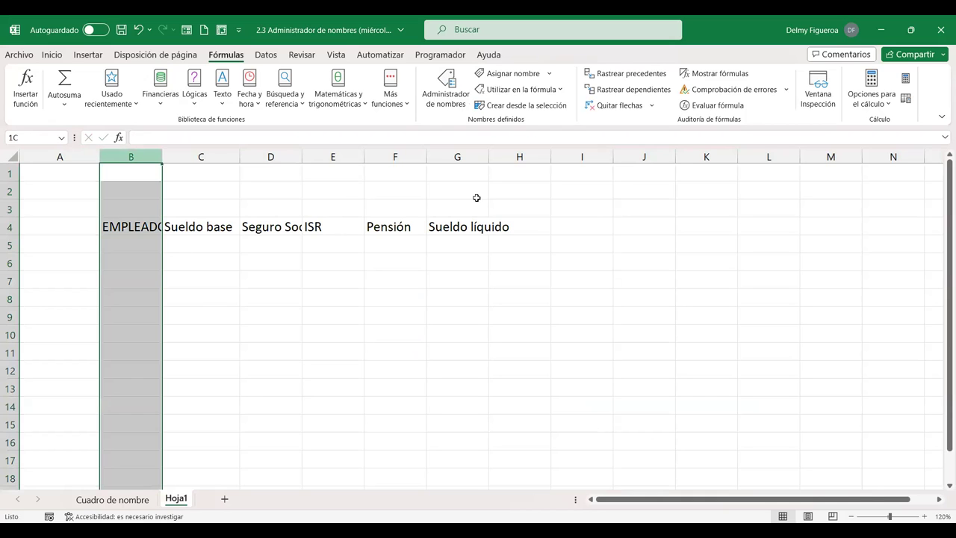
pyautogui.keyDown('shift'); pyautogui.click(491, 158); pyautogui.keyUp('shift')
pyautogui.doubleClick(490, 157)
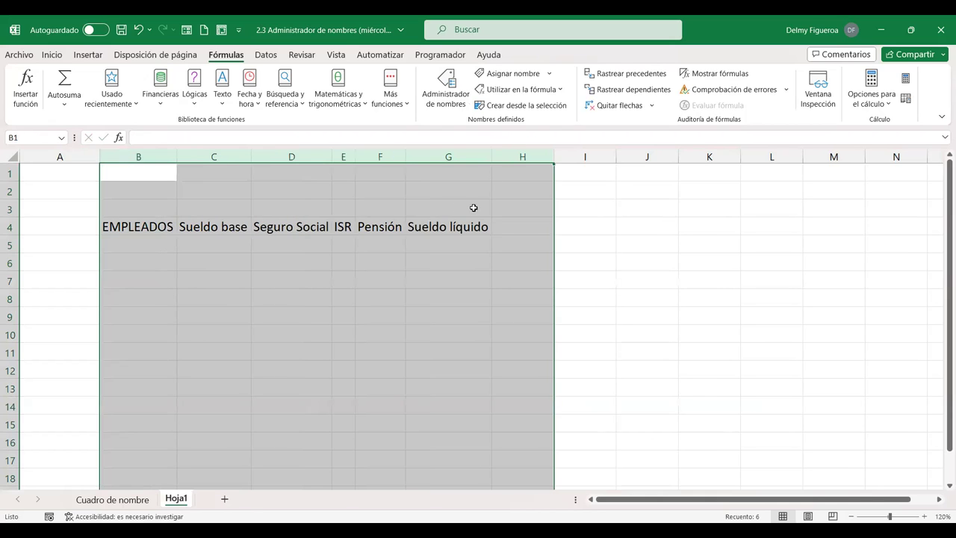
pyautogui.click(277, 248)
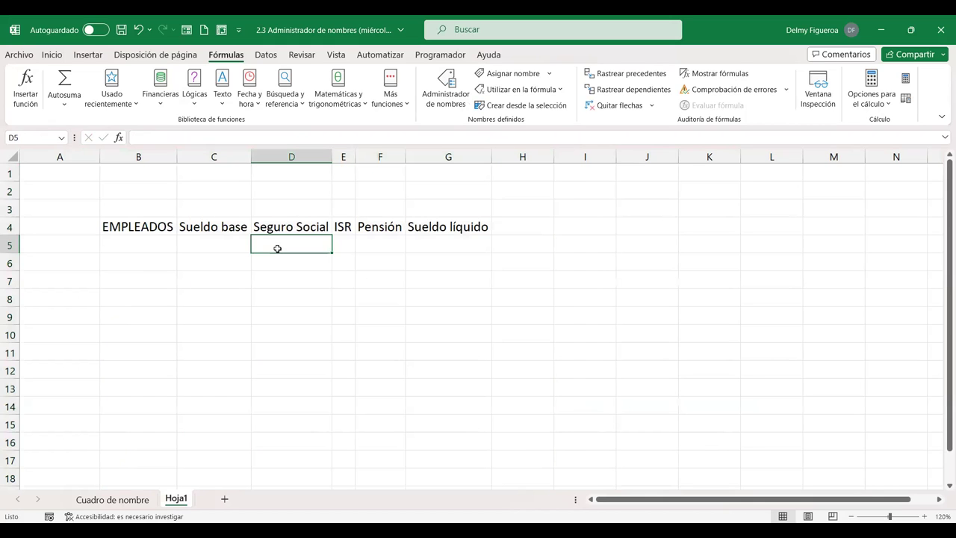
pyautogui.click(112, 499)
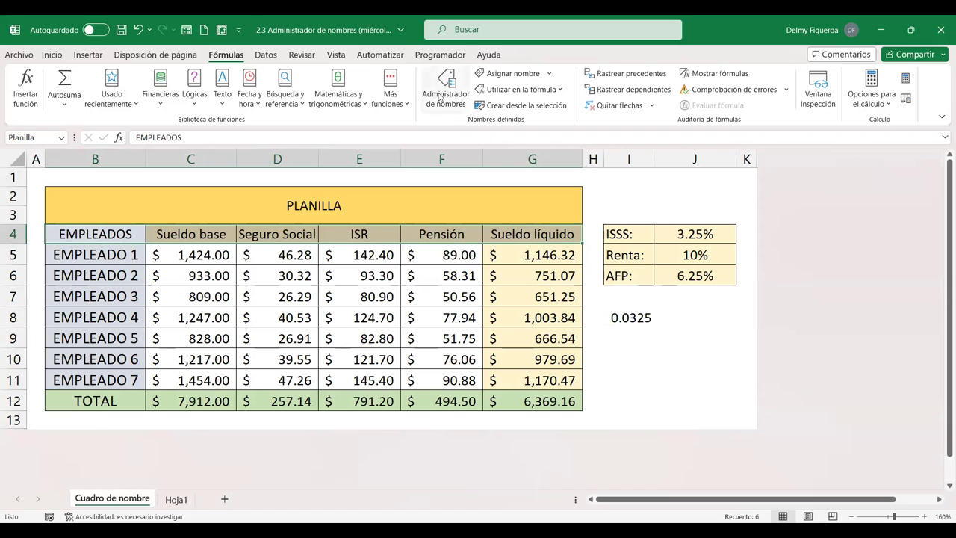
# - Open the Administrador de nombres and start a new name with Nuevo
pyautogui.click(444, 100)
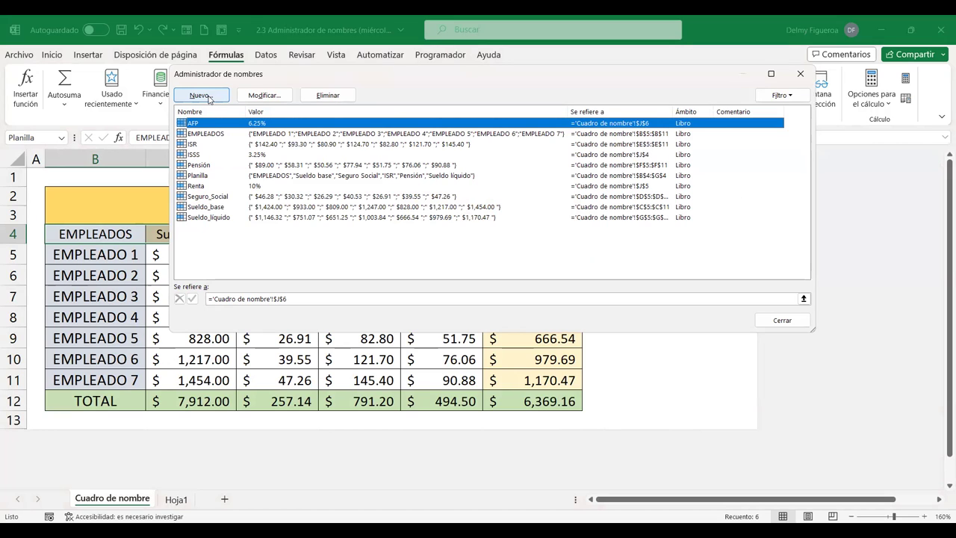
pyautogui.click(210, 99)
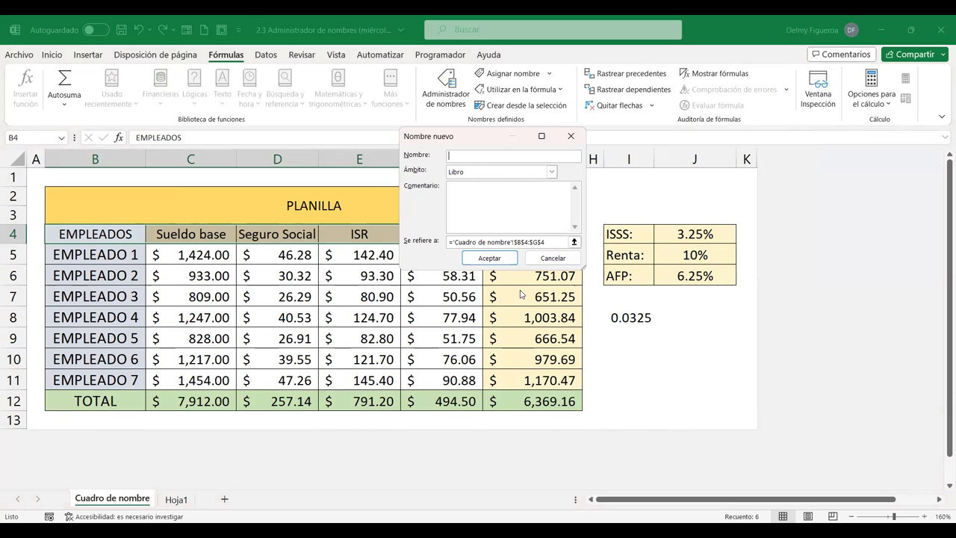
# - Enter Empleado1, without a space, as the new name
pyautogui.write('Empleado')
pyautogui.write(' 1')
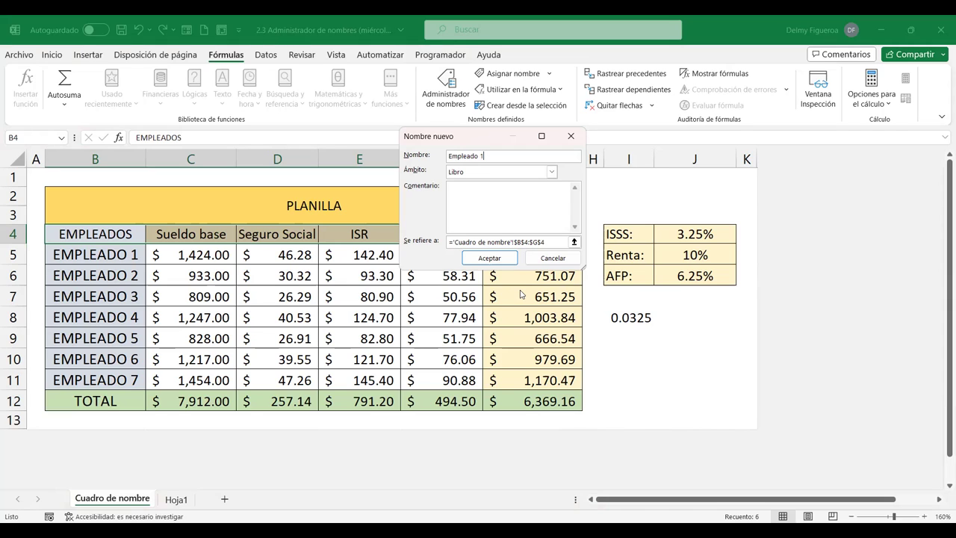
pyautogui.press('BackSpace')
pyautogui.press('BackSpace')
pyautogui.write('1')
# - Set the Ámbito of the Empleado1 name to Hoja1
pyautogui.click(552, 173)
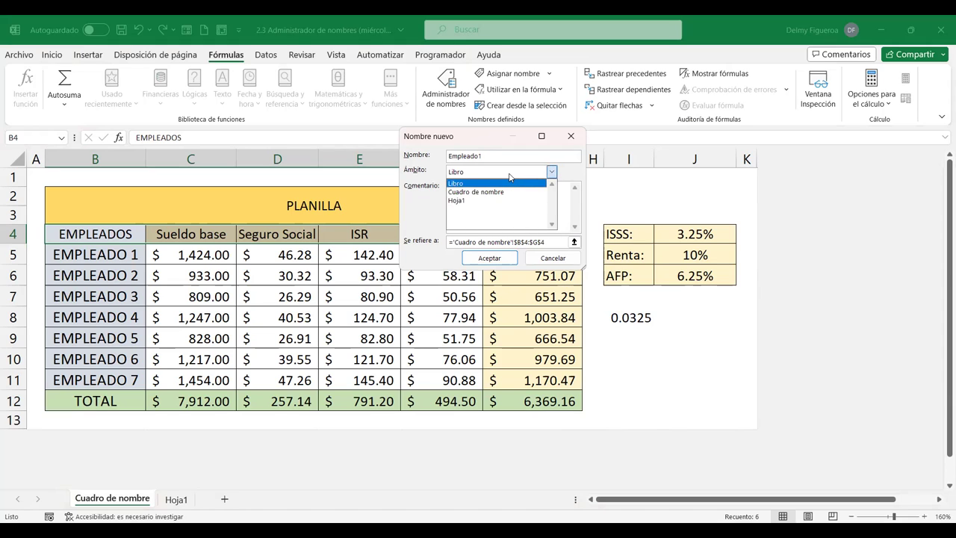
pyautogui.click(461, 184)
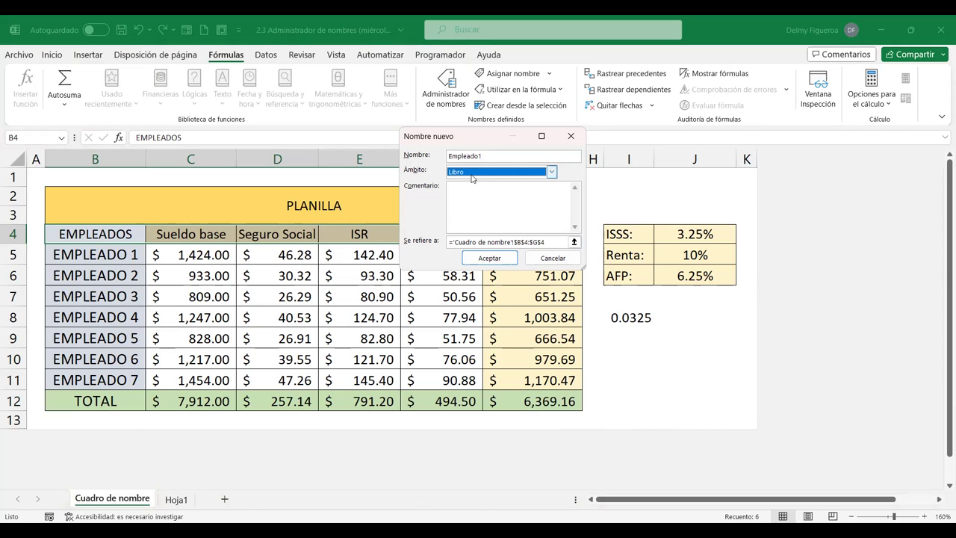
pyautogui.click(552, 173)
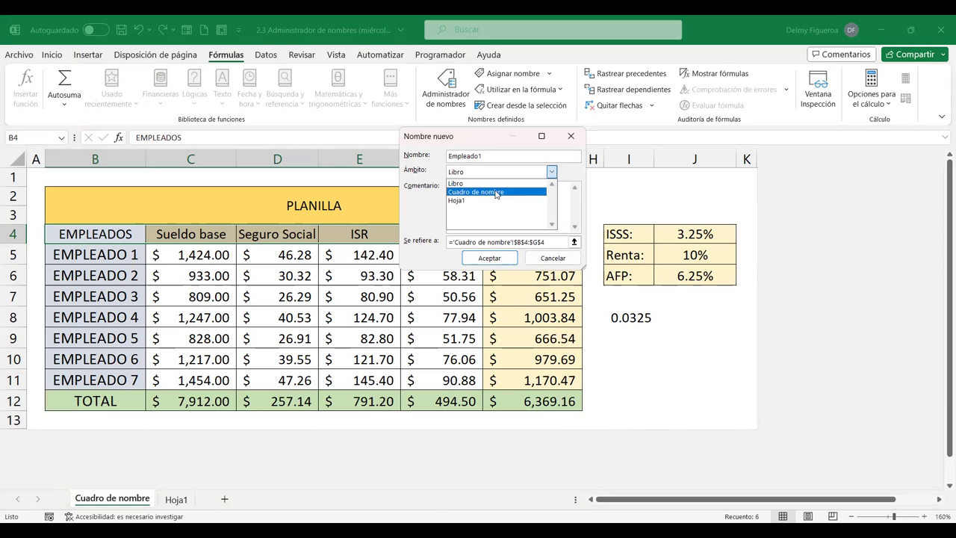
pyautogui.click(496, 192)
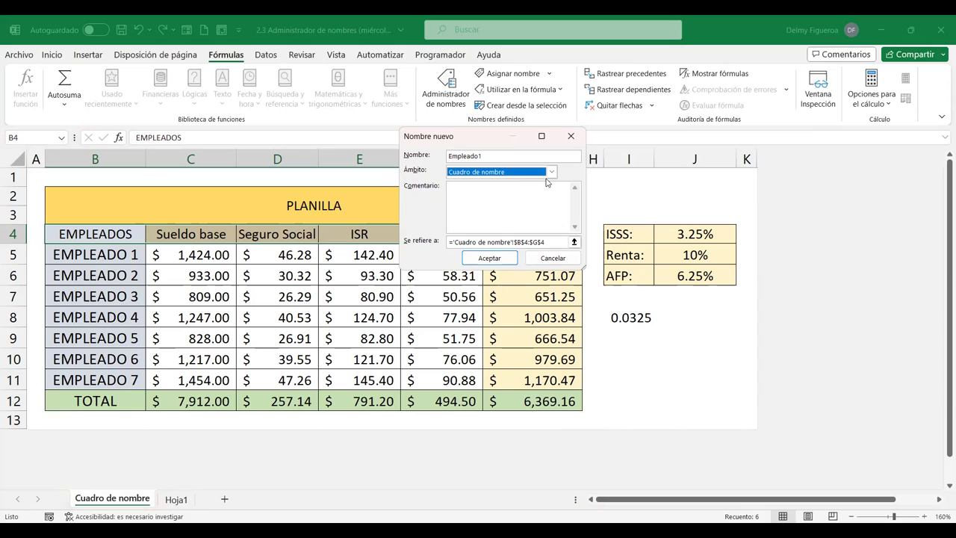
pyautogui.click(552, 171)
pyautogui.click(471, 200)
pyautogui.click(476, 199)
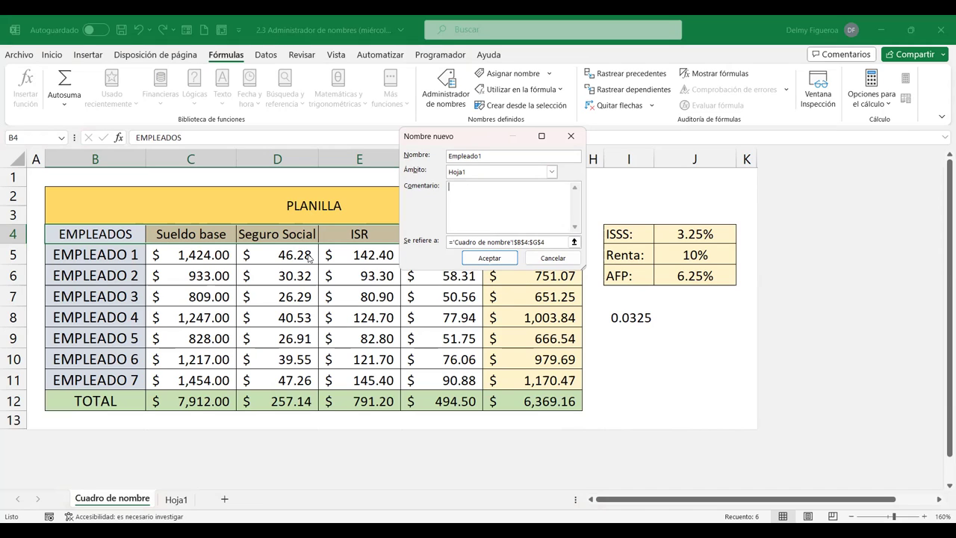
# - Point Empleado1 at C5:G5, the first employee's amounts, and accept the new name
pyautogui.click(554, 243)
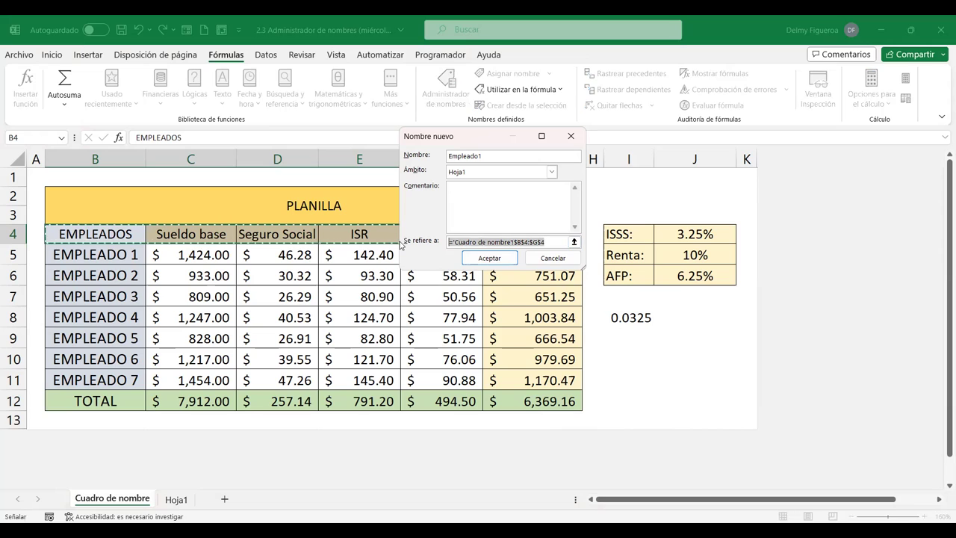
pyautogui.press('BackSpace')
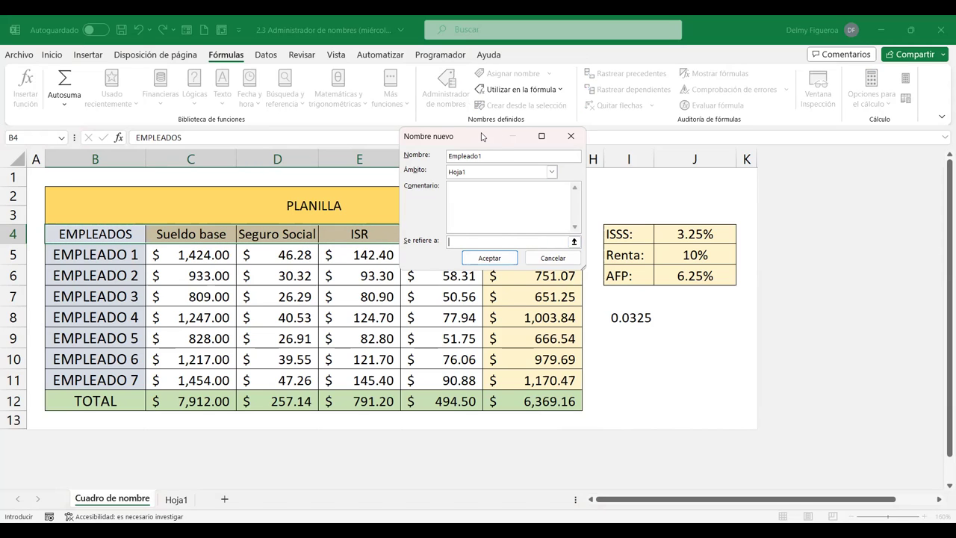
pyautogui.moveTo(482, 136); pyautogui.dragTo(459, 81)
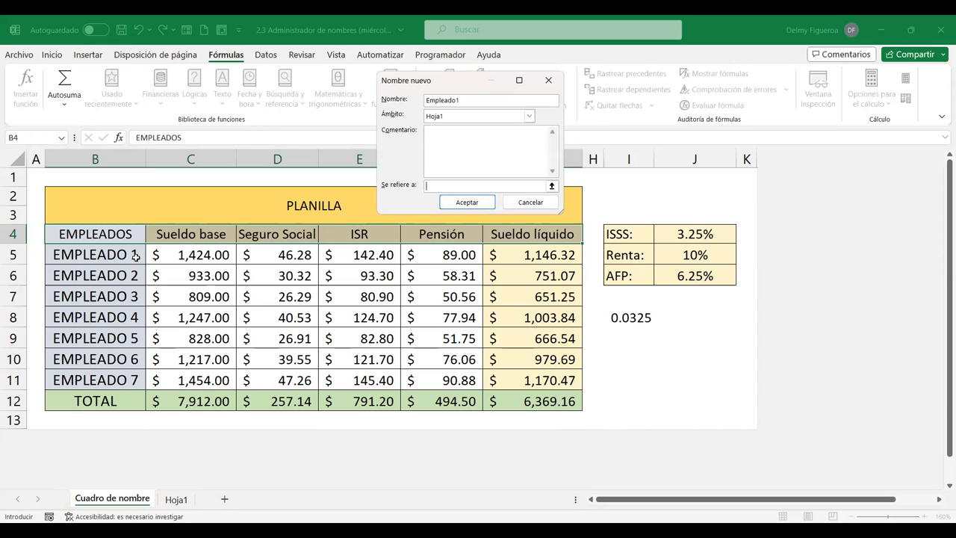
pyautogui.click(205, 255)
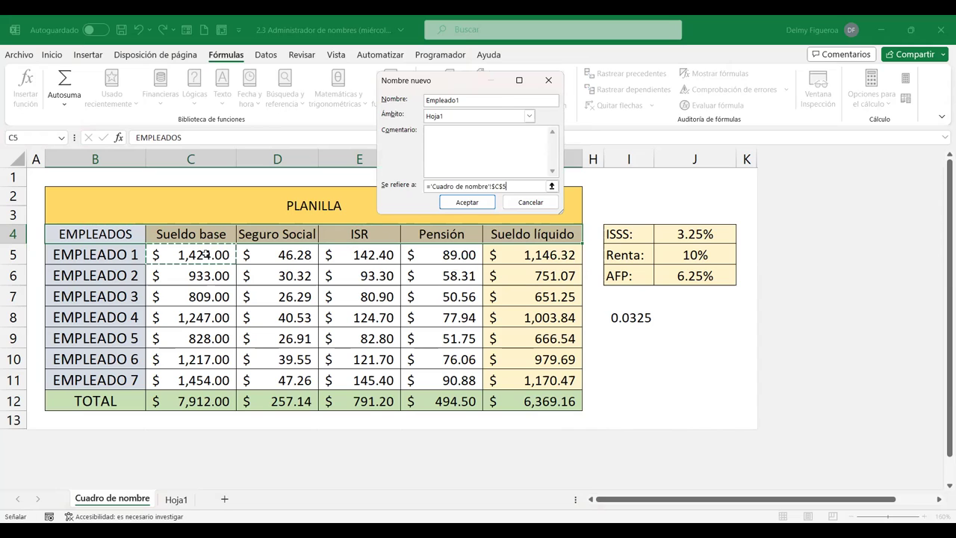
pyautogui.keyDown('shift'); pyautogui.click(536, 255); pyautogui.keyUp('shift')
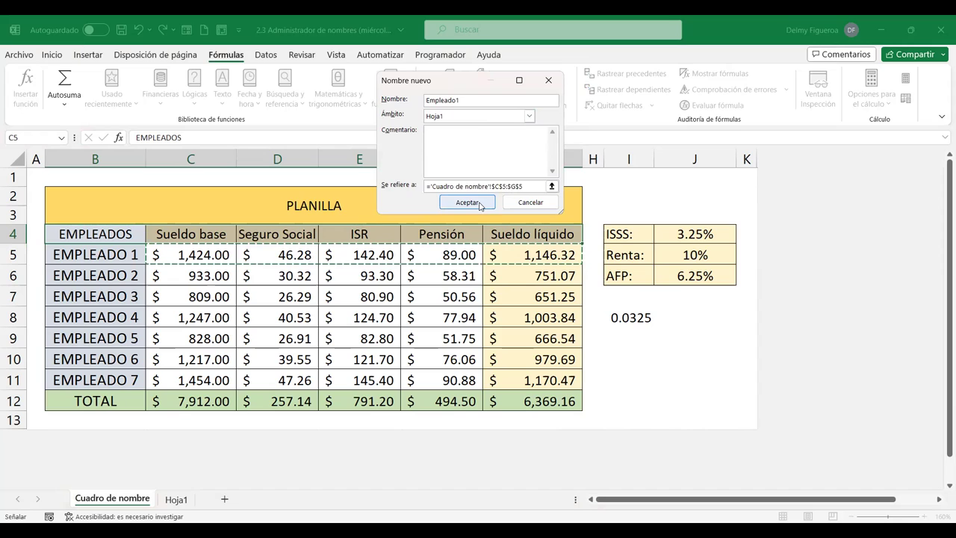
pyautogui.click(468, 202)
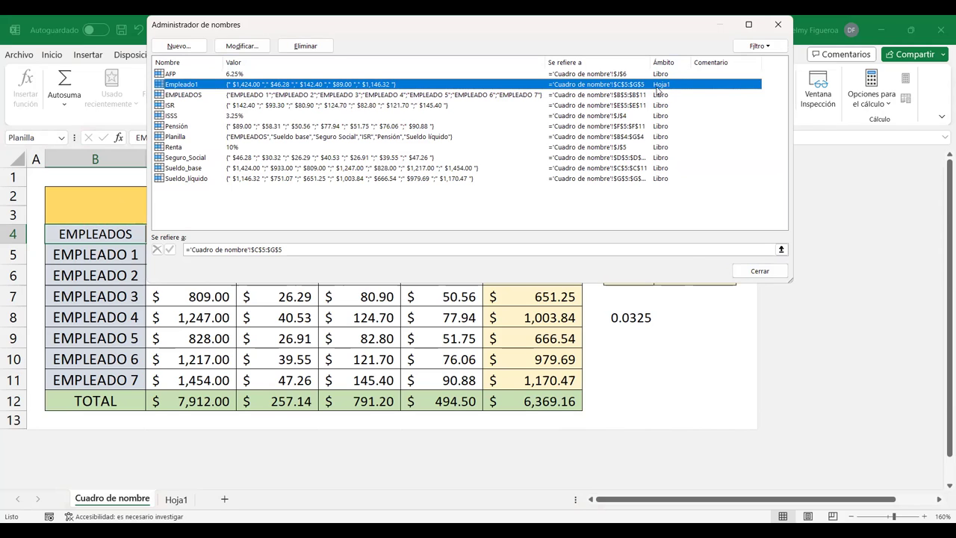
# - Close the Name Manager and unhide the rows below the table at row 13
pyautogui.click(759, 271)
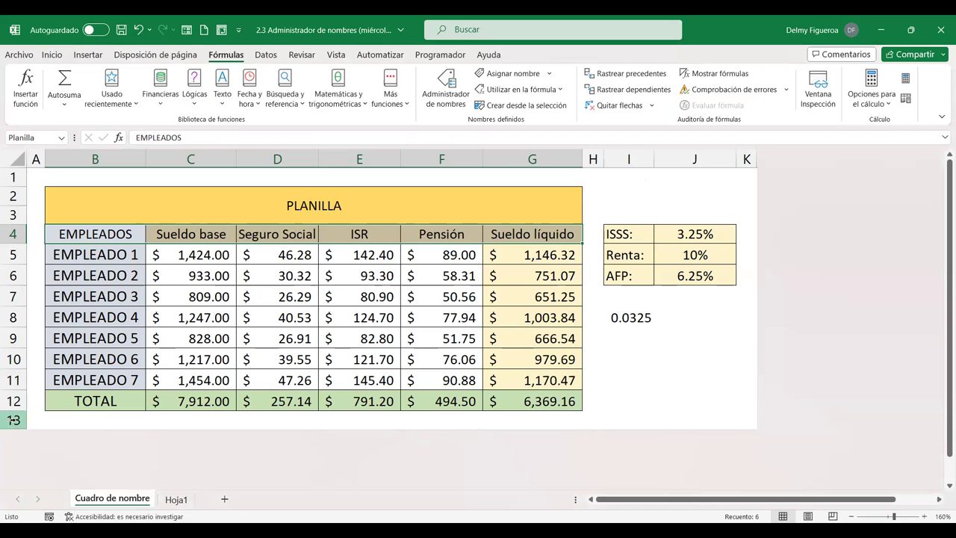
pyautogui.click(13, 421)
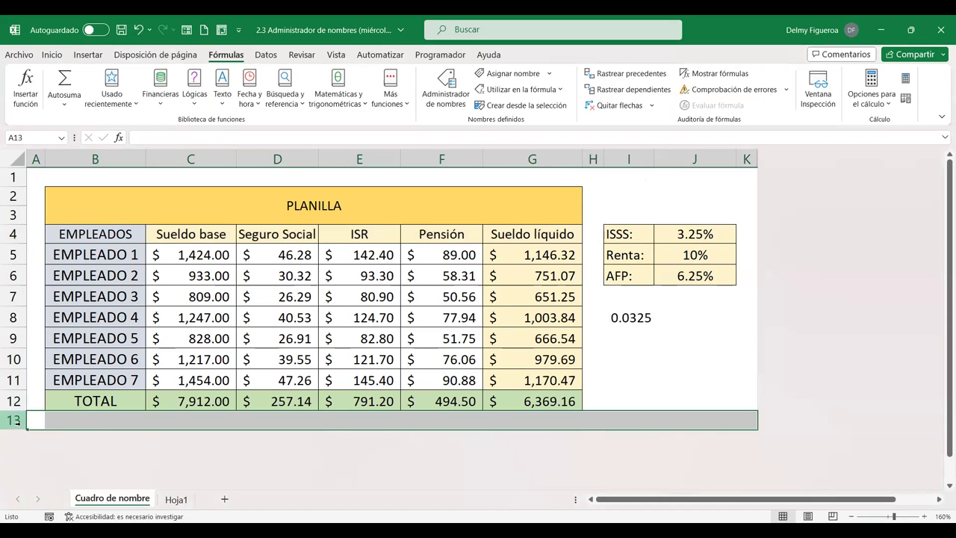
pyautogui.rightClick(14, 421)
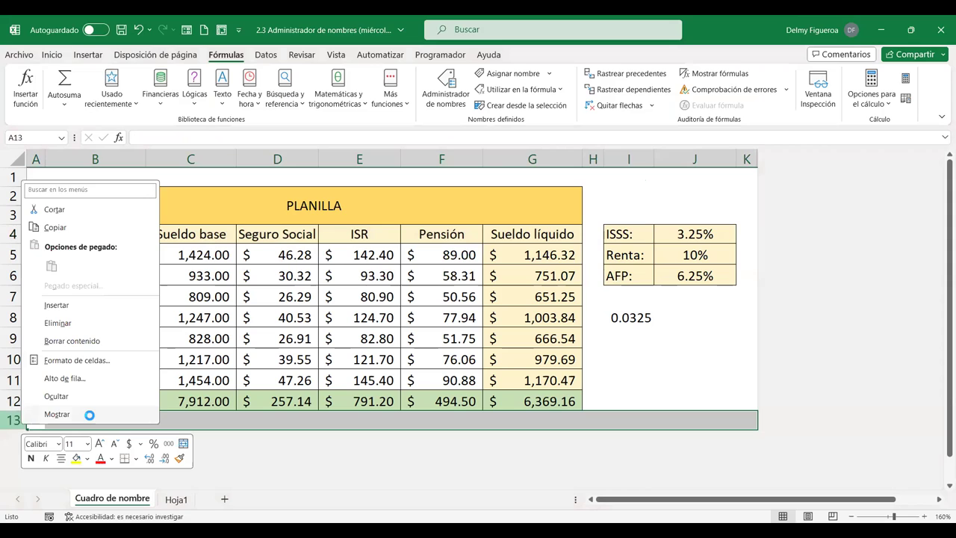
pyautogui.click(90, 416)
# - Start an =empl formula in C15, then cancel it, leaving the cell empty
pyautogui.click(84, 456)
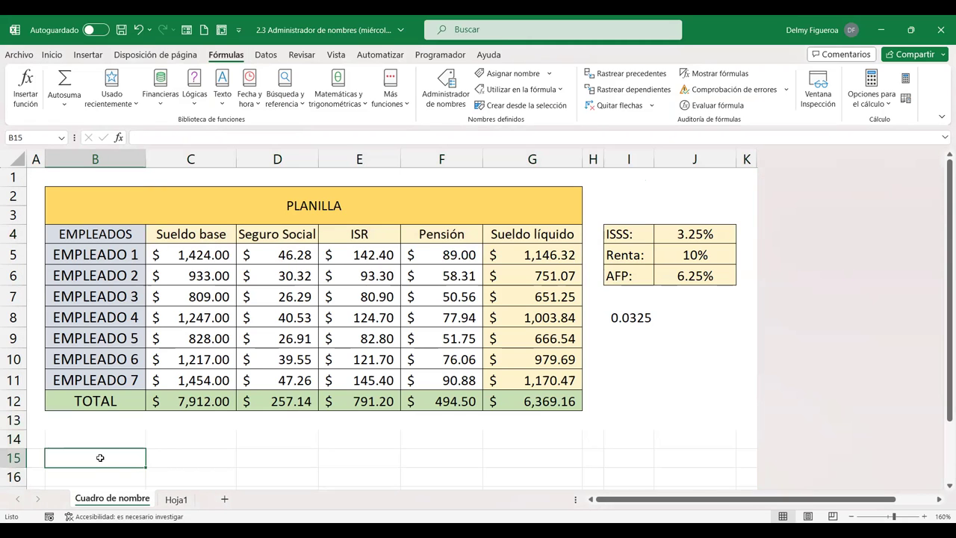
pyautogui.press('Right')
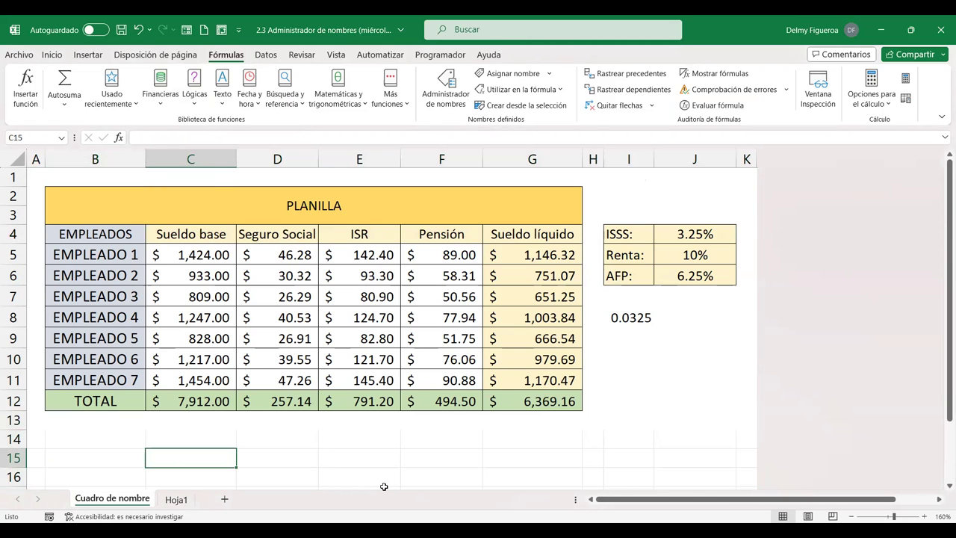
pyautogui.write('=')
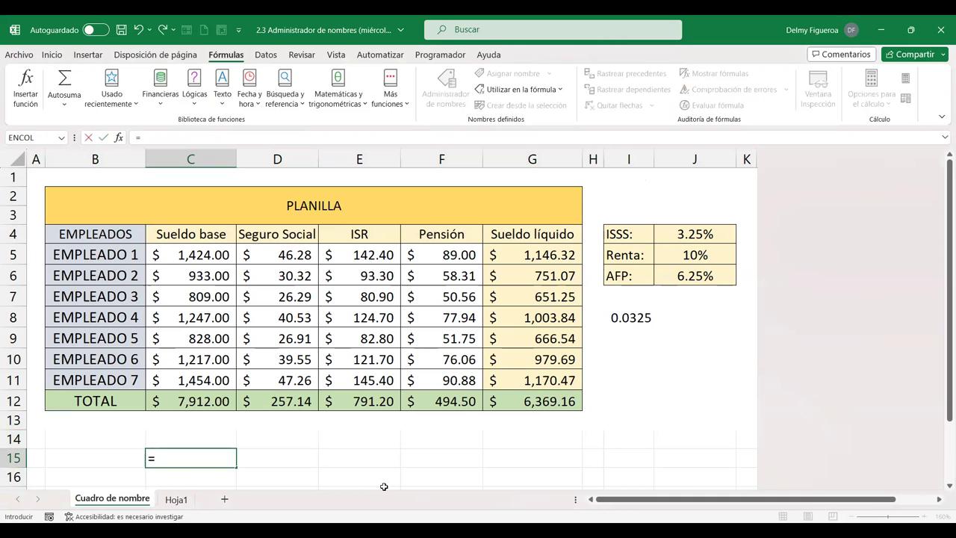
pyautogui.write('empl')
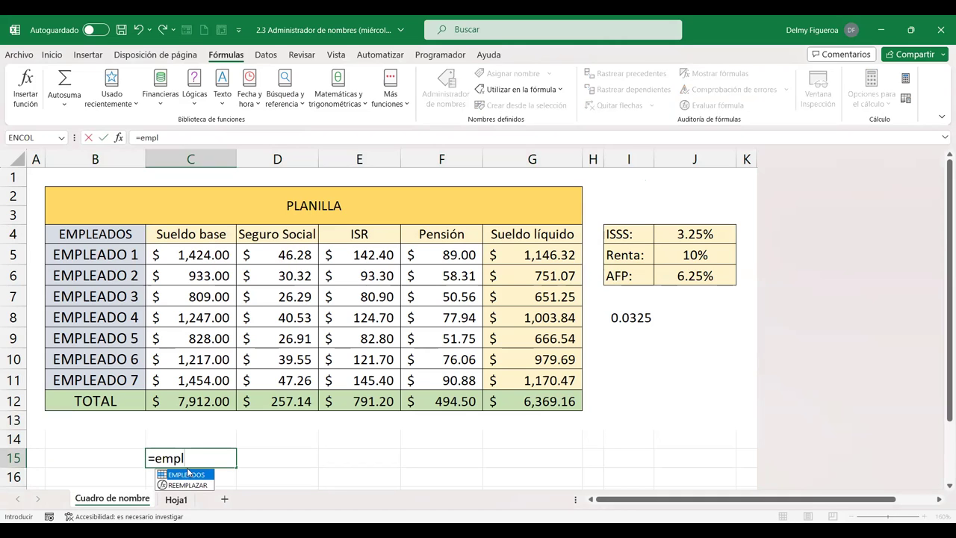
pyautogui.scroll(-1, 290, 403)
pyautogui.scroll(-1, 291, 403)
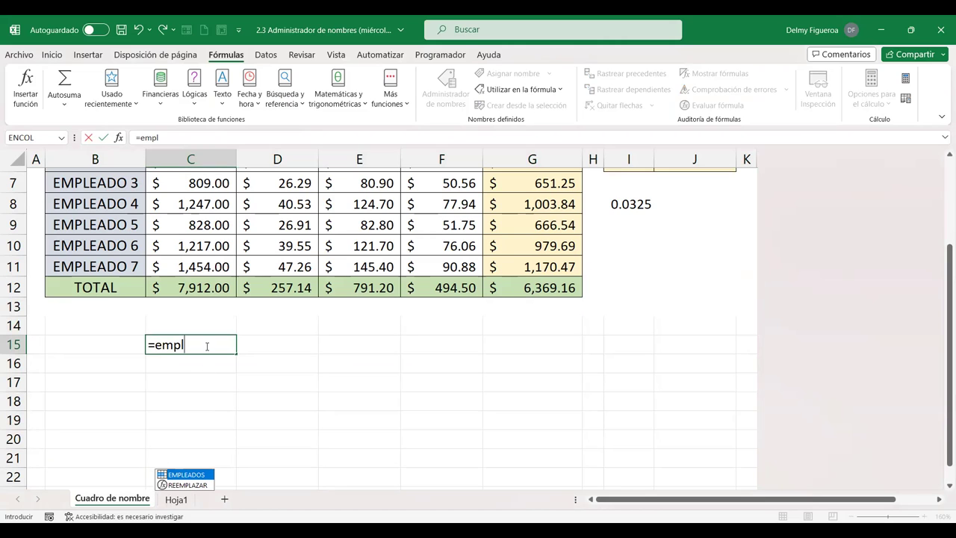
pyautogui.press('Escape')
pyautogui.press('Escape')
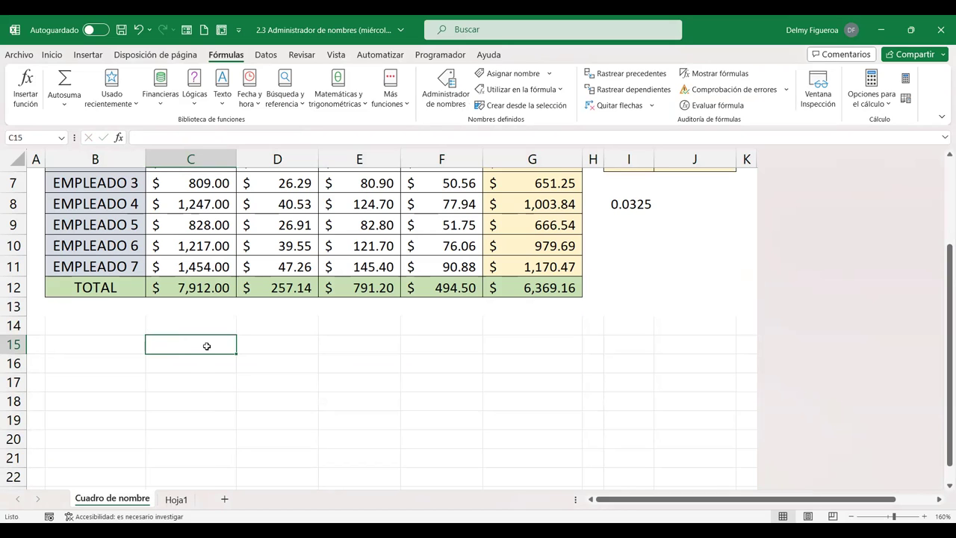
# - Enter =Empleado1 in Hoja1 cell B6 so row 6 spills 1424, 46.28, 142.4, 89 and 1146.3
pyautogui.click(176, 499)
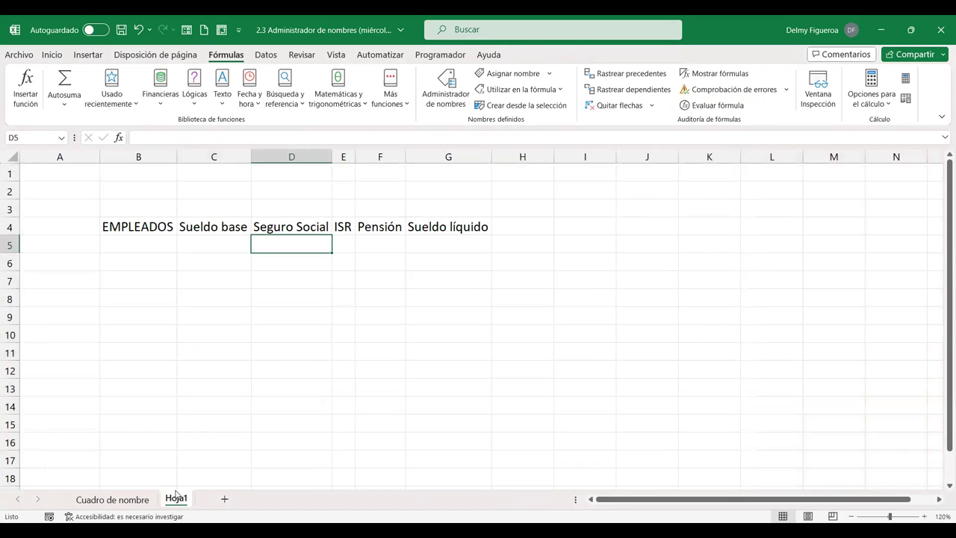
pyautogui.click(127, 261)
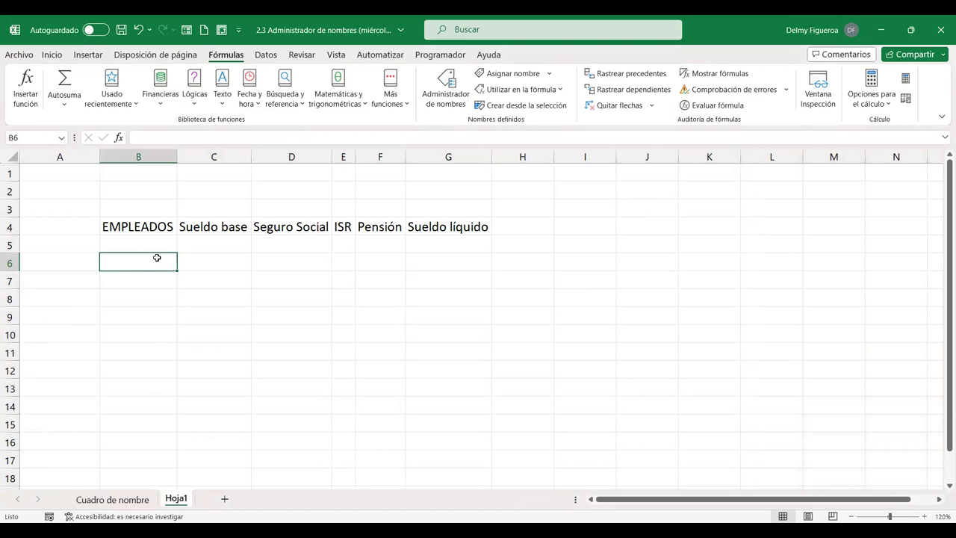
pyautogui.write('=e')
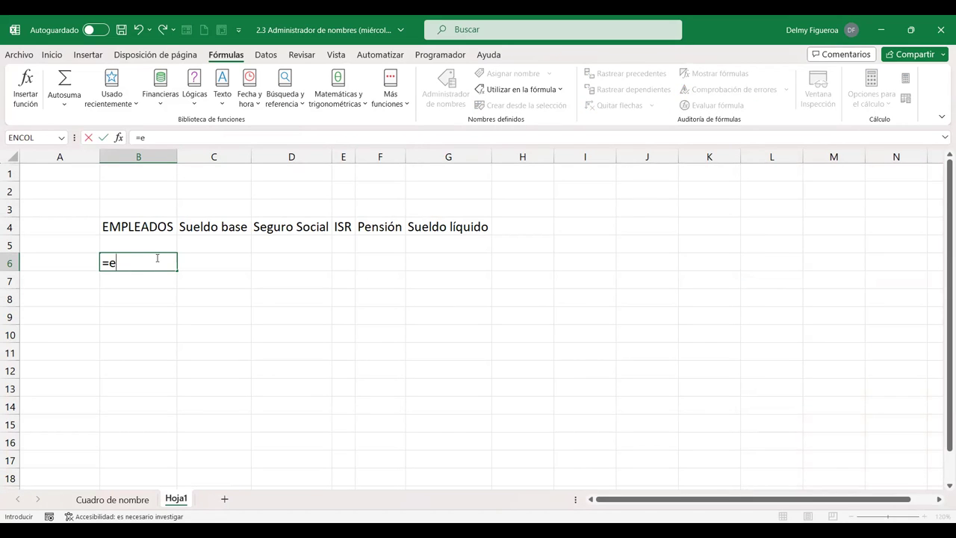
pyautogui.write('mple')
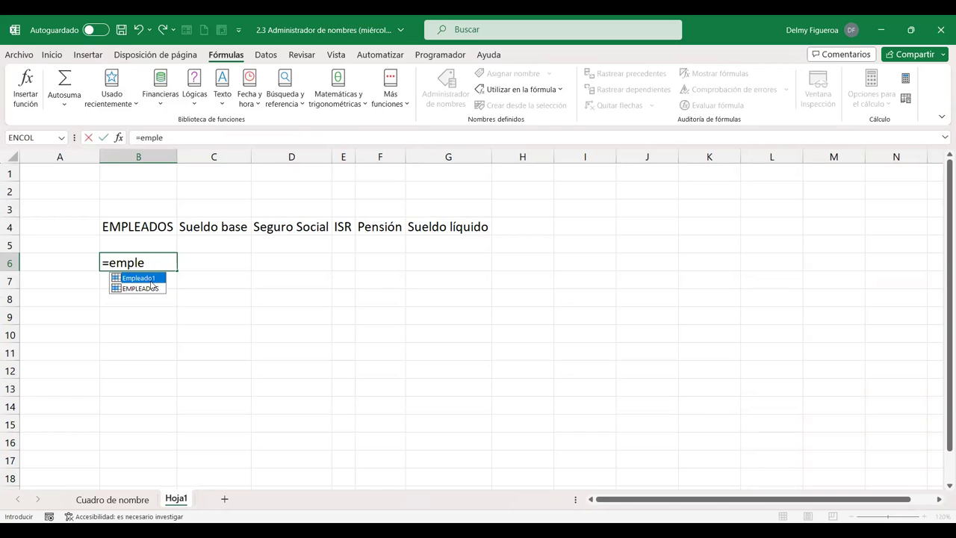
pyautogui.press('Tab')
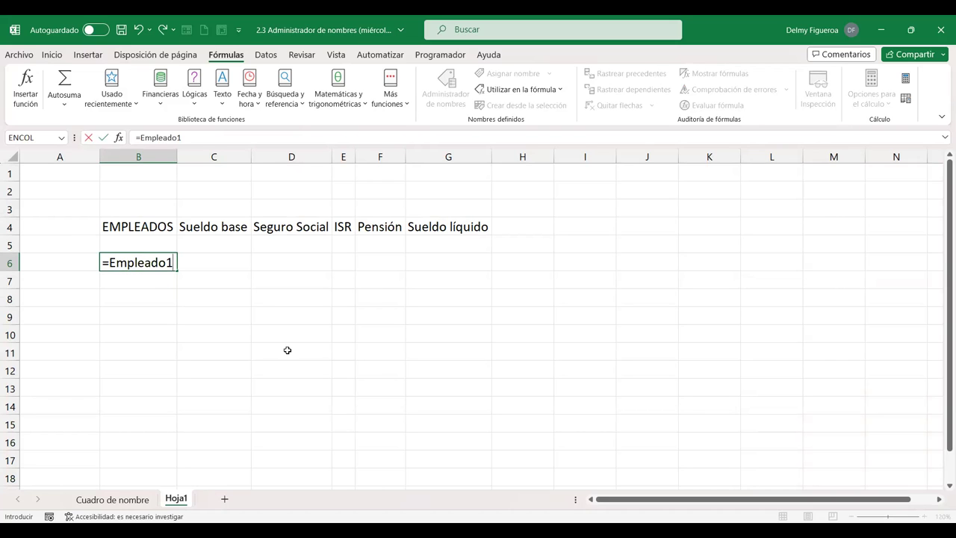
pyautogui.press('Return')
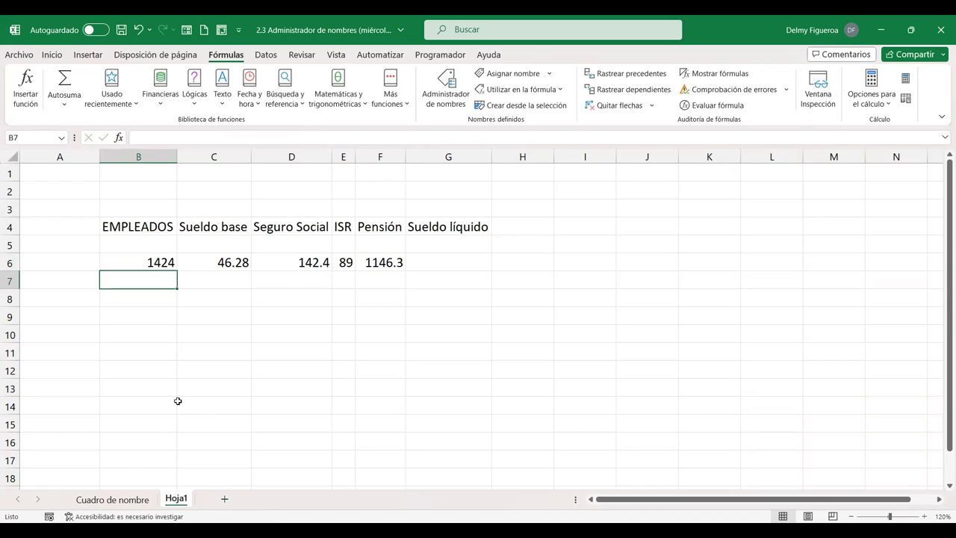
# - In Name Manager, check that the AFP name refers to cell J6, then close Editar nombre unchanged
pyautogui.click(446, 103)
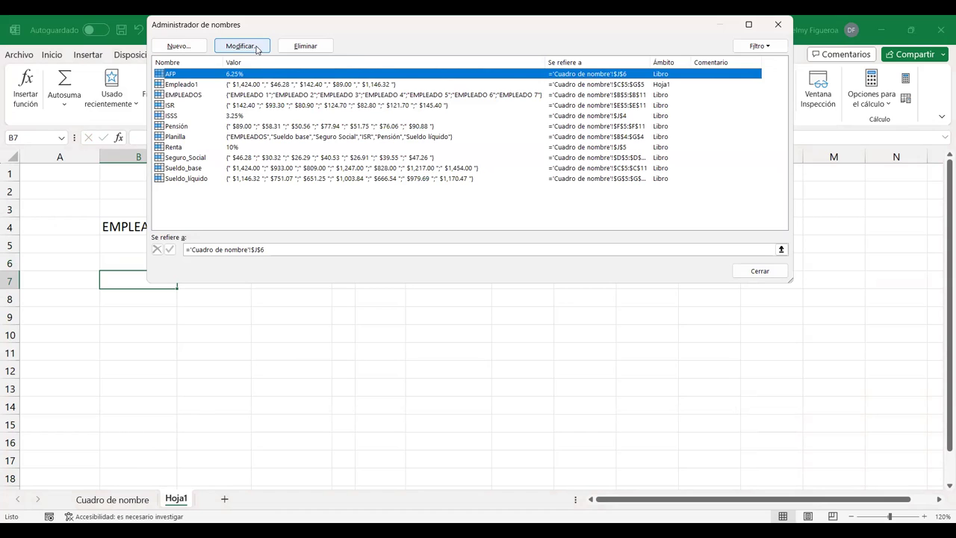
pyautogui.click(256, 48)
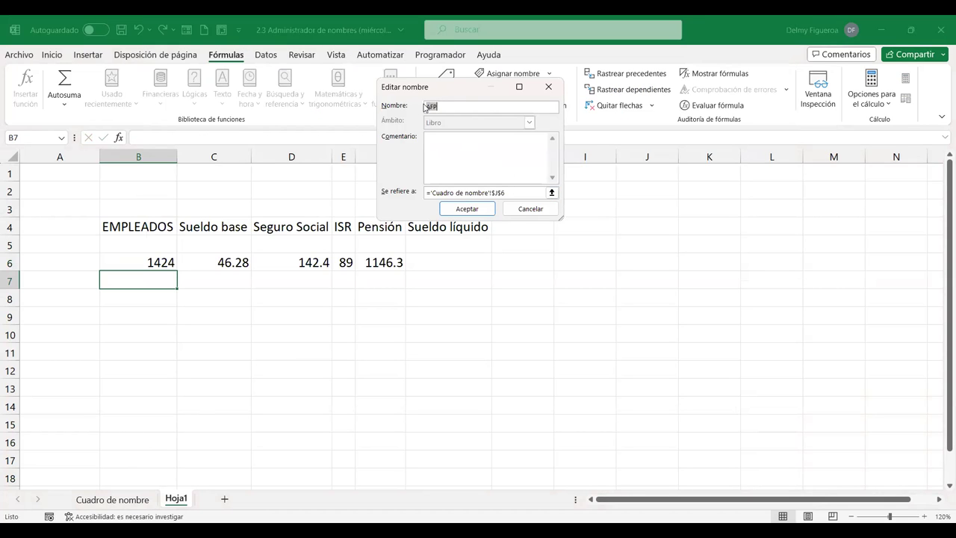
pyautogui.click(446, 103)
pyautogui.click(513, 192)
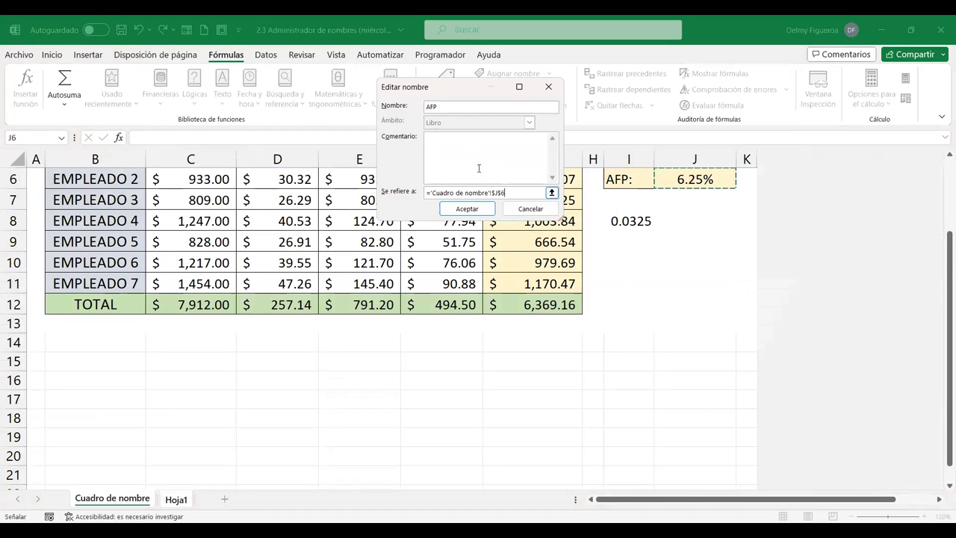
pyautogui.click(531, 211)
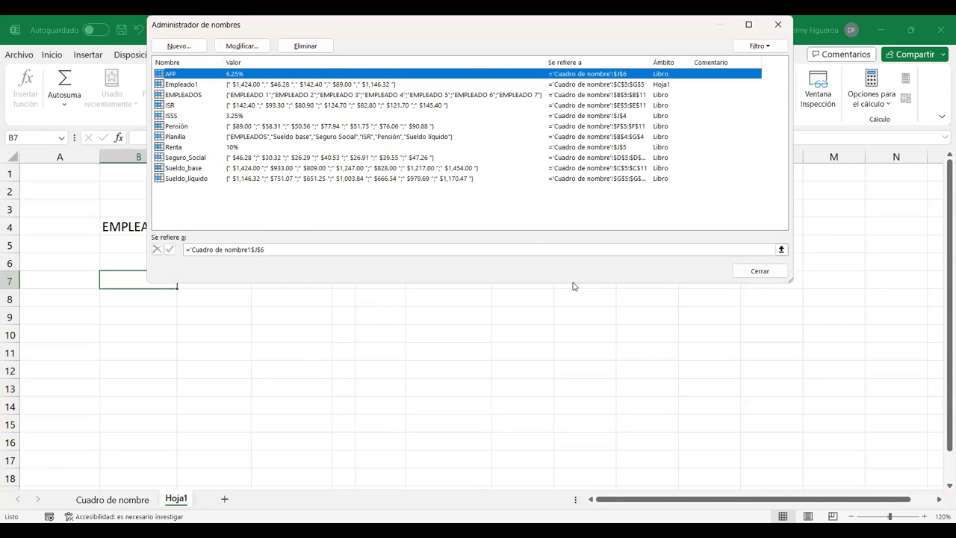
# - Check that Renta refers to J5 at 10%, clear the names filter, and reopen the Filtro options
pyautogui.click(292, 148)
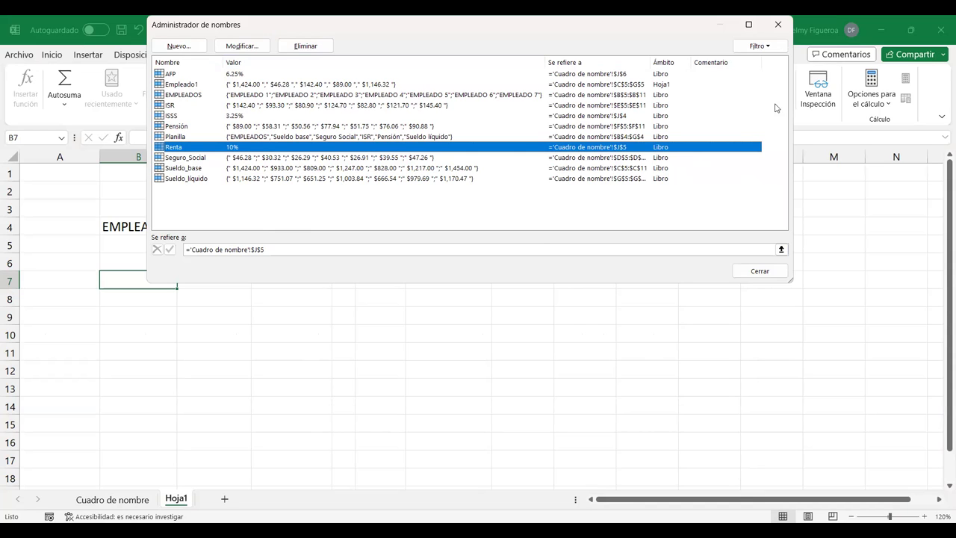
pyautogui.click(776, 46)
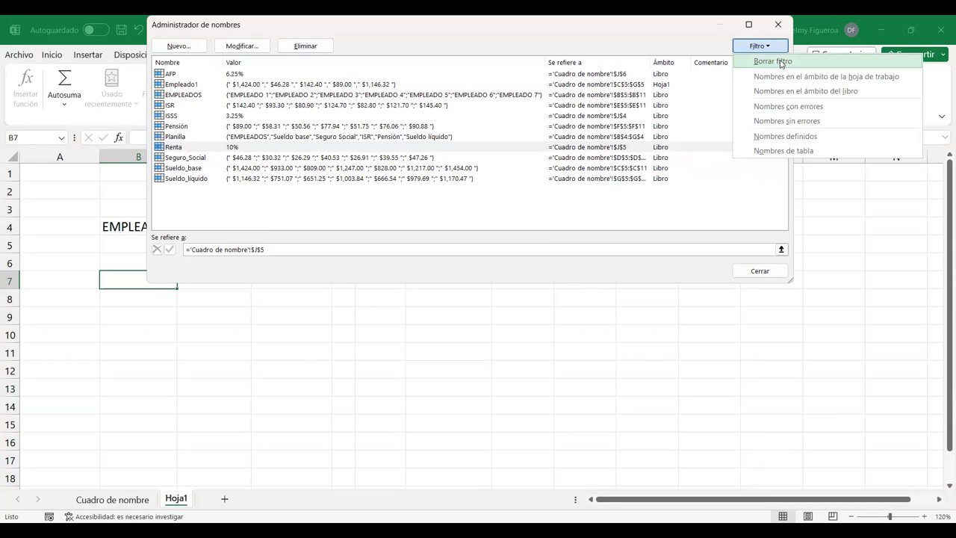
pyautogui.click(780, 64)
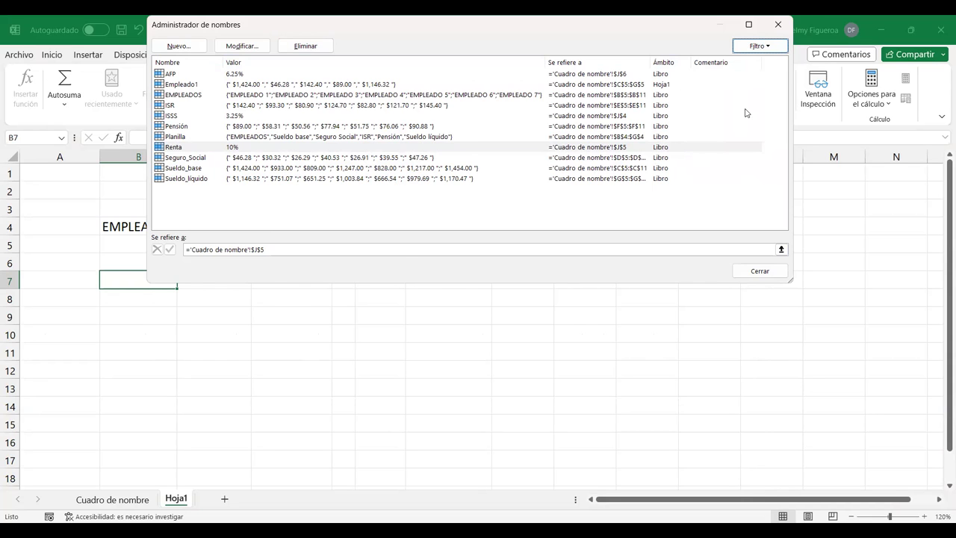
pyautogui.click(770, 133)
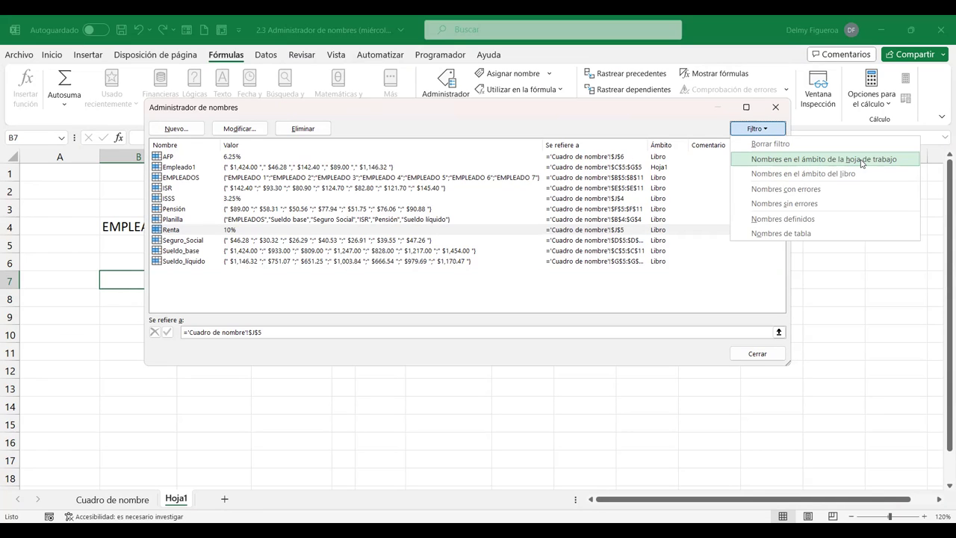
# - Filter the names by worksheet scope, workbook scope, then names with errors, and close Name Manager
pyautogui.click(861, 161)
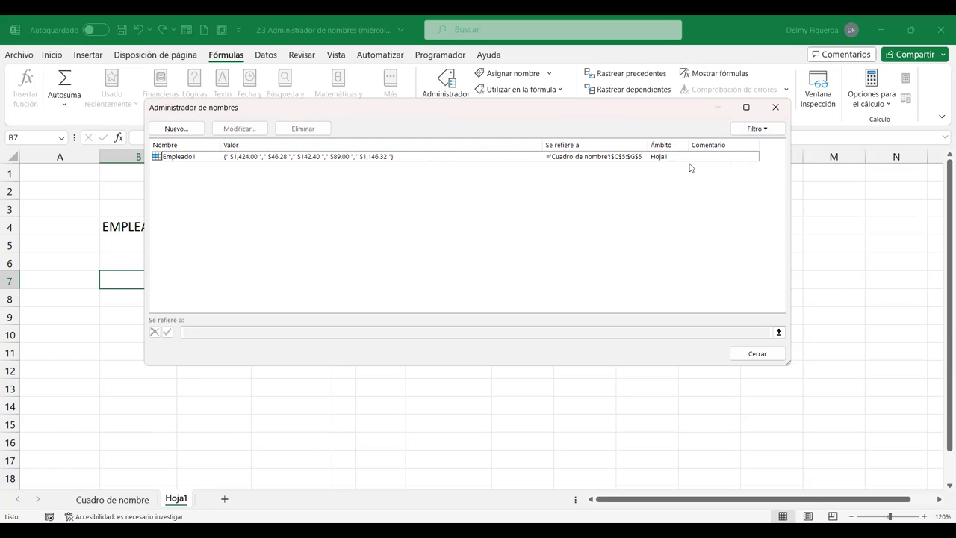
pyautogui.click(763, 130)
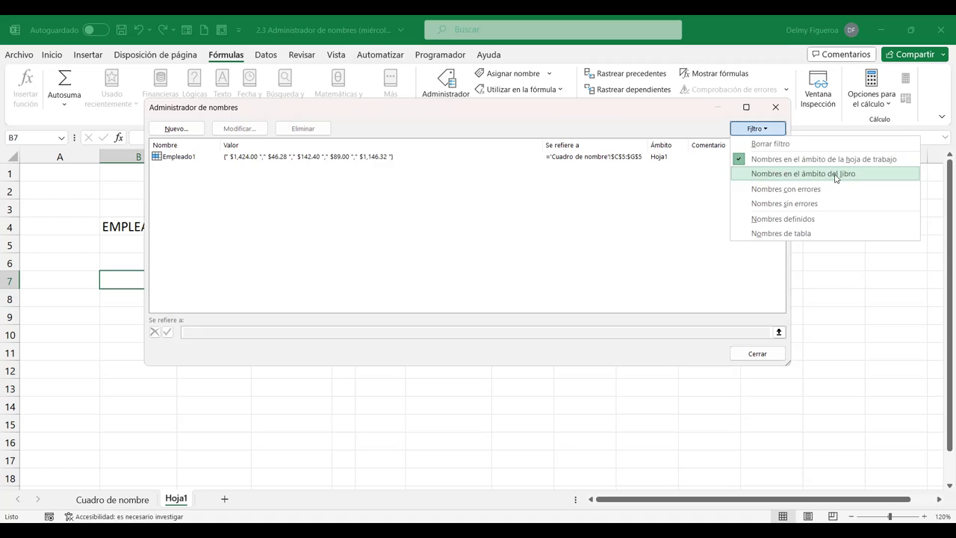
pyautogui.click(836, 178)
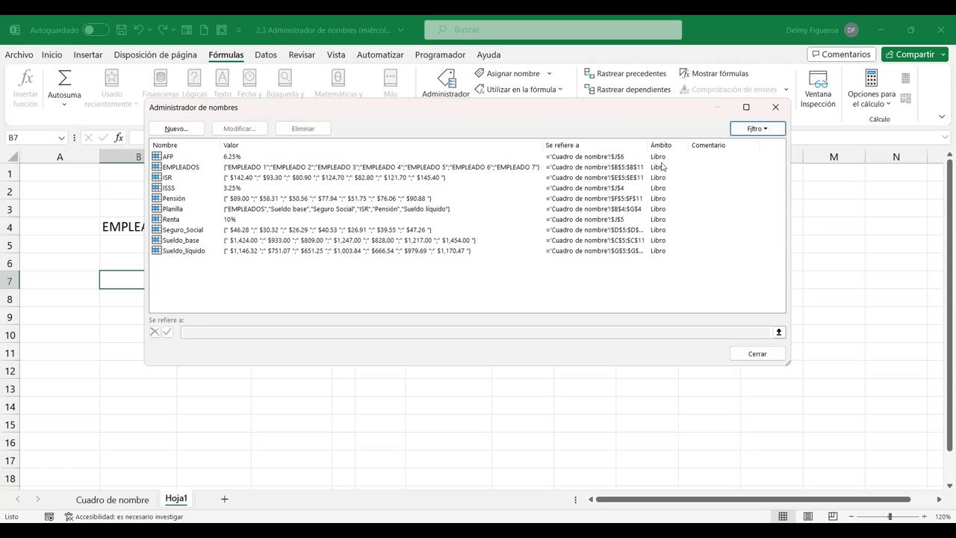
pyautogui.click(768, 132)
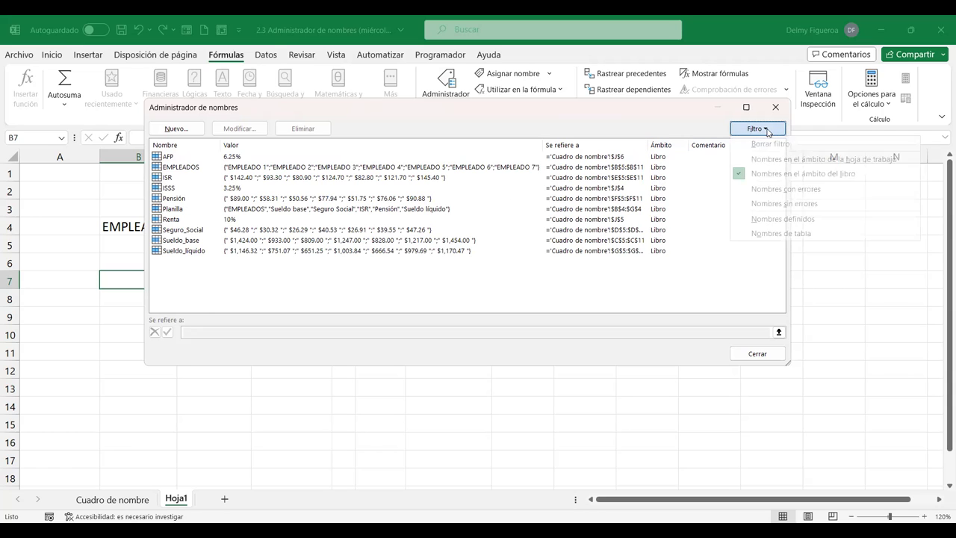
pyautogui.click(819, 193)
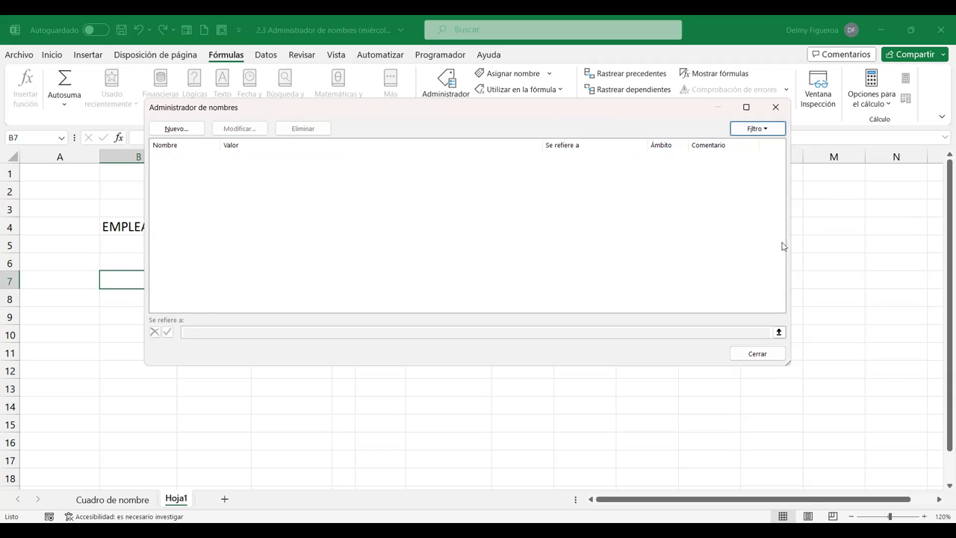
pyautogui.click(757, 354)
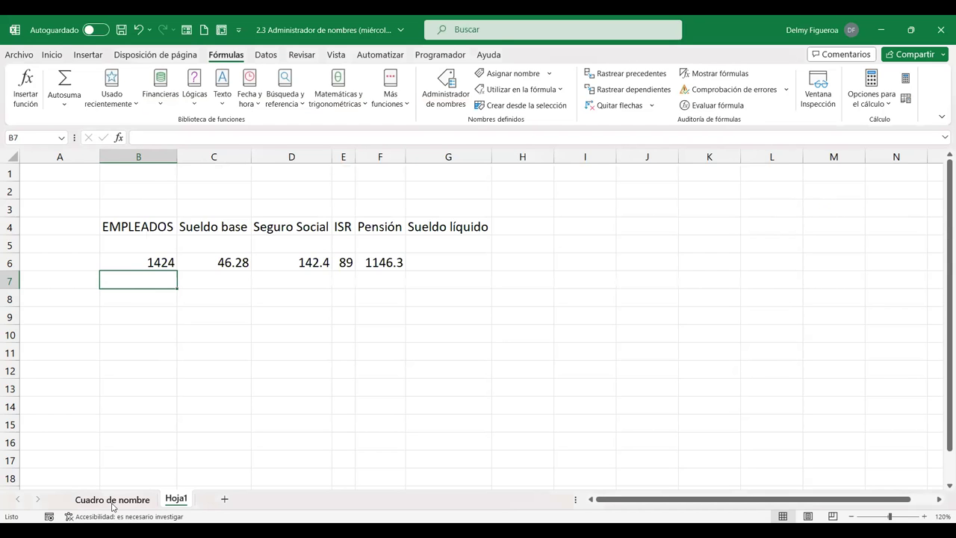
# - On the Cuadro de nombre sheet, filter the defined-names list to Nombres sin errores
pyautogui.click(112, 499)
pyautogui.click(210, 308)
pyautogui.scroll(2, 213, 351)
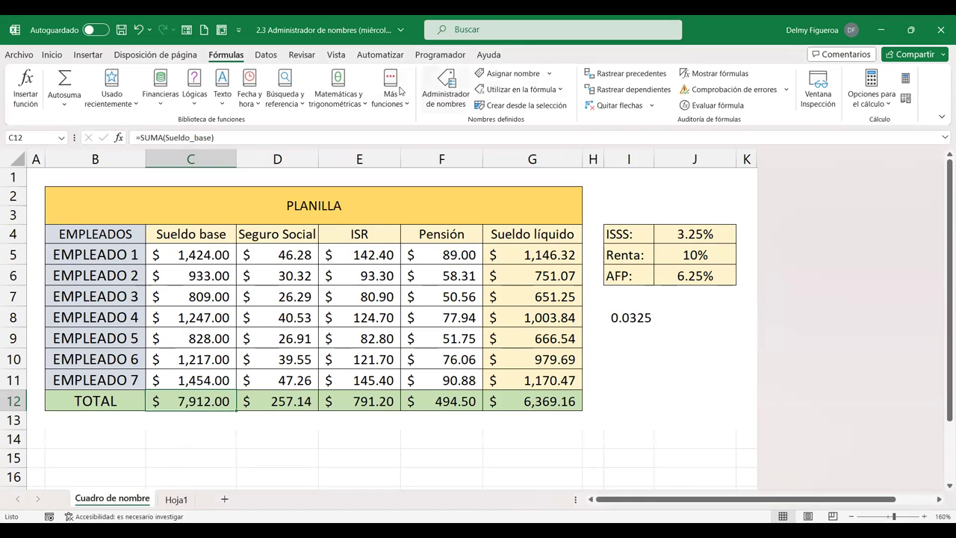
pyautogui.click(446, 86)
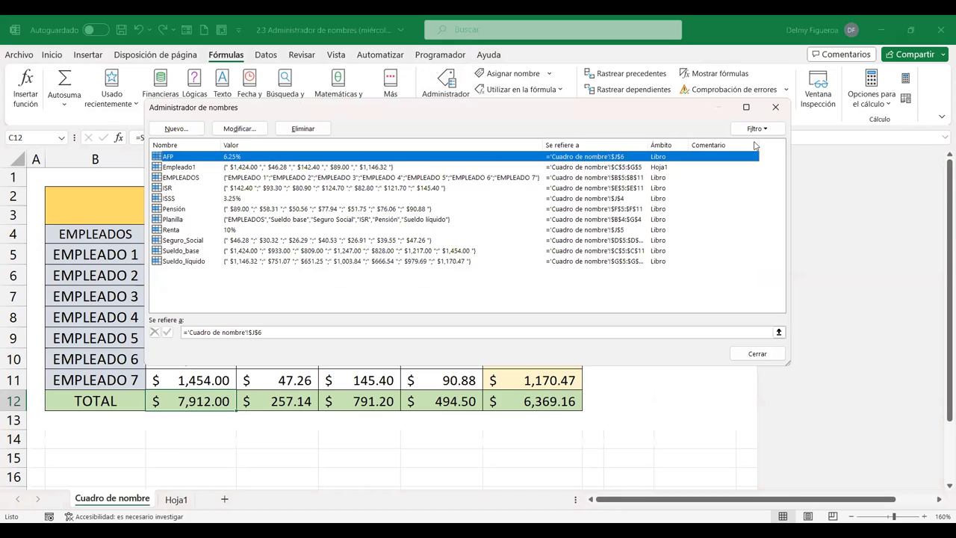
pyautogui.click(757, 128)
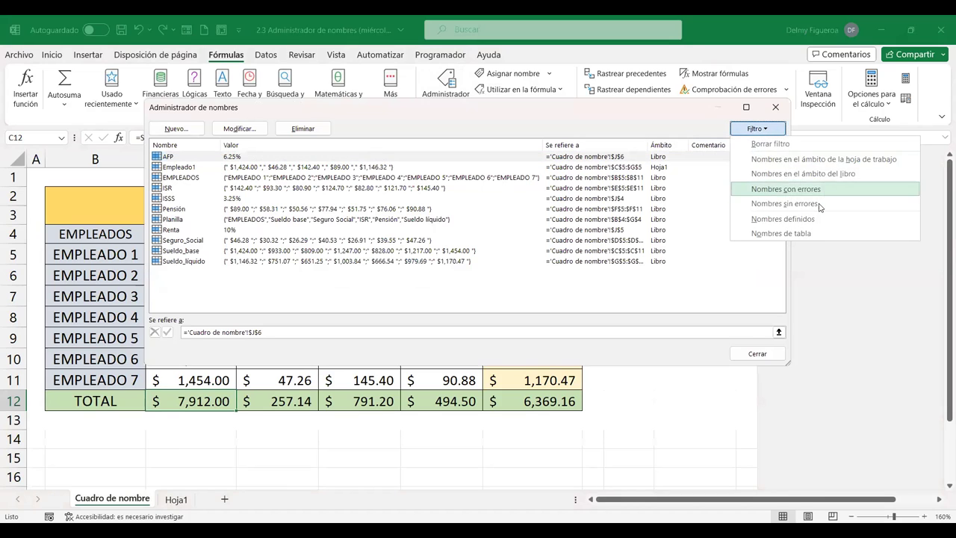
pyautogui.click(785, 204)
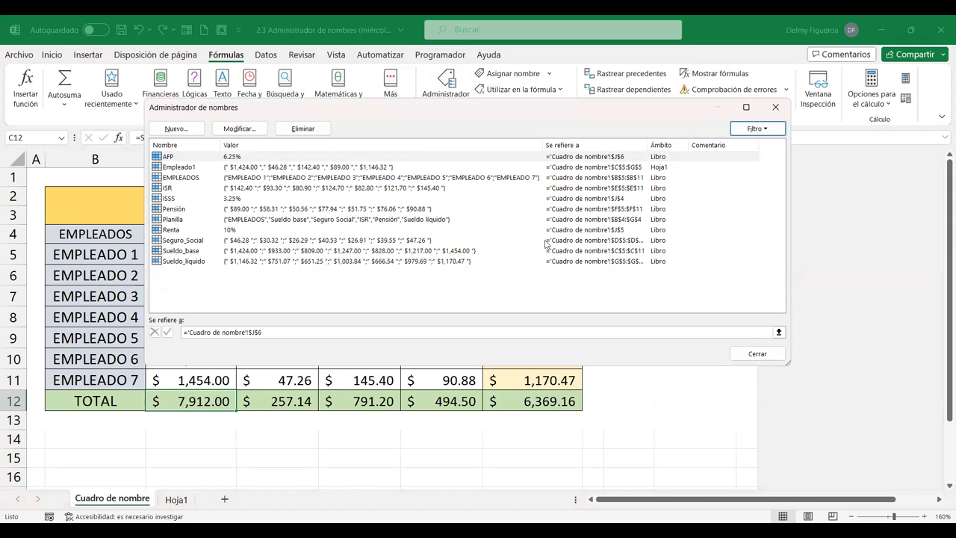
# - Filter the names list to Nombres definidos, then Nombres de tabla, and close Name Manager
pyautogui.click(763, 133)
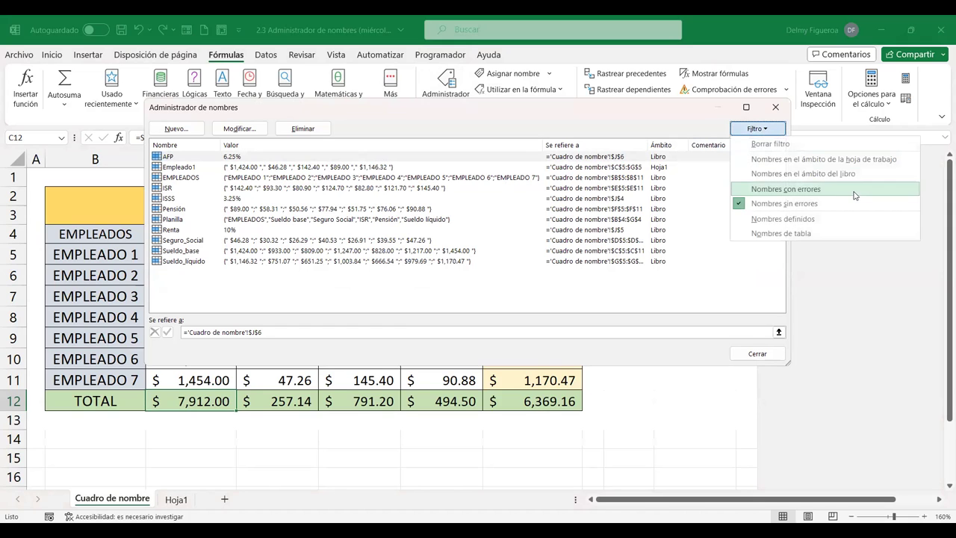
pyautogui.click(833, 220)
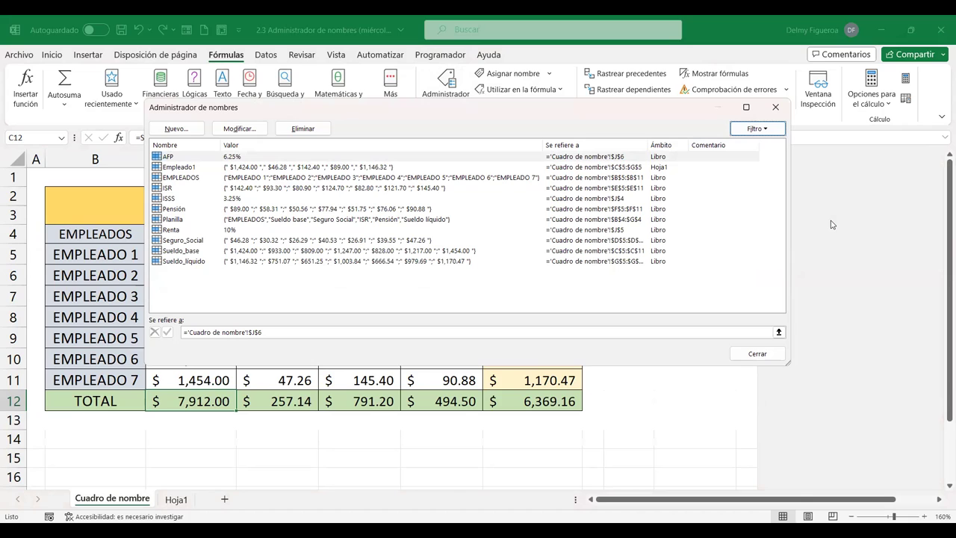
pyautogui.click(774, 131)
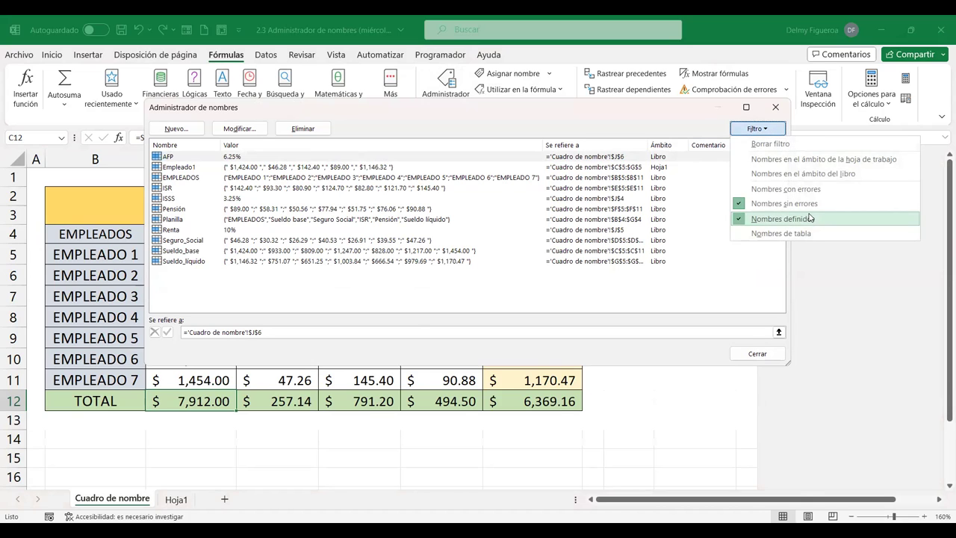
pyautogui.click(814, 234)
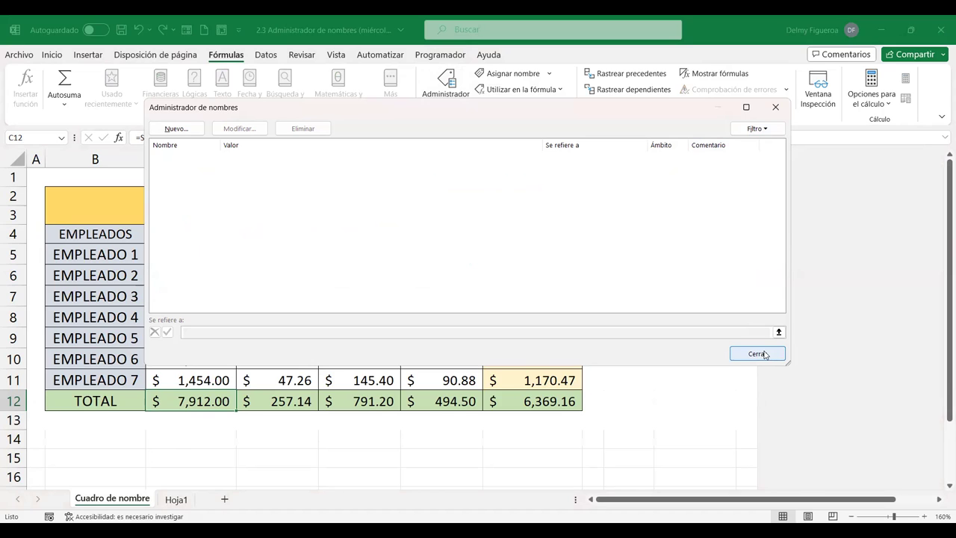
pyautogui.click(769, 359)
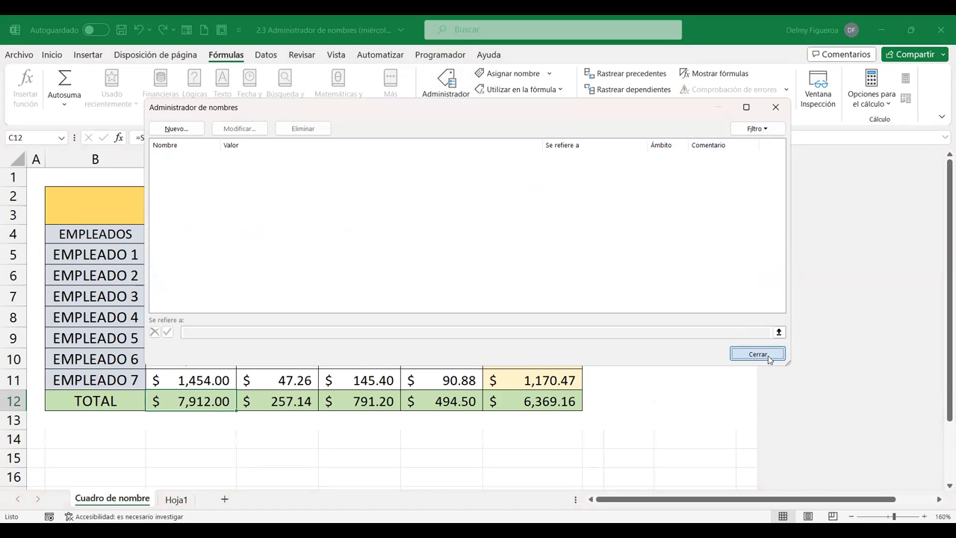
pyautogui.click(648, 195)
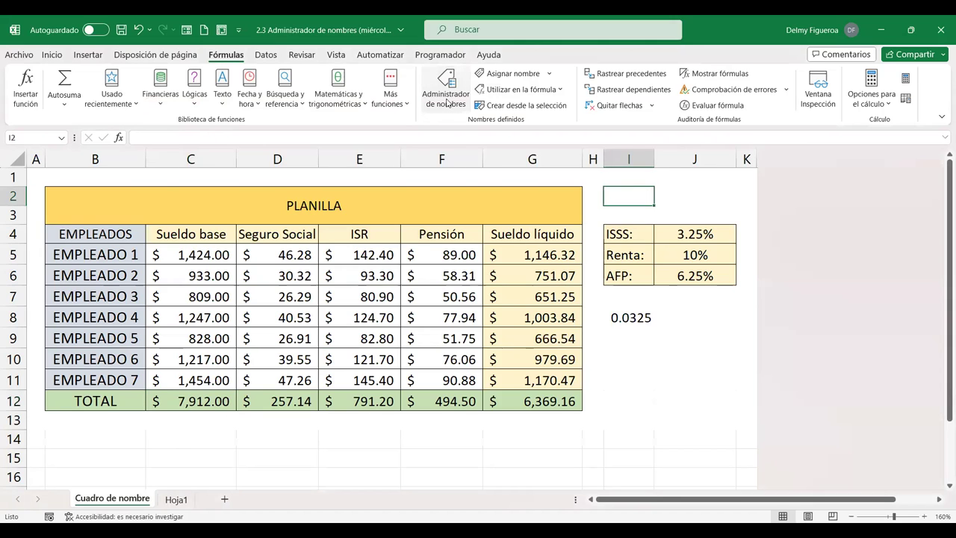
# - Start defining a new name Empleado2 with workbook (Libro) scope
pyautogui.hotkey('ctrl', 'F3')
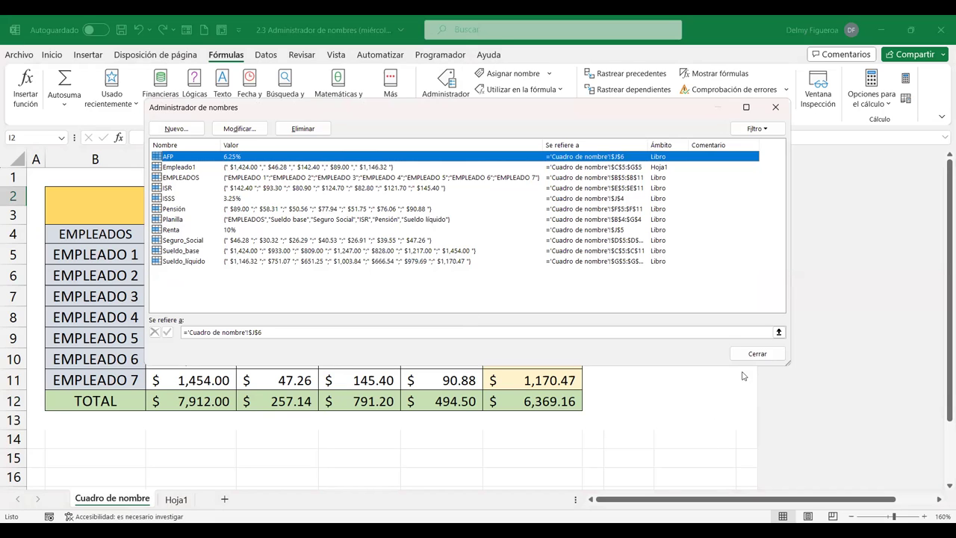
pyautogui.click(760, 355)
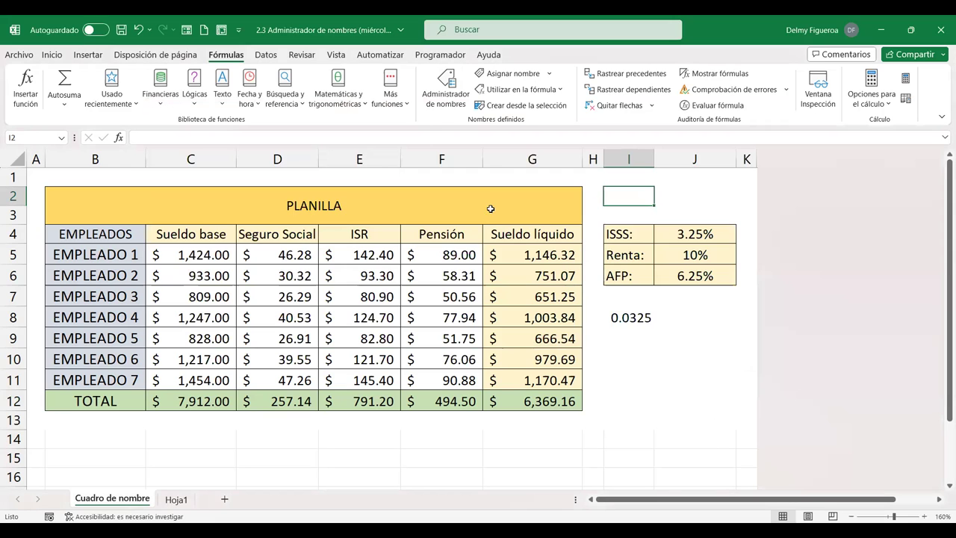
pyautogui.click(553, 75)
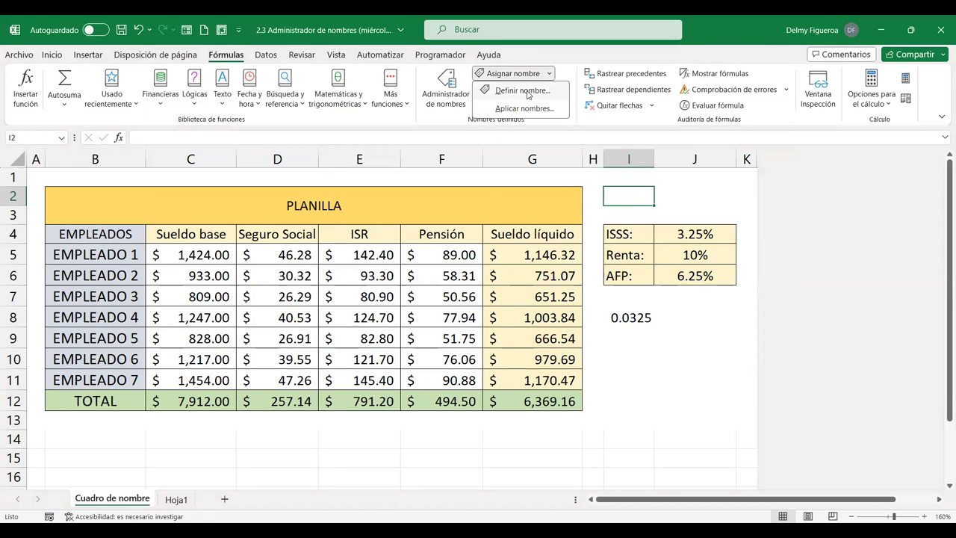
pyautogui.click(528, 91)
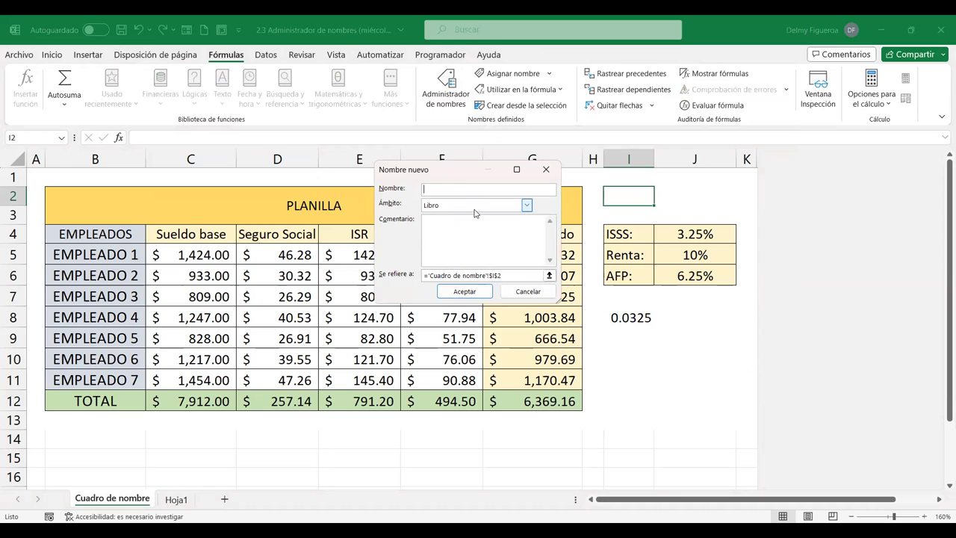
pyautogui.write('Emple')
pyautogui.write('ado')
pyautogui.click(441, 206)
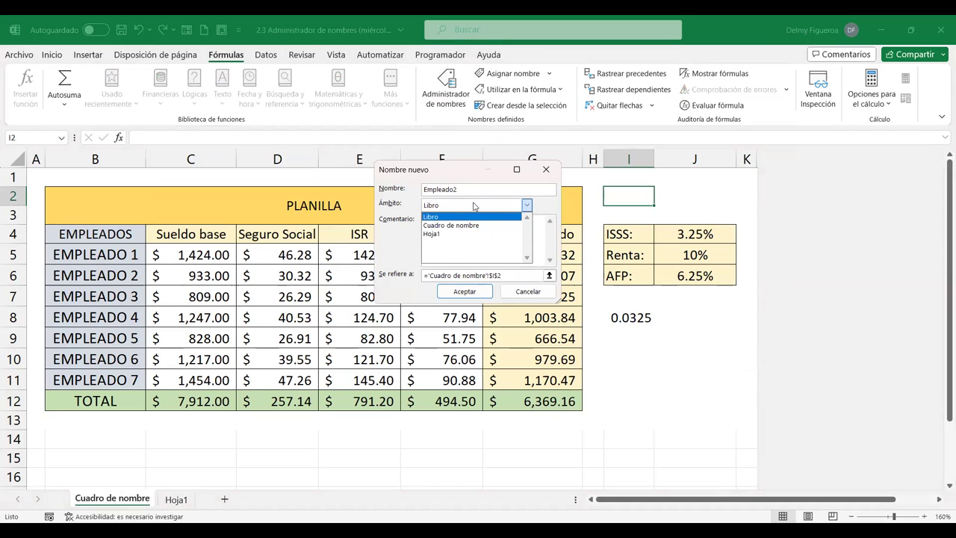
pyautogui.click(474, 206)
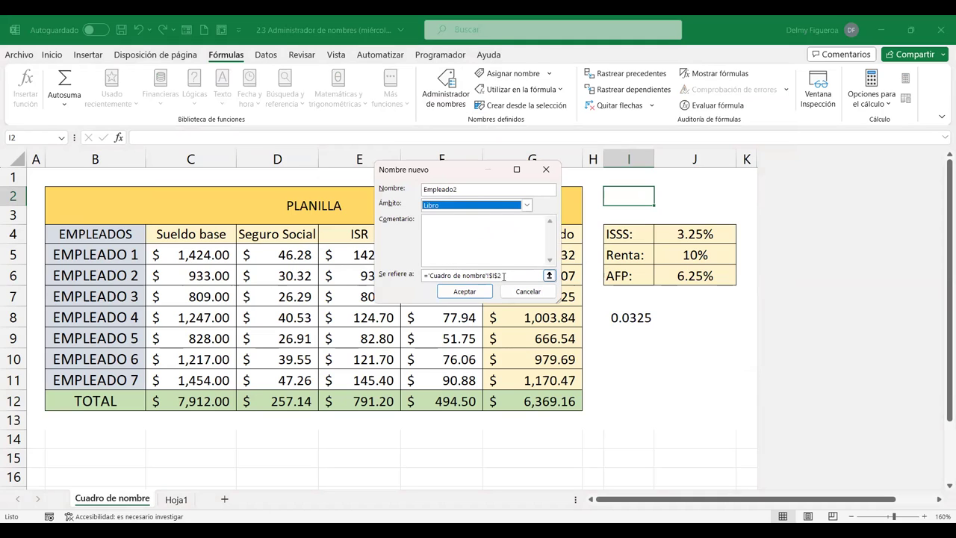
# - Point Empleado2 at EMPLEADO 2's amounts in C6:G6 and confirm the name
pyautogui.moveTo(504, 276); pyautogui.dragTo(451, 276)
pyautogui.press('BackSpace')
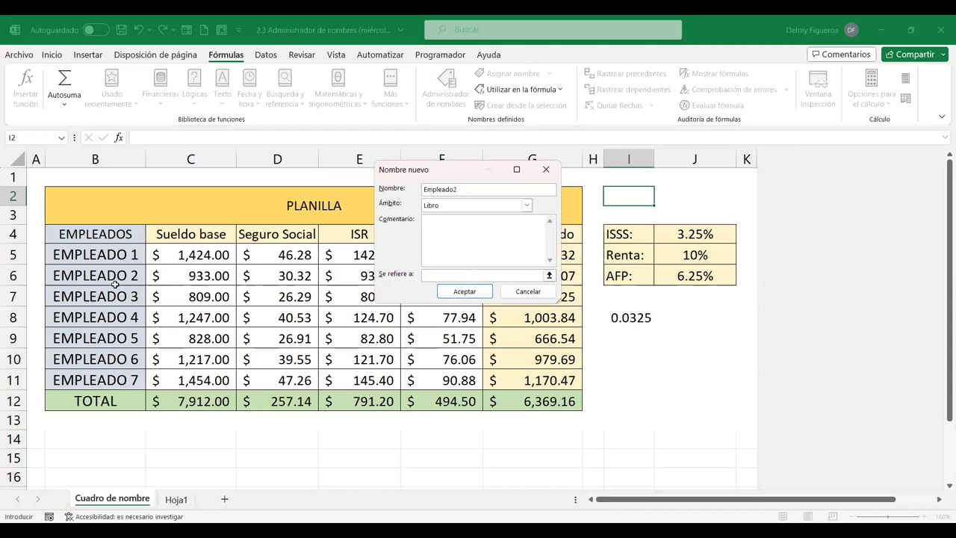
pyautogui.click(187, 276)
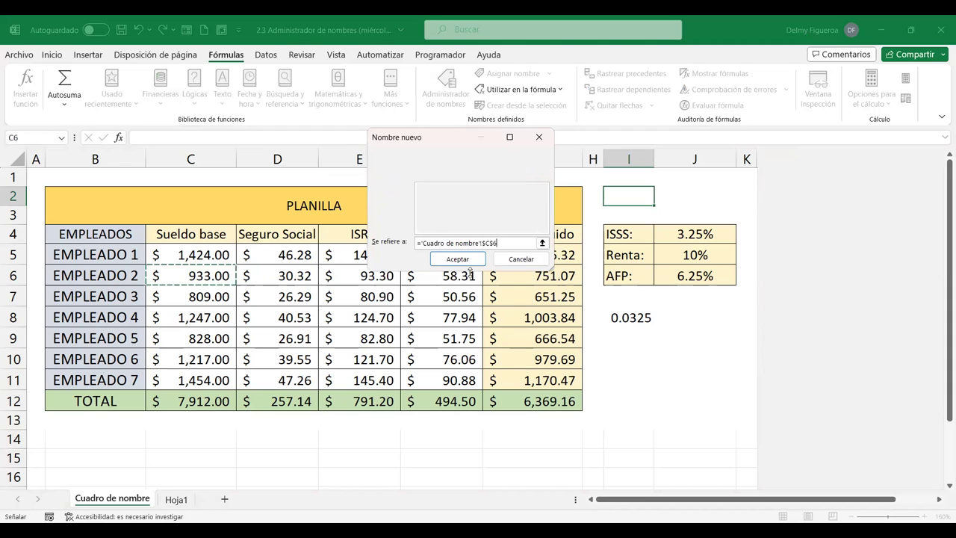
pyautogui.moveTo(469, 275); pyautogui.dragTo(512, 275)
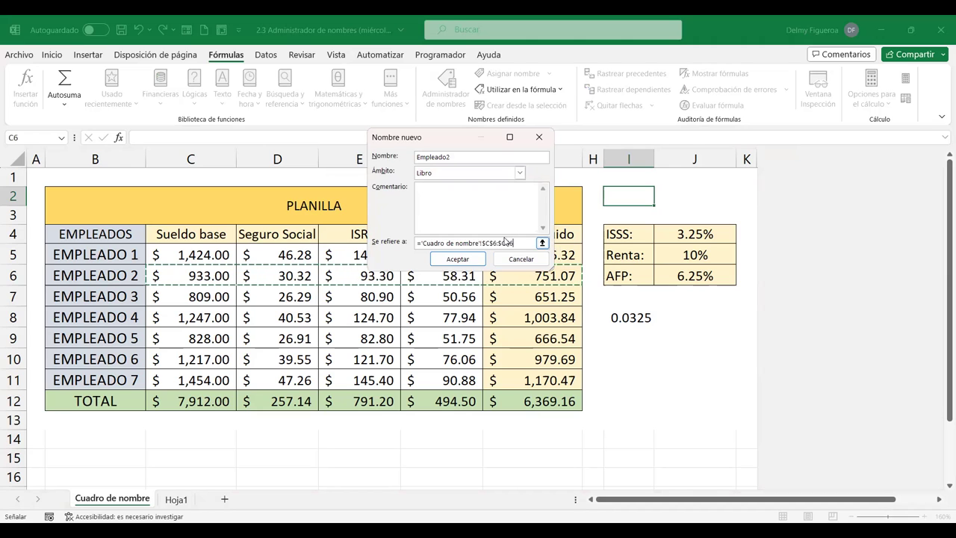
pyautogui.click(463, 262)
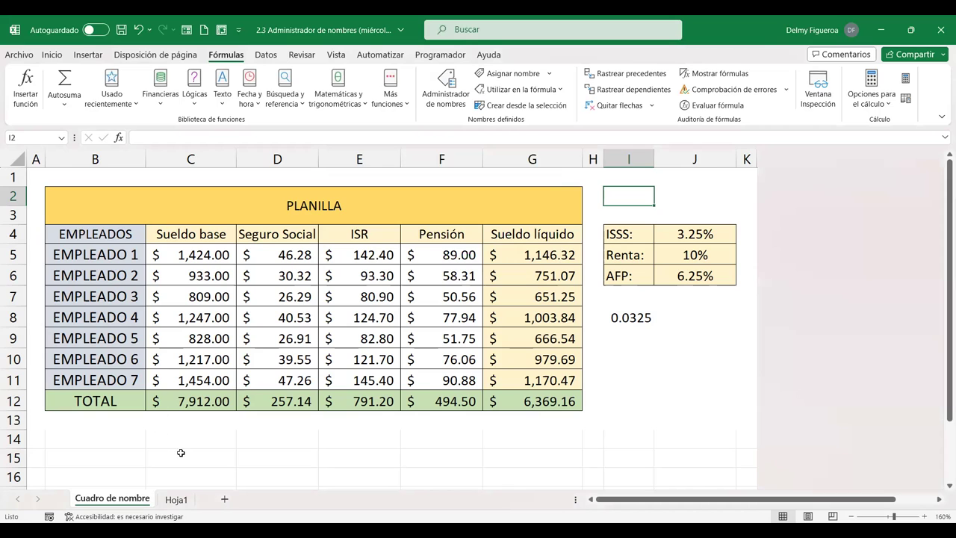
# - Enter =Empleado2 in C15 from the autocomplete so EMPLEADO 2's amounts fill C15:G15
pyautogui.click(182, 453)
pyautogui.write('=emple')
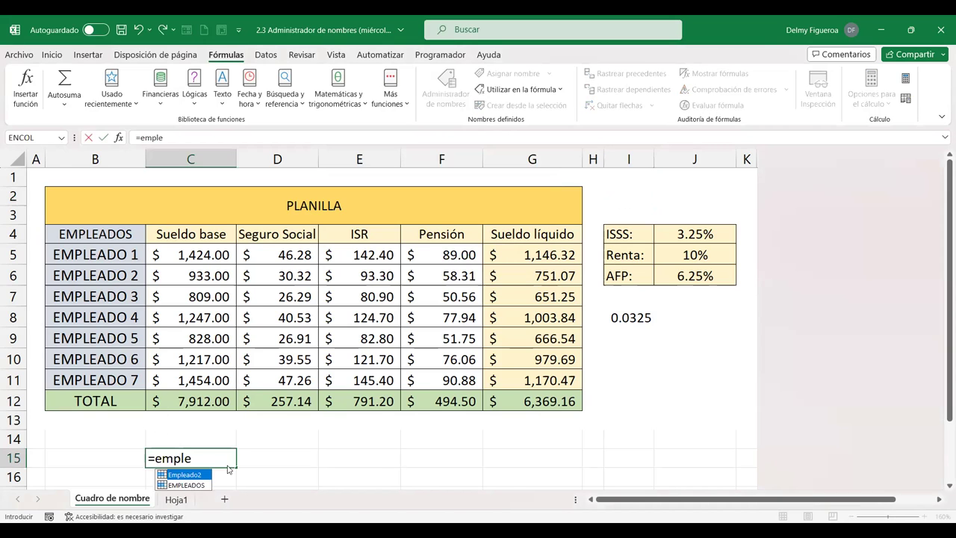
pyautogui.doubleClick(194, 473)
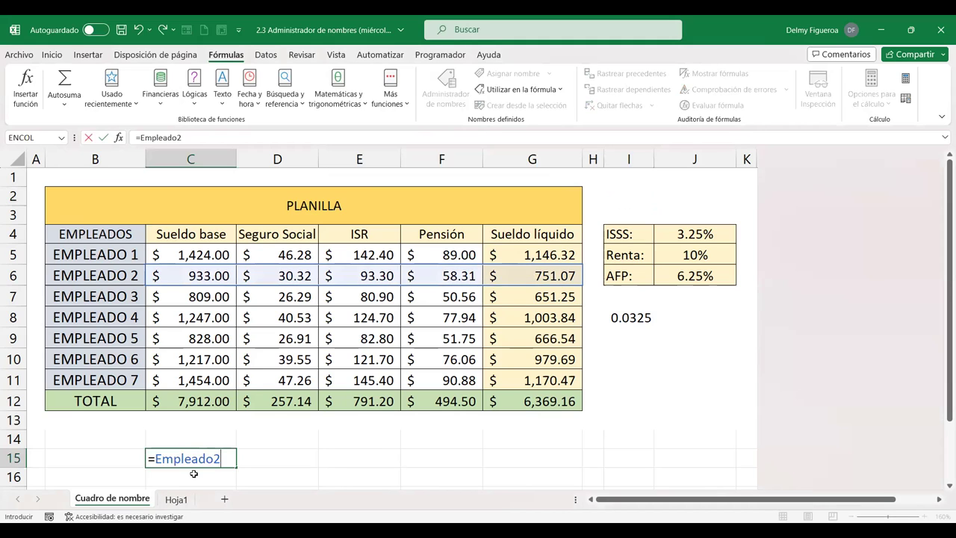
pyautogui.press('Return')
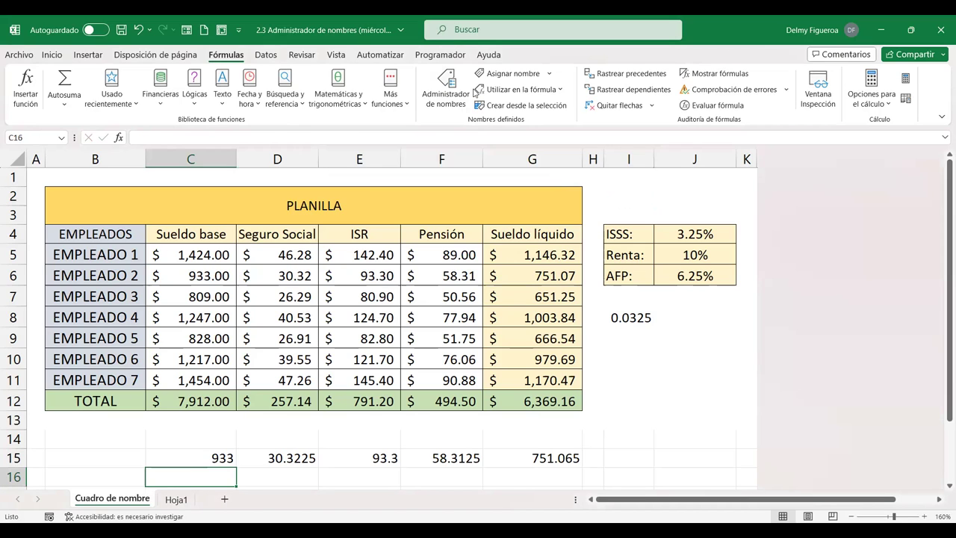
pyautogui.click(551, 74)
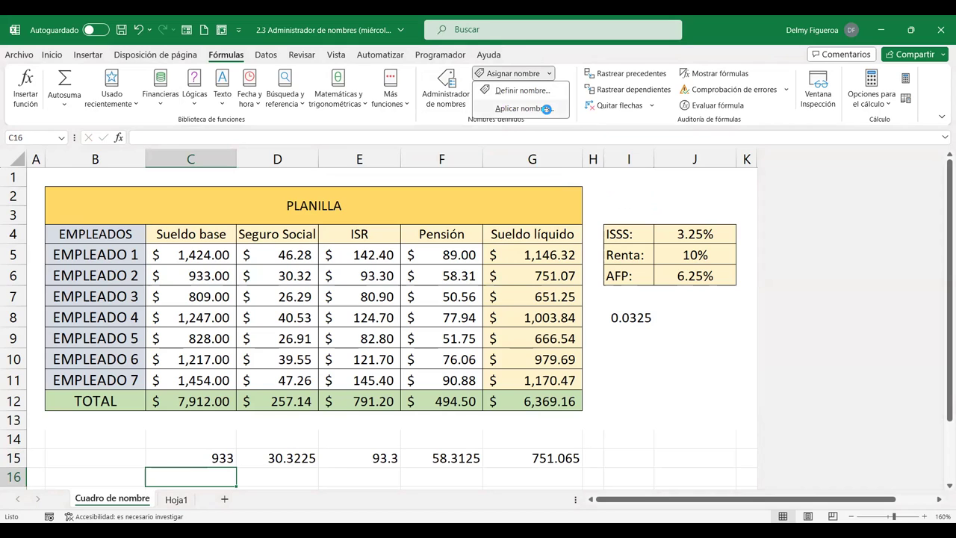
pyautogui.click(523, 109)
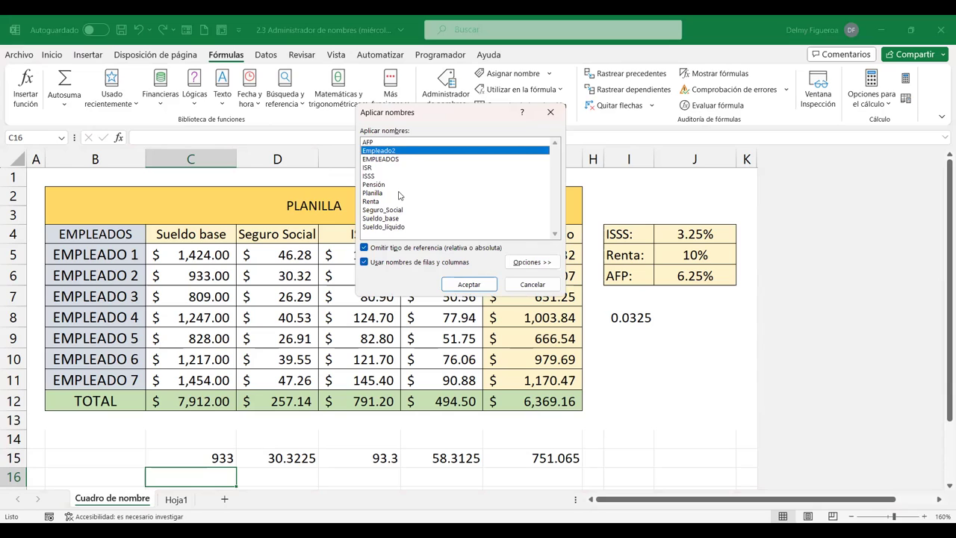
pyautogui.click(375, 142)
pyautogui.click(382, 185)
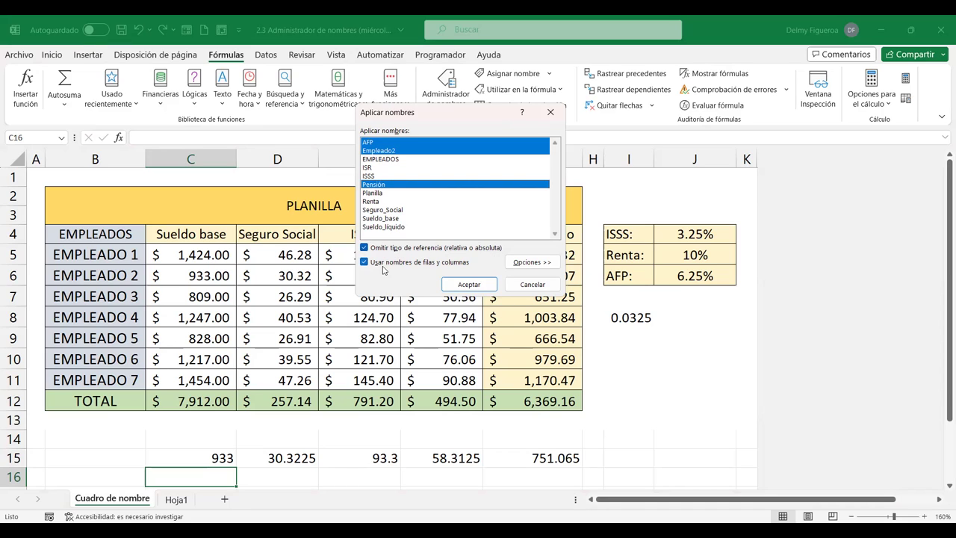
pyautogui.click(530, 265)
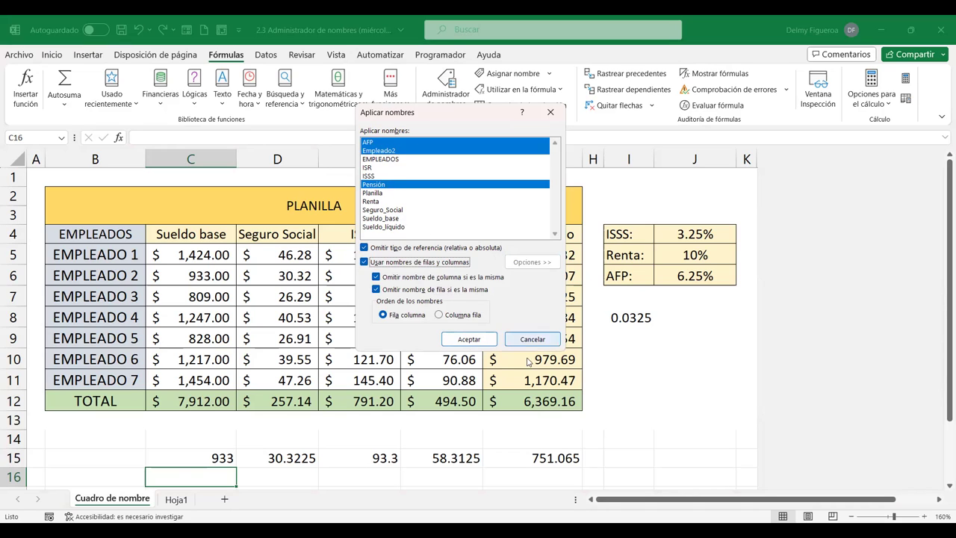
pyautogui.click(470, 340)
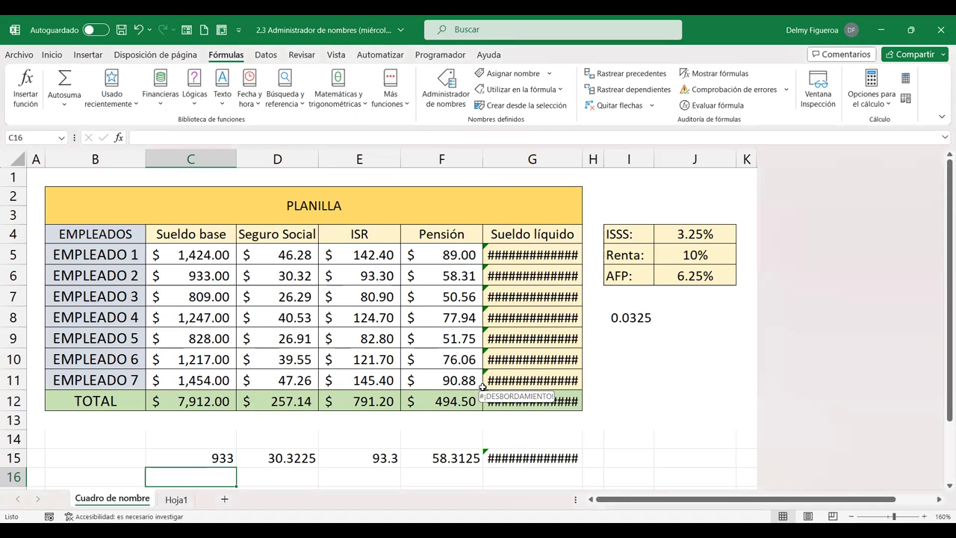
pyautogui.click(534, 254)
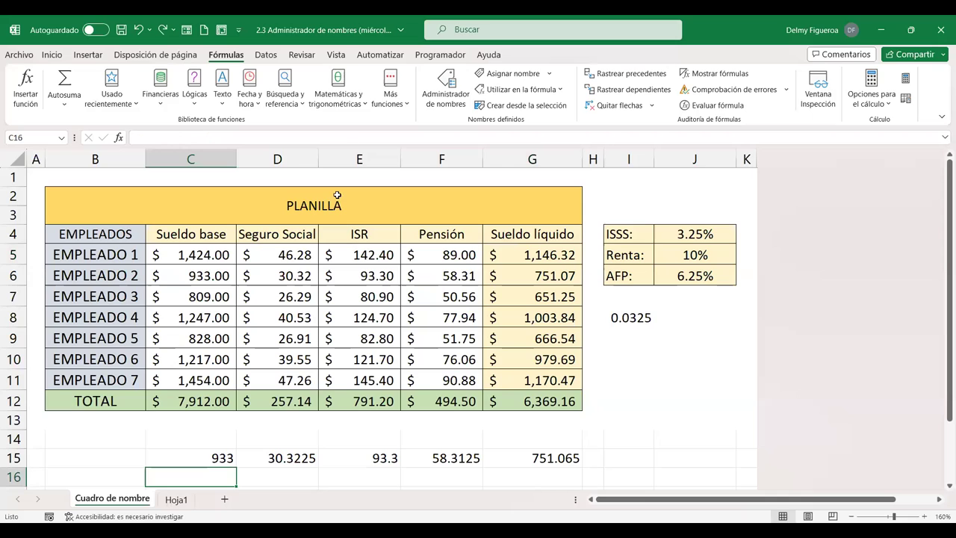
pyautogui.click(511, 247)
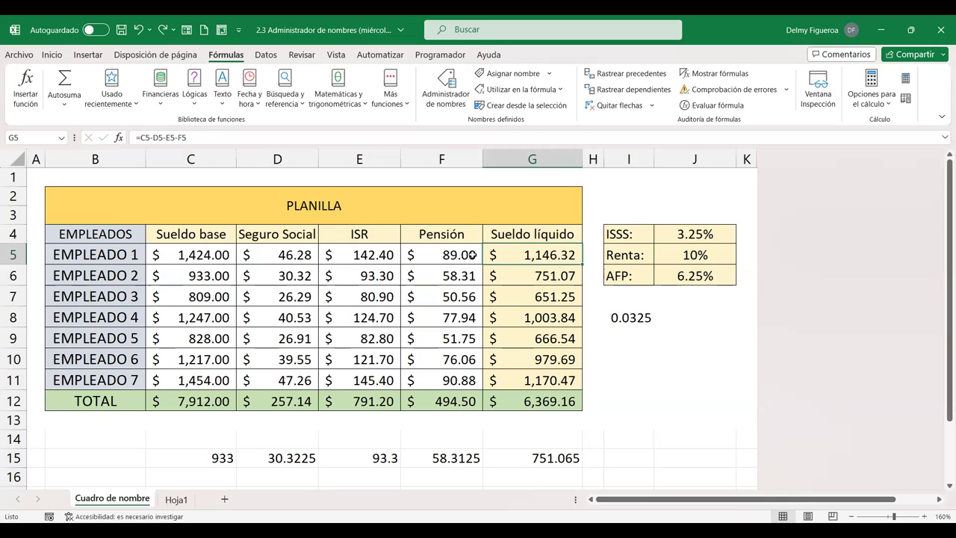
pyautogui.click(61, 137)
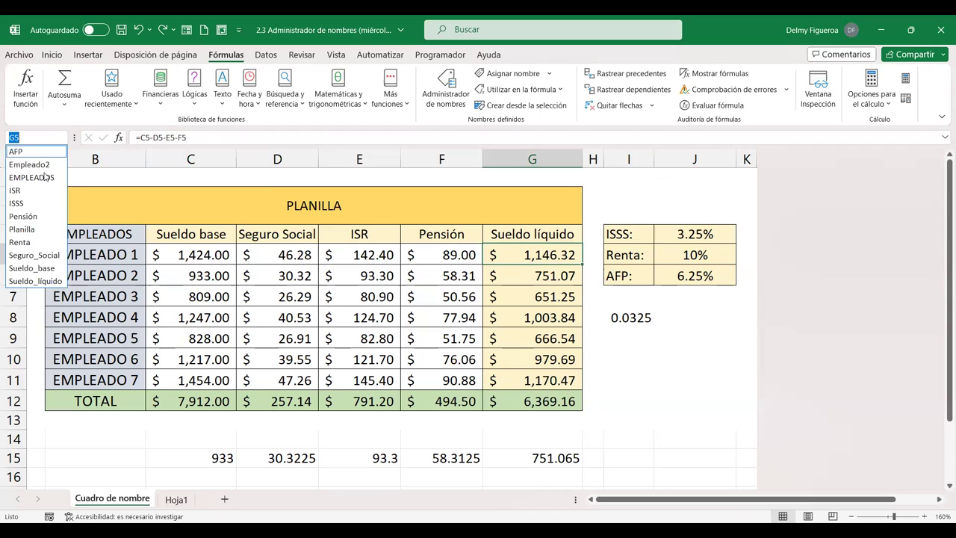
pyautogui.click(34, 217)
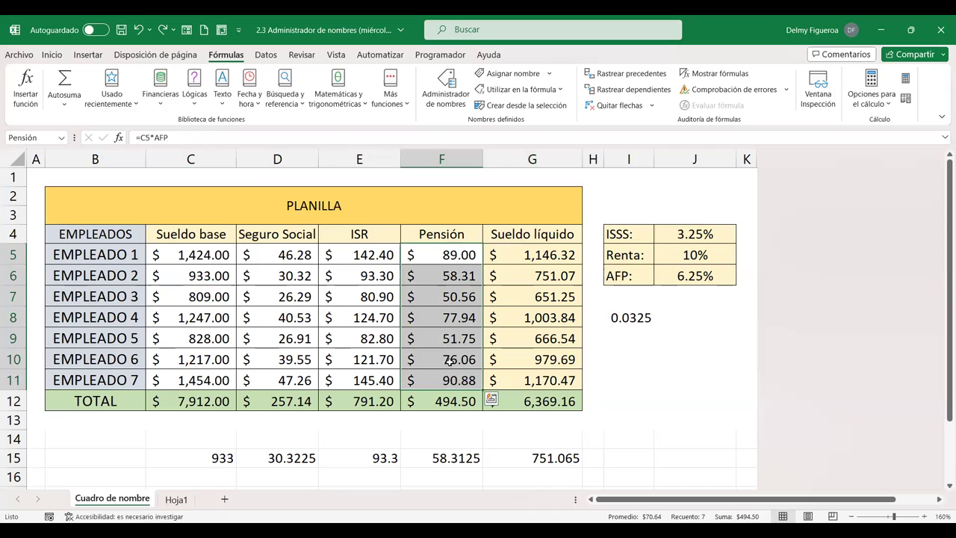
pyautogui.click(212, 476)
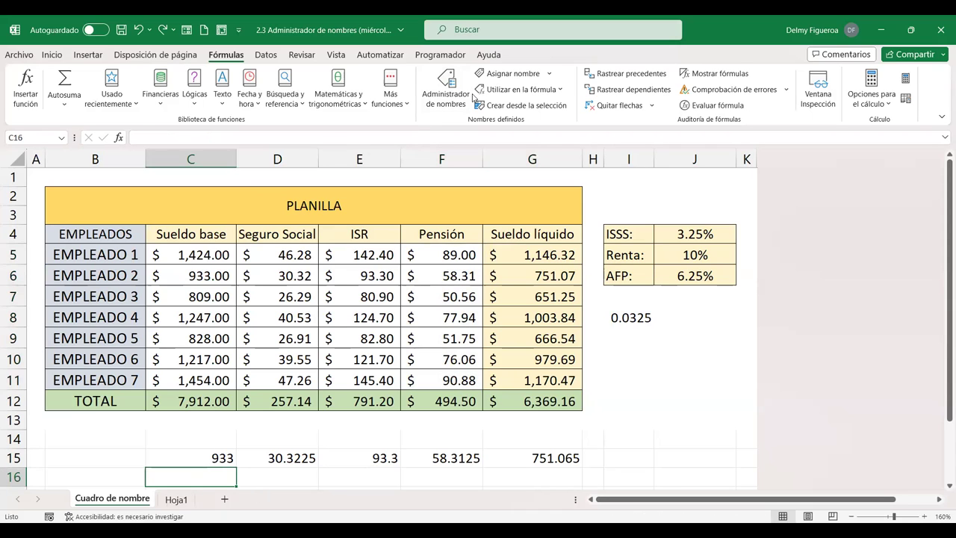
pyautogui.click(551, 75)
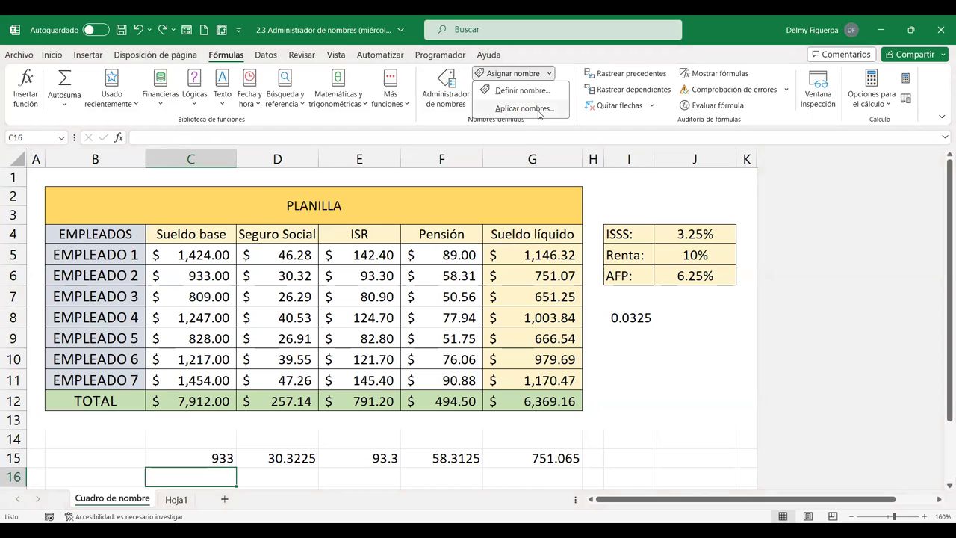
pyautogui.click(634, 455)
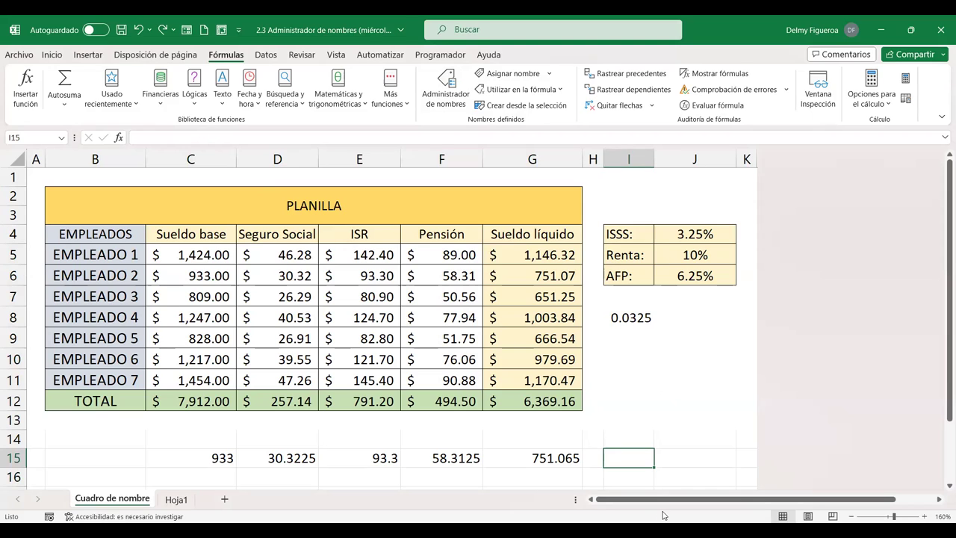
pyautogui.press('F3')
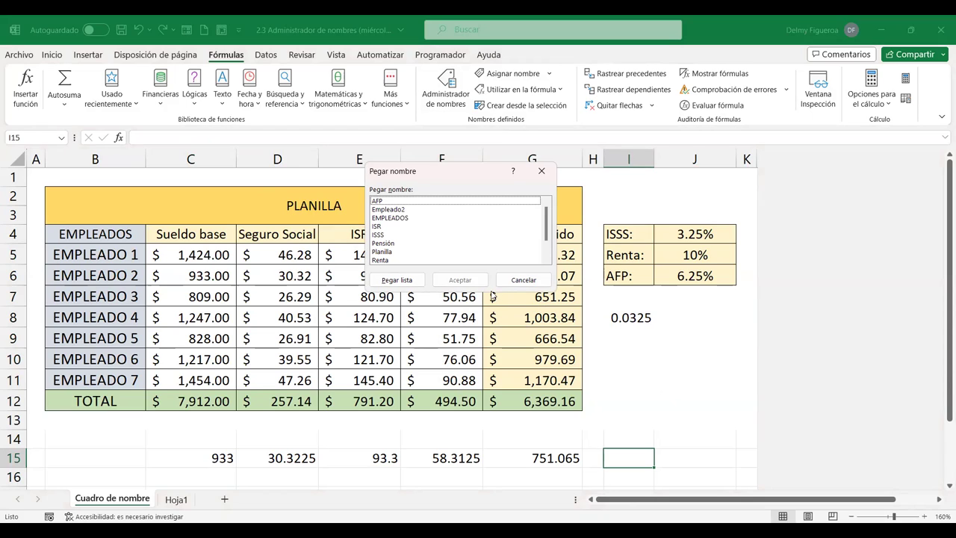
pyautogui.scroll(-2, 472, 222)
pyautogui.scroll(2, 472, 222)
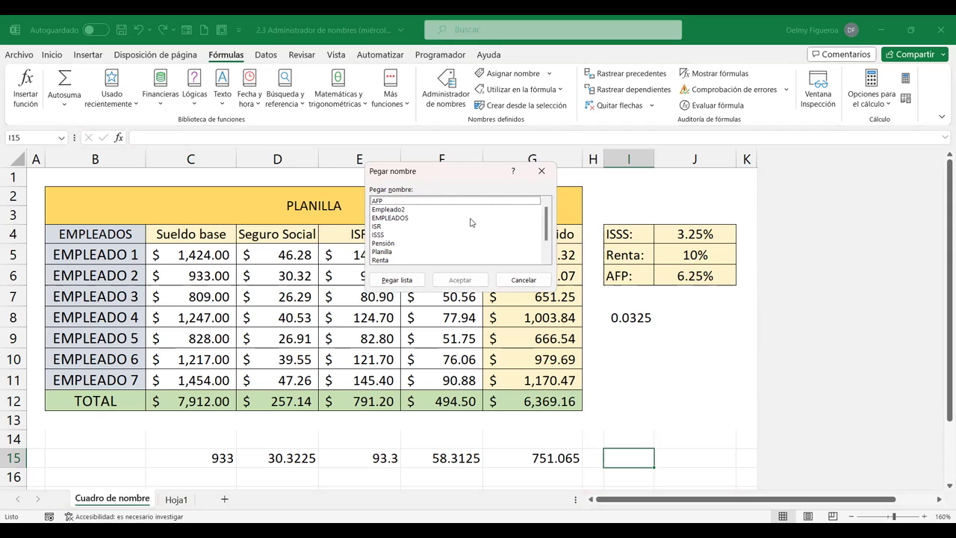
pyautogui.click(404, 282)
pyautogui.click(404, 282)
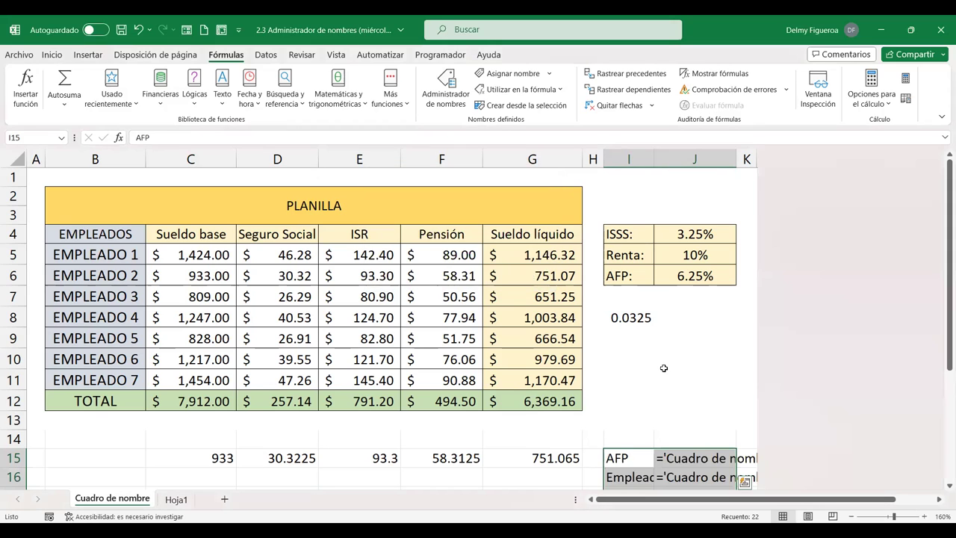
pyautogui.scroll(-1, 696, 366)
pyautogui.scroll(-2, 696, 366)
pyautogui.scroll(-1, 696, 365)
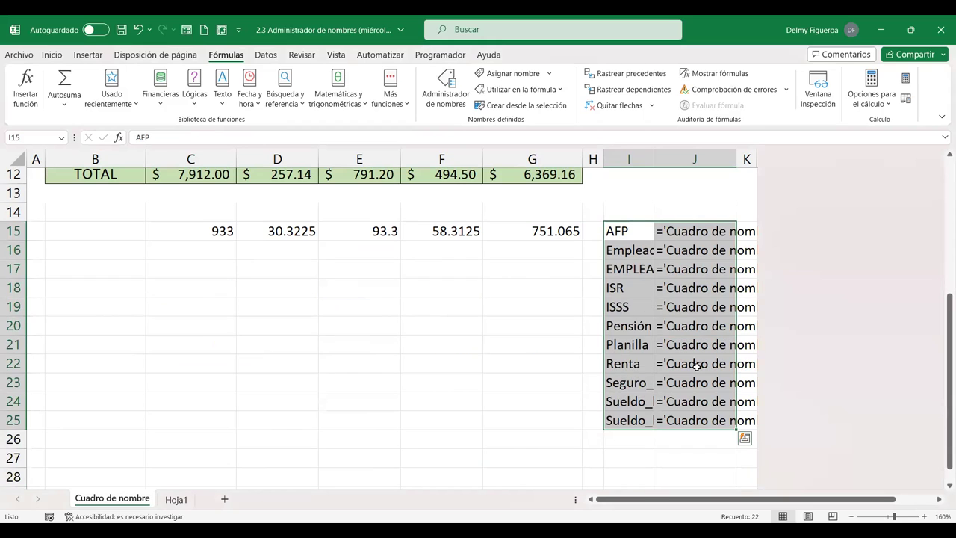
pyautogui.hotkey('ctrl', 'z')
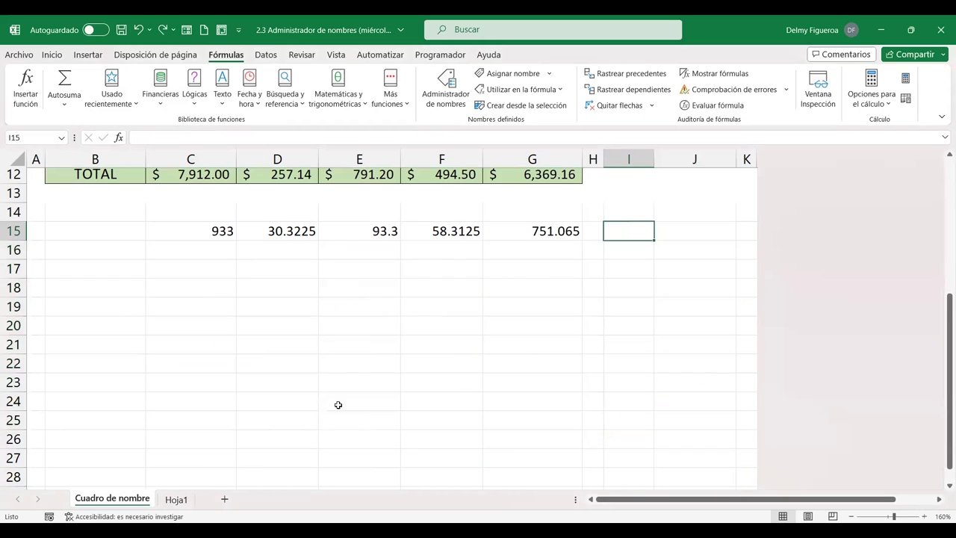
# - Paste the list of all twelve defined names and their references into Hoja1 at B9:C20
pyautogui.click(175, 499)
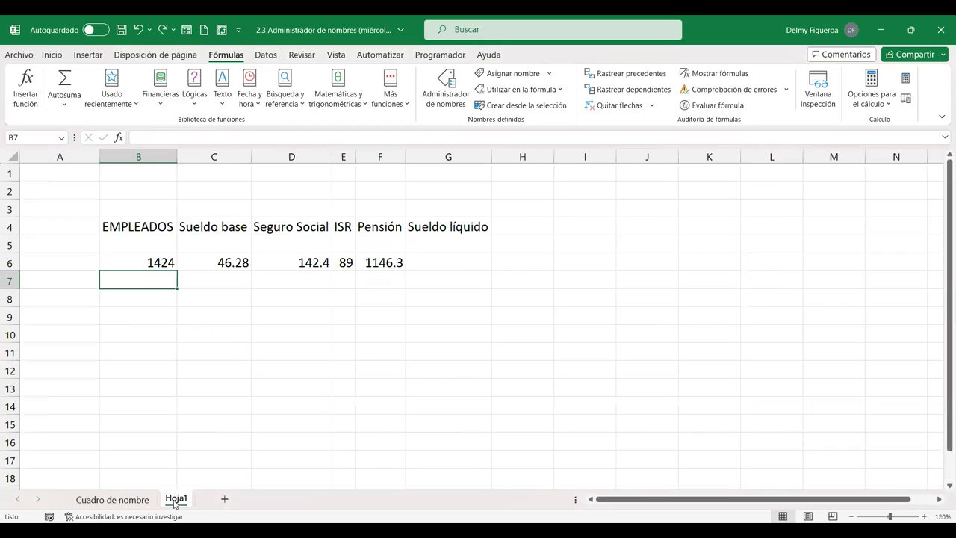
pyautogui.click(154, 318)
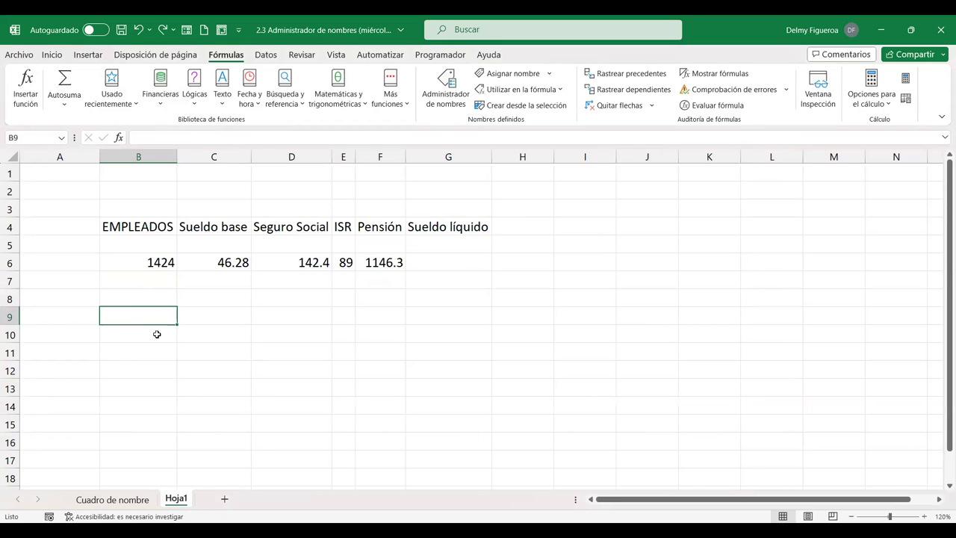
pyautogui.click(551, 78)
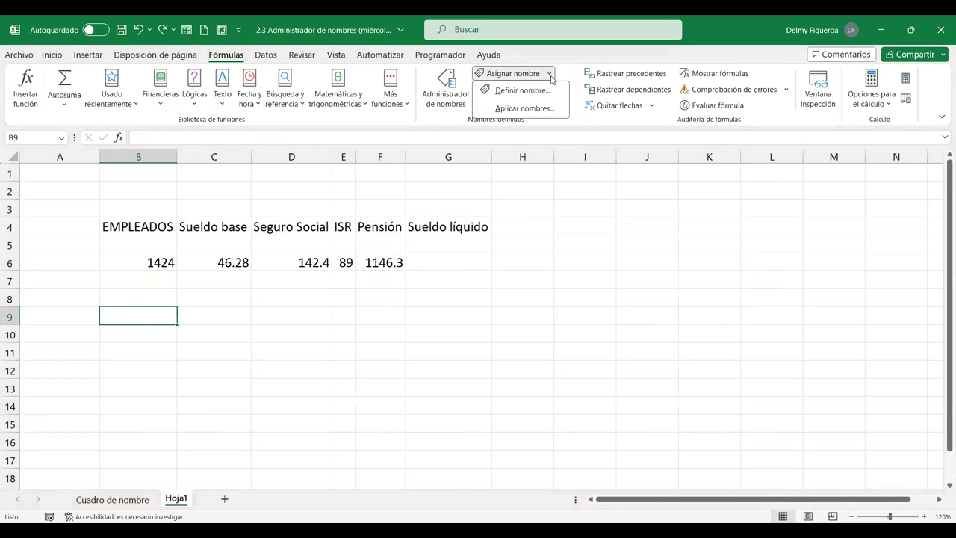
pyautogui.click(178, 320)
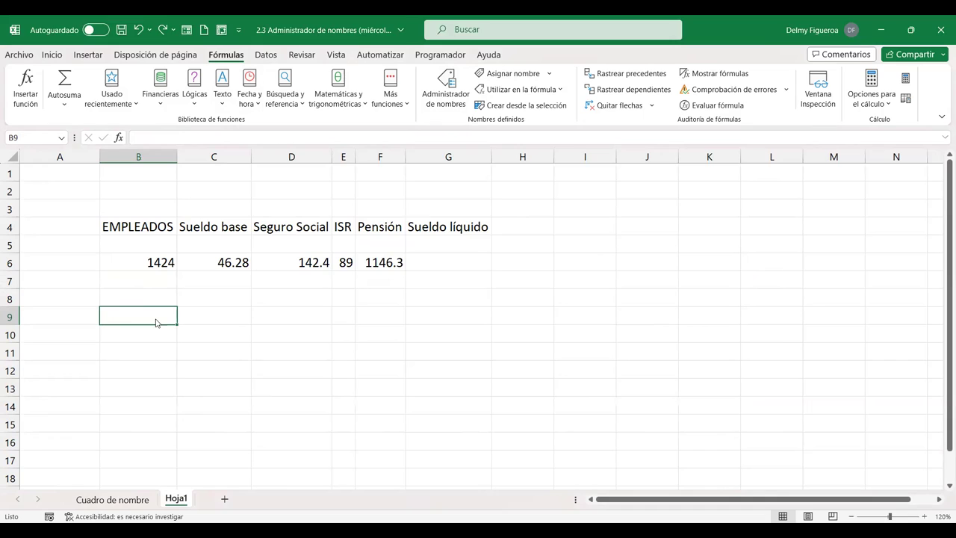
pyautogui.press('F3')
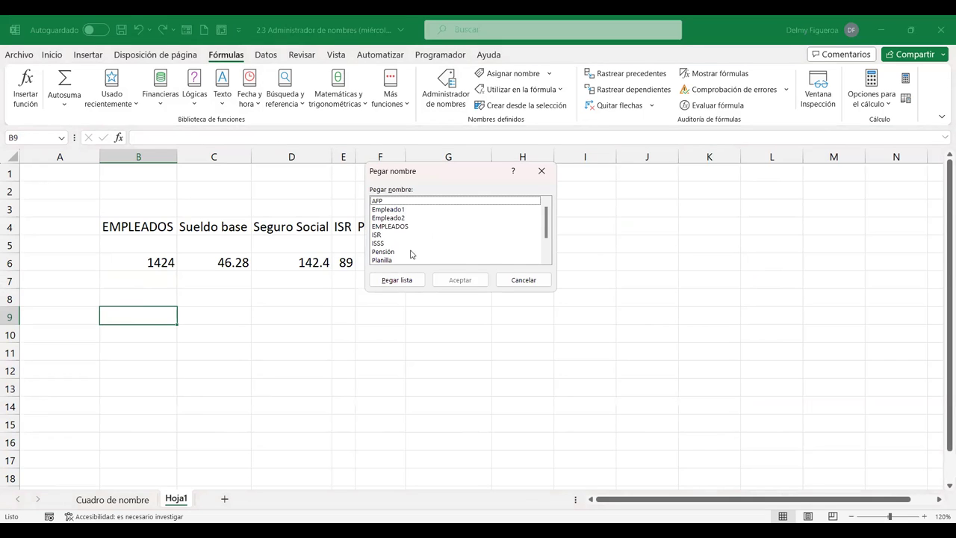
pyautogui.click(400, 280)
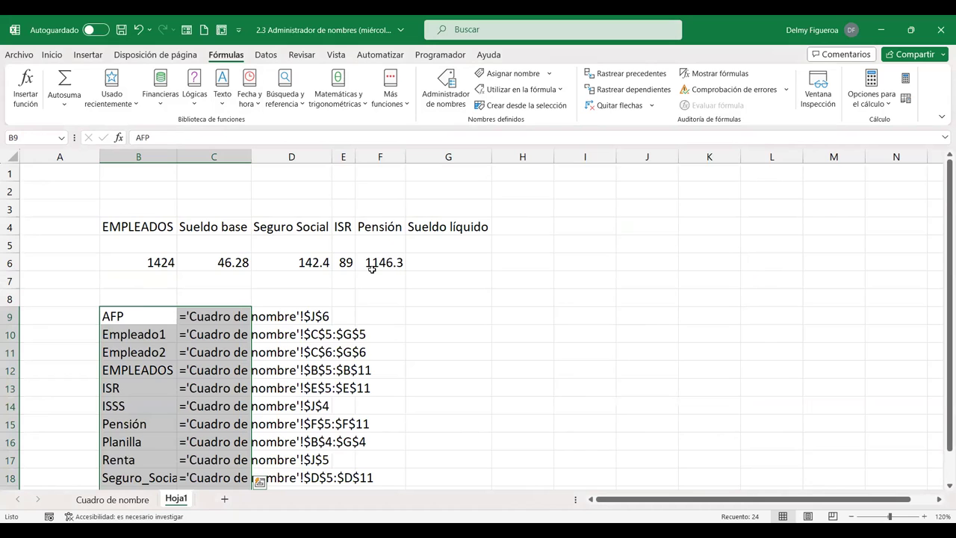
pyautogui.scroll(-1, 372, 267)
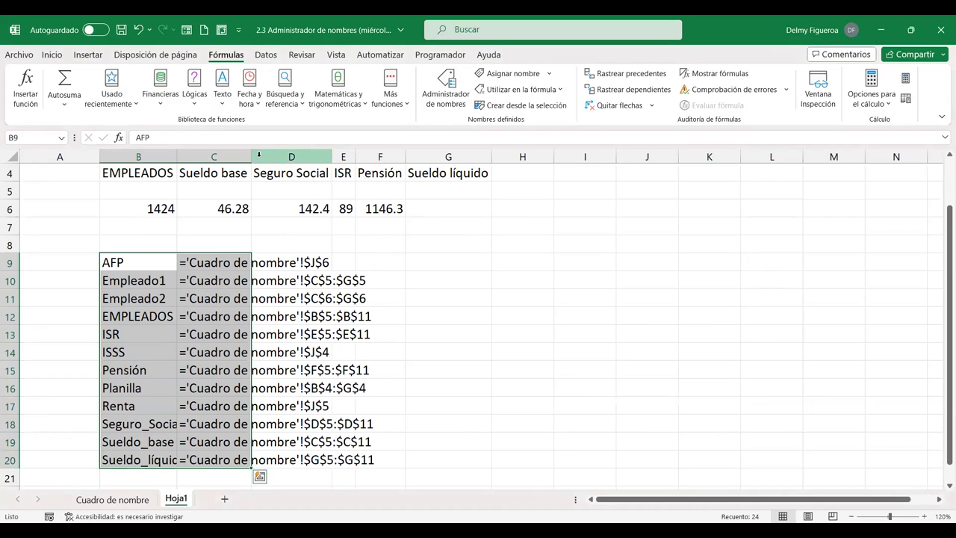
pyautogui.click(412, 263)
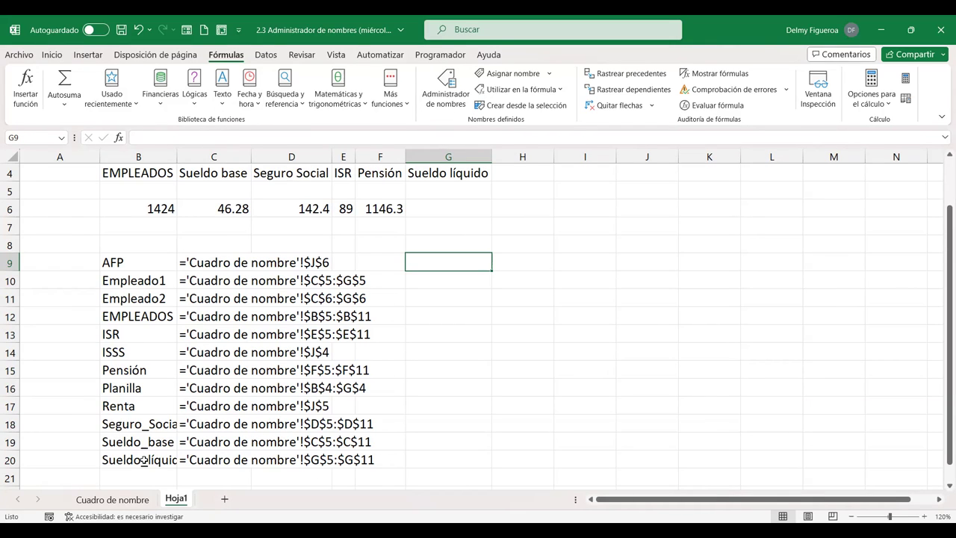
pyautogui.scroll(-1, 145, 456)
pyautogui.click(158, 443)
pyautogui.click(153, 459)
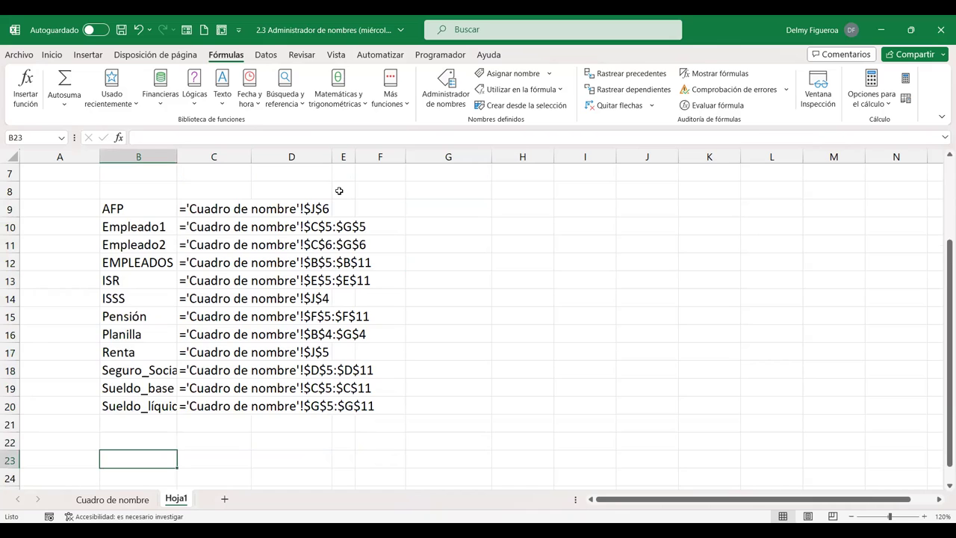
# - Browse the Pegar nombres list and Utilizar en la fórmula names without pasting anything
pyautogui.click(561, 90)
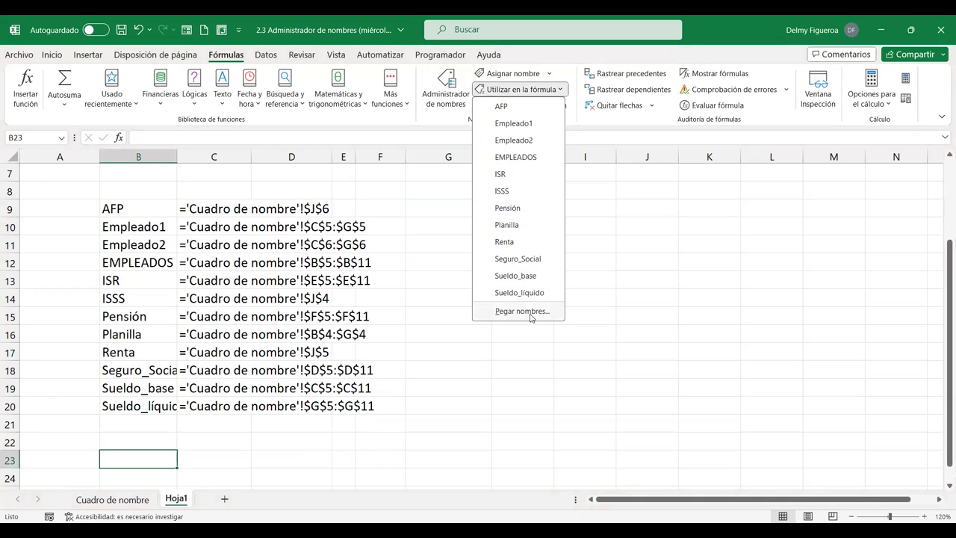
pyautogui.click(512, 310)
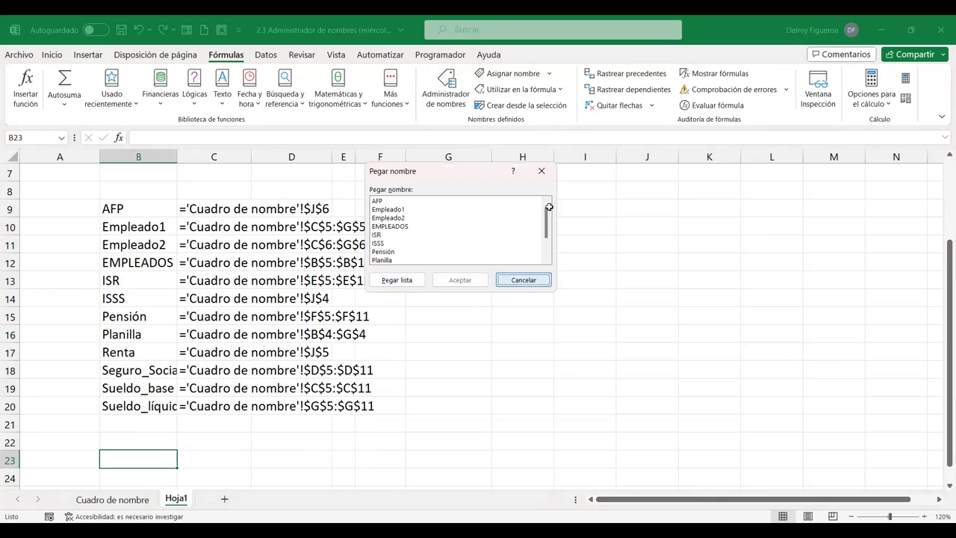
pyautogui.click(526, 286)
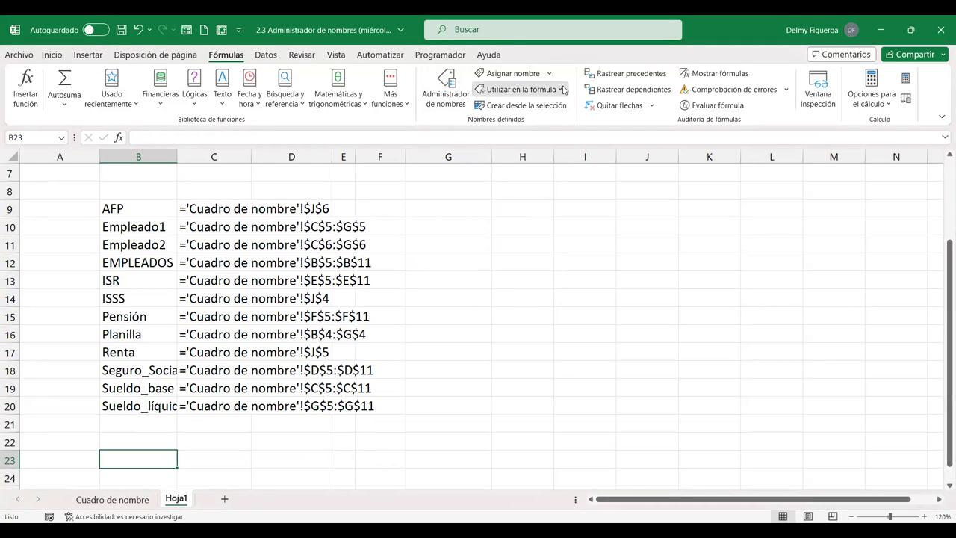
pyautogui.click(564, 90)
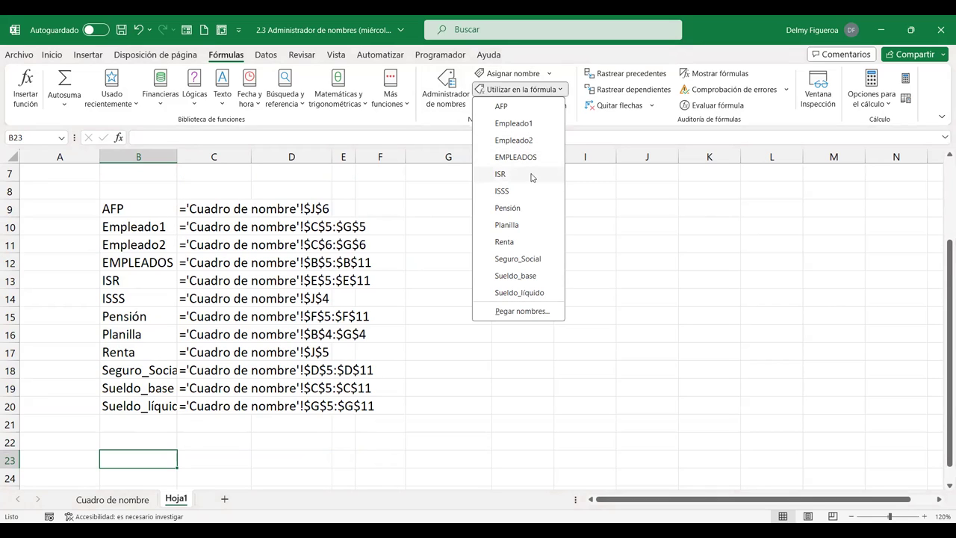
pyautogui.click(584, 208)
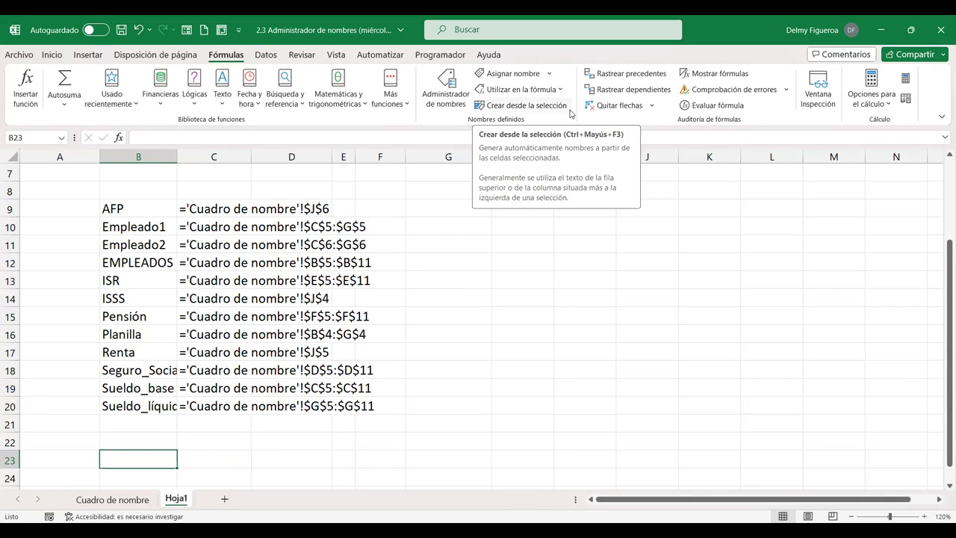
pyautogui.click(443, 264)
pyautogui.hotkey('ctrl', 'pageup')
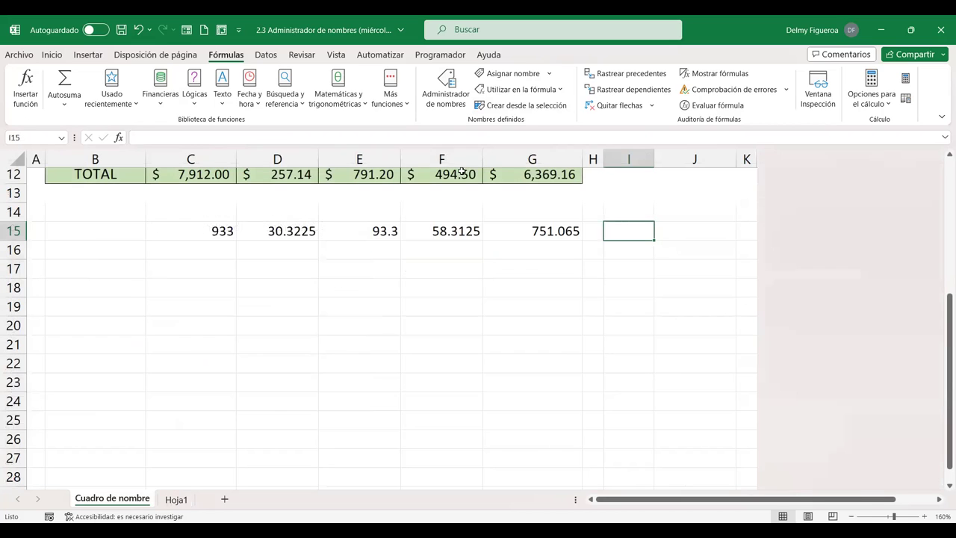
pyautogui.scroll(4, 399, 356)
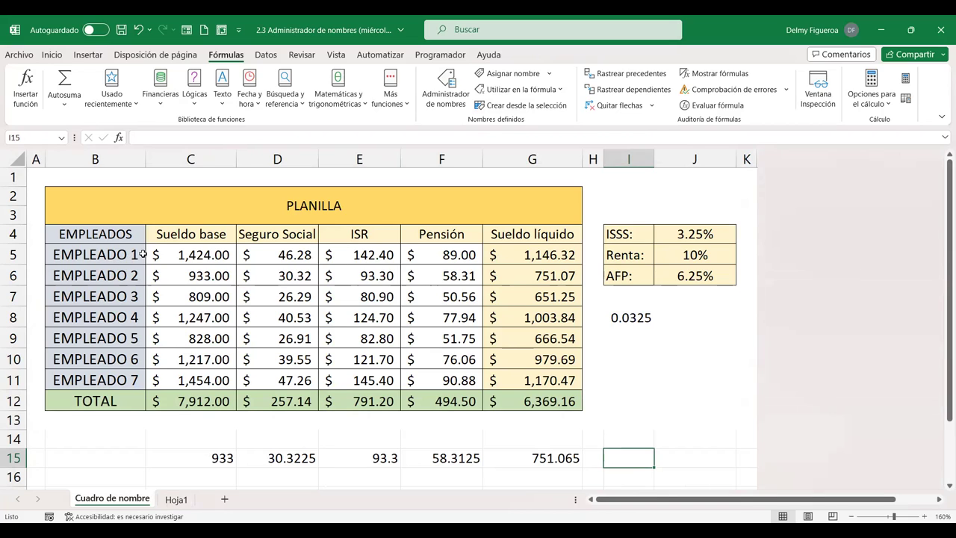
pyautogui.click(117, 250)
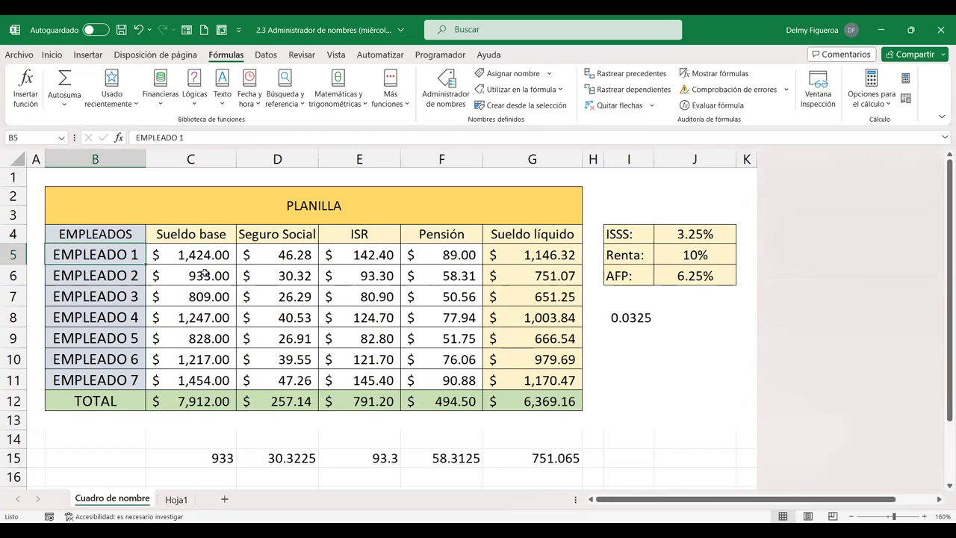
pyautogui.click(204, 271)
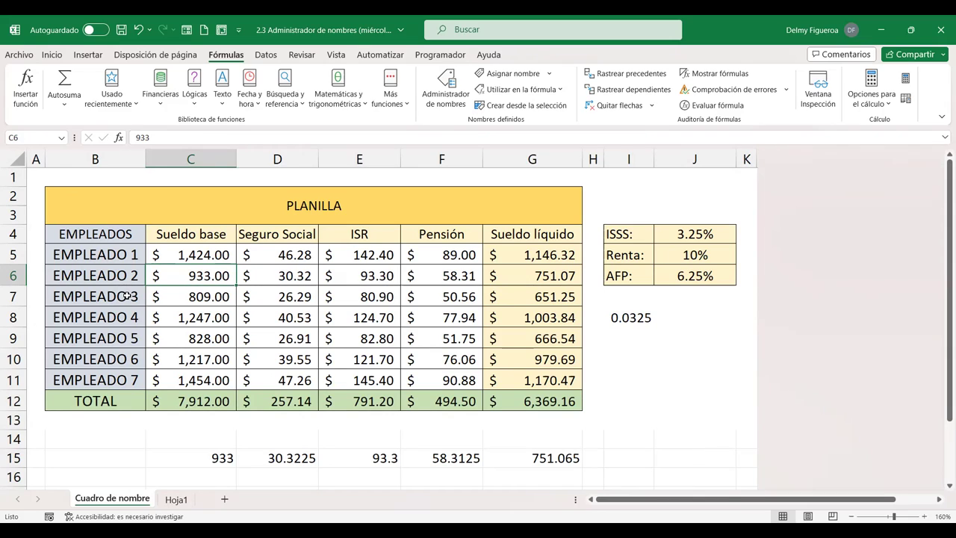
pyautogui.click(133, 380)
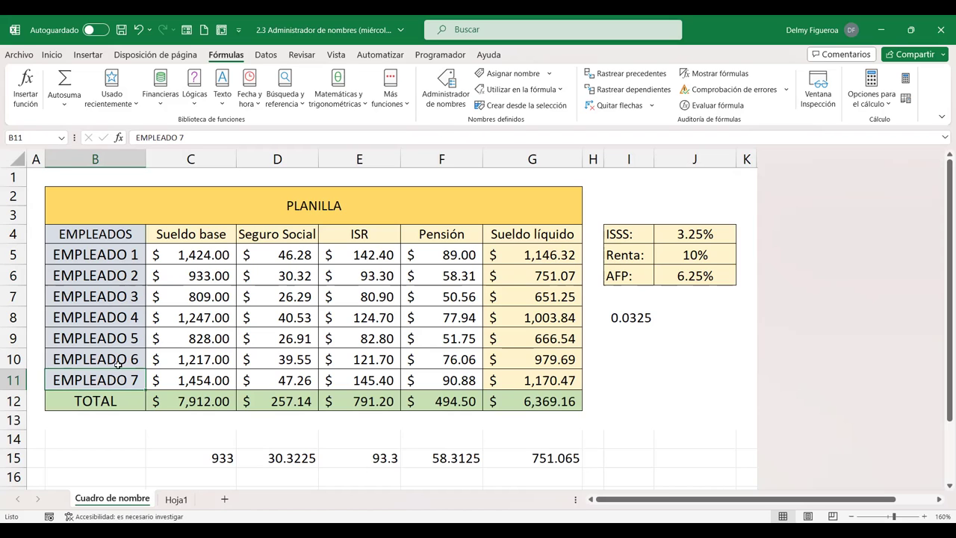
# - Create names for EMPLEADO 3–7 from B7:G11 using the left-column labels
pyautogui.moveTo(123, 298)
pyautogui.mouseDown()
pyautogui.moveTo(227, 298)
pyautogui.moveTo(542, 380)
pyautogui.mouseUp()
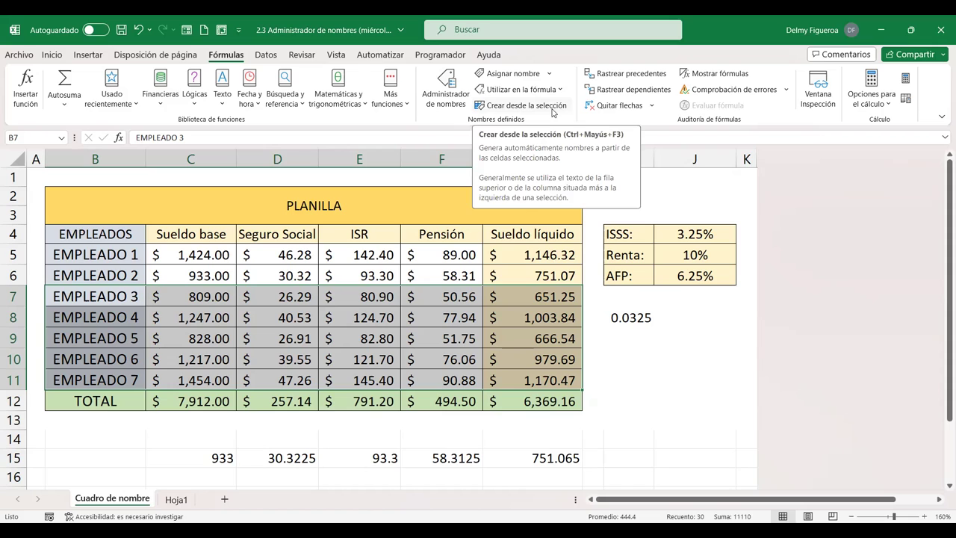
pyautogui.click(553, 110)
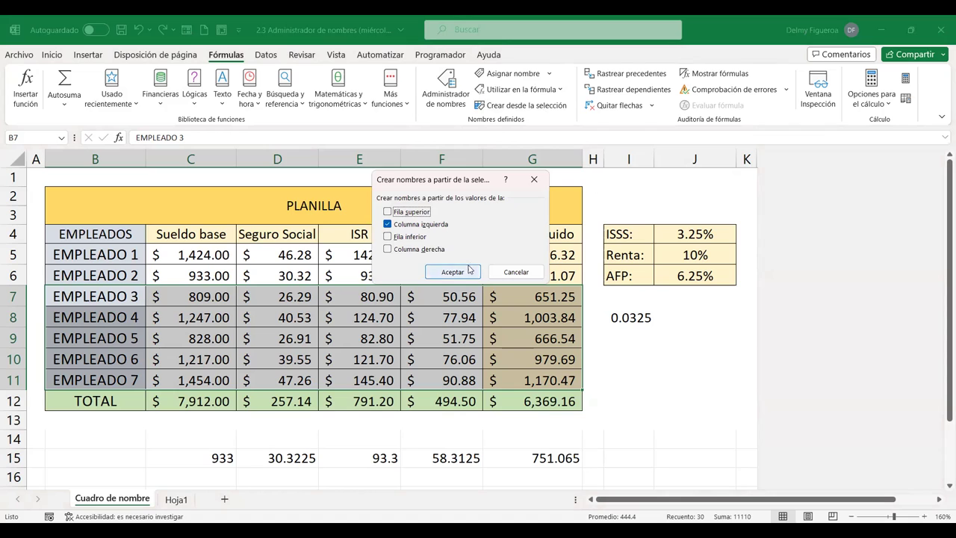
pyautogui.click(470, 272)
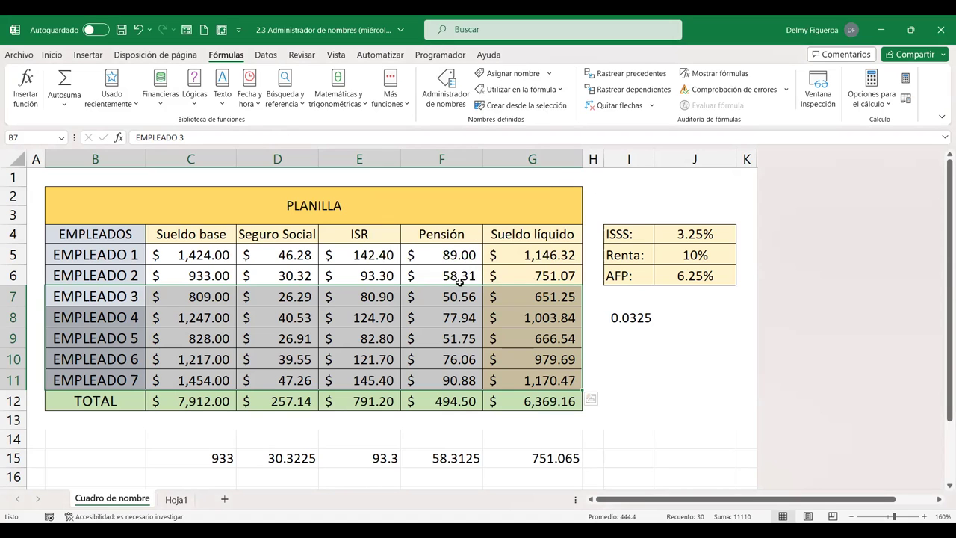
pyautogui.click(455, 296)
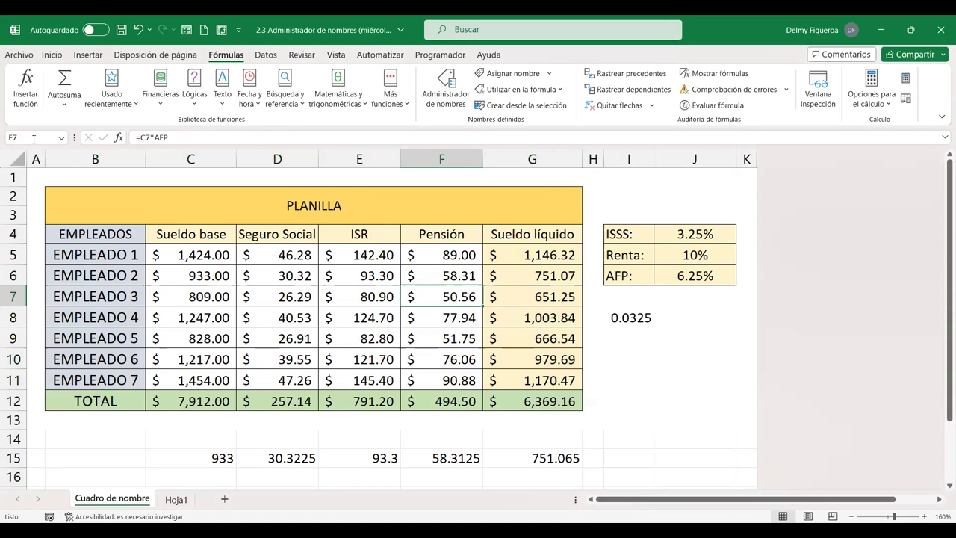
pyautogui.click(62, 138)
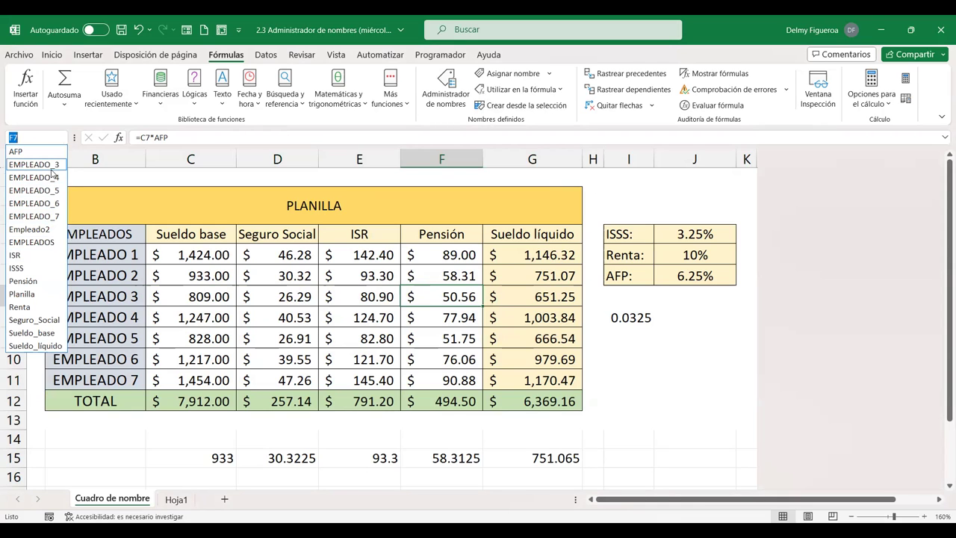
pyautogui.click(53, 165)
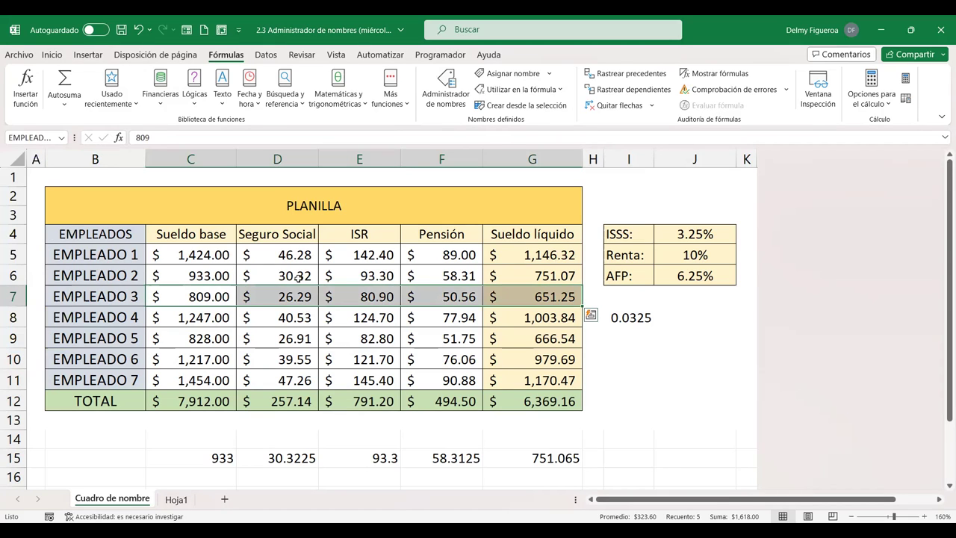
pyautogui.click(61, 137)
pyautogui.click(45, 179)
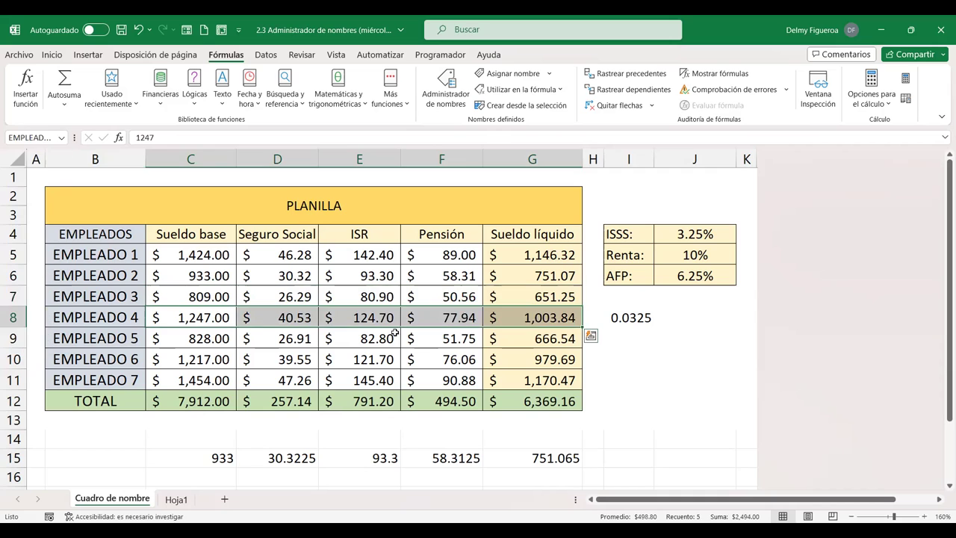
pyautogui.click(421, 339)
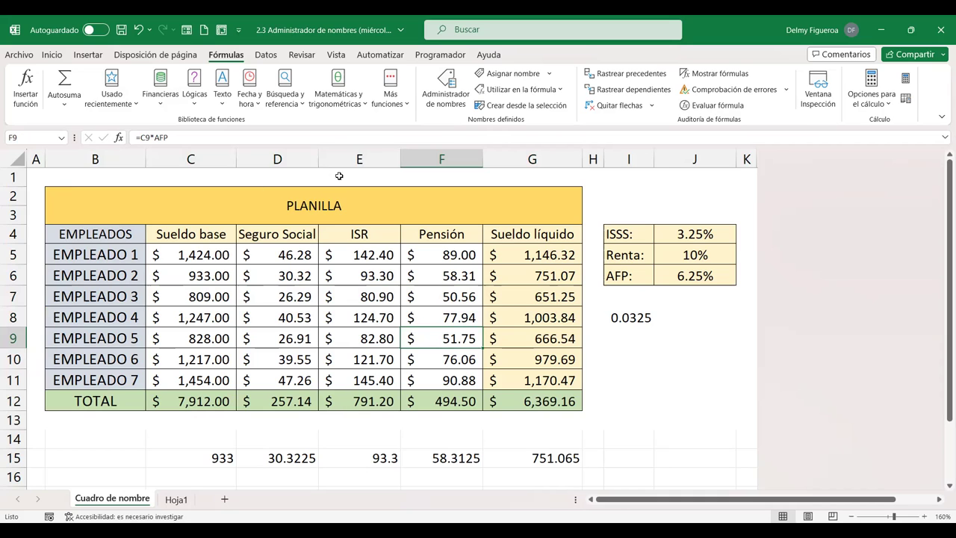
pyautogui.click(704, 178)
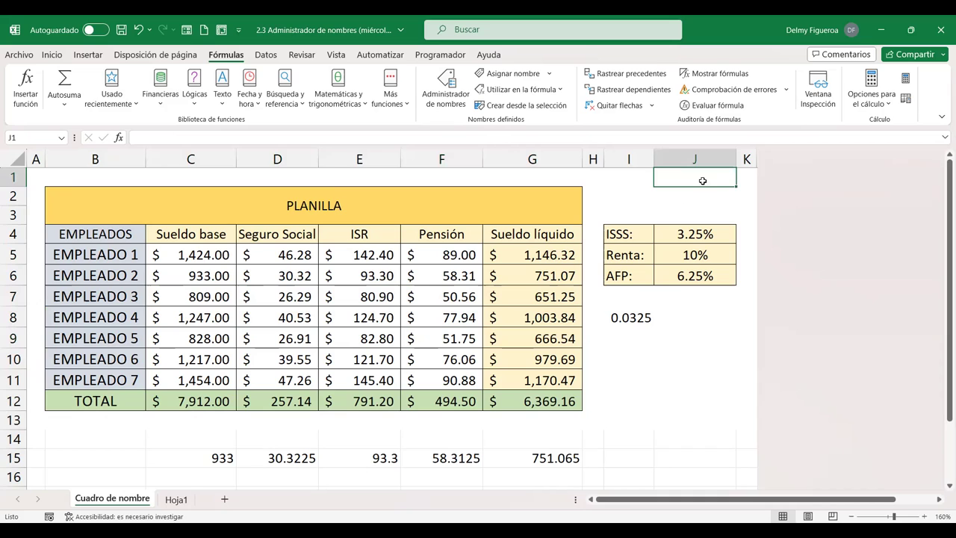
pyautogui.click(40, 174)
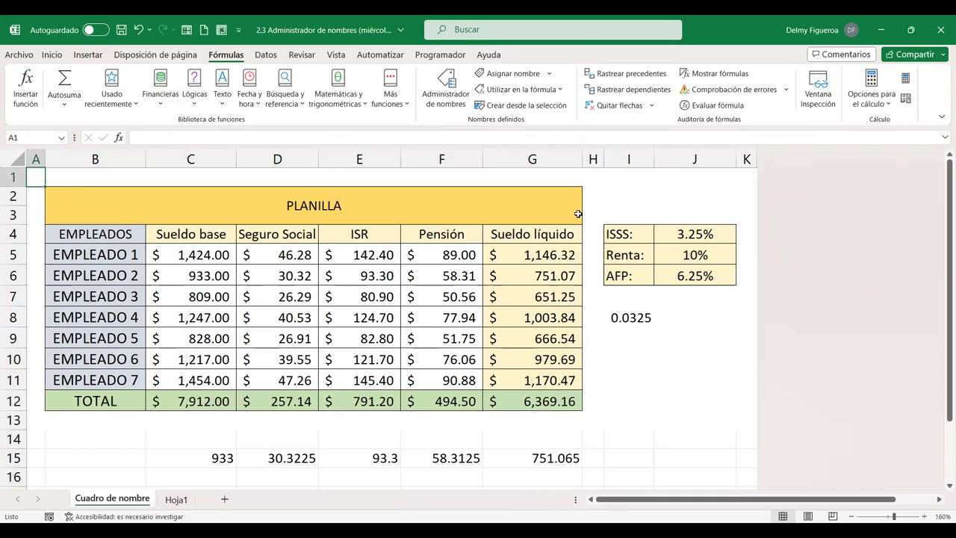
pyautogui.click(627, 453)
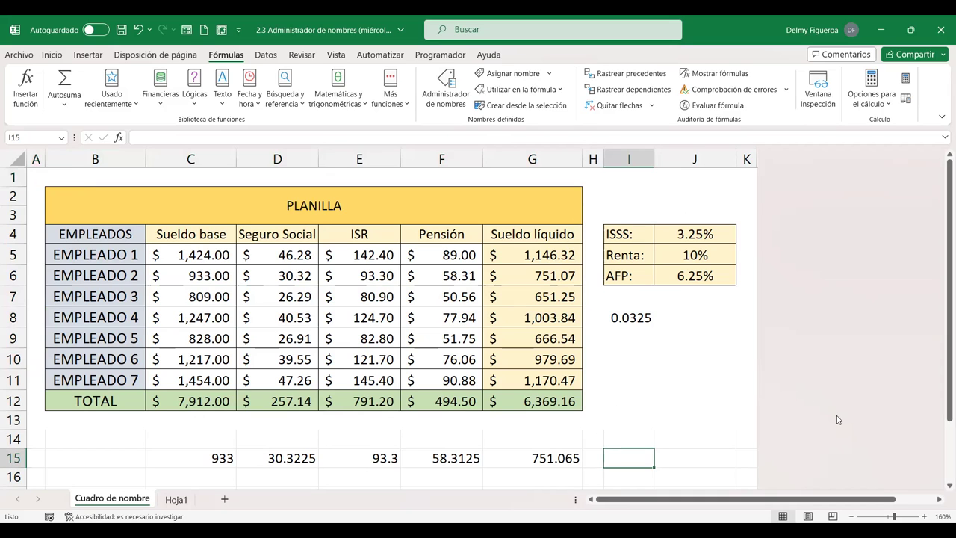